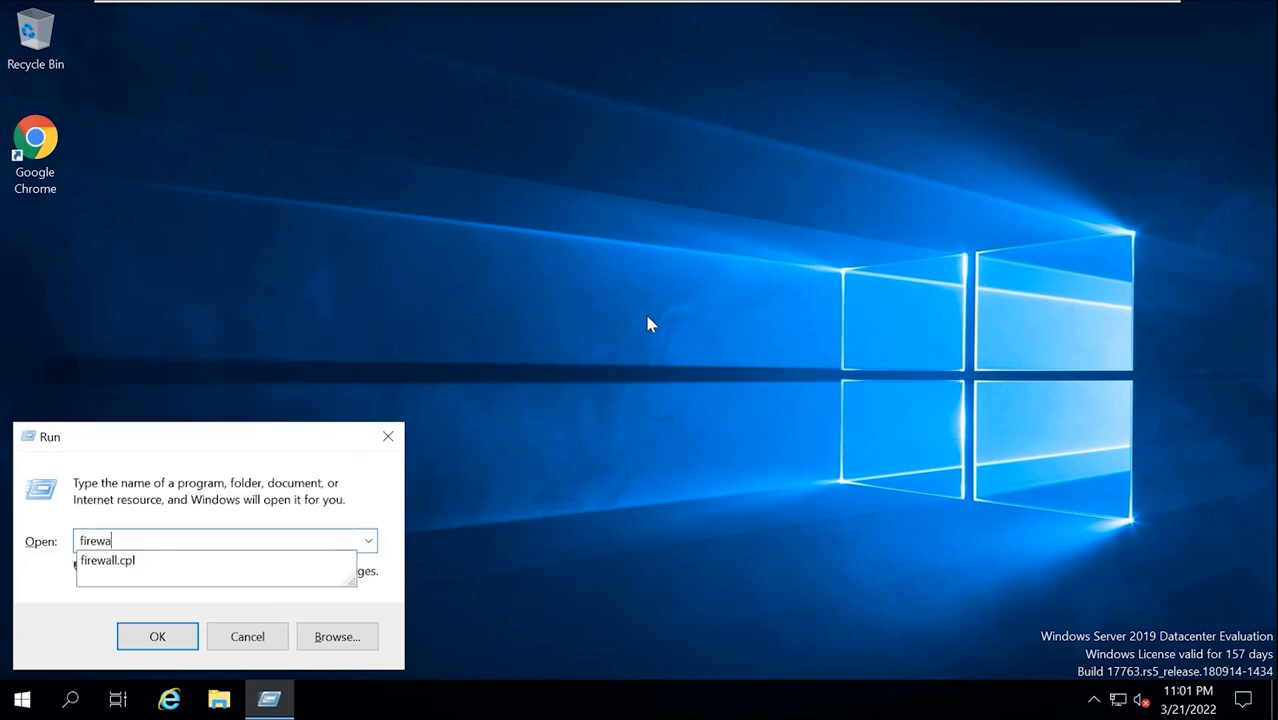
# Open Windows Defender Firewall with Advanced Security via firewall.cpl, maximized, showing Inbound Rules.
pyautogui.write('ewa')
pyautogui.press('Down')
pyautogui.press('Return')
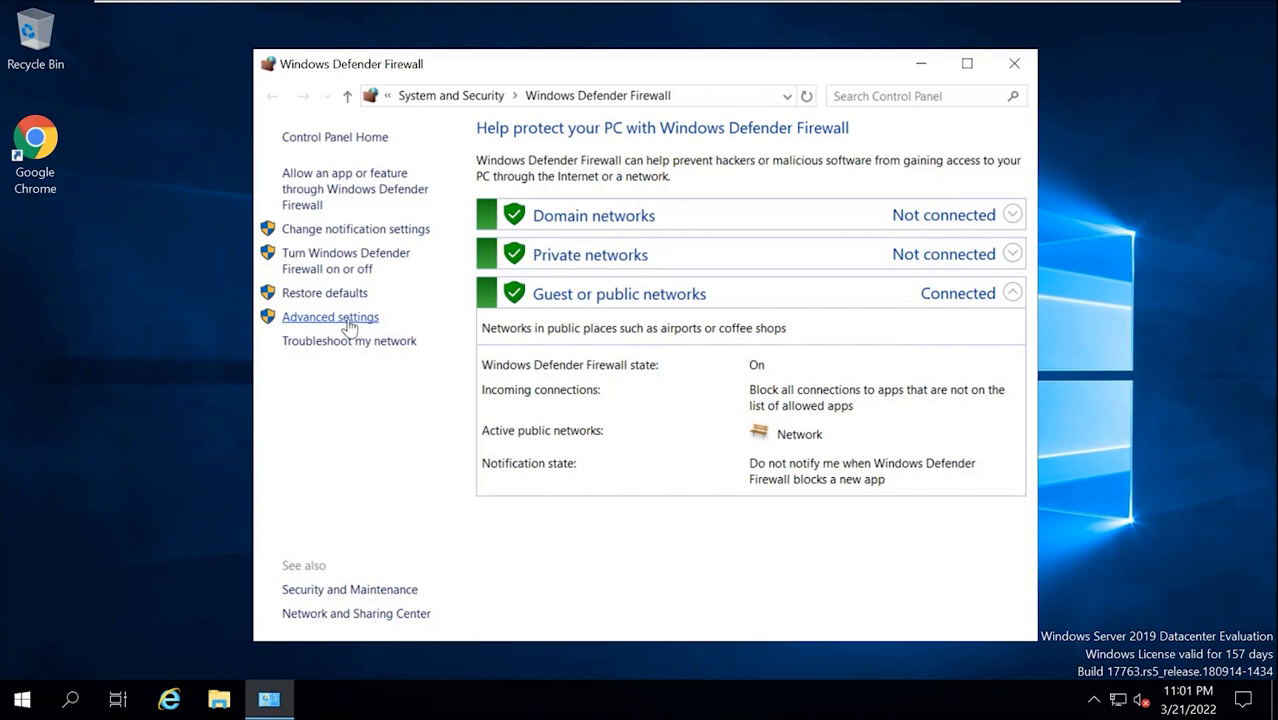
pyautogui.click(347, 319)
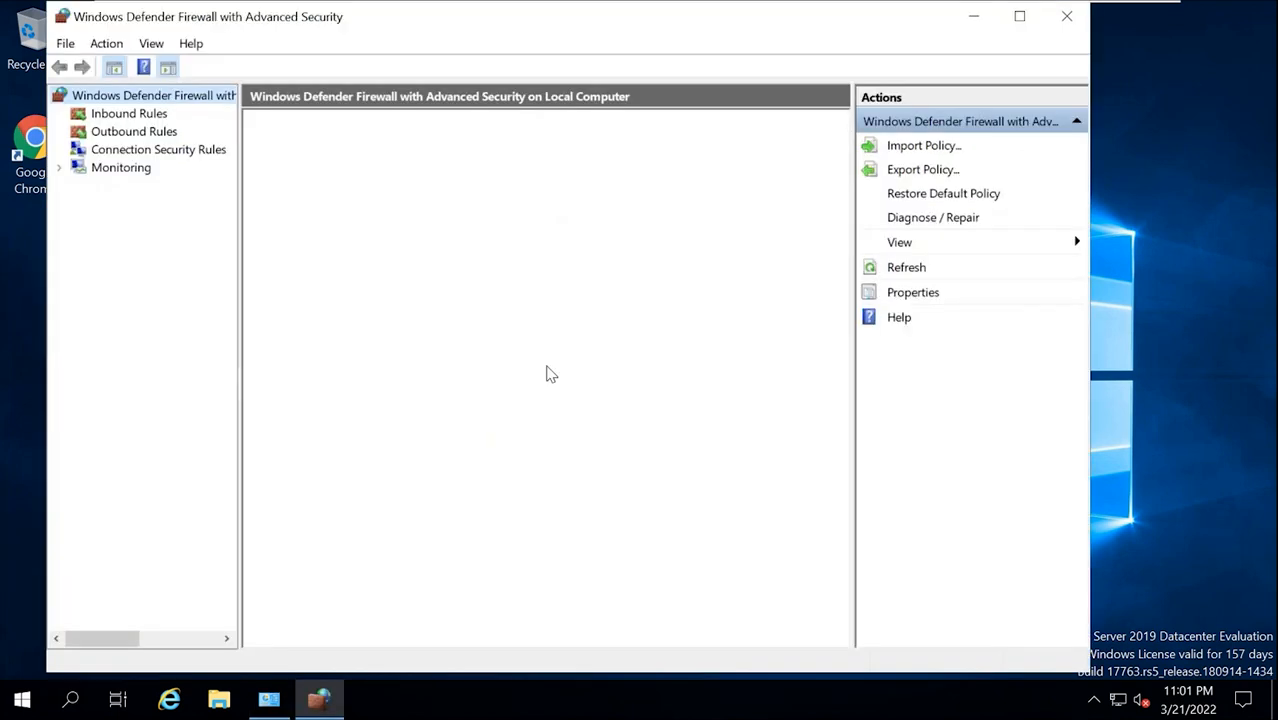
pyautogui.click(1019, 16)
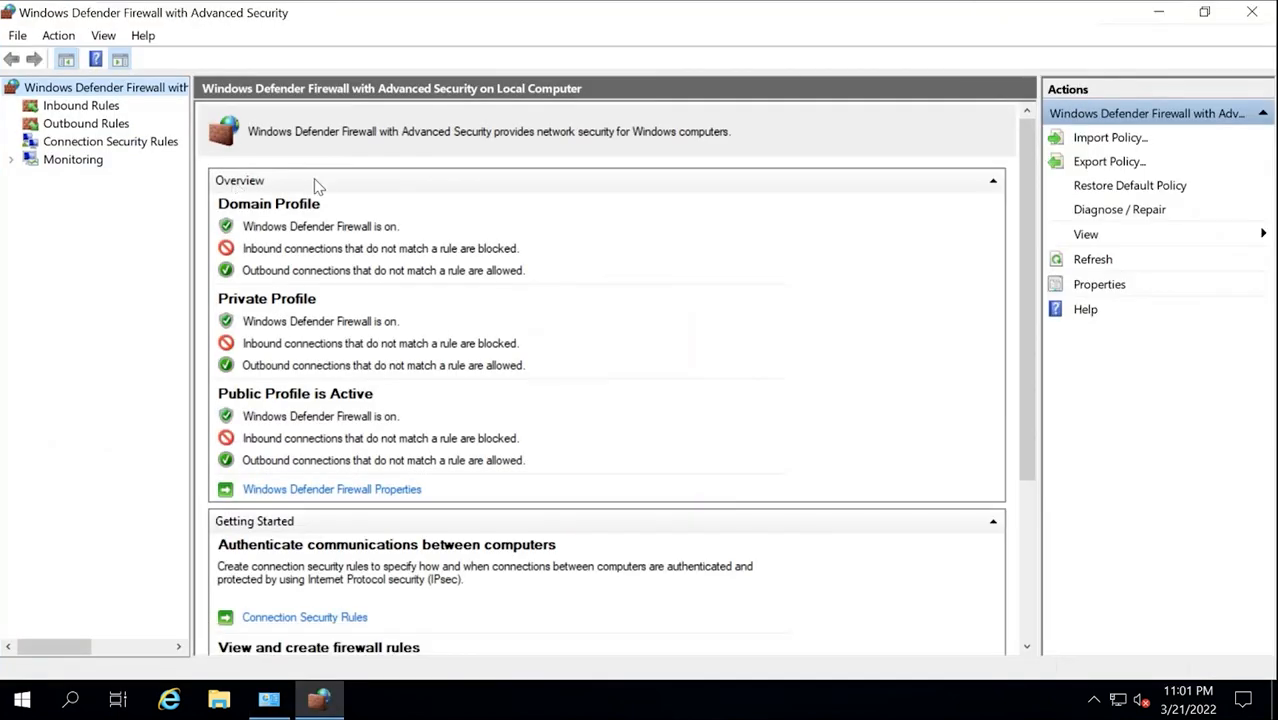
pyautogui.click(100, 108)
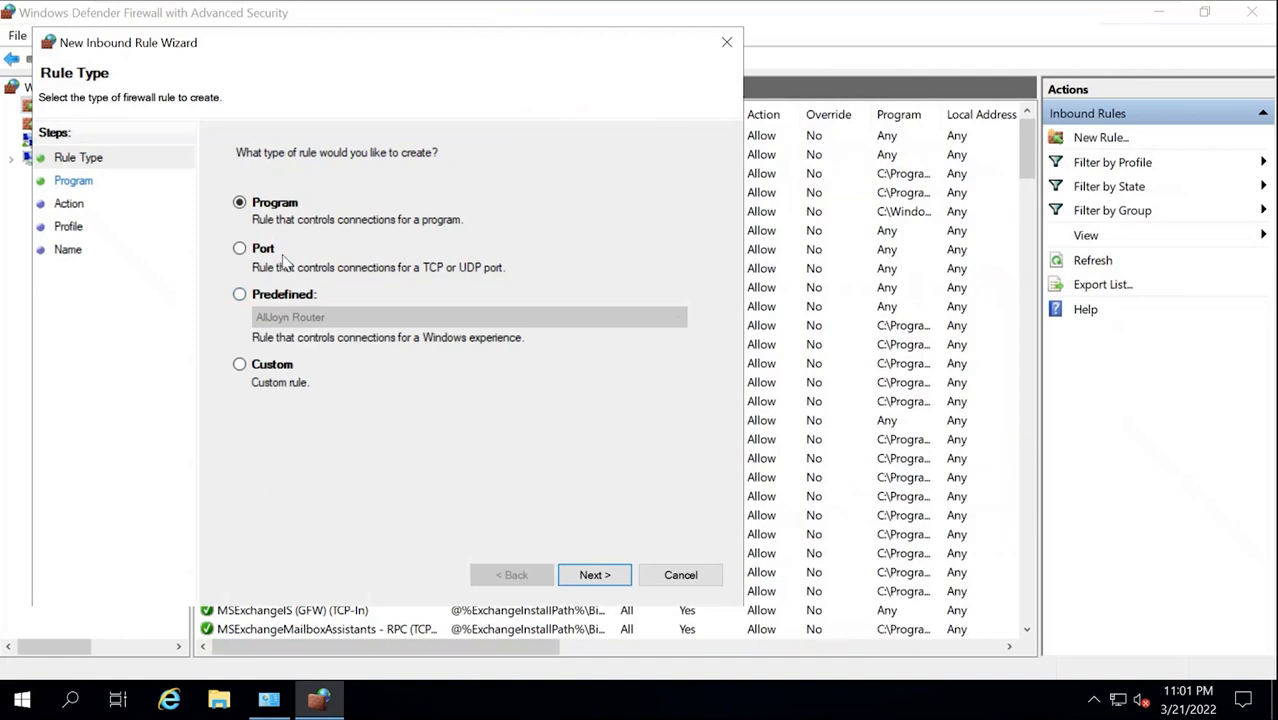
# Create an inbound TCP port rule allowing the connection on all profiles, named 24.
pyautogui.click(240, 249)
pyautogui.click(590, 573)
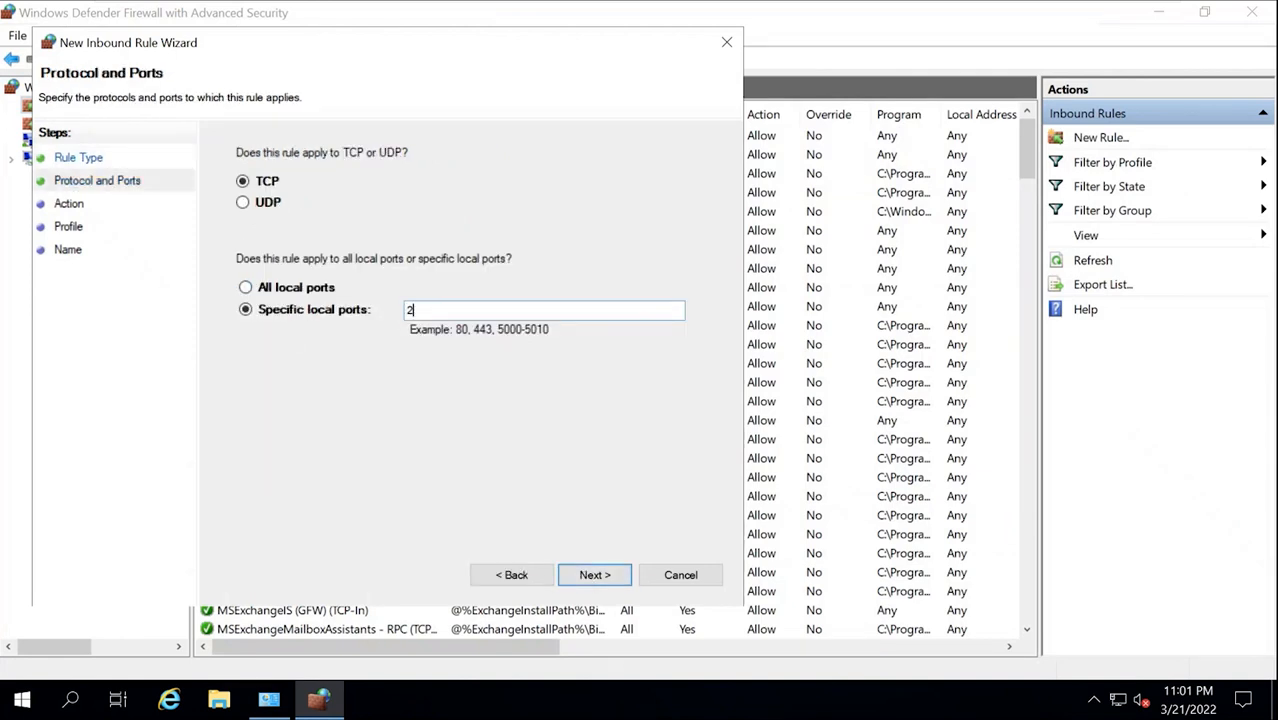
pyautogui.click(596, 574)
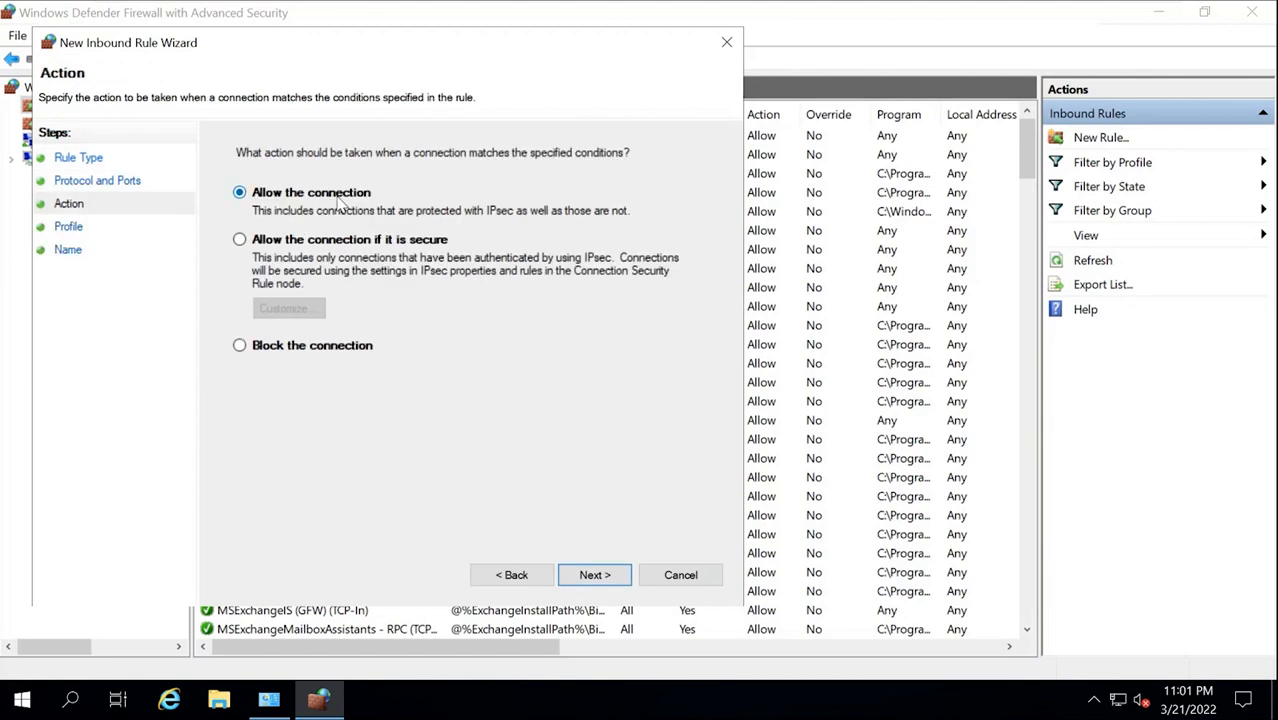
pyautogui.click(588, 574)
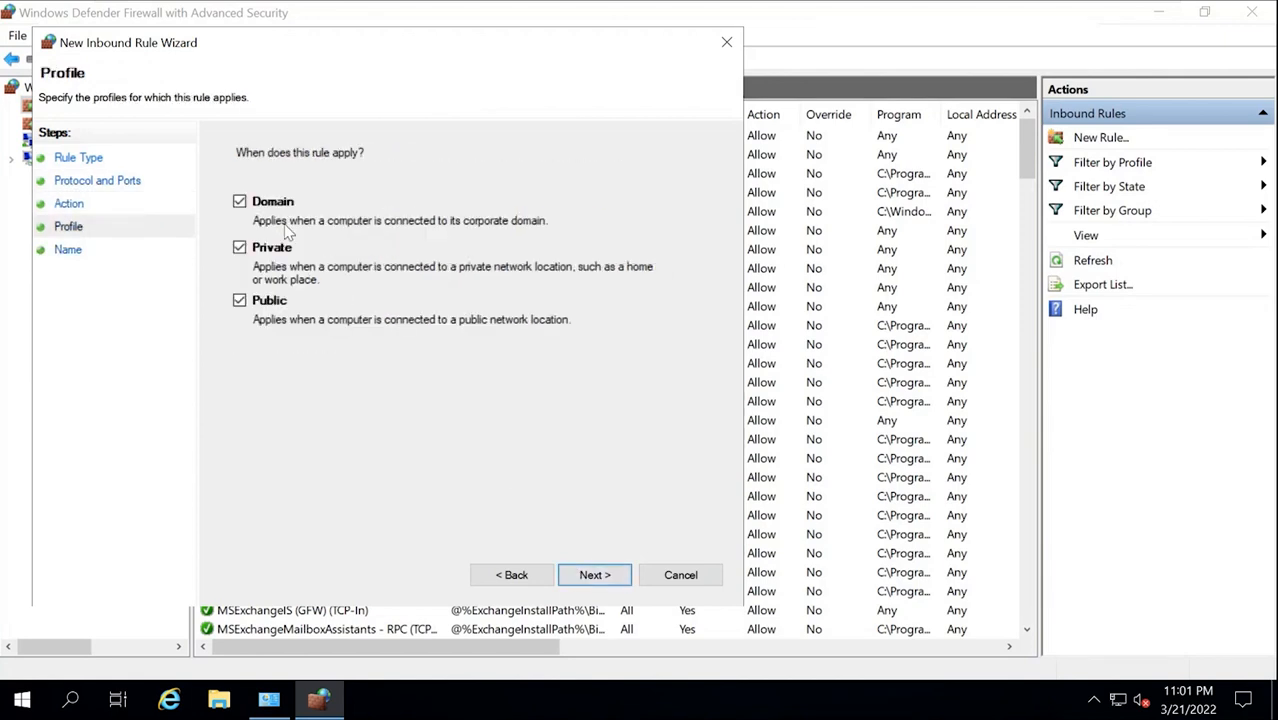
pyautogui.click(592, 577)
pyautogui.write('24')
pyautogui.click(587, 585)
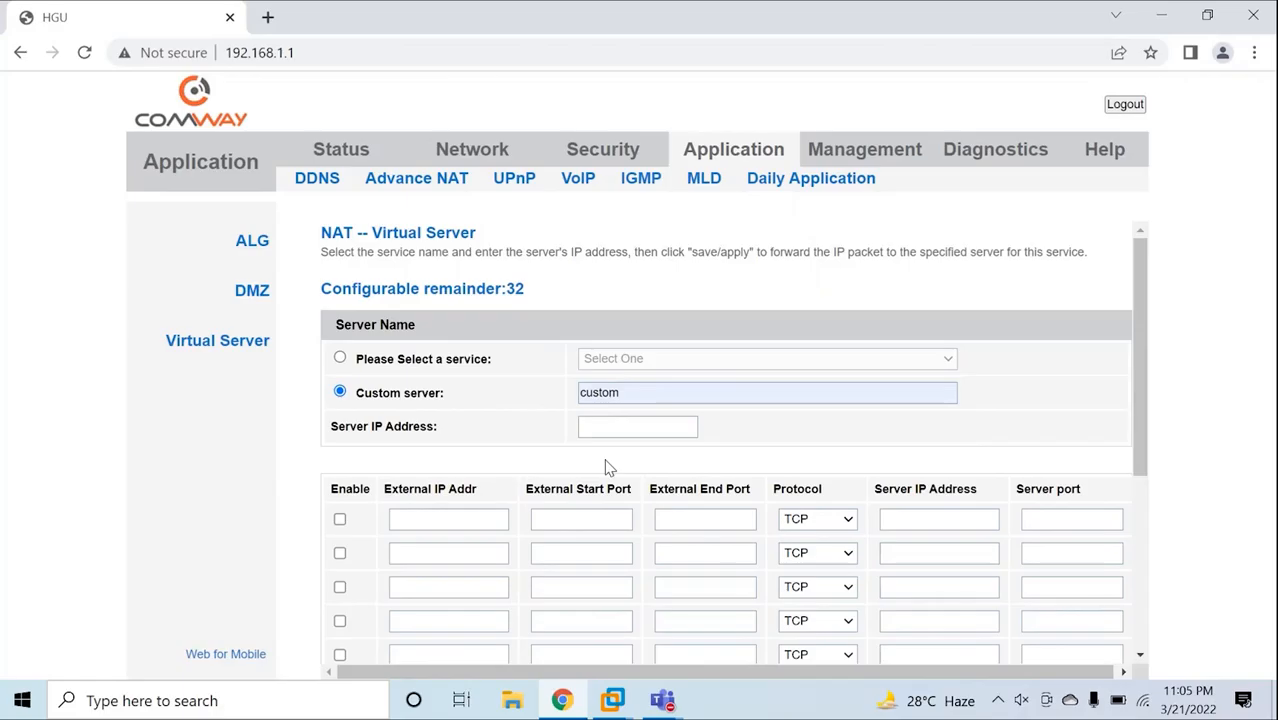
# Enable the first Virtual Server row with external ports 25 to 25.
pyautogui.click(340, 519)
pyautogui.click(545, 518)
pyautogui.write('25')
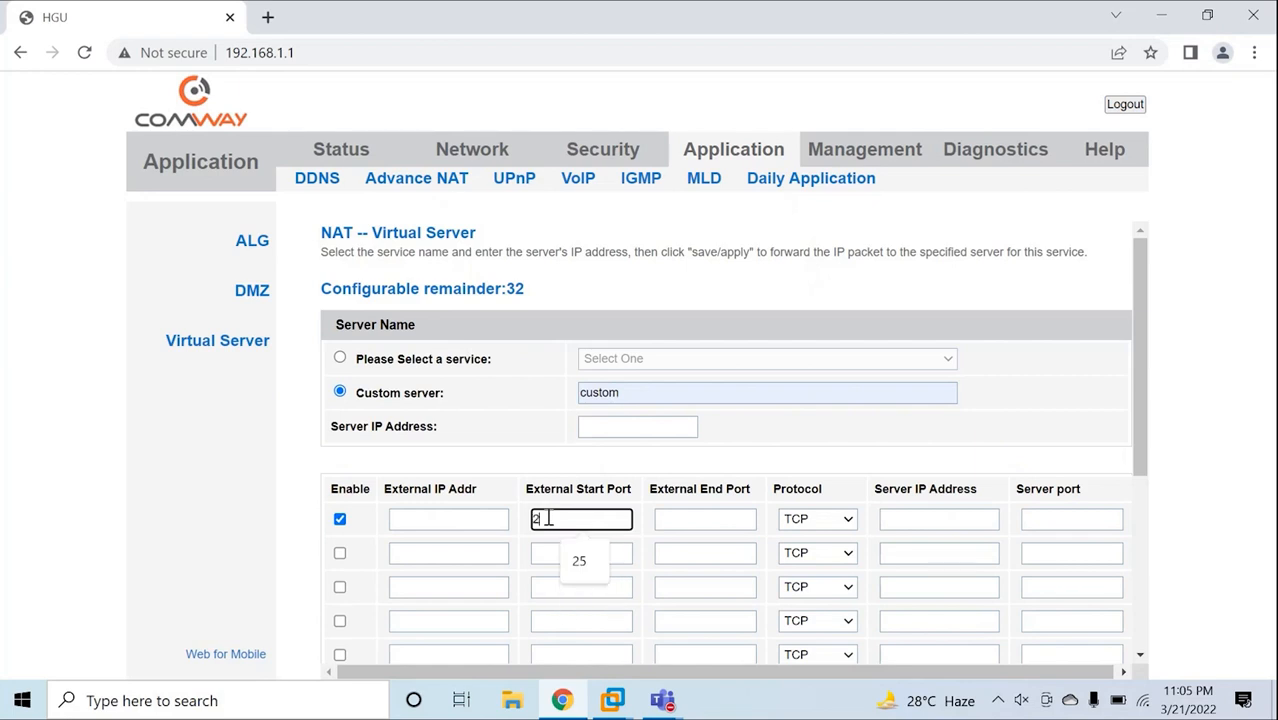
pyautogui.click(693, 519)
pyautogui.write('25')
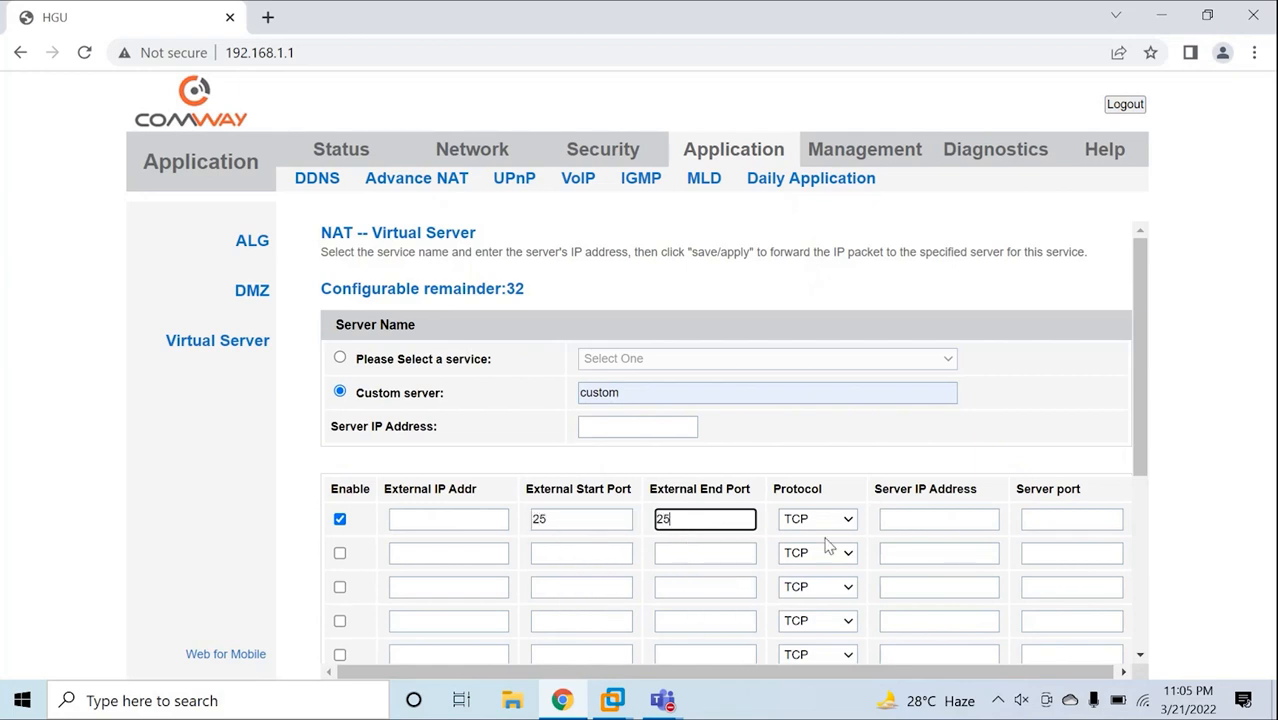
# Point the rule to server 192.168.1.39 port 25, then save and apply it.
pyautogui.click(906, 519)
pyautogui.click(940, 368)
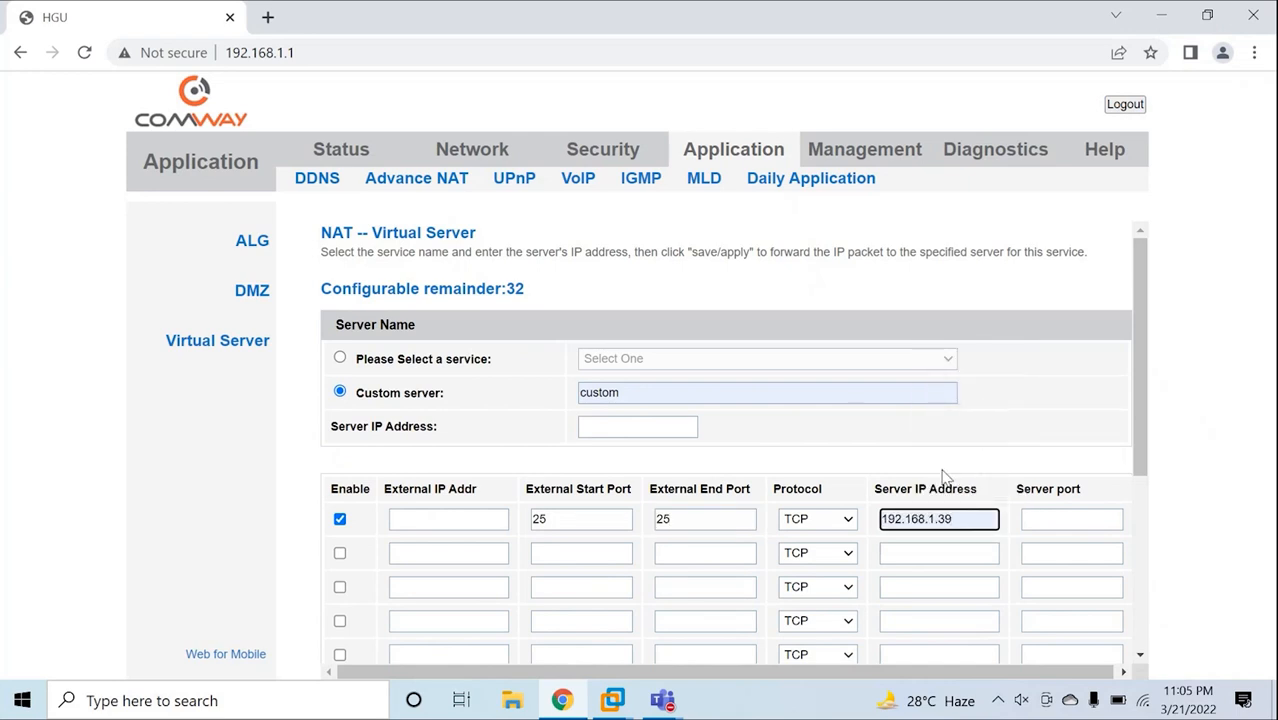
pyautogui.moveTo(958, 519); pyautogui.dragTo(943, 519)
pyautogui.click(1032, 518)
pyautogui.write('25')
pyautogui.click(277, 516)
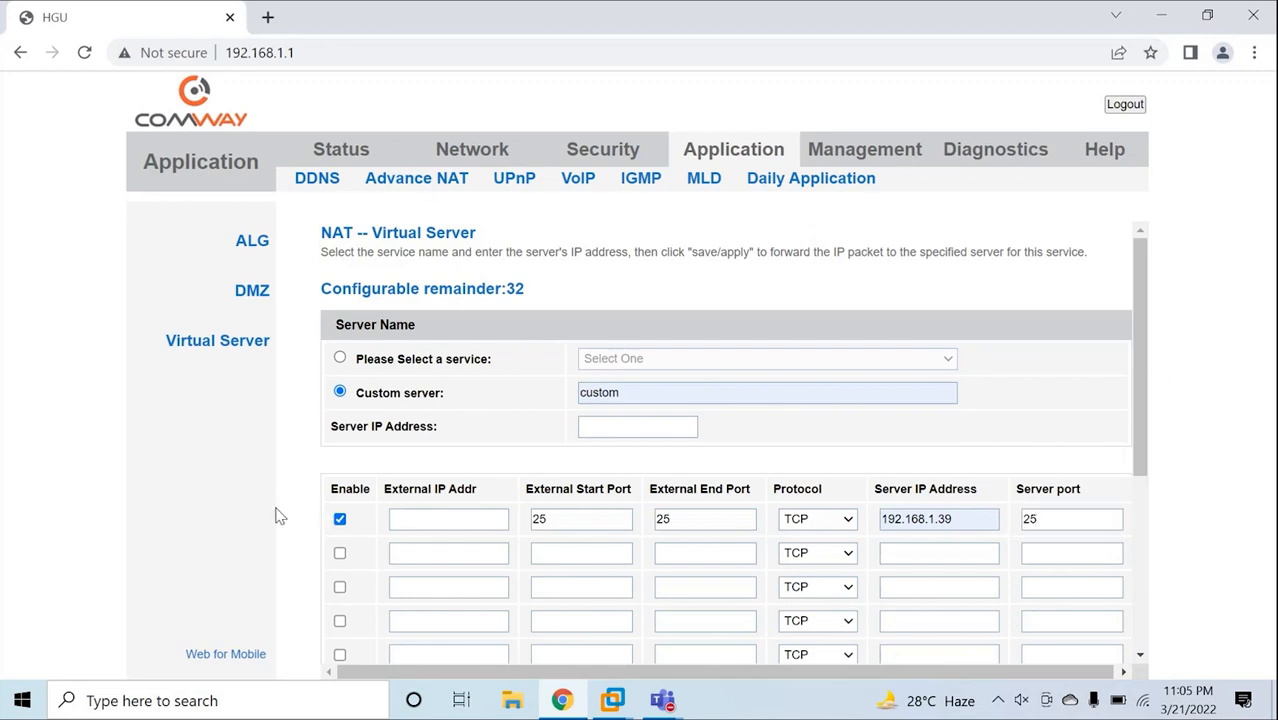
pyautogui.scroll(-1, 441, 494)
pyautogui.scroll(-5, 441, 494)
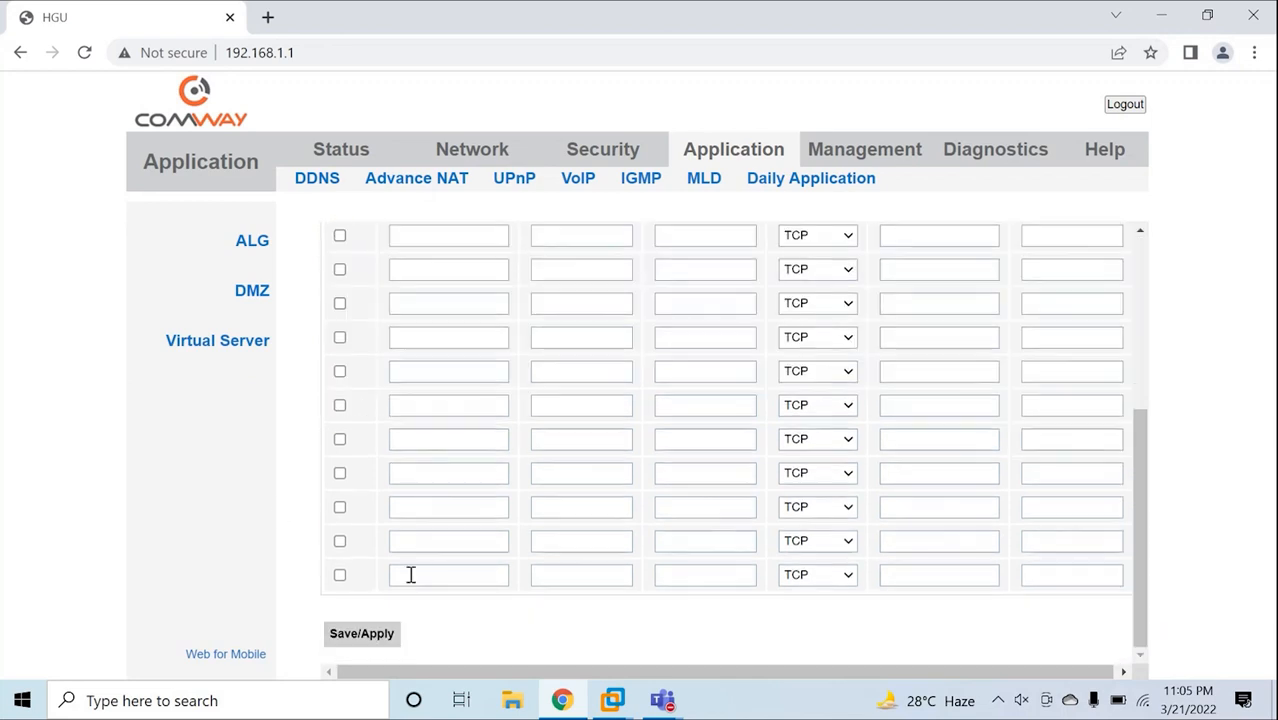
pyautogui.click(355, 625)
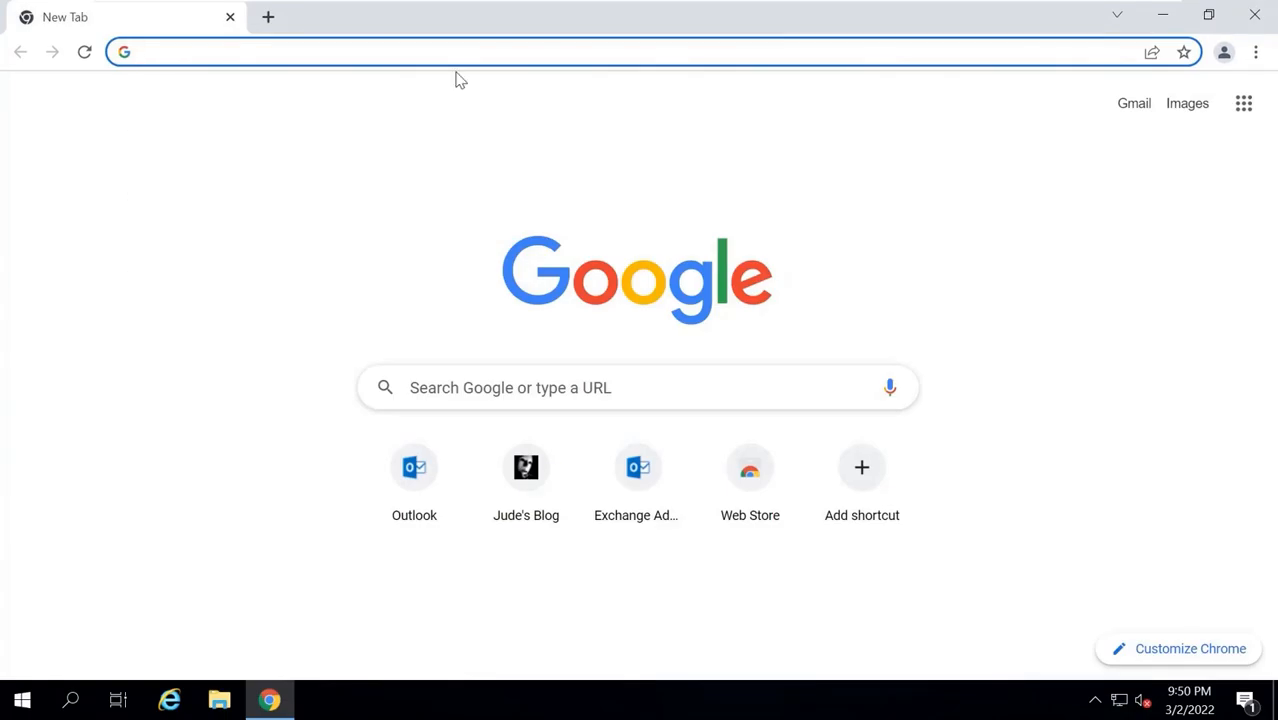
# Find yougetsignal's port checker through Google and confirm port 25 reports open.
pyautogui.write('port')
pyautogui.press('Return')
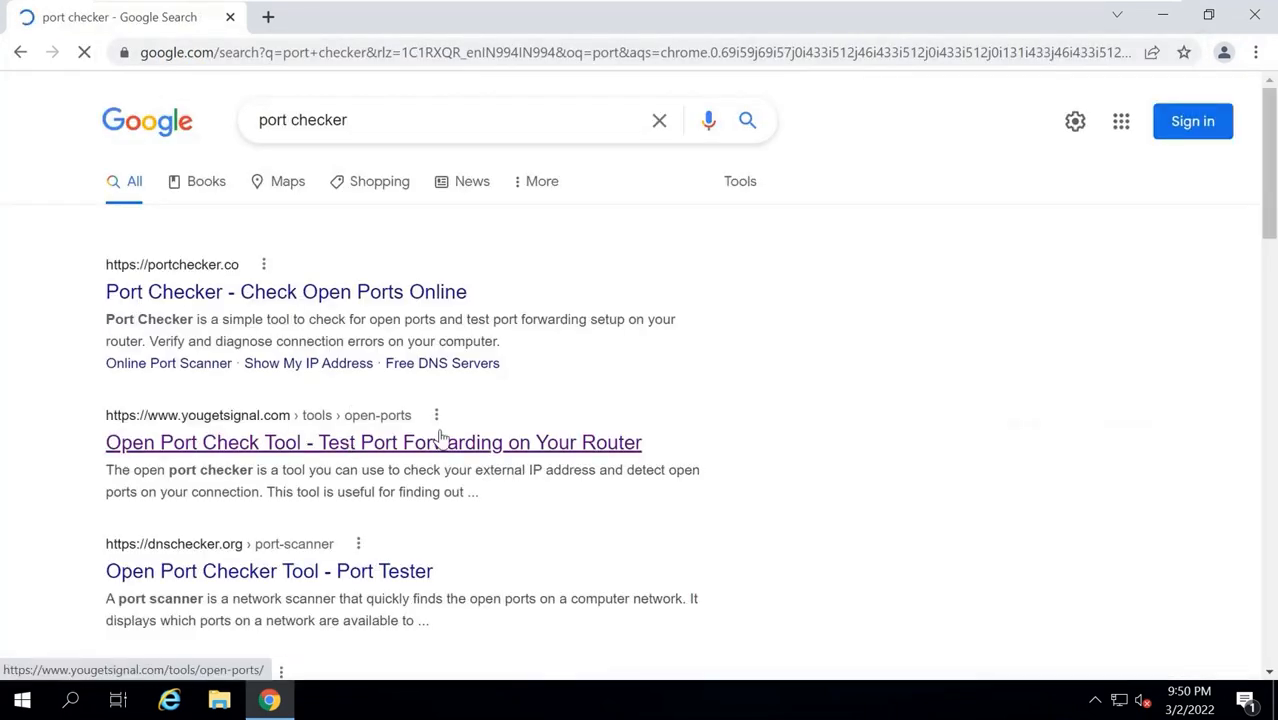
pyautogui.click(437, 435)
pyautogui.click(502, 318)
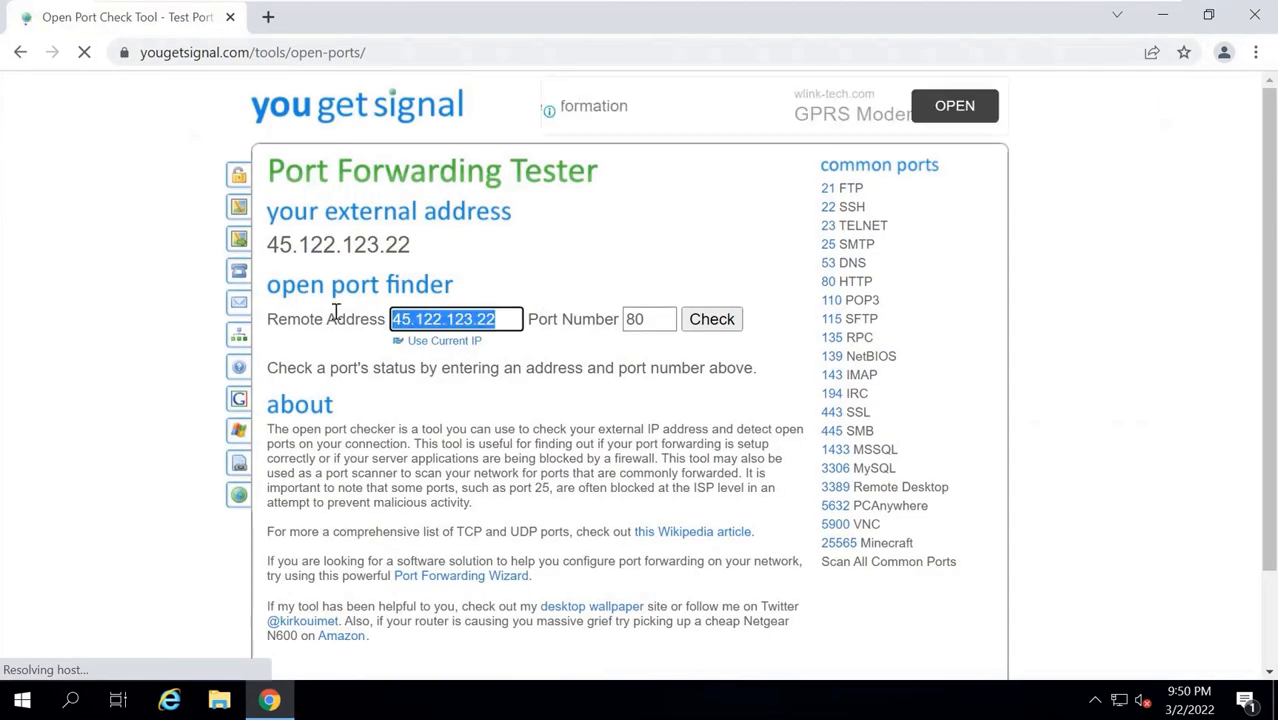
pyautogui.click(457, 364)
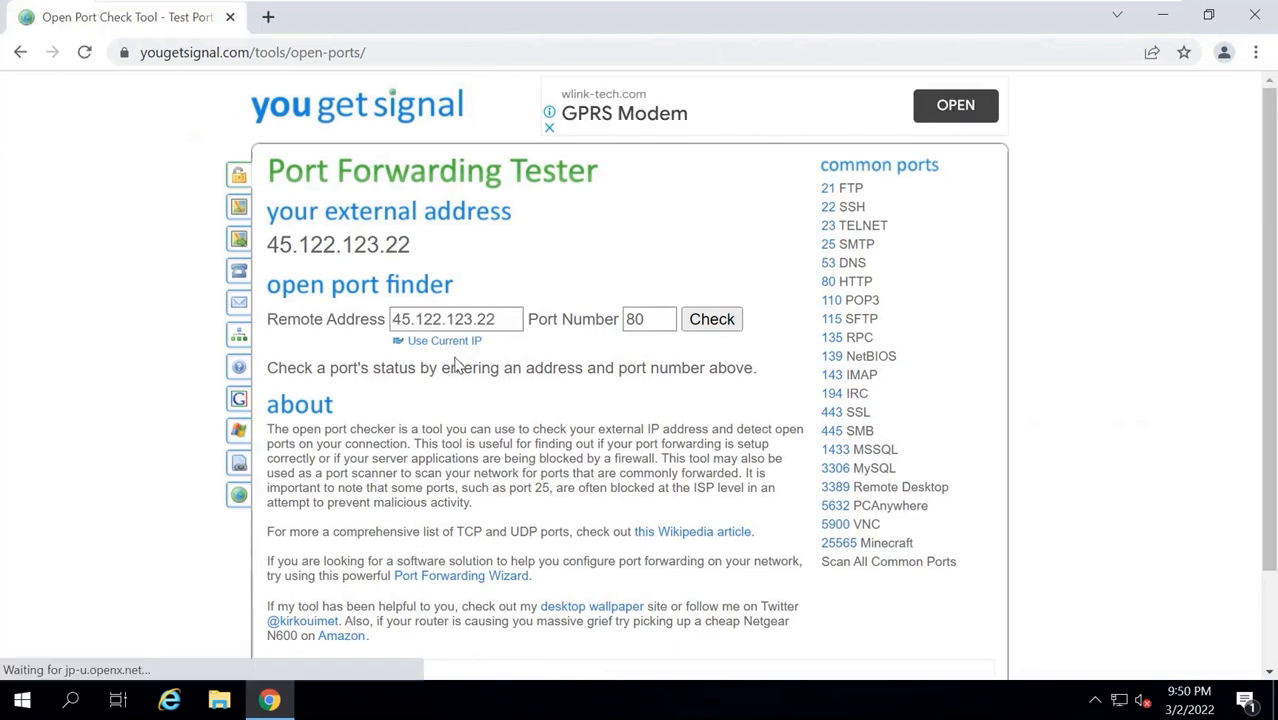
pyautogui.moveTo(652, 320); pyautogui.dragTo(533, 316)
pyautogui.write('25')
pyautogui.click(700, 328)
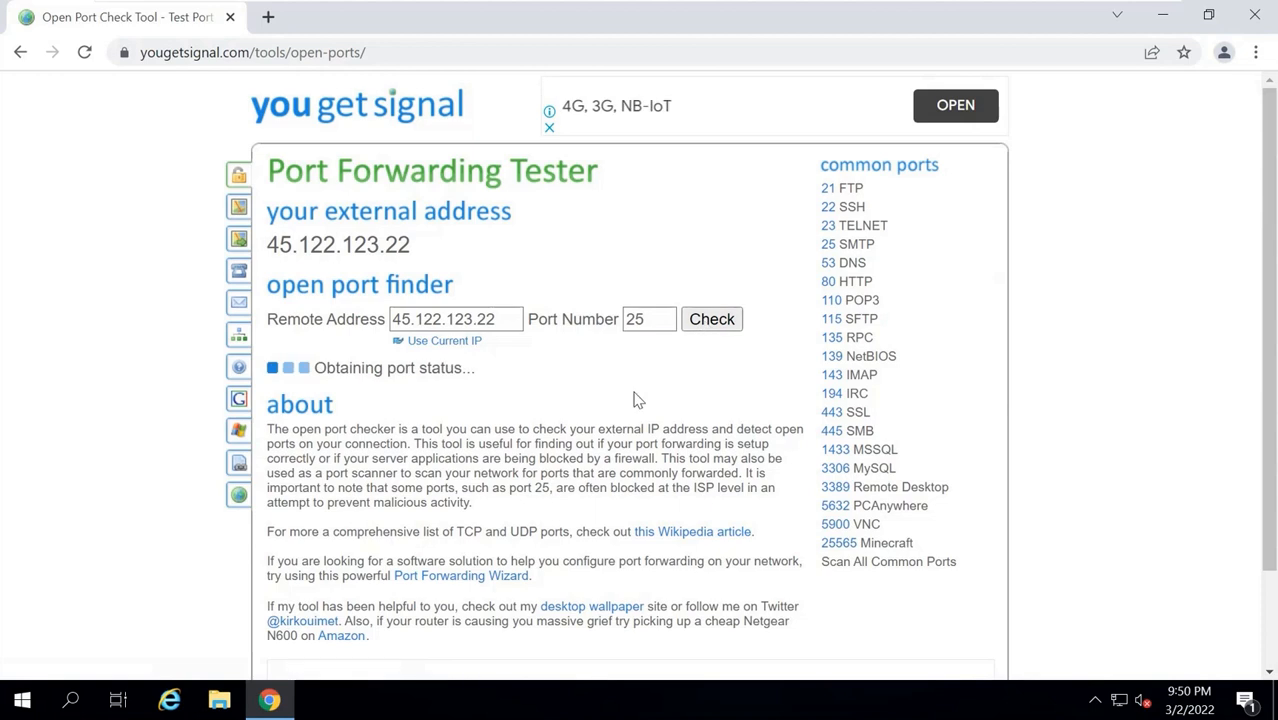
pyautogui.moveTo(286, 368); pyautogui.dragTo(487, 400)
pyautogui.click(474, 386)
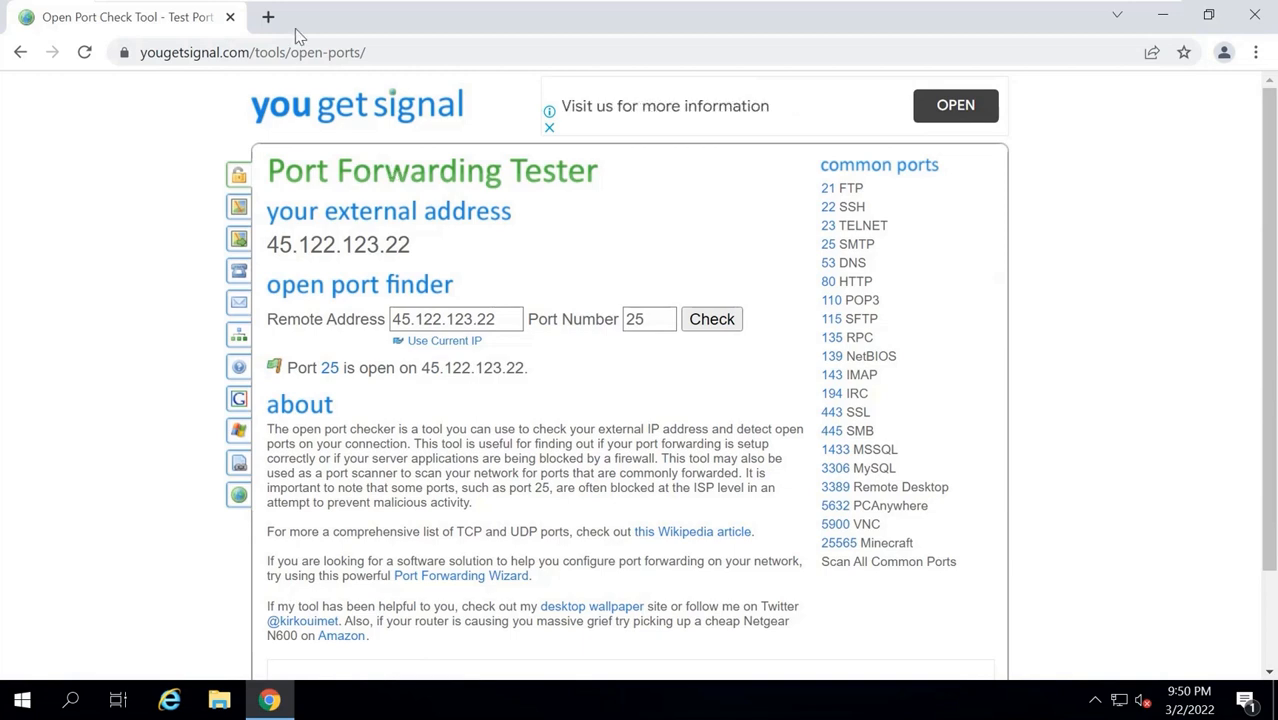
# Verify the public IP 45.122.123.22 with a 'what is my ip' search, then close that tab.
pyautogui.hotkey('ctrl', 't')
pyautogui.moveTo(916, 3)
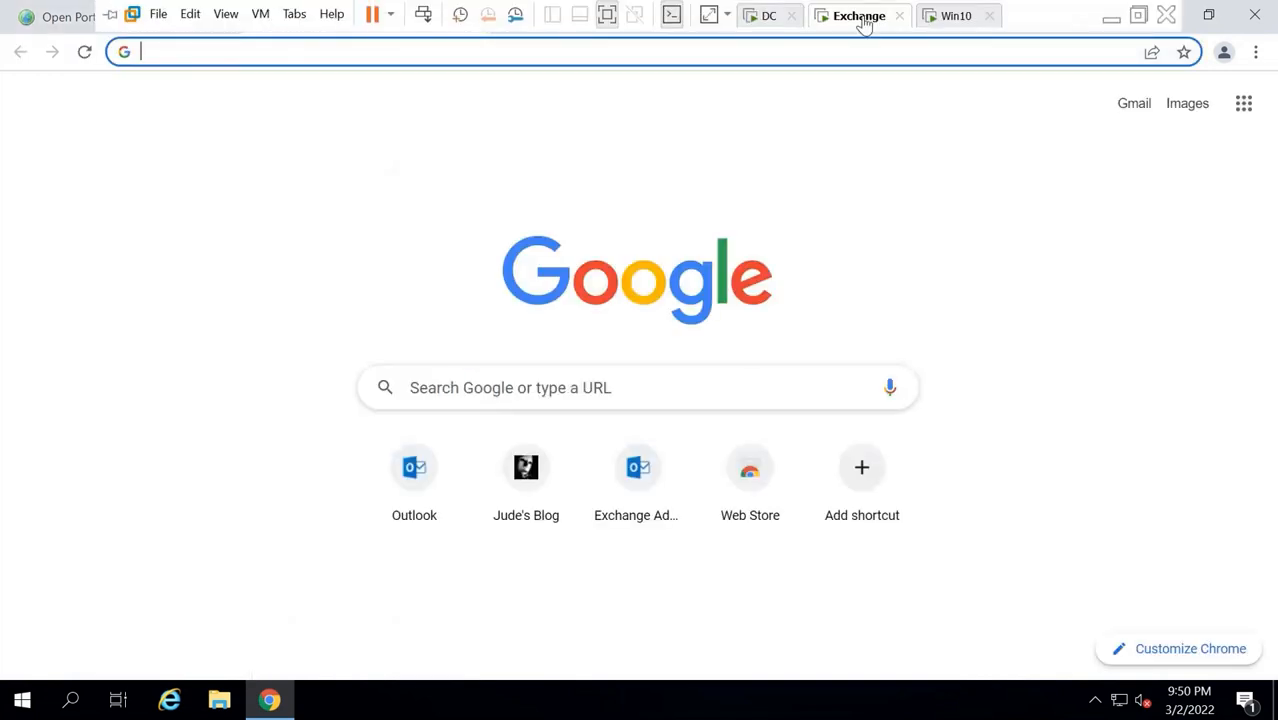
pyautogui.click(305, 55)
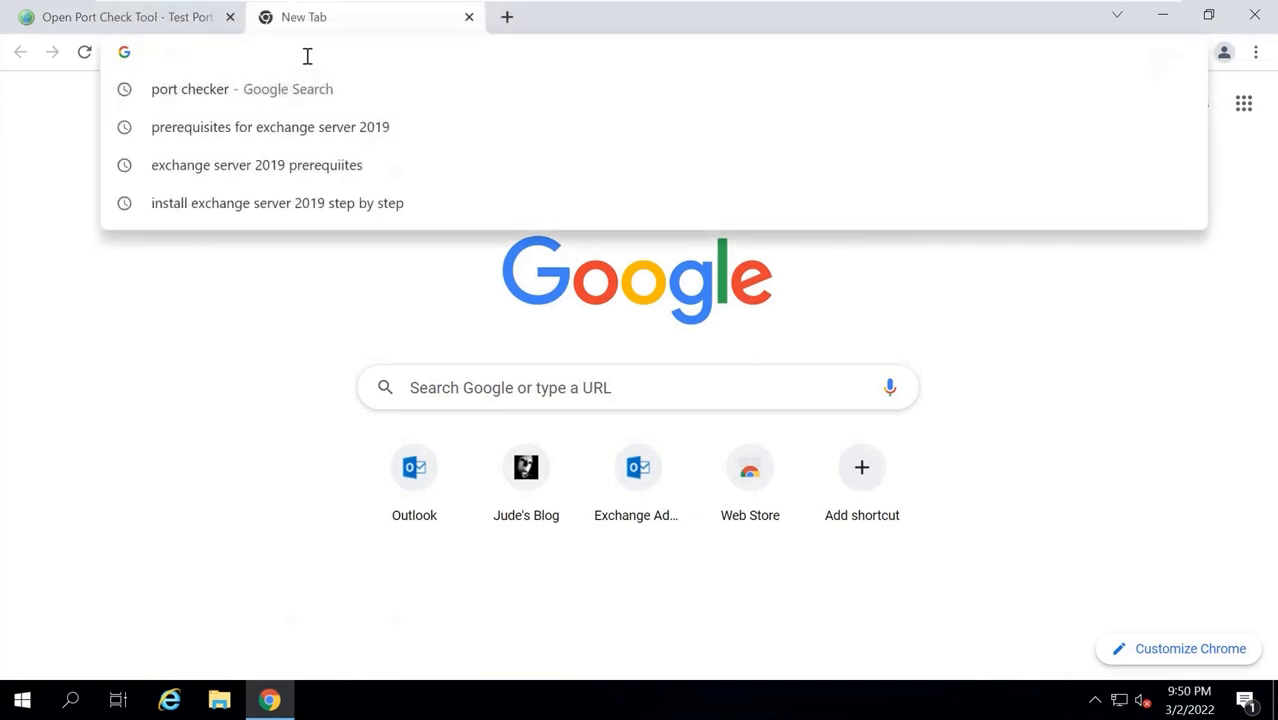
pyautogui.write('what is my ip')
pyautogui.press('Return')
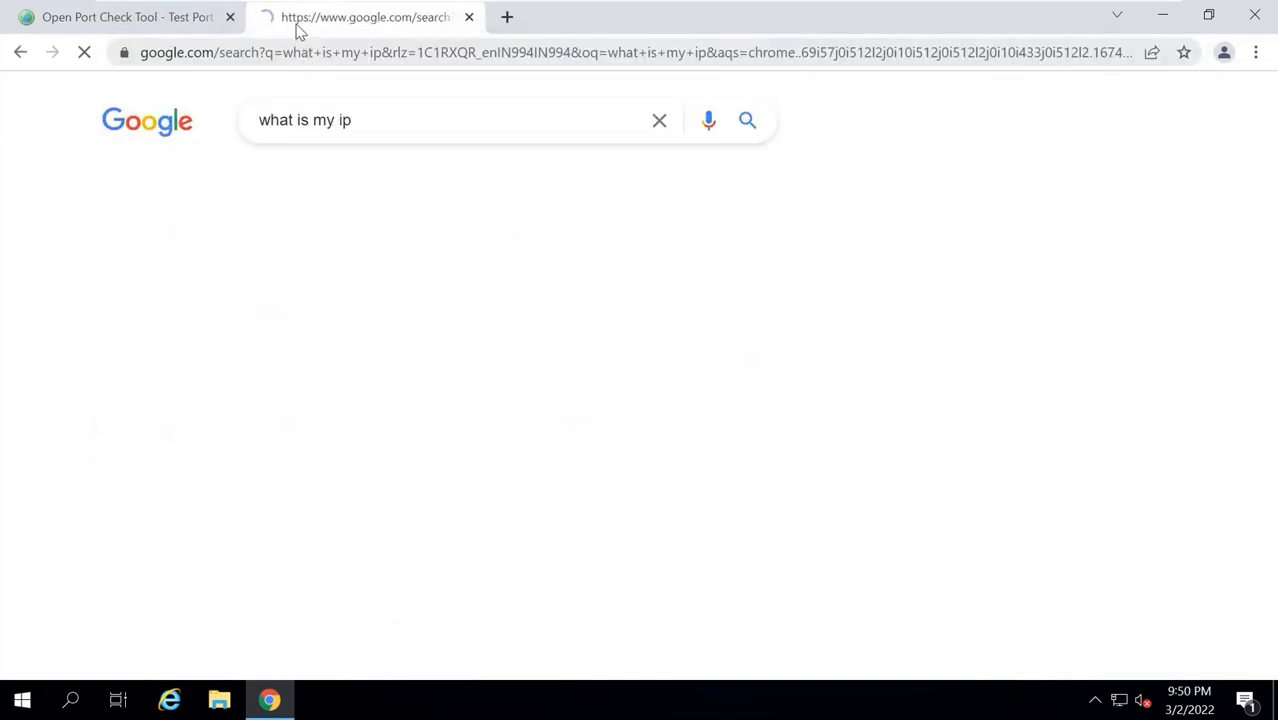
pyautogui.moveTo(268, 415); pyautogui.dragTo(136, 416)
pyautogui.click(255, 427)
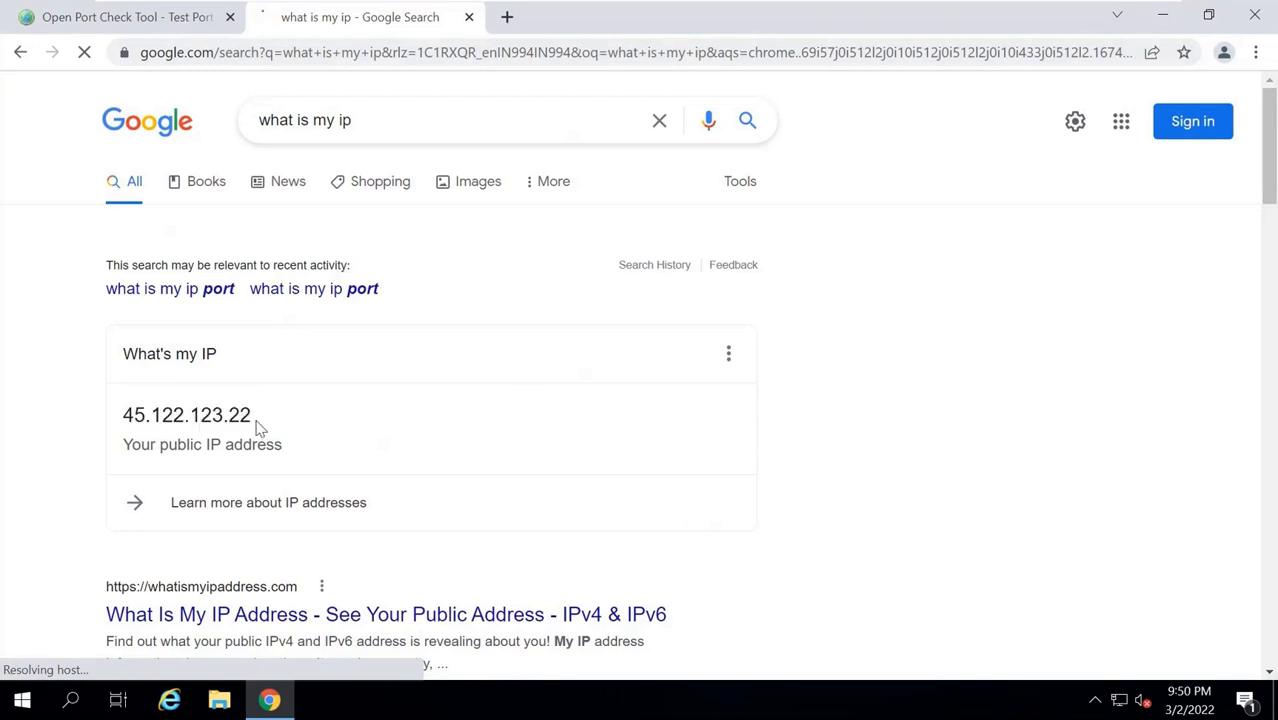
pyautogui.click(151, 18)
pyautogui.moveTo(478, 368); pyautogui.dragTo(619, 391)
pyautogui.click(619, 391)
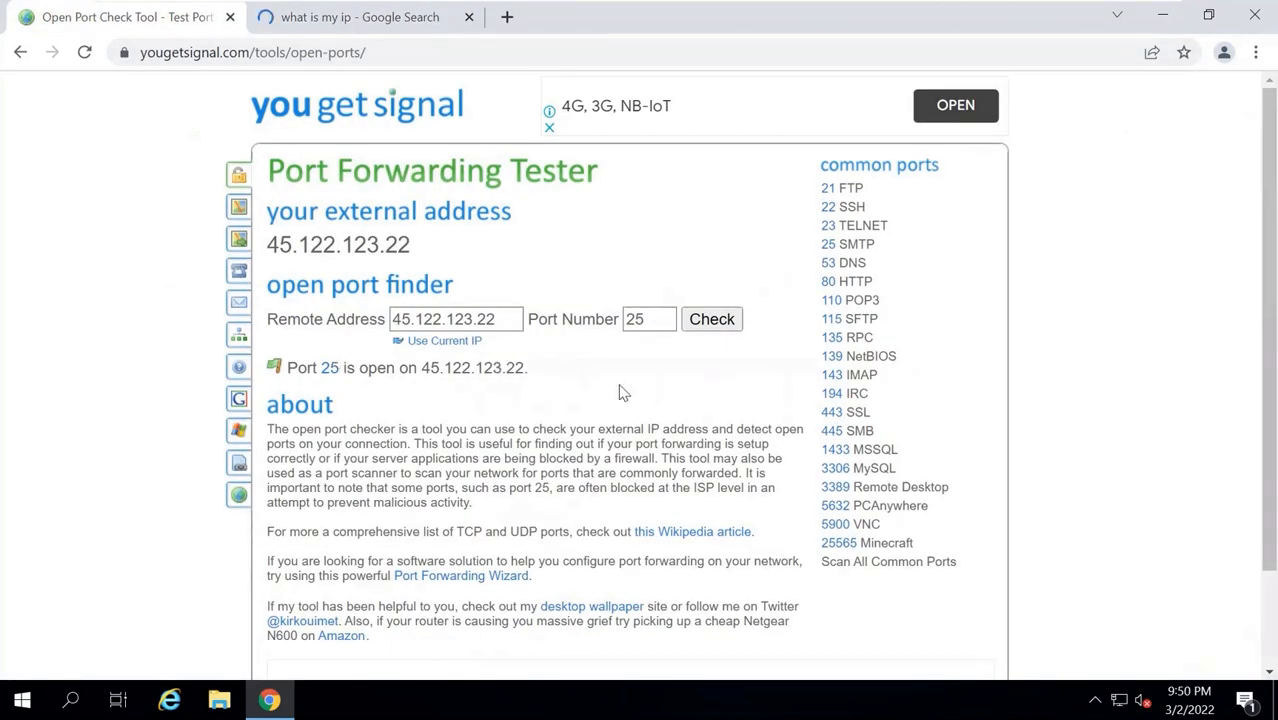
pyautogui.click(469, 17)
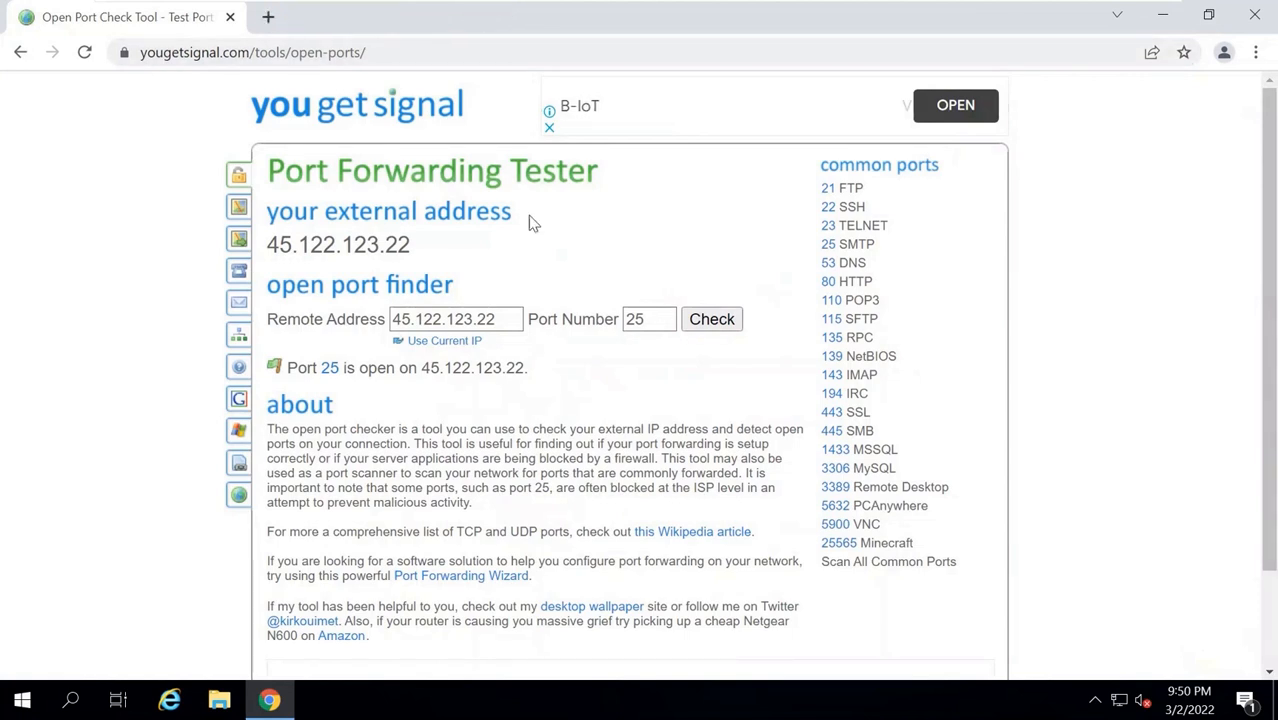
pyautogui.press('super')
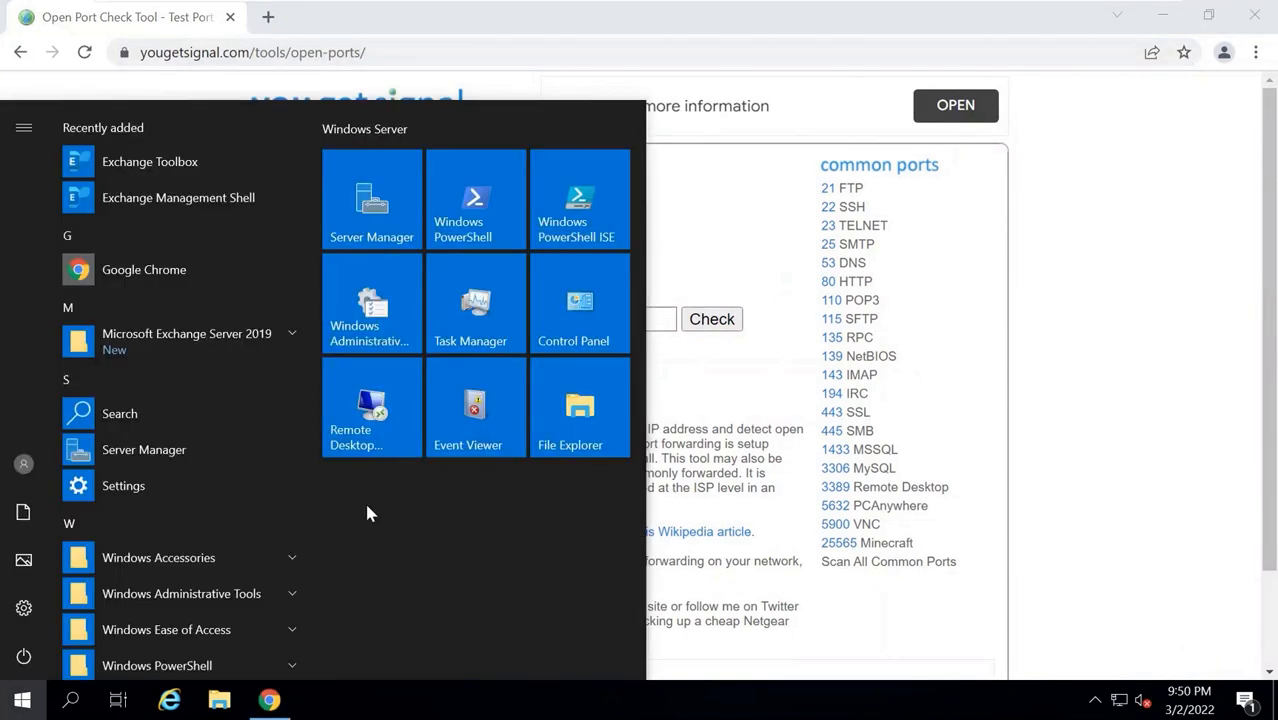
# Launch PowerShell ISE full screen and run netstat to list connections with owning processes.
pyautogui.write('powershell')
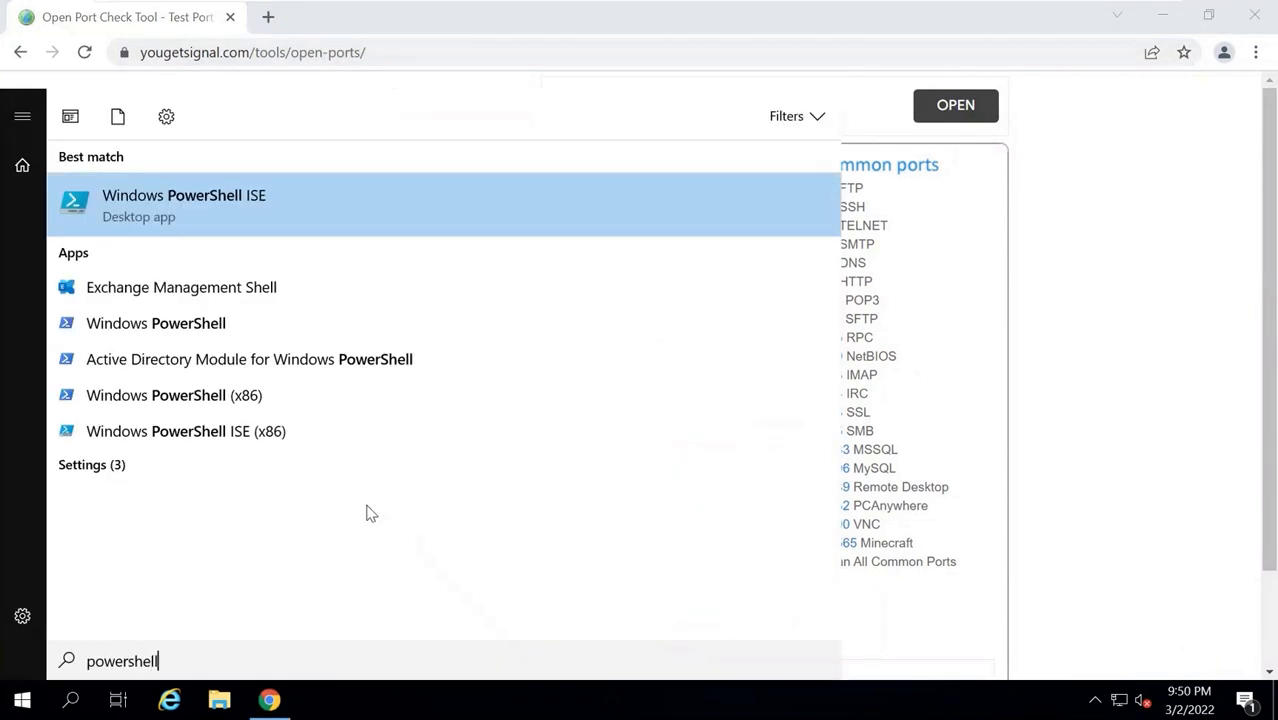
pyautogui.press('Return')
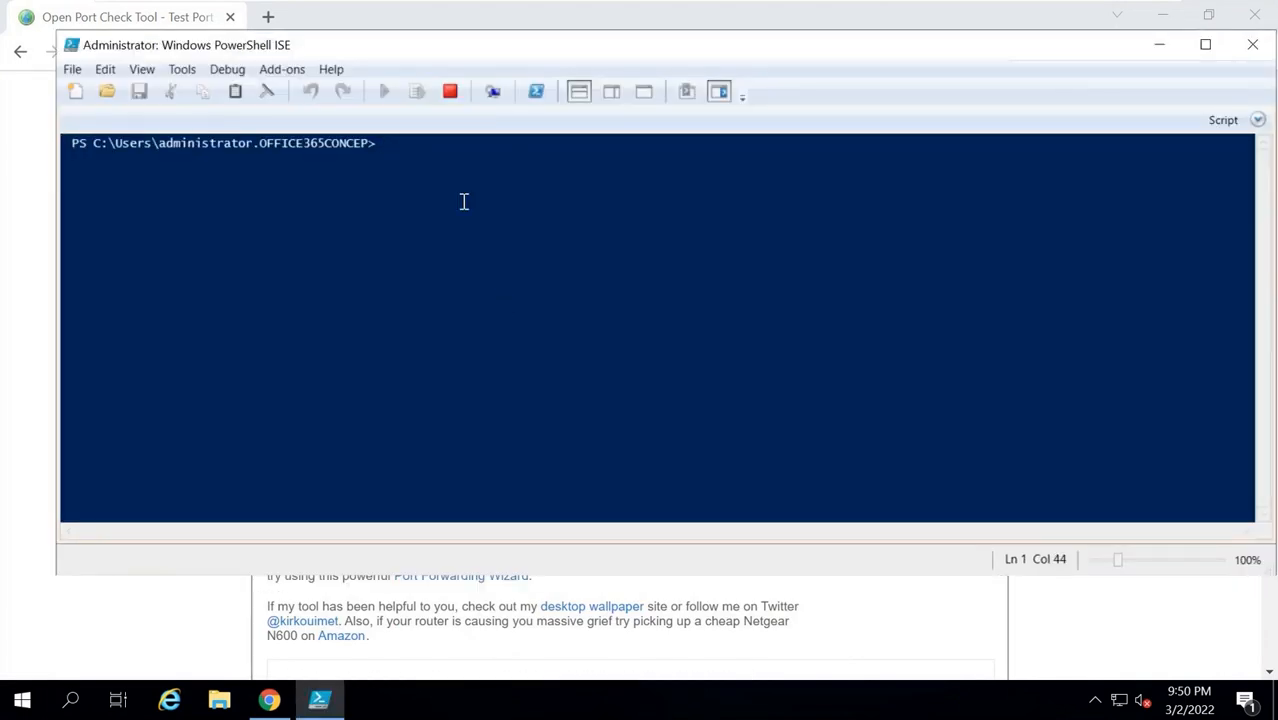
pyautogui.doubleClick(565, 48)
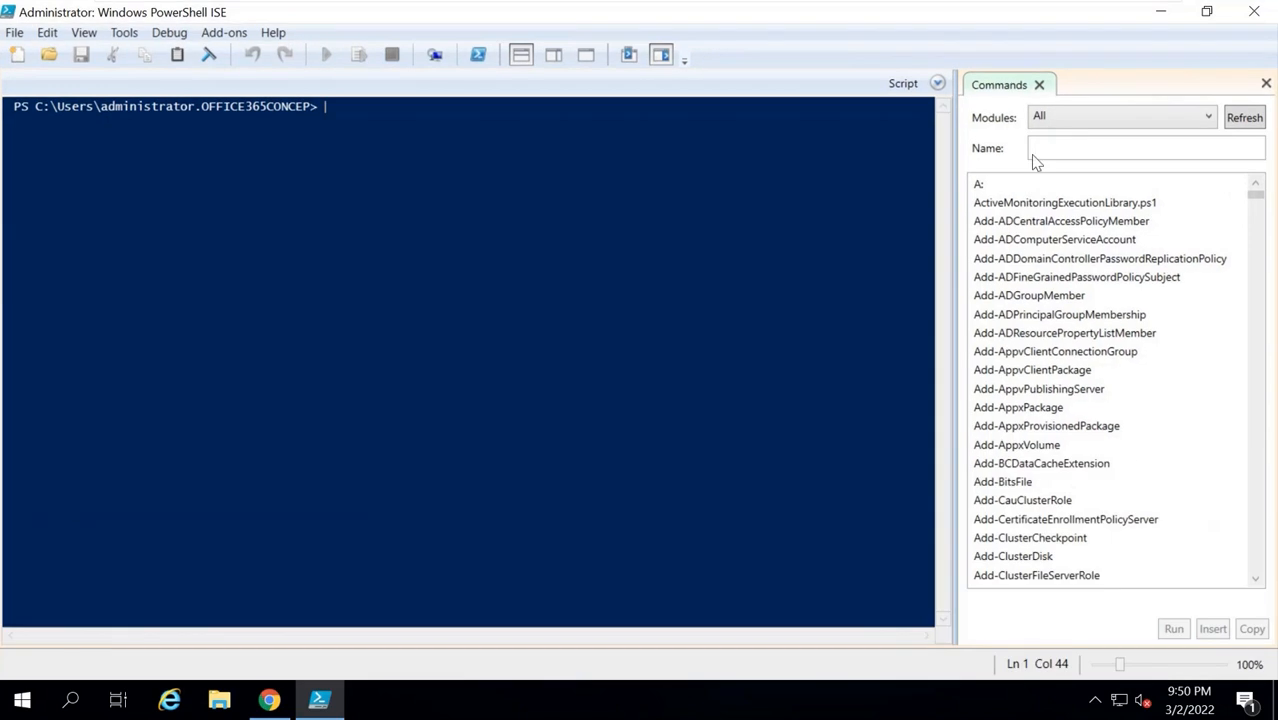
pyautogui.click(1264, 84)
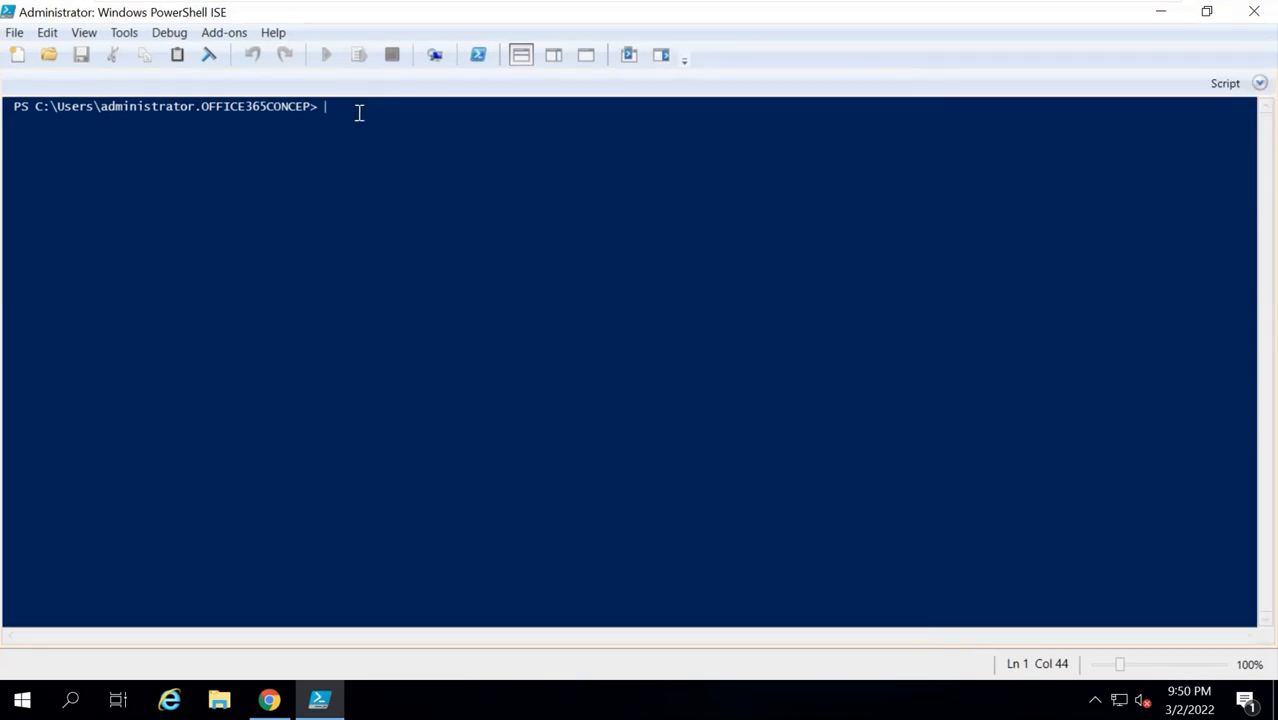
pyautogui.write('netstat -ab')
pyautogui.press('Return')
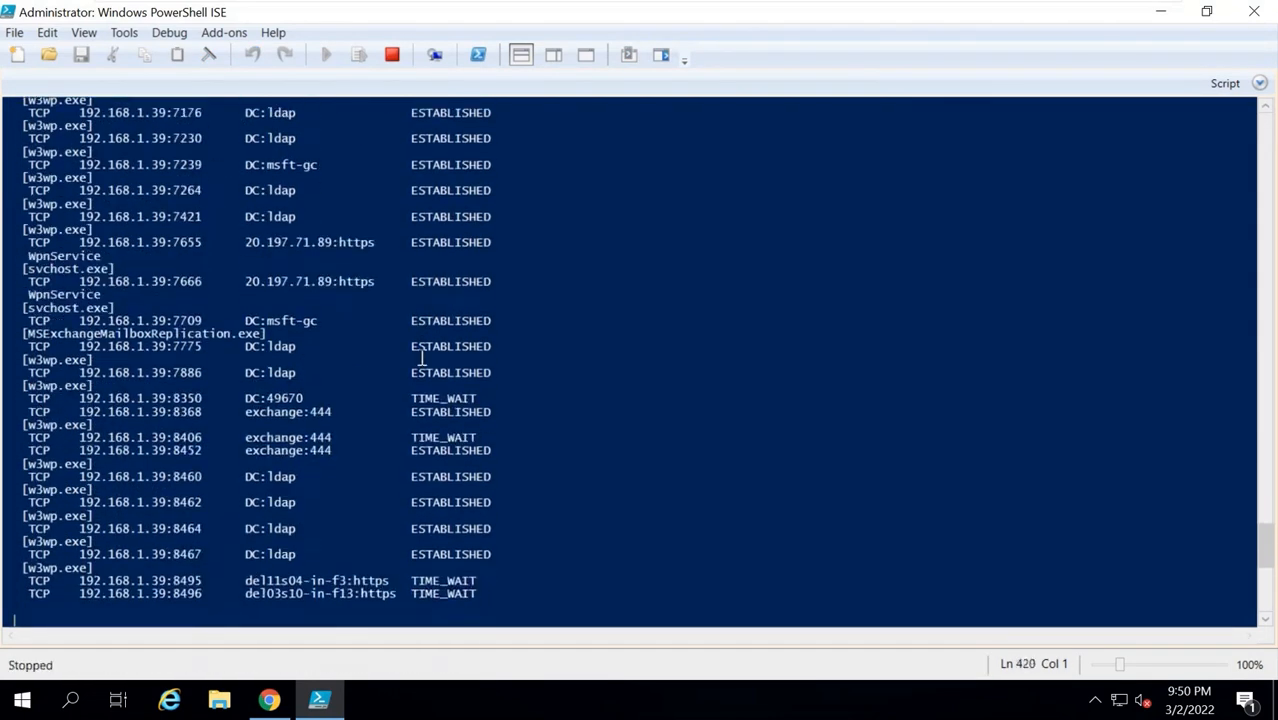
# Highlight the LISTENING entries for ports 25, 80 and 443, noting port 25's Exchange frontend process.
pyautogui.moveTo(1265, 550); pyautogui.dragTo(1268, 124)
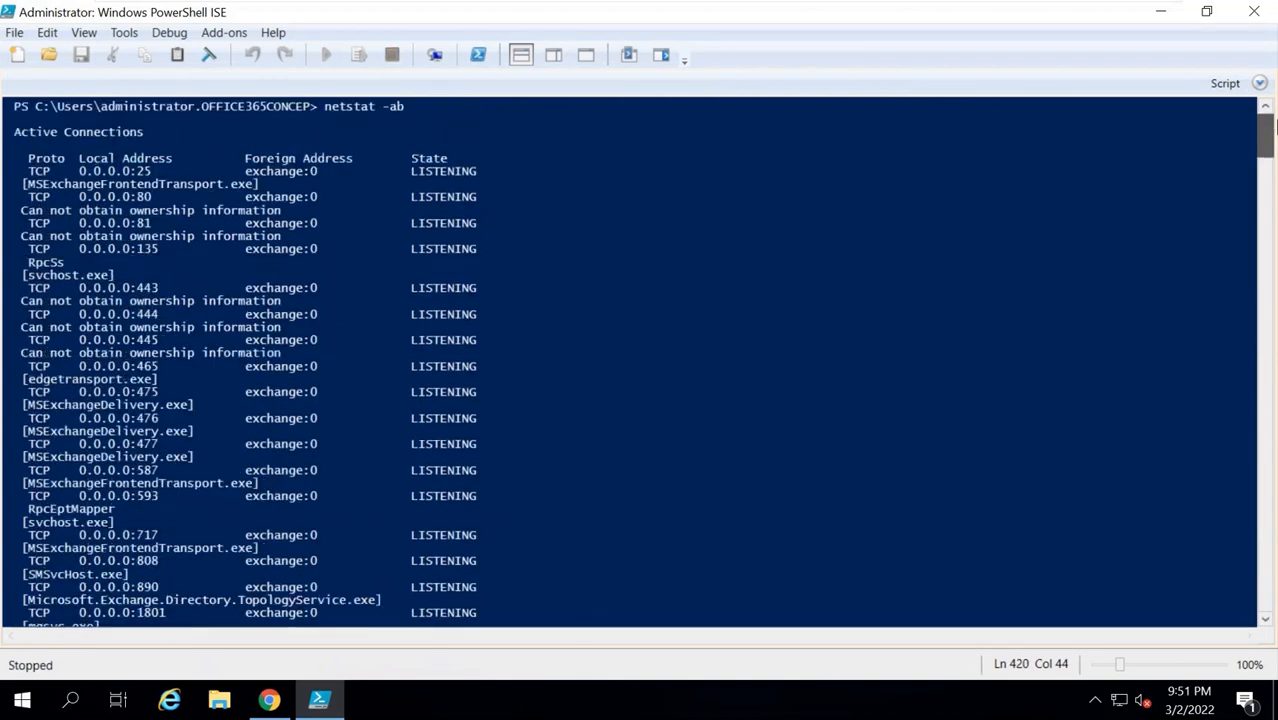
pyautogui.moveTo(35, 170); pyautogui.dragTo(153, 175)
pyautogui.click(153, 175)
pyautogui.moveTo(409, 171); pyautogui.dragTo(521, 170)
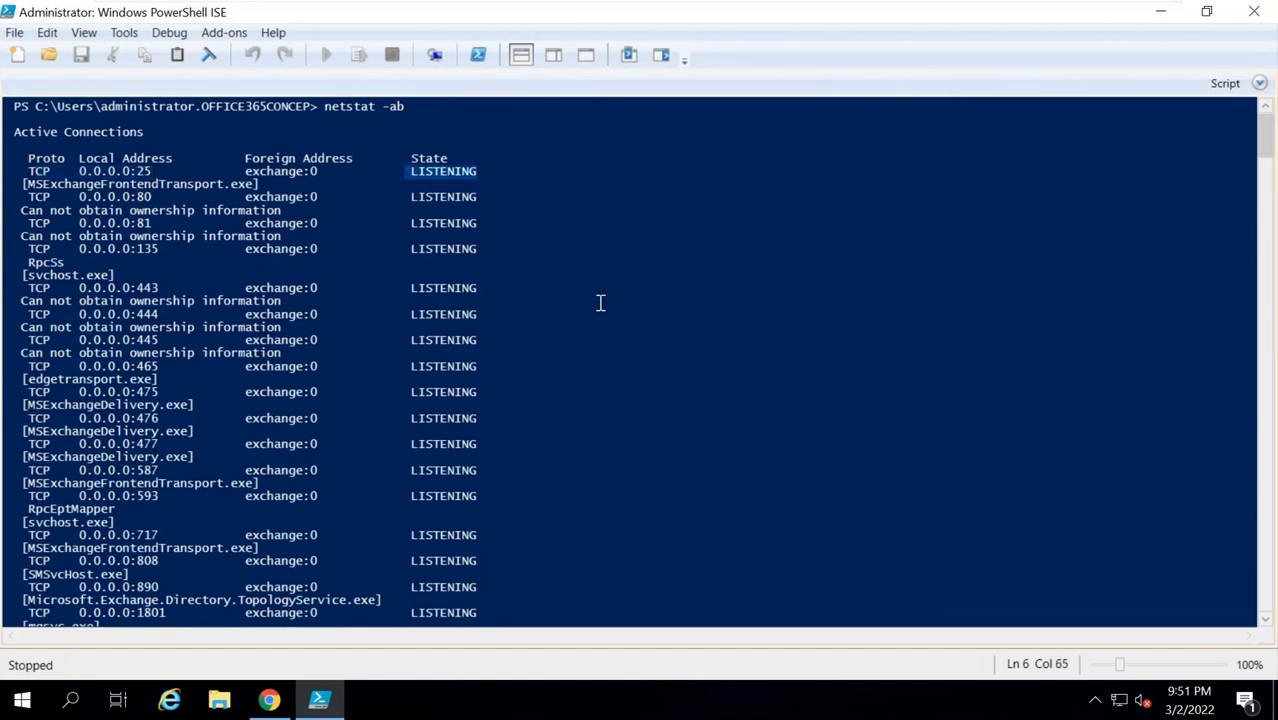
pyautogui.moveTo(145, 197); pyautogui.dragTo(490, 199)
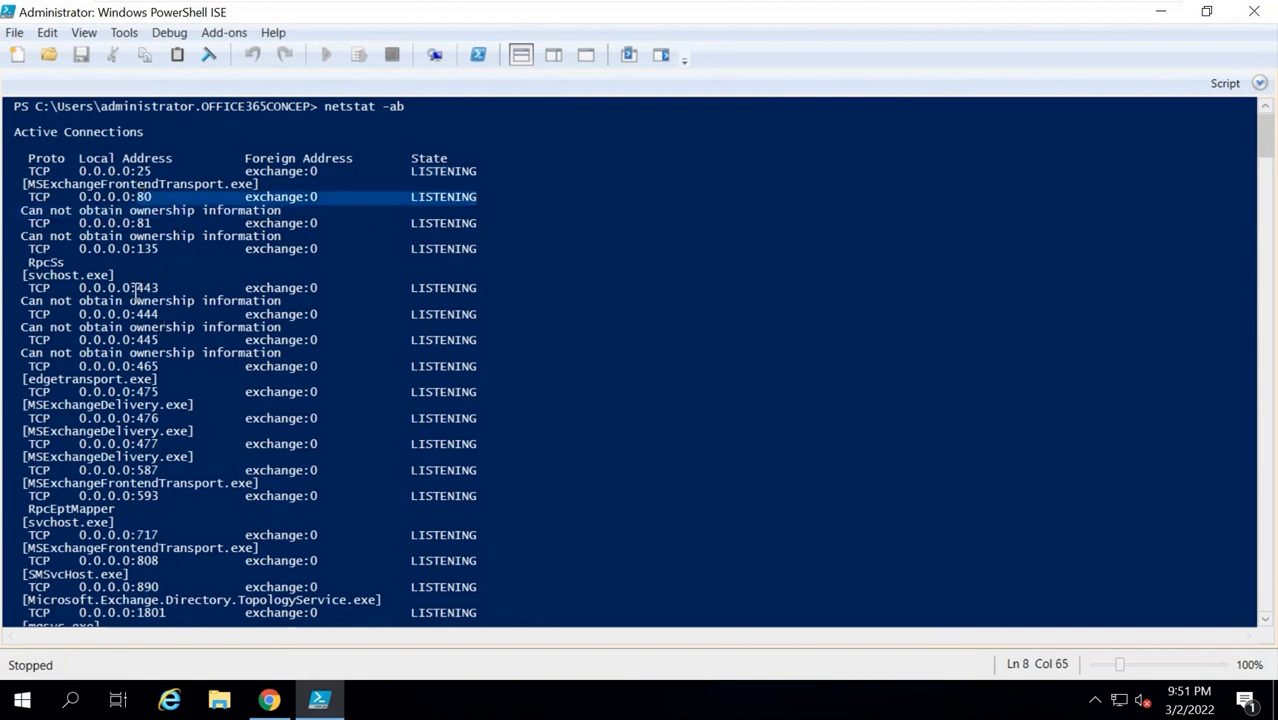
pyautogui.moveTo(136, 284); pyautogui.dragTo(460, 300)
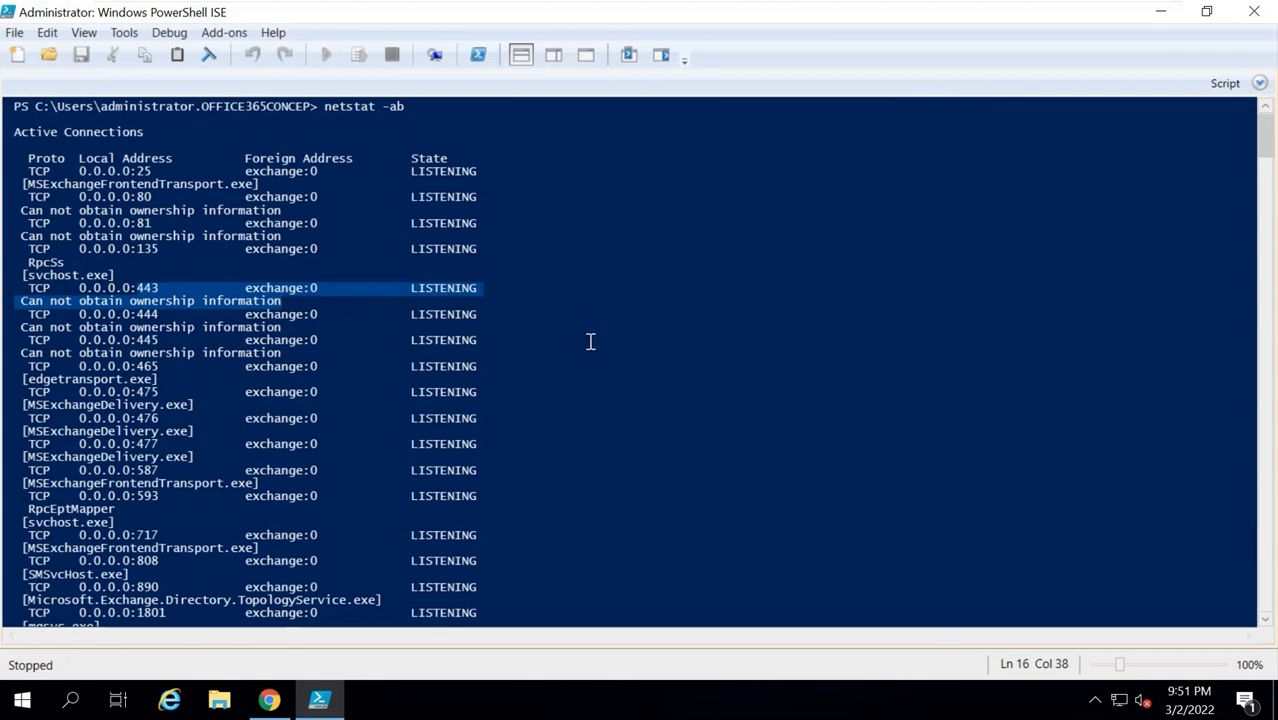
pyautogui.moveTo(148, 172); pyautogui.dragTo(348, 181)
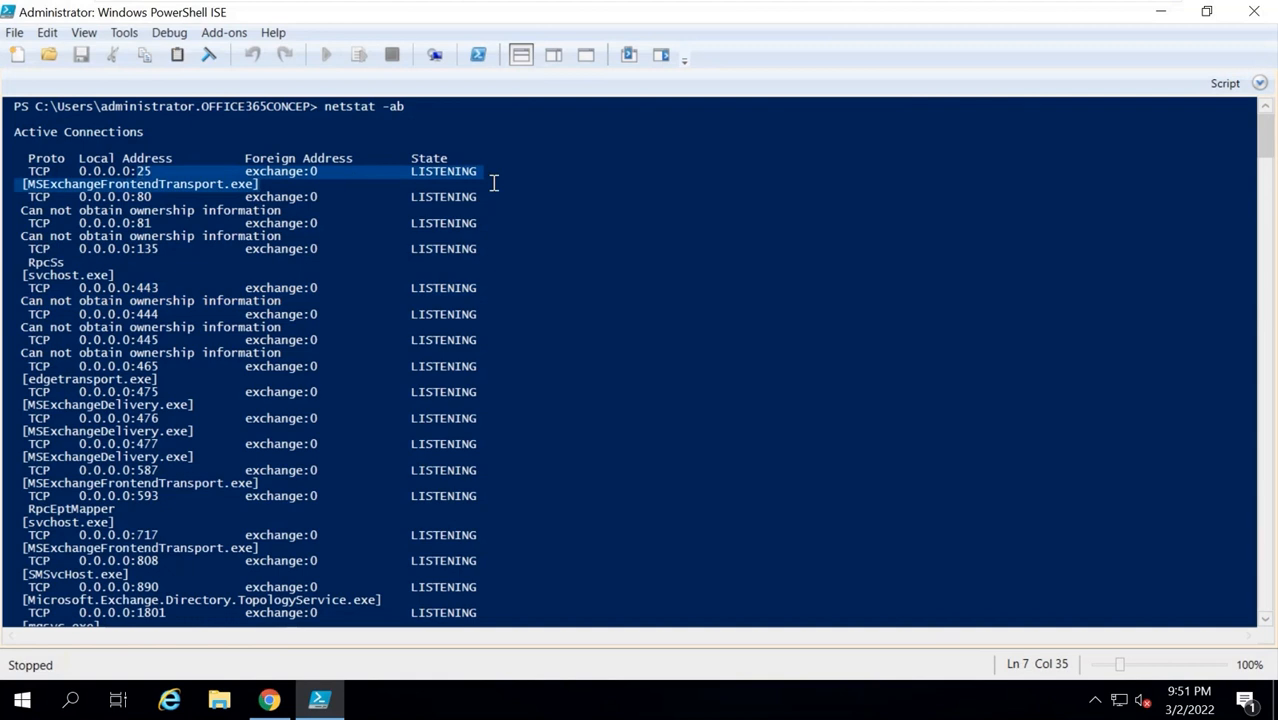
pyautogui.click(361, 197)
pyautogui.moveTo(137, 171); pyautogui.dragTo(152, 171)
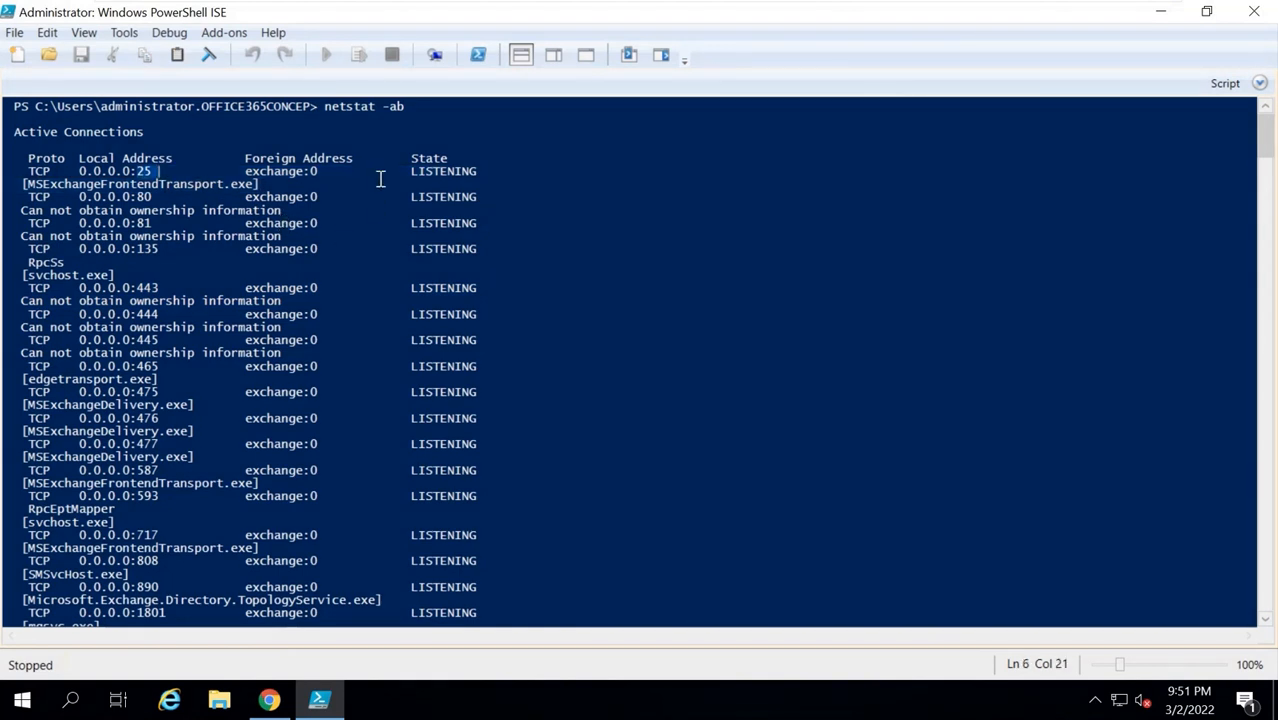
pyautogui.click(539, 264)
# Close PowerShell ISE and the port tester tab, then search 'godaddy' and open the GoDaddy site.
pyautogui.click(1256, 14)
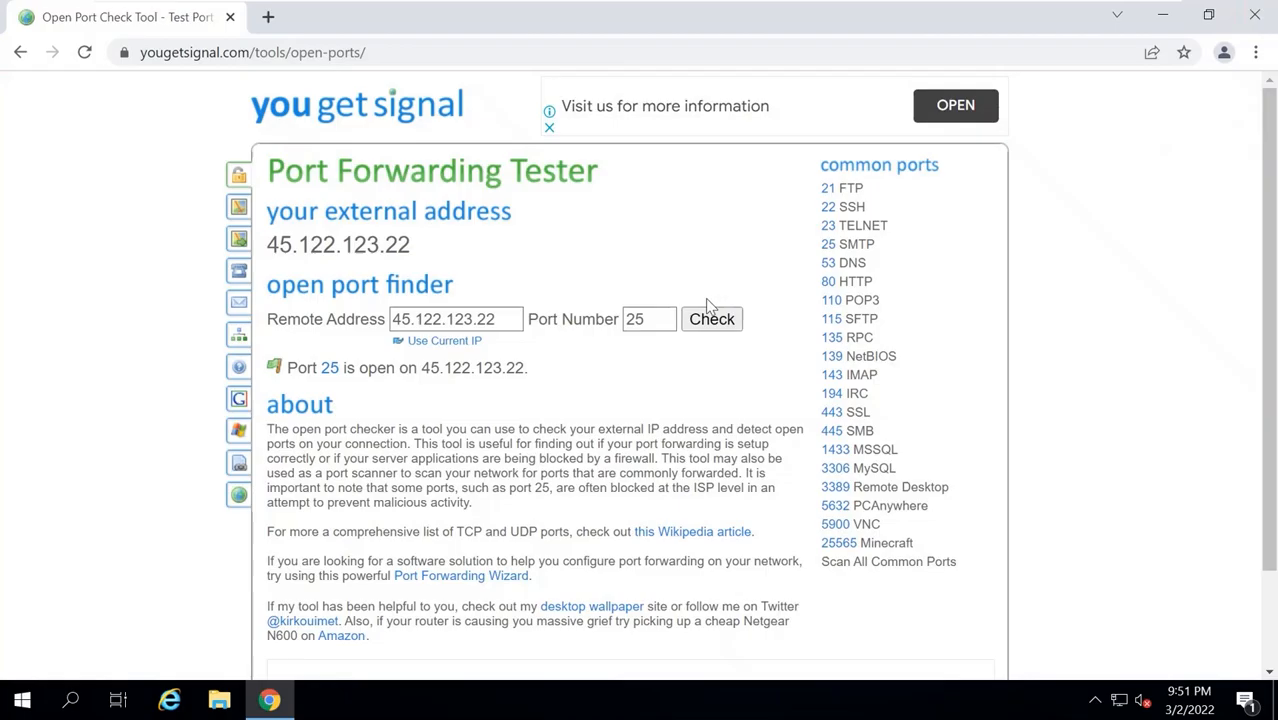
pyautogui.hotkey('ctrl', 't')
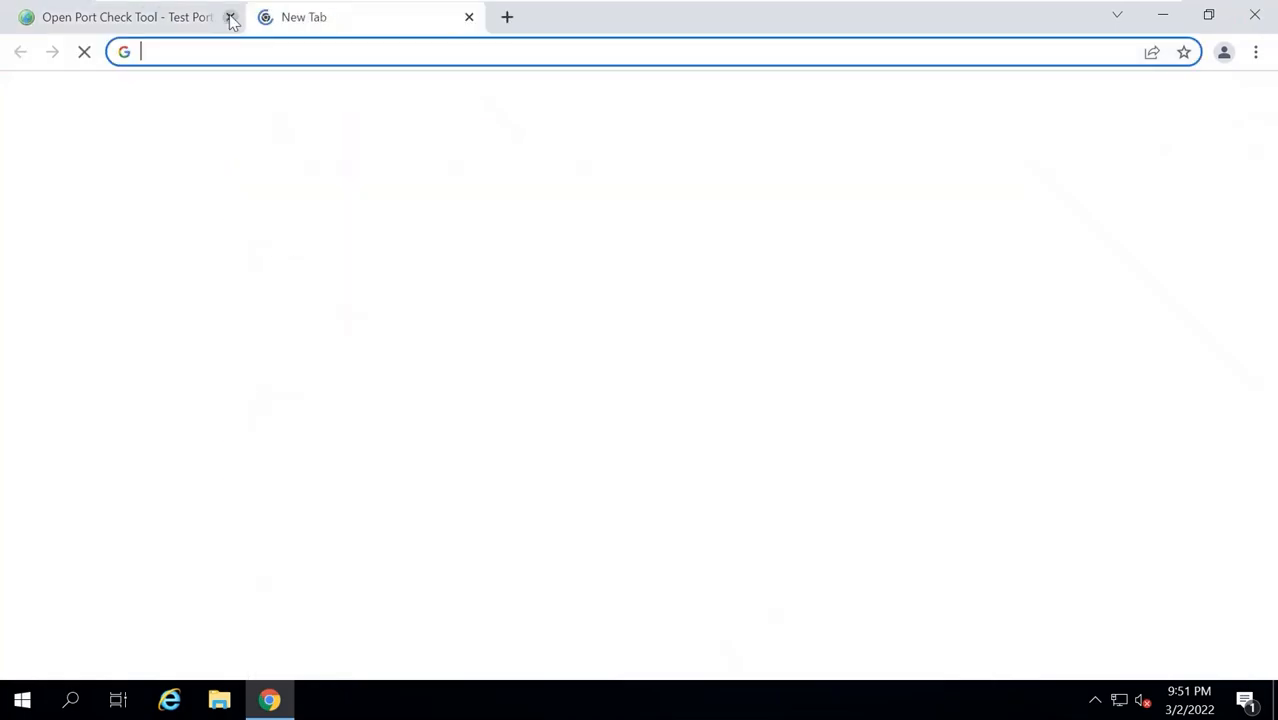
pyautogui.click(230, 18)
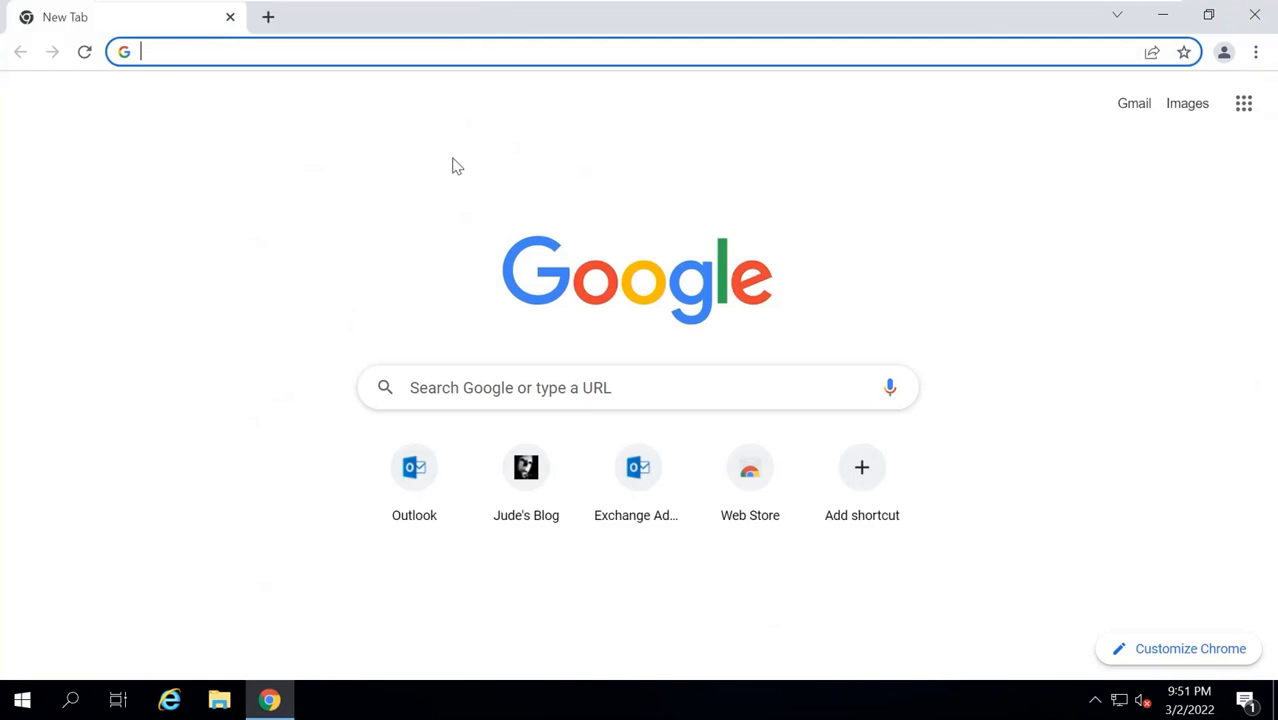
pyautogui.click(213, 261)
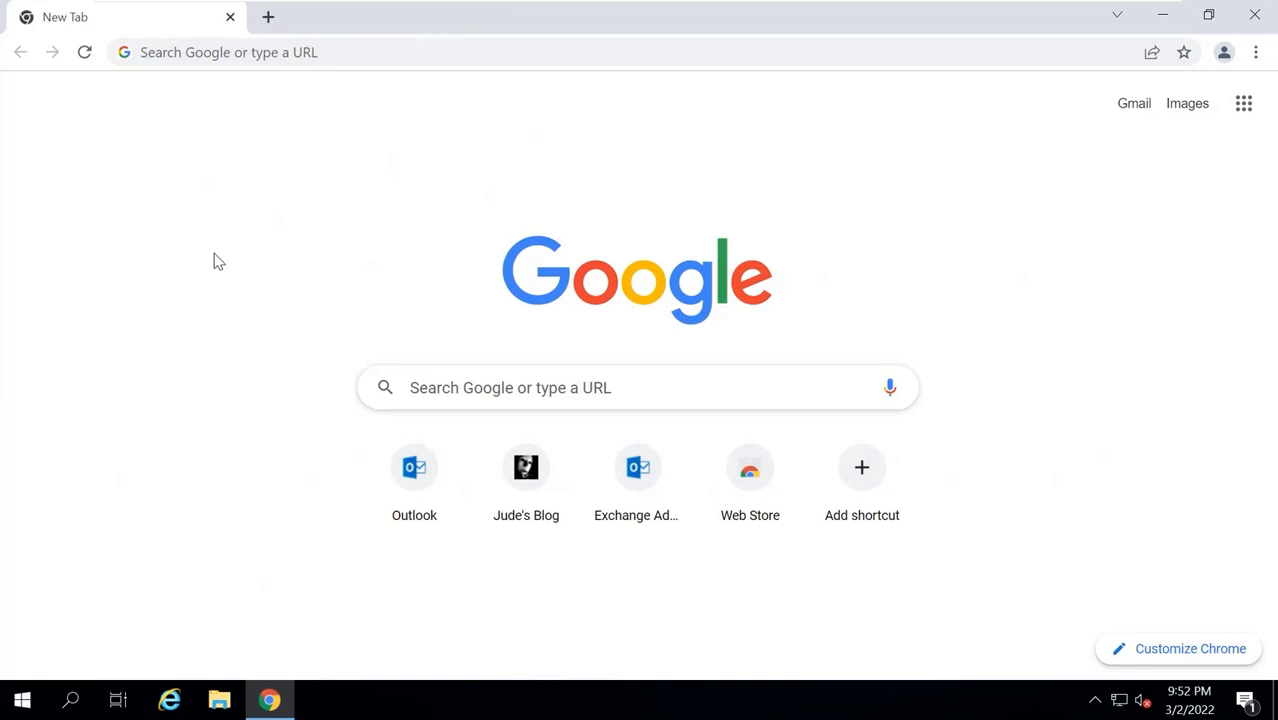
pyautogui.click(356, 57)
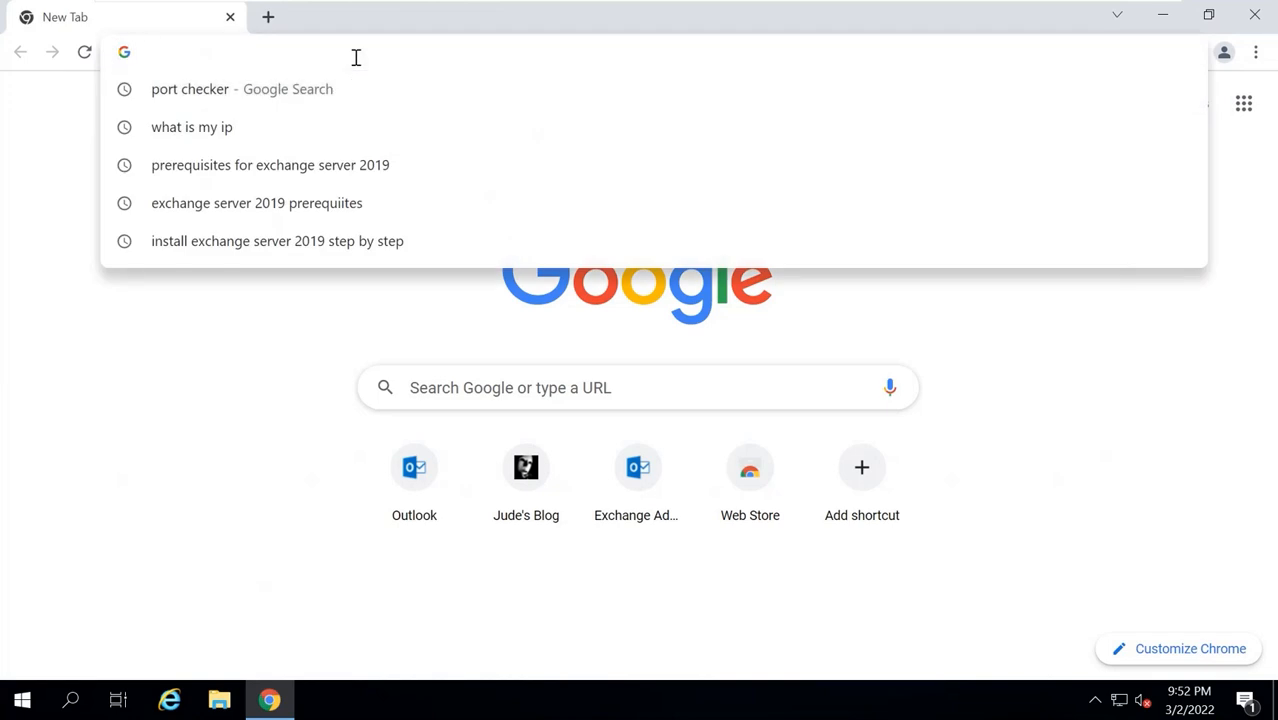
pyautogui.write('godaddy')
pyautogui.press('Return')
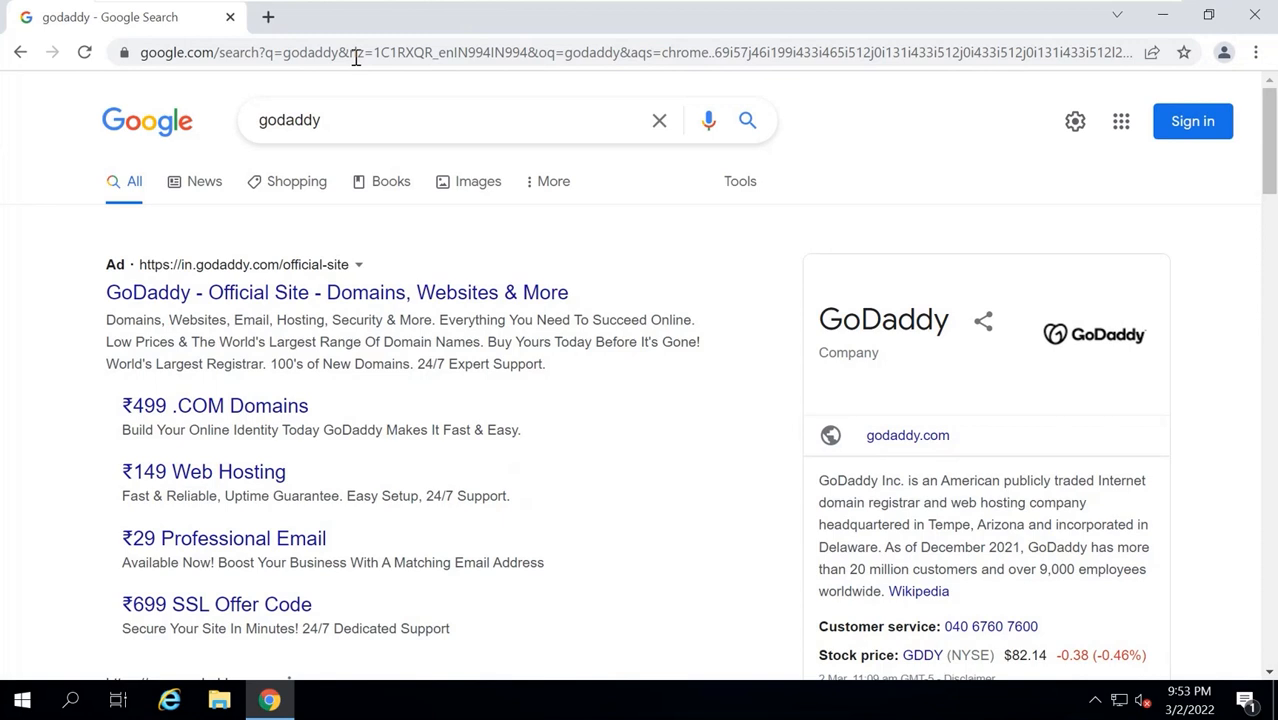
pyautogui.scroll(-4, 371, 331)
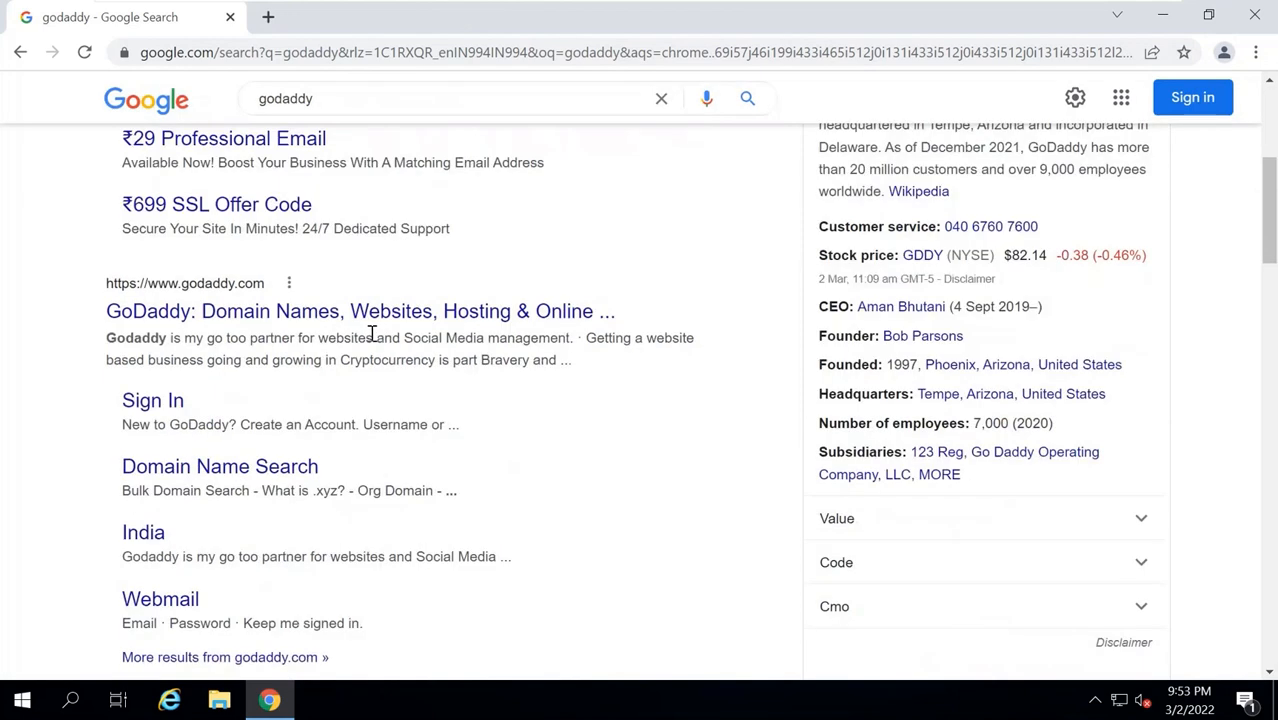
pyautogui.click(240, 318)
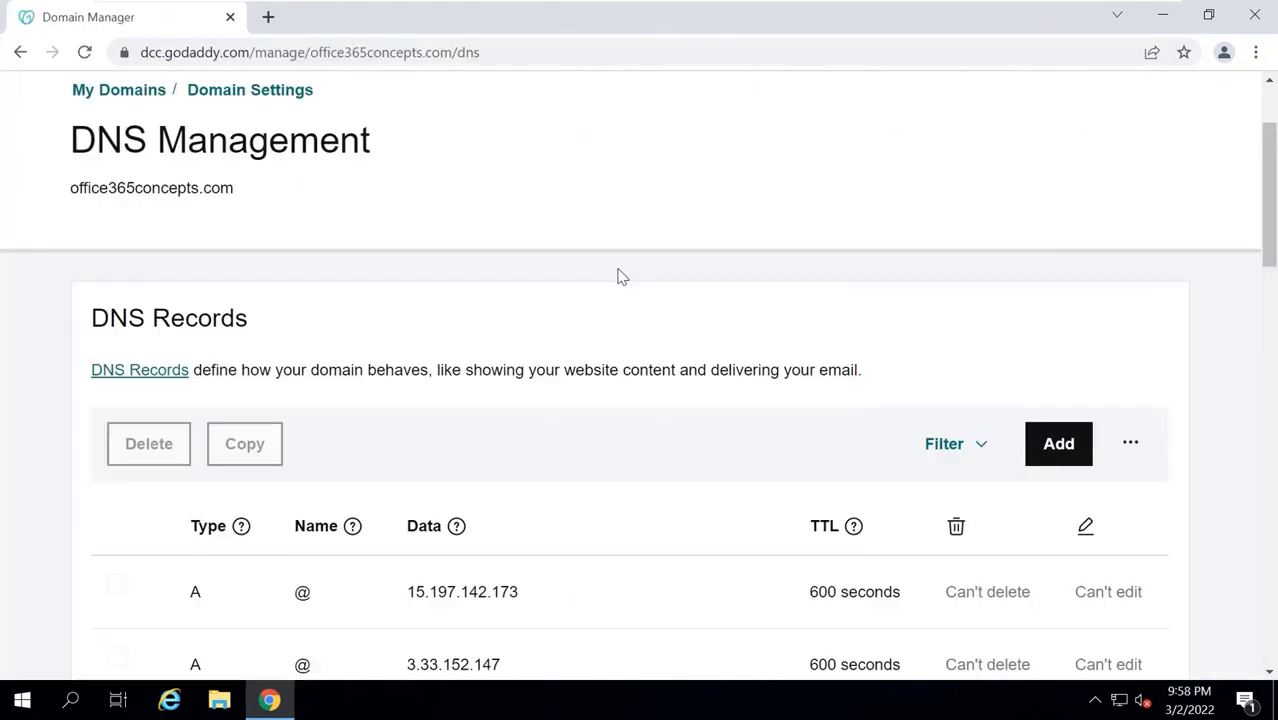
# Highlight the DNS Management heading and office365concepts.com, scroll to the NS and SOA records, then switch to the DC VM.
pyautogui.moveTo(68, 143); pyautogui.dragTo(383, 157)
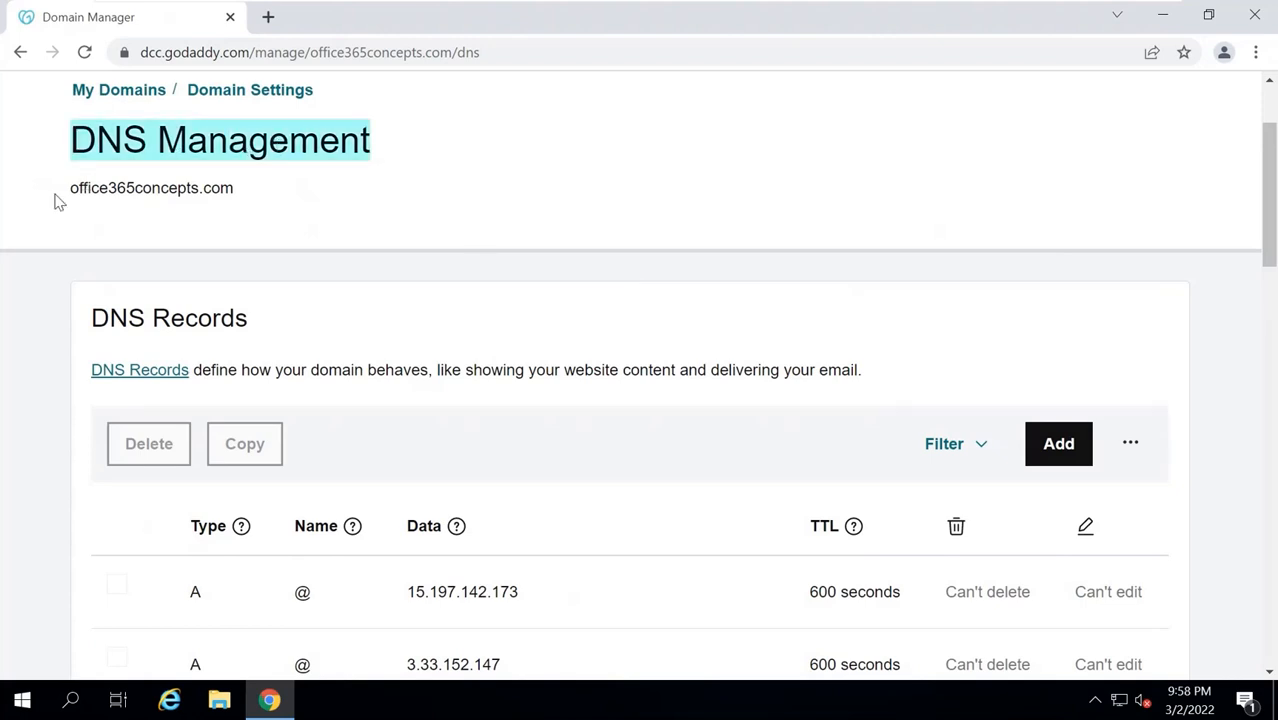
pyautogui.moveTo(68, 192)
pyautogui.mouseDown()
pyautogui.moveTo(257, 197)
pyautogui.moveTo(70, 200)
pyautogui.mouseUp()
pyautogui.click(257, 197)
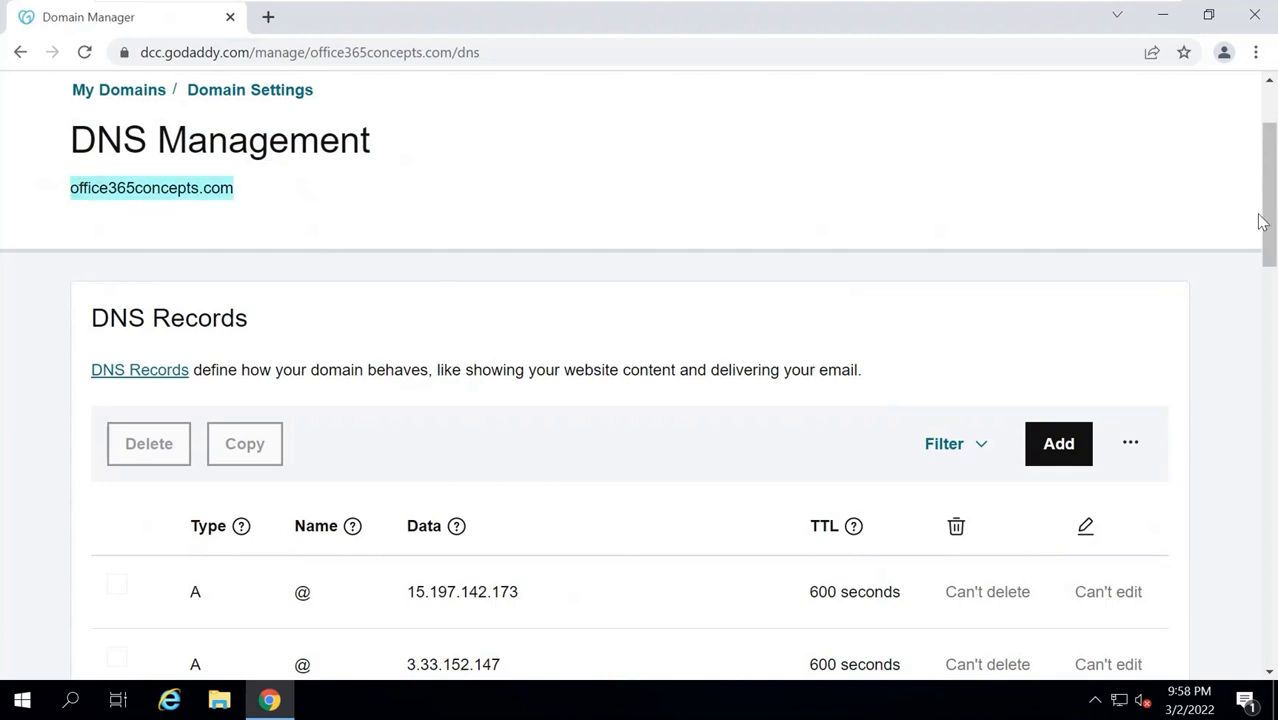
pyautogui.scroll(-4, 1264, 240)
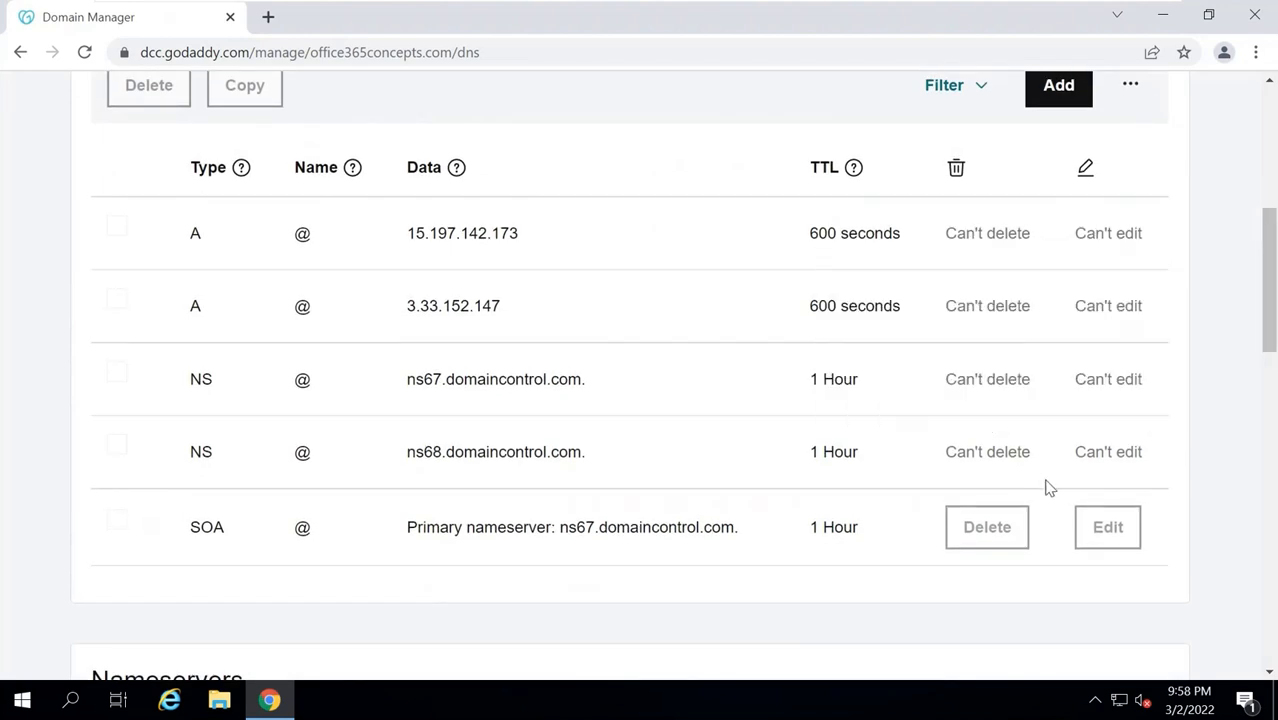
pyautogui.moveTo(1270, 265); pyautogui.dragTo(1274, 245)
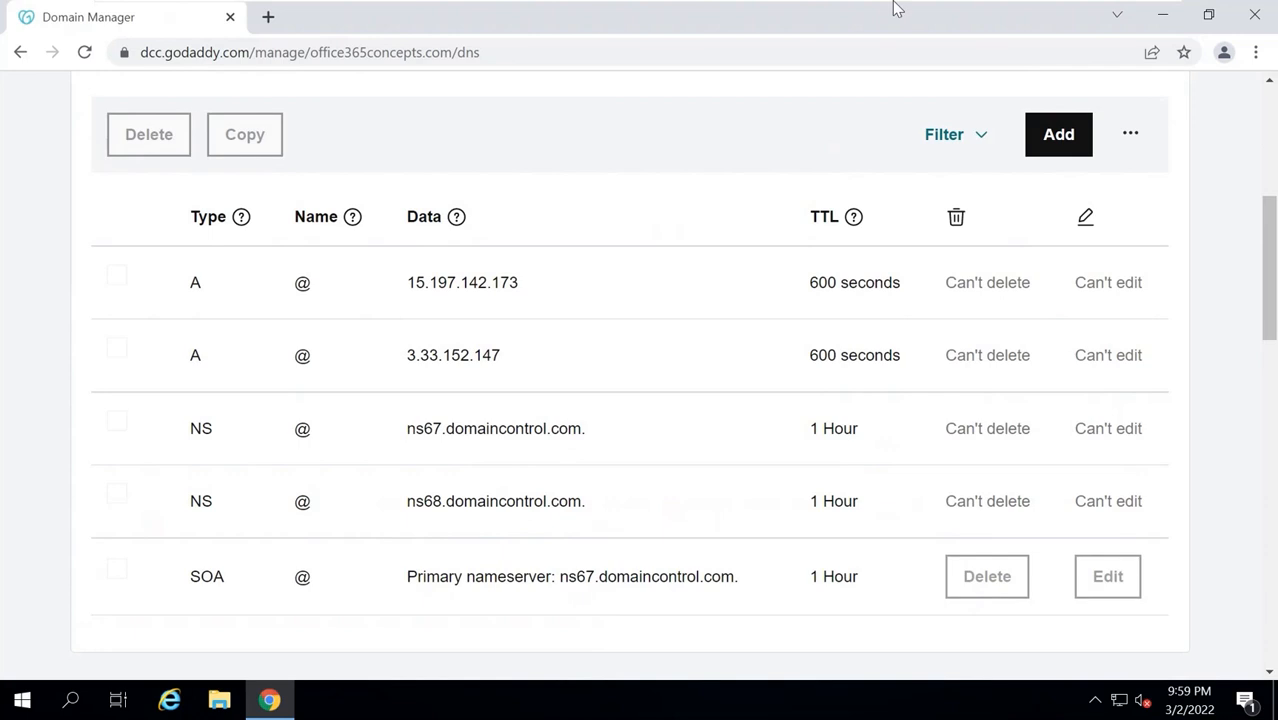
pyautogui.moveTo(896, 4)
pyautogui.click(759, 19)
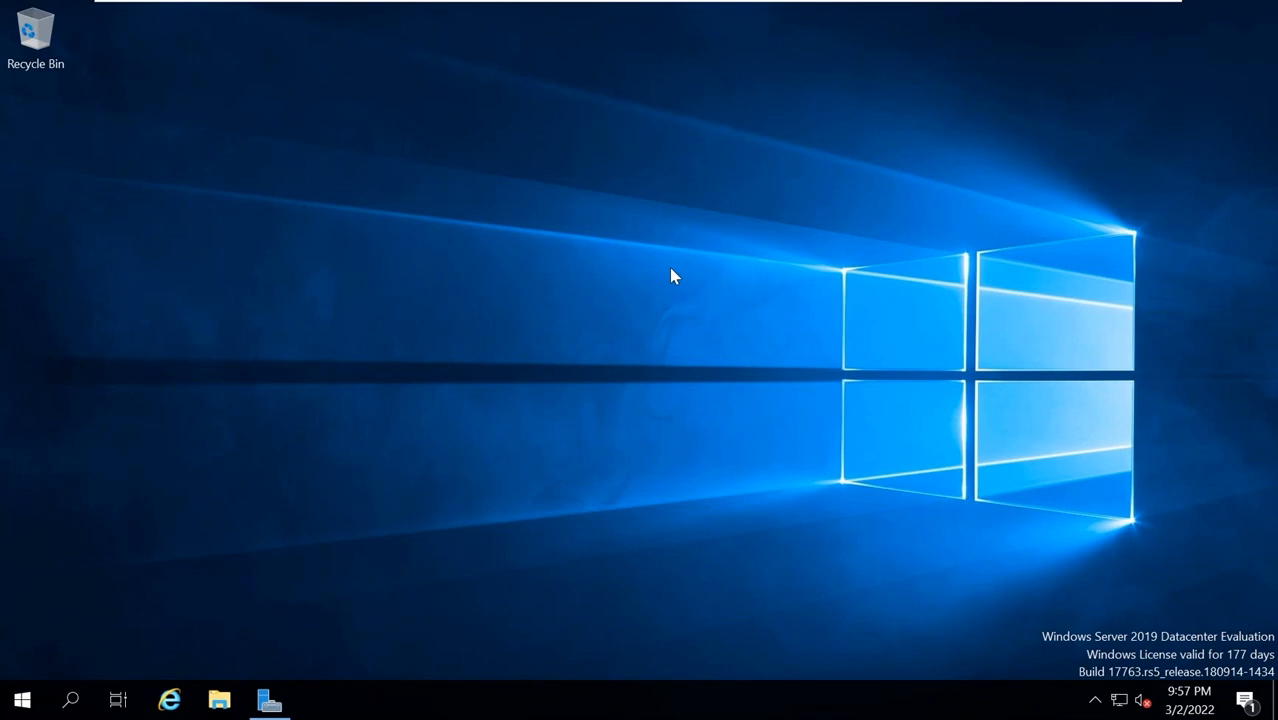
# Launch DNS Manager from Server Manager's Tools and open the office365concepts.com zone.
pyautogui.click(270, 700)
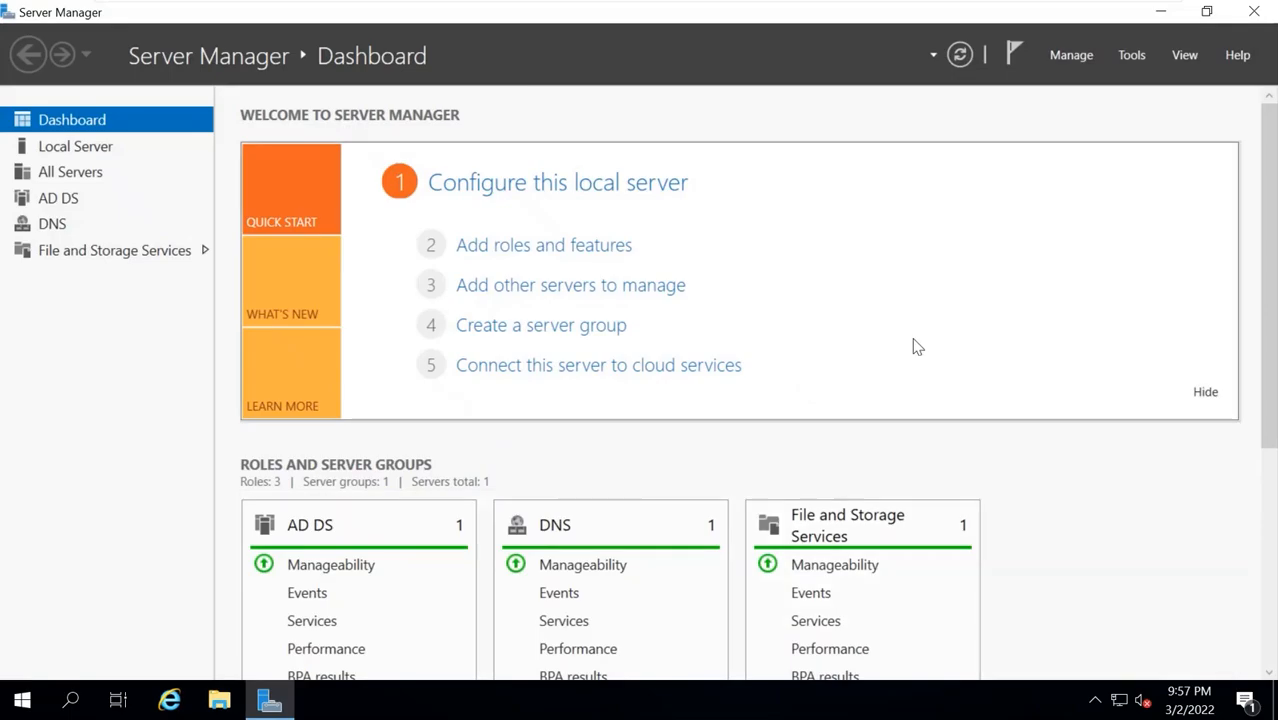
pyautogui.click(1131, 55)
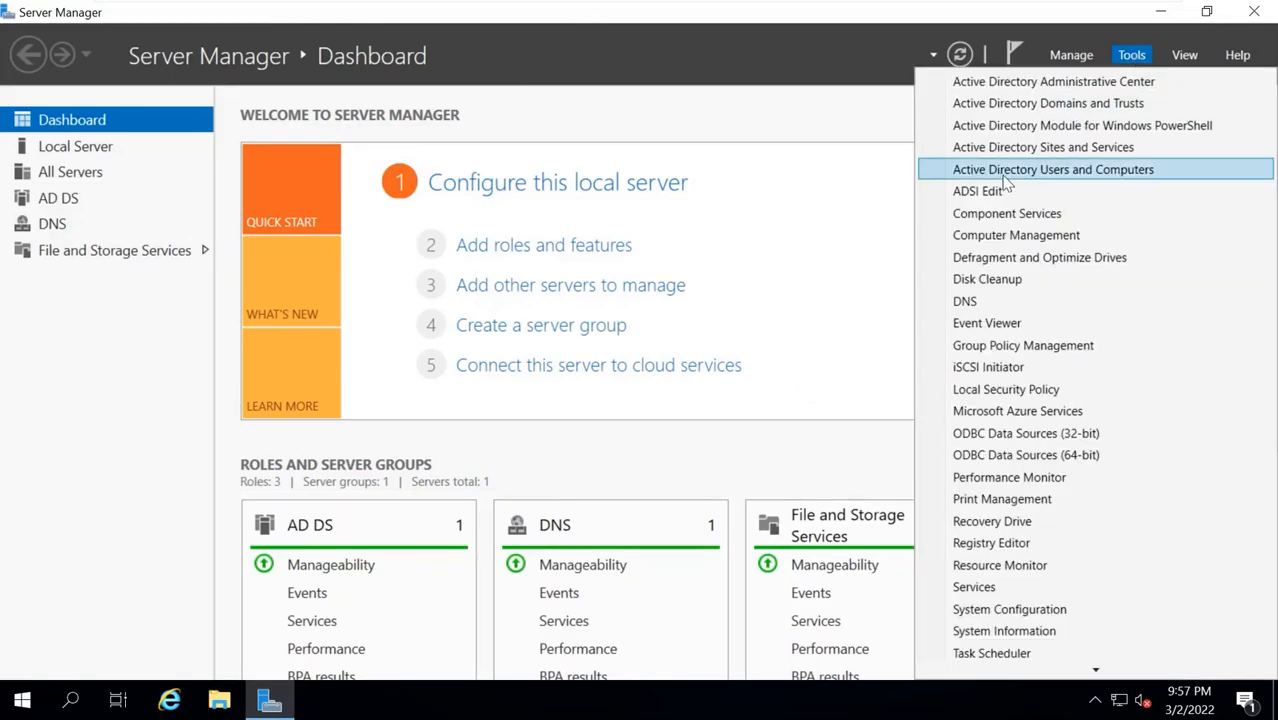
pyautogui.click(984, 301)
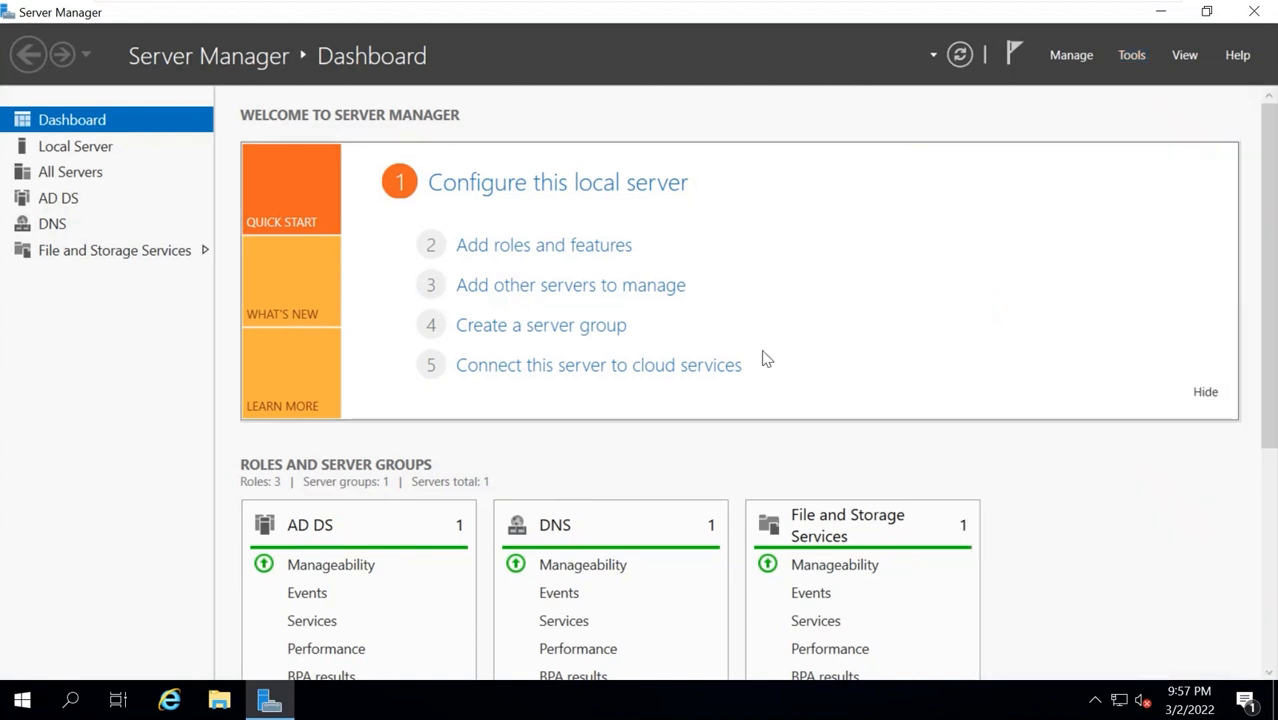
pyautogui.doubleClick(283, 132)
# Check that the mail host record maps mail.office365concepts.com to 192.168.1.39, then cancel.
pyautogui.doubleClick(232, 320)
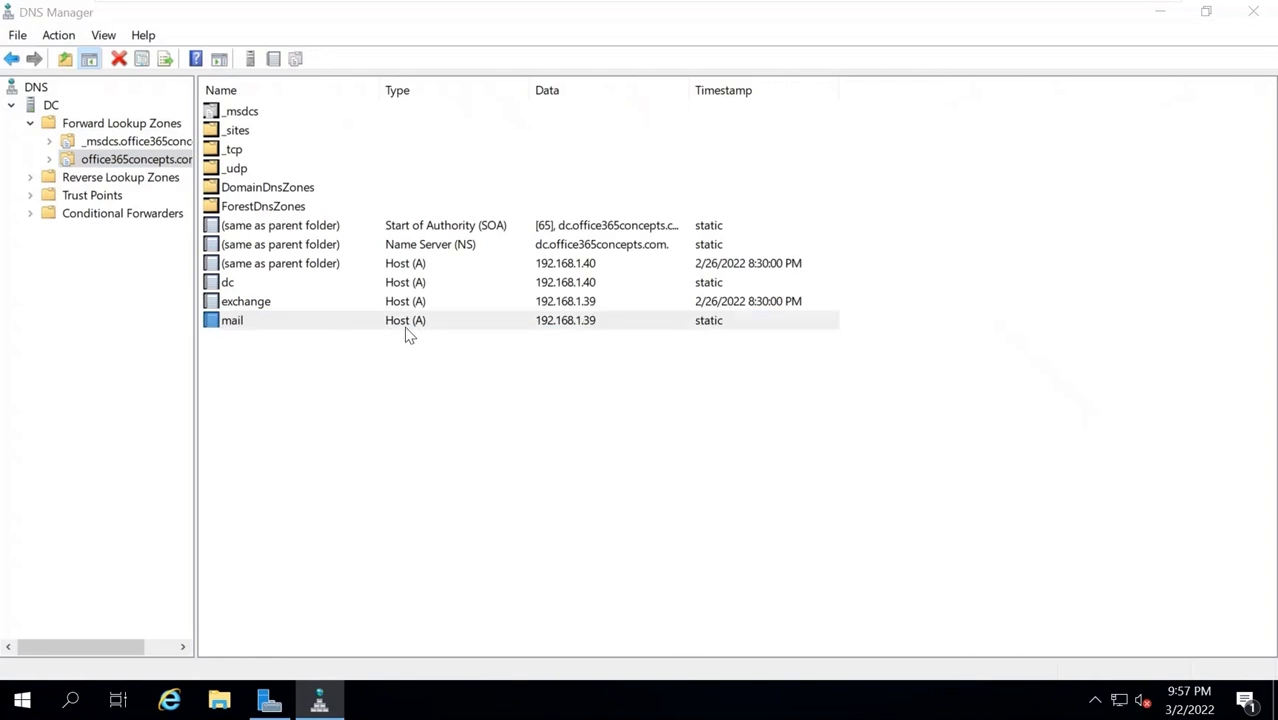
pyautogui.press('Tab')
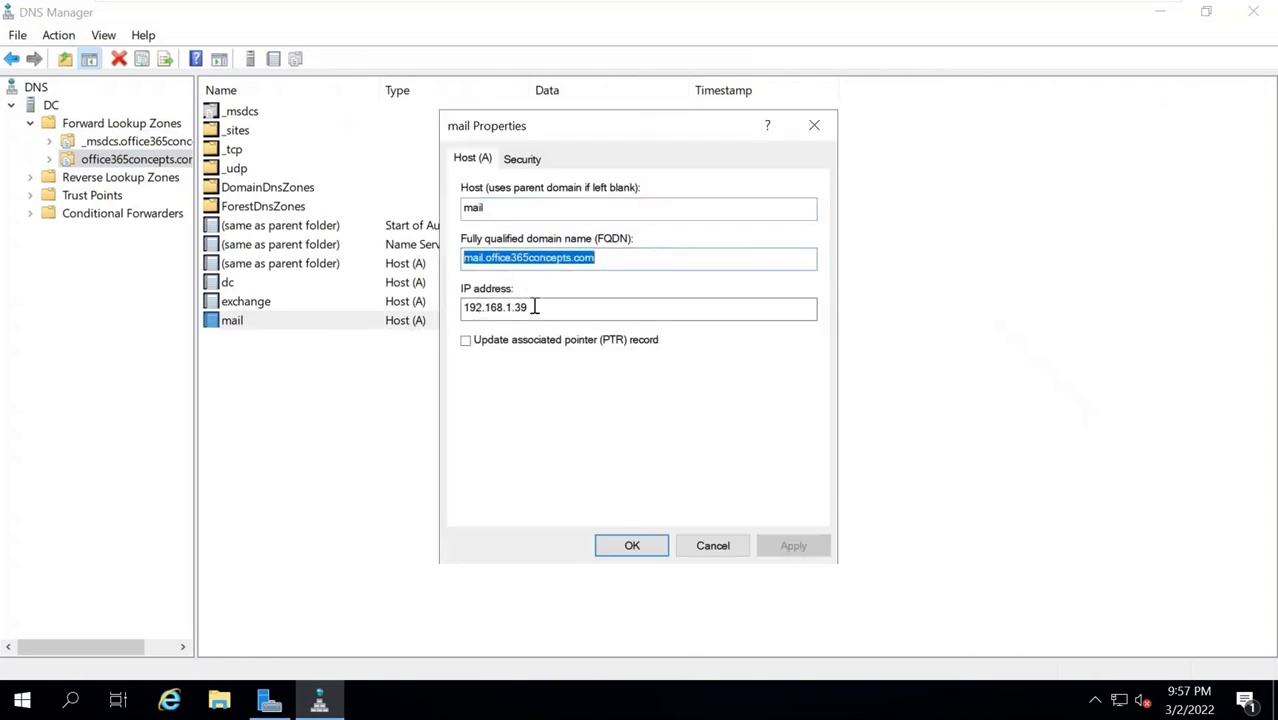
pyautogui.press('Tab')
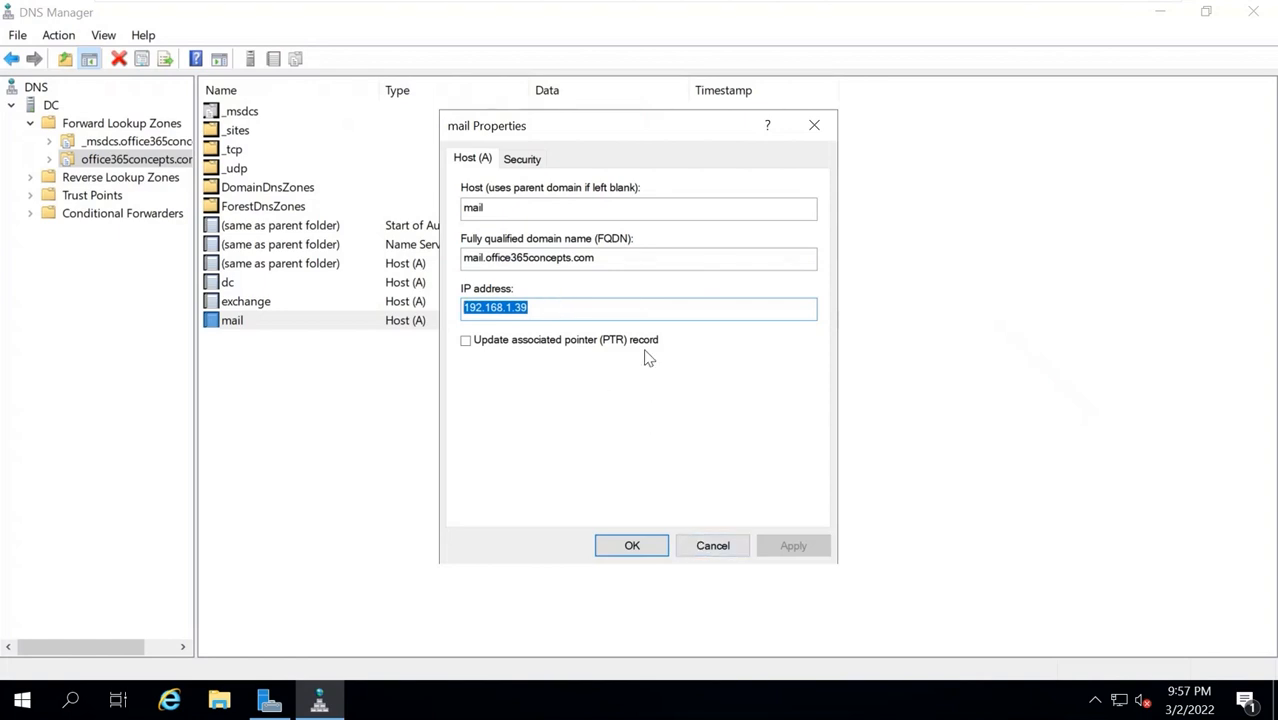
pyautogui.moveTo(622, 260); pyautogui.dragTo(424, 268)
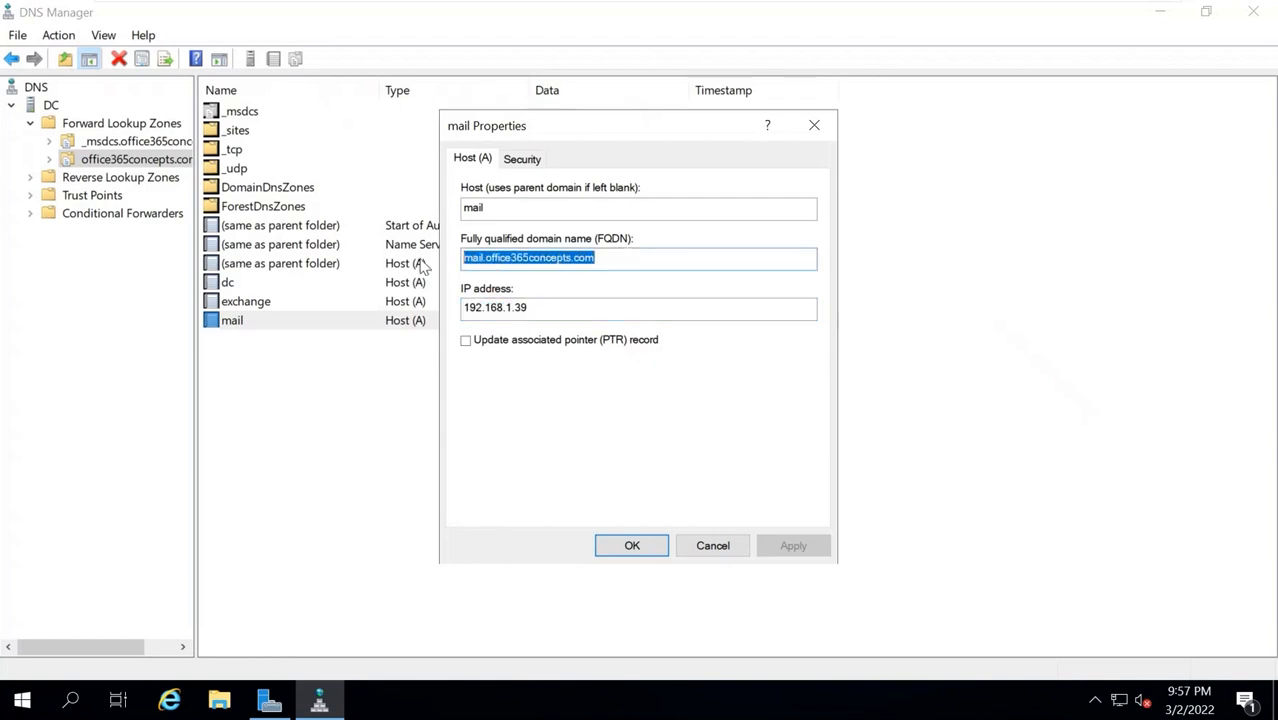
pyautogui.moveTo(556, 310); pyautogui.dragTo(448, 308)
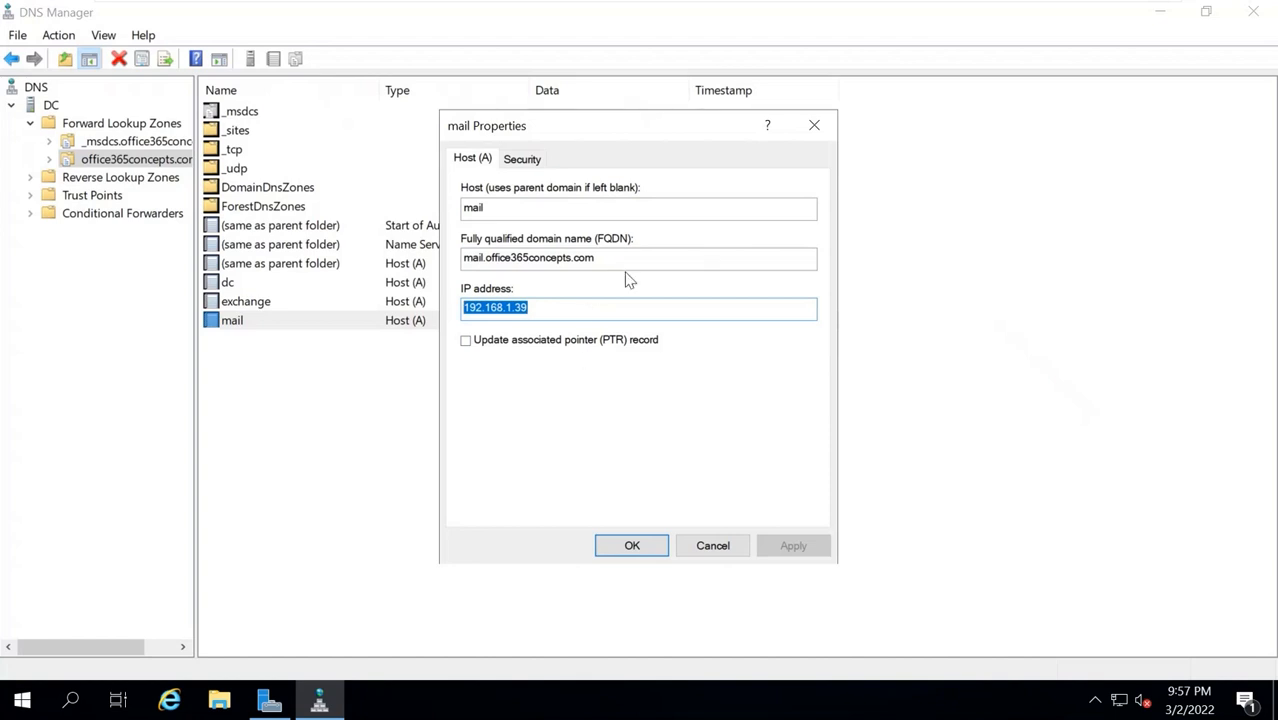
pyautogui.moveTo(620, 258); pyautogui.dragTo(445, 257)
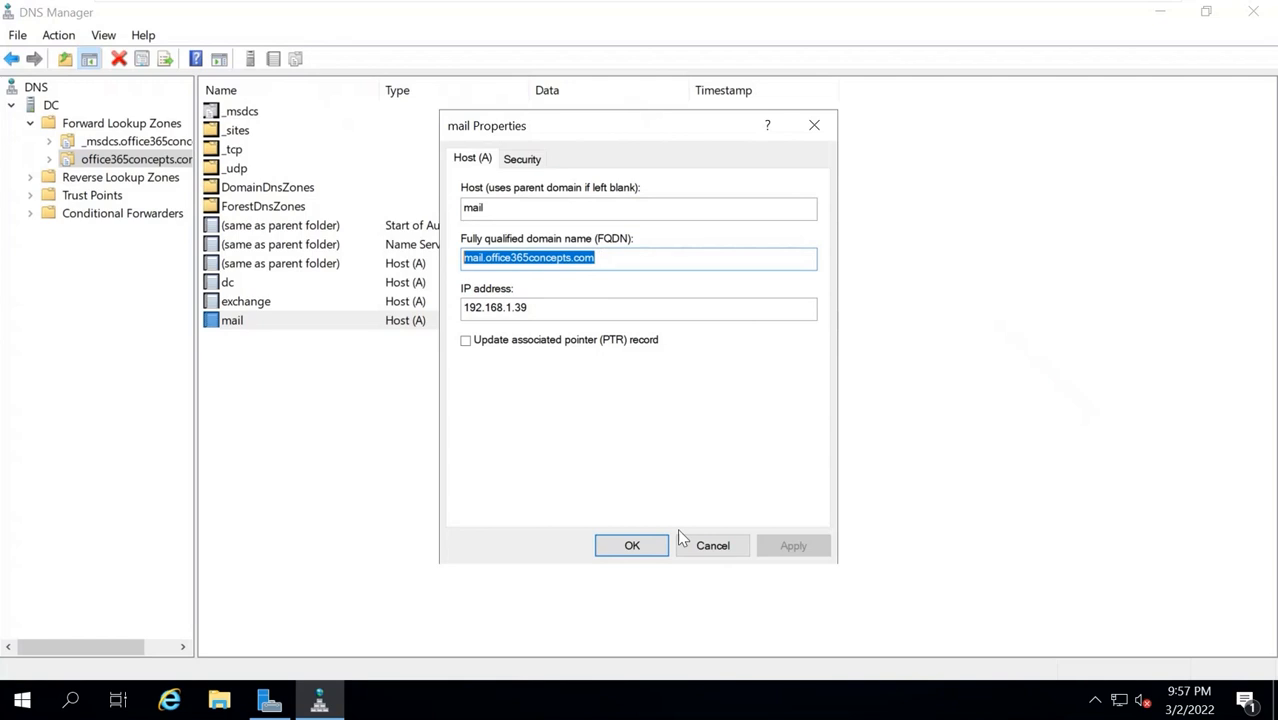
pyautogui.click(705, 540)
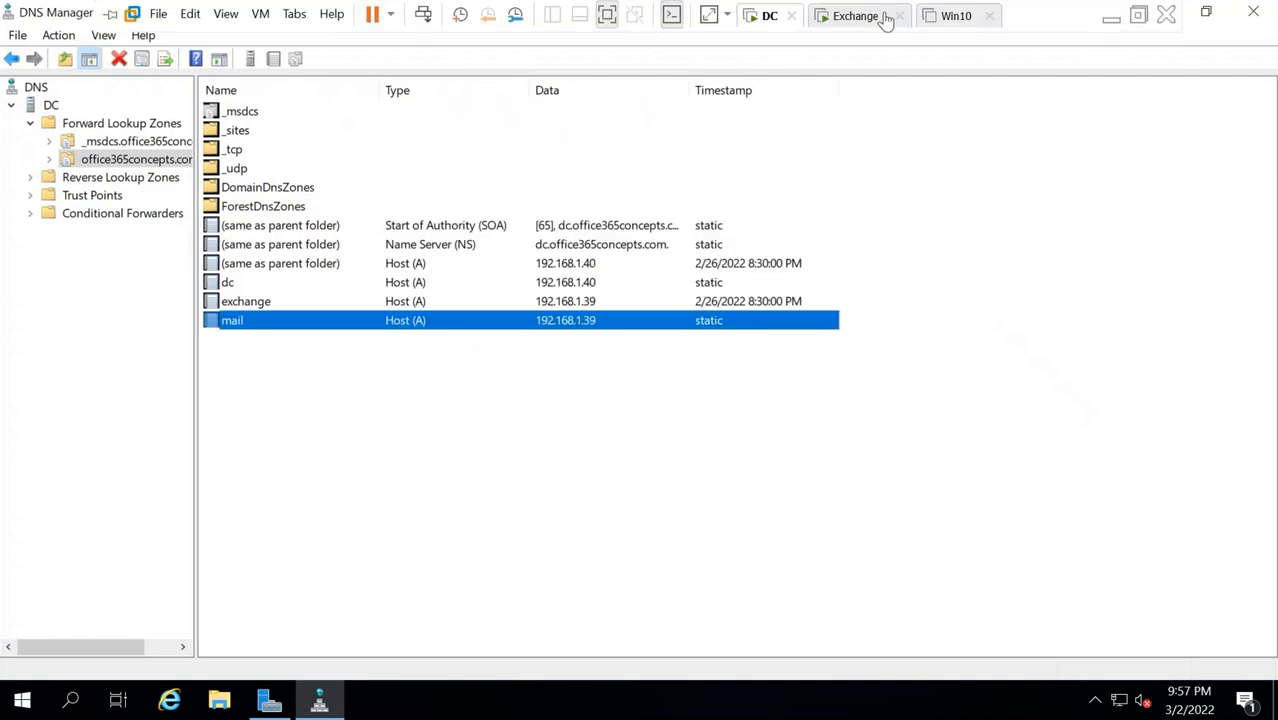
# On the Exchange VM, add a new GoDaddy DNS record of type A named mail.
pyautogui.click(848, 16)
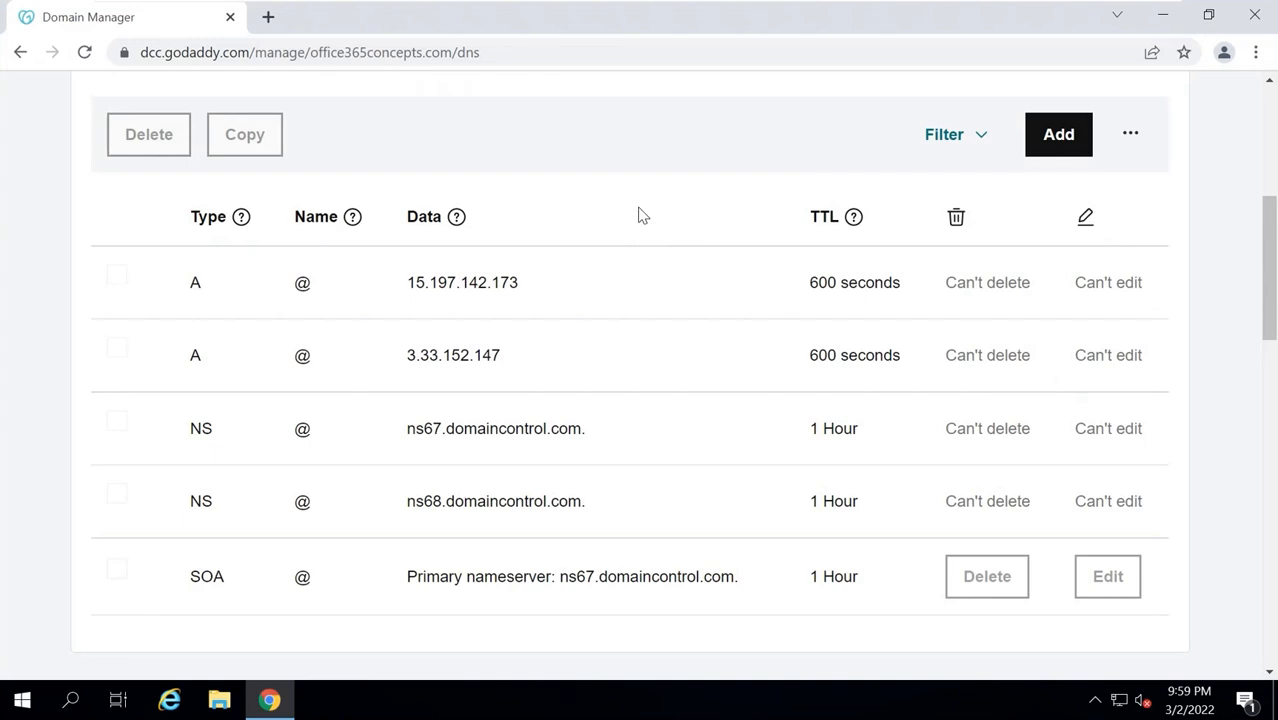
pyautogui.click(1056, 134)
pyautogui.click(172, 316)
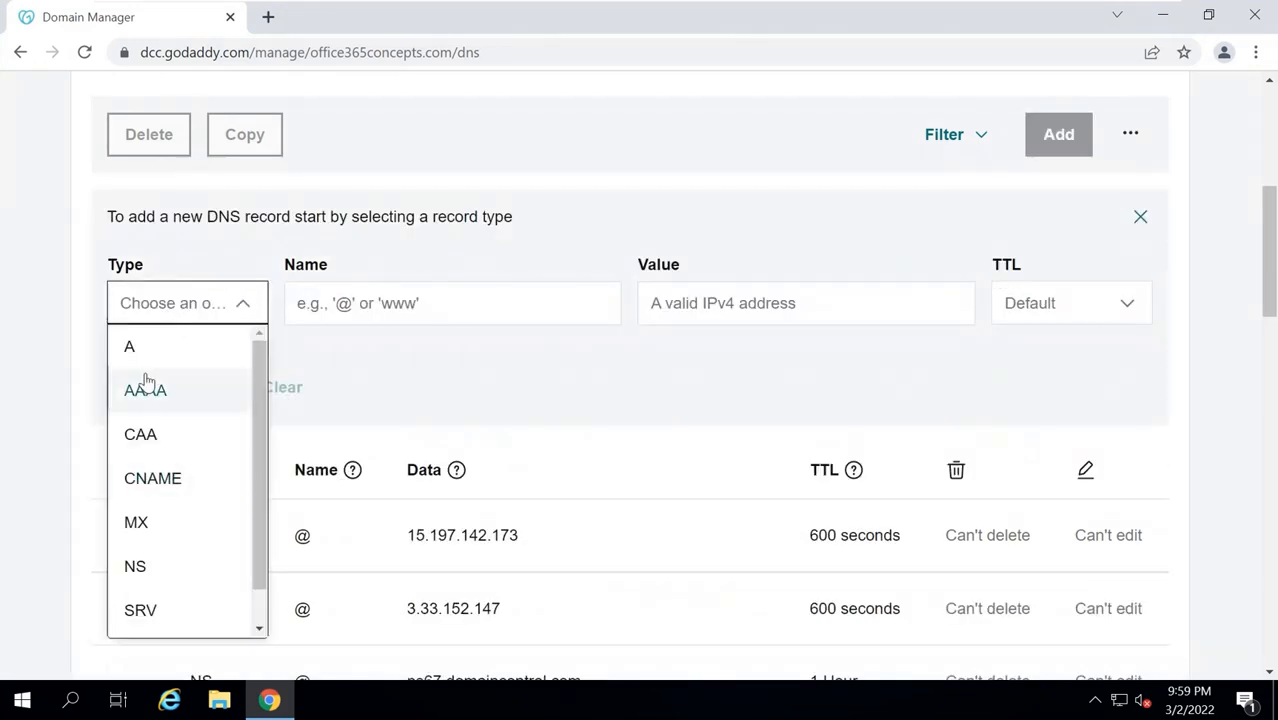
pyautogui.click(143, 350)
pyautogui.click(404, 302)
pyautogui.write('mail')
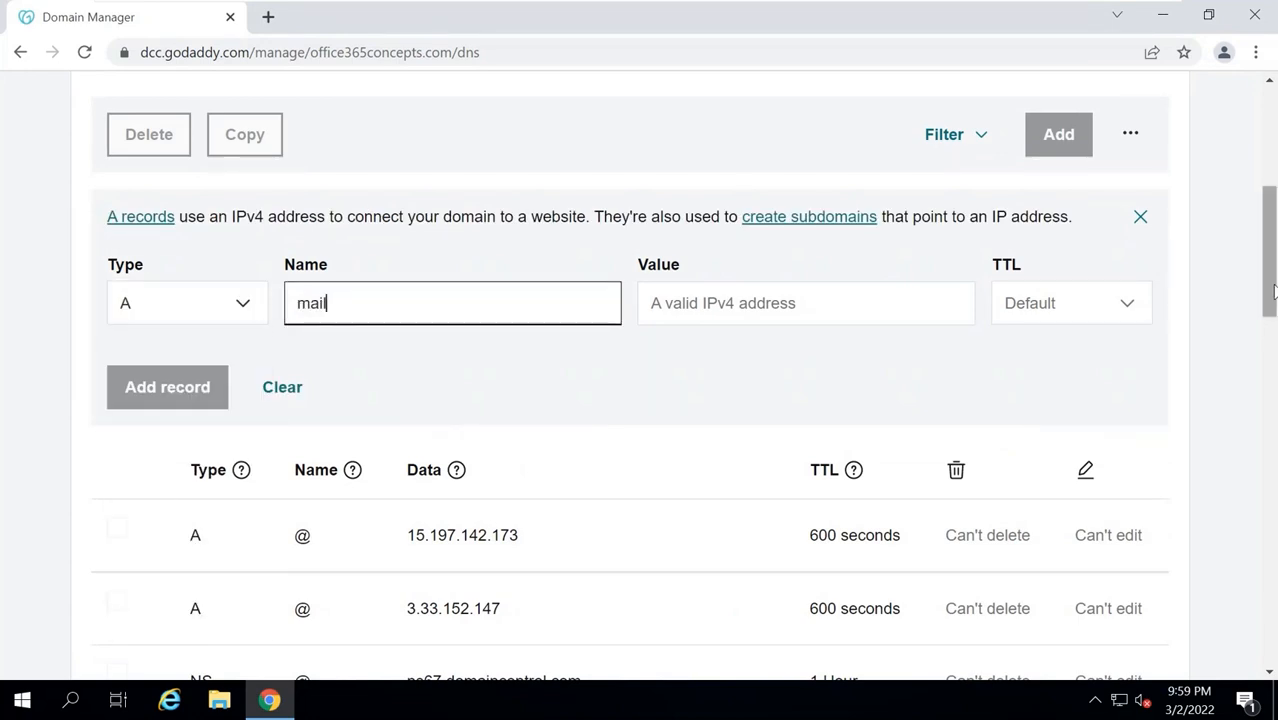
# Review the office365concepts.com domain name and place the cursor in the record's empty Value field.
pyautogui.moveTo(1270, 284); pyautogui.dragTo(1270, 233)
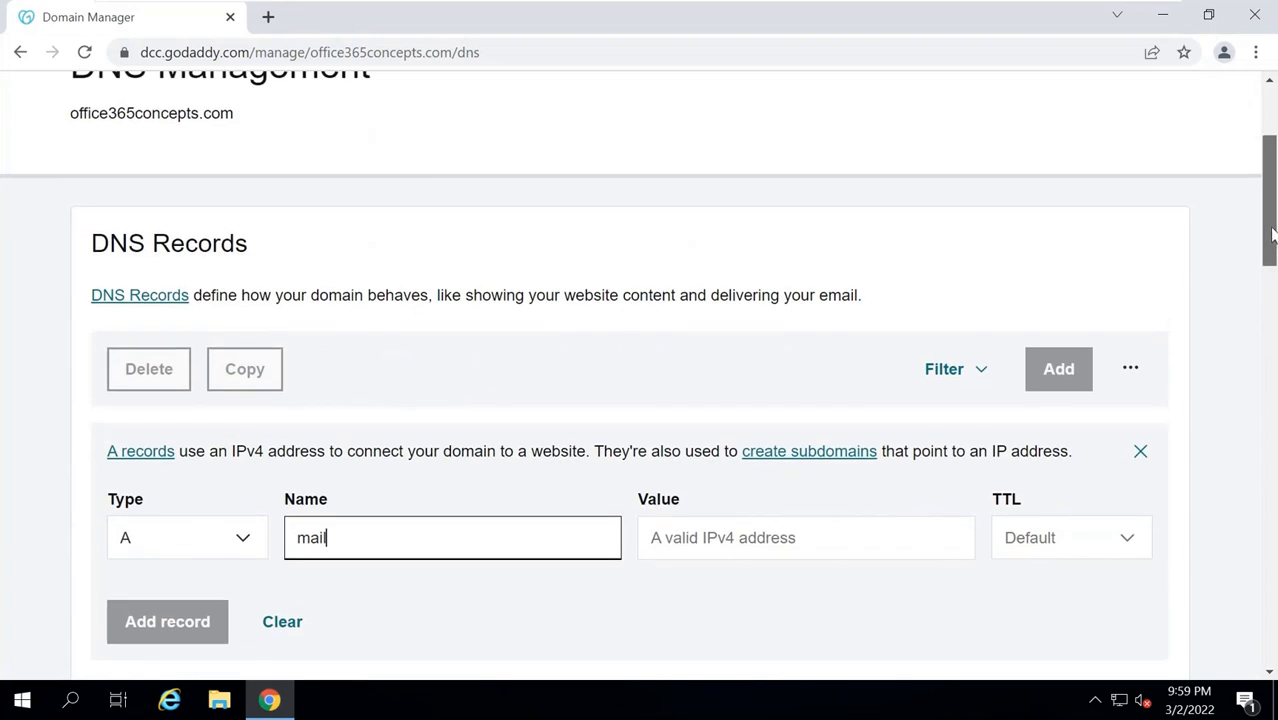
pyautogui.moveTo(68, 116); pyautogui.dragTo(245, 118)
pyautogui.click(248, 118)
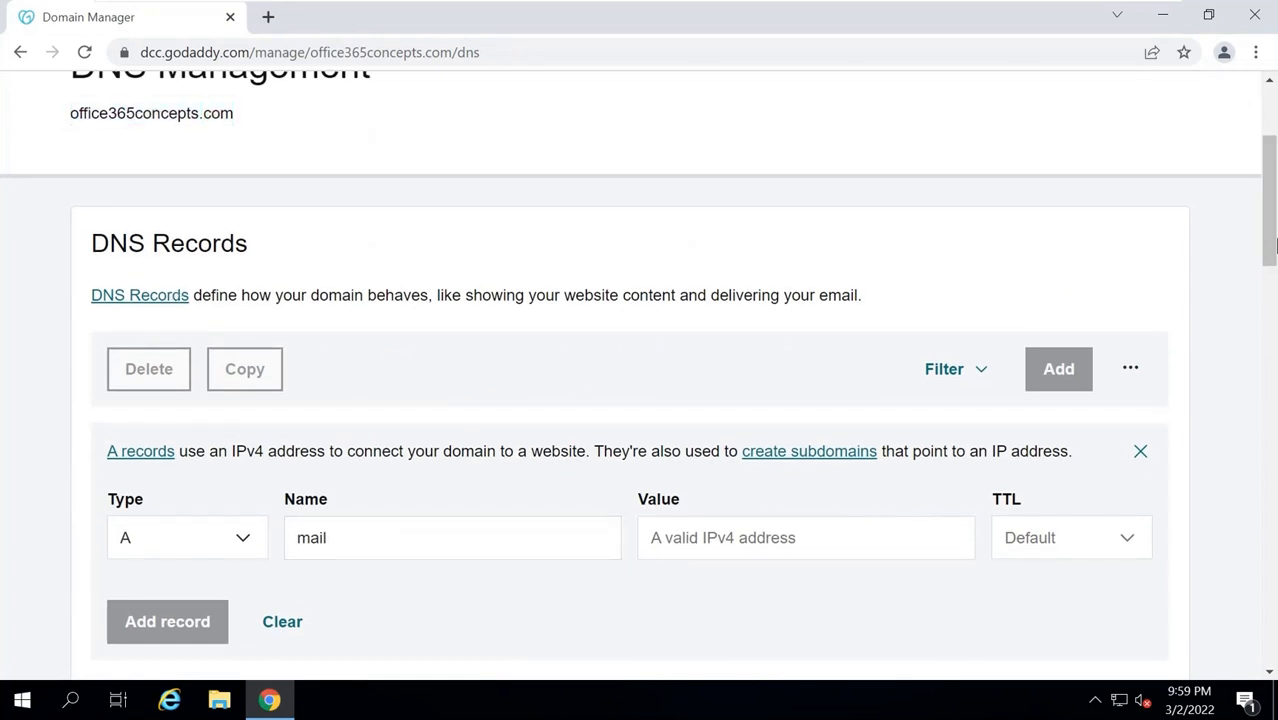
pyautogui.moveTo(1271, 202); pyautogui.dragTo(1272, 250)
pyautogui.click(750, 371)
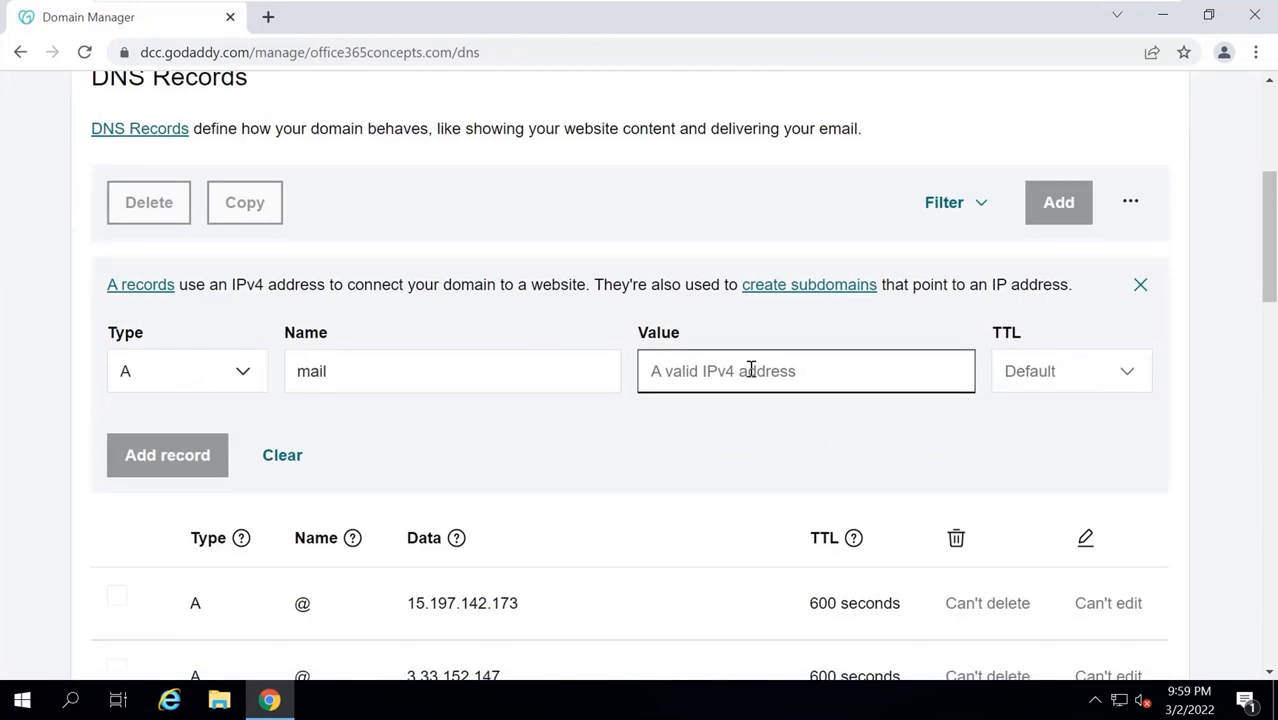
pyautogui.click(631, 258)
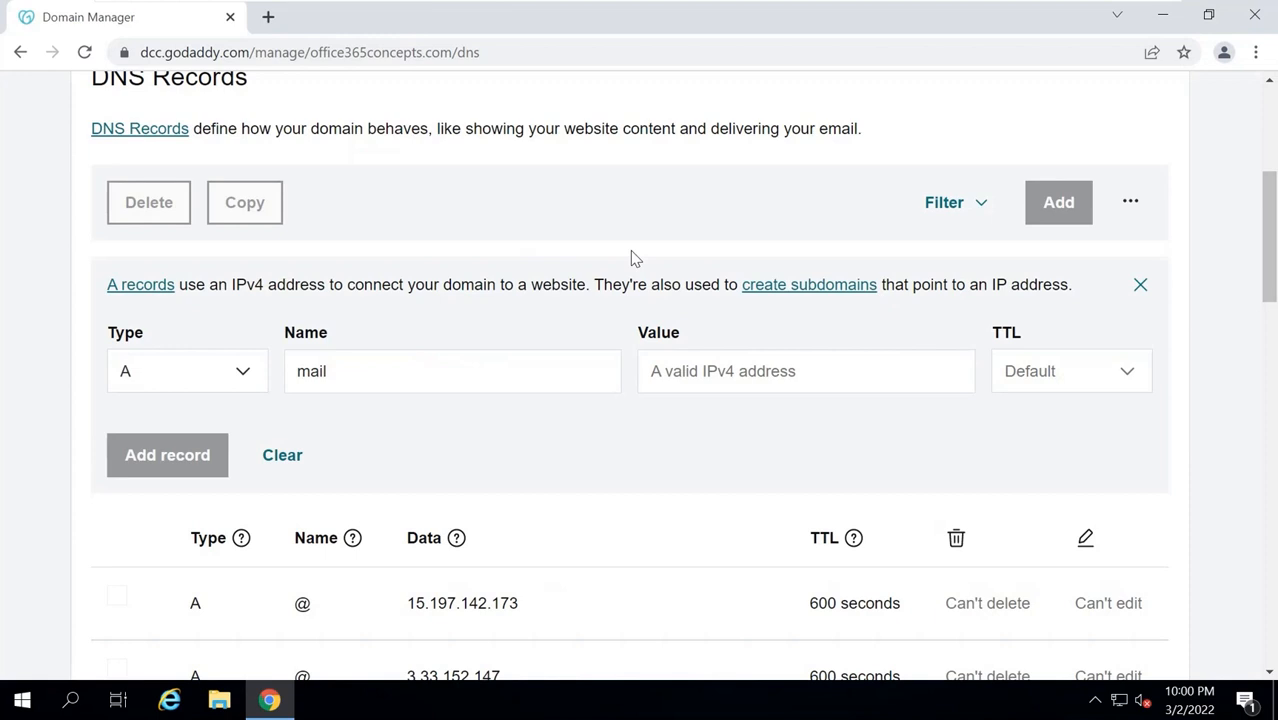
pyautogui.click(672, 369)
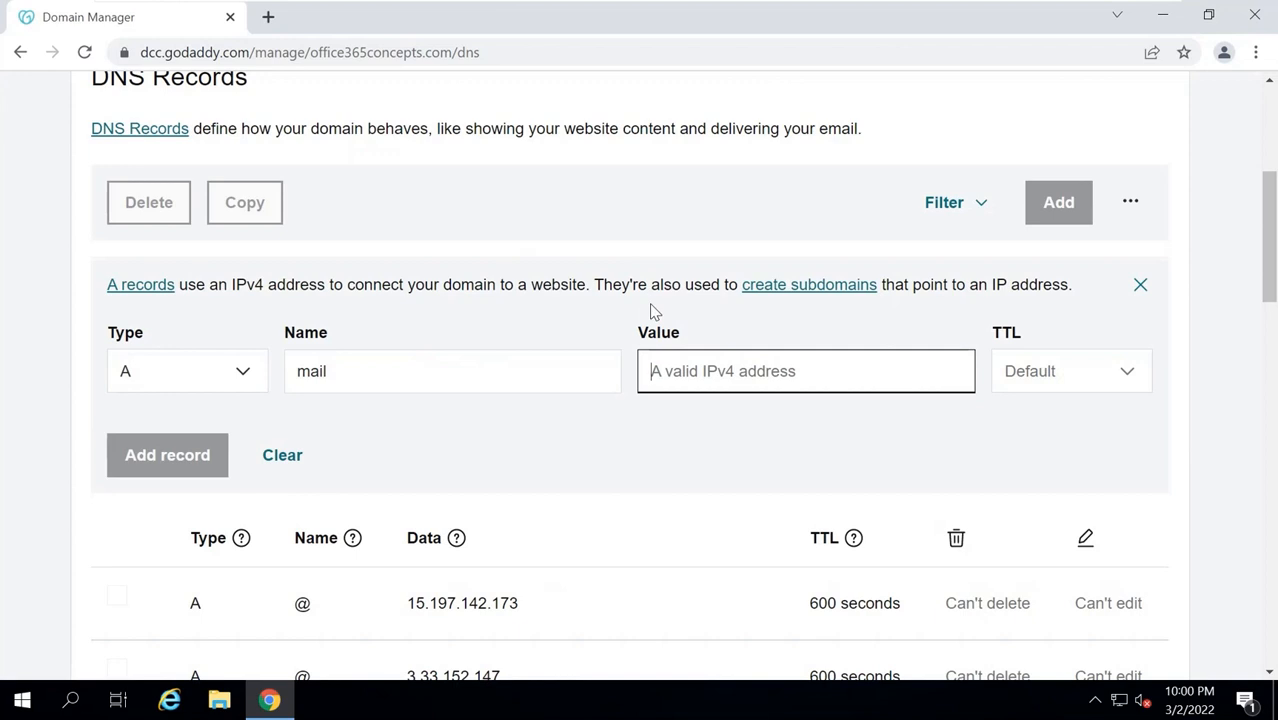
pyautogui.click(268, 17)
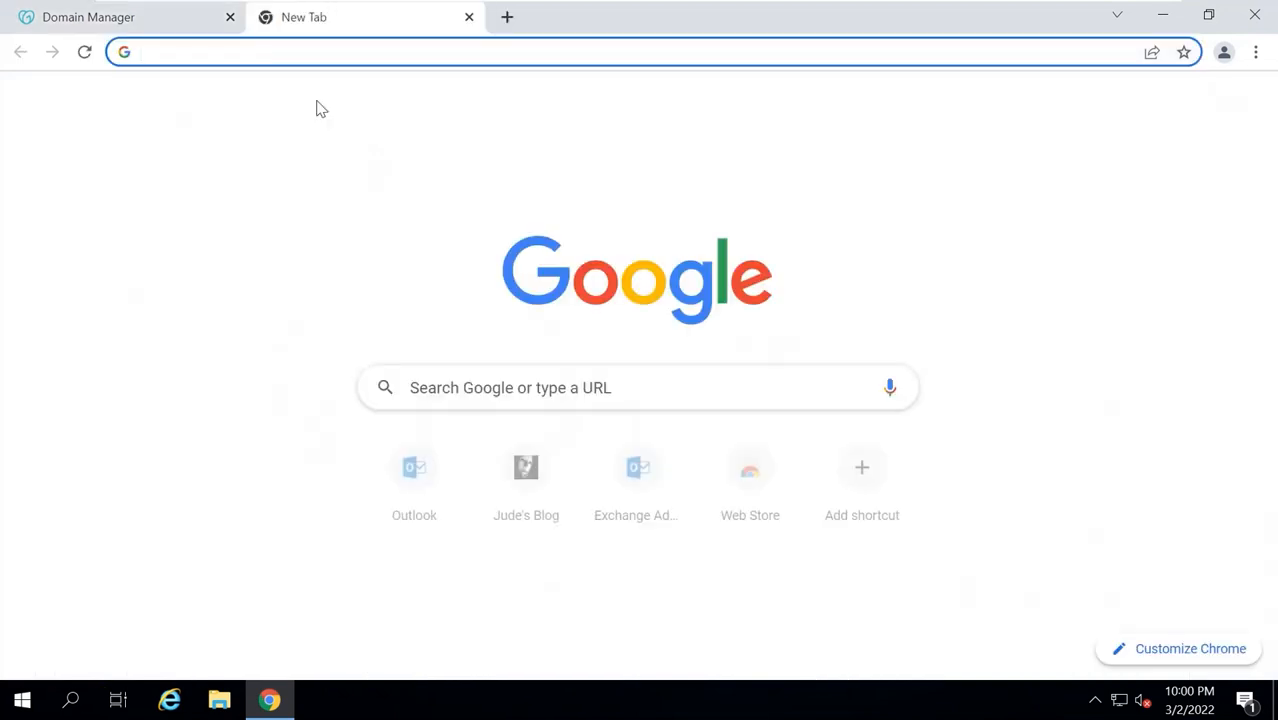
pyautogui.write('what')
pyautogui.press('Return')
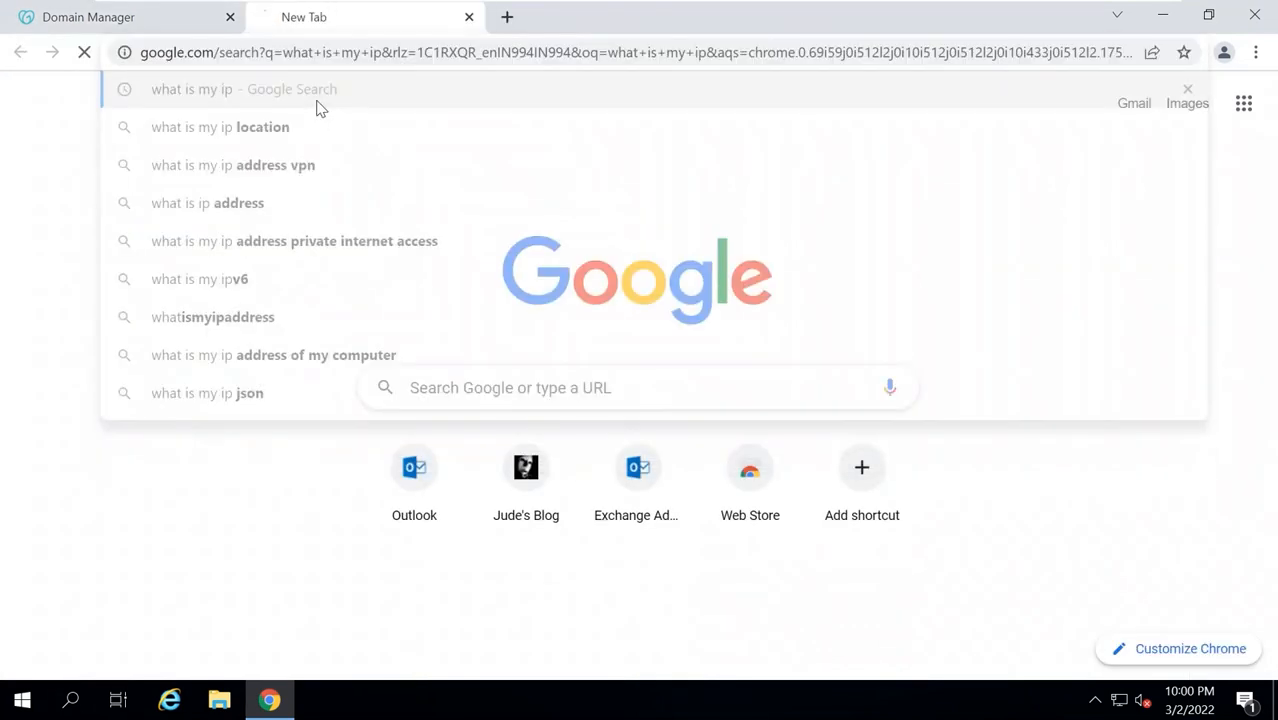
pyautogui.doubleClick(190, 413)
pyautogui.hotkey('ctrl', 'c')
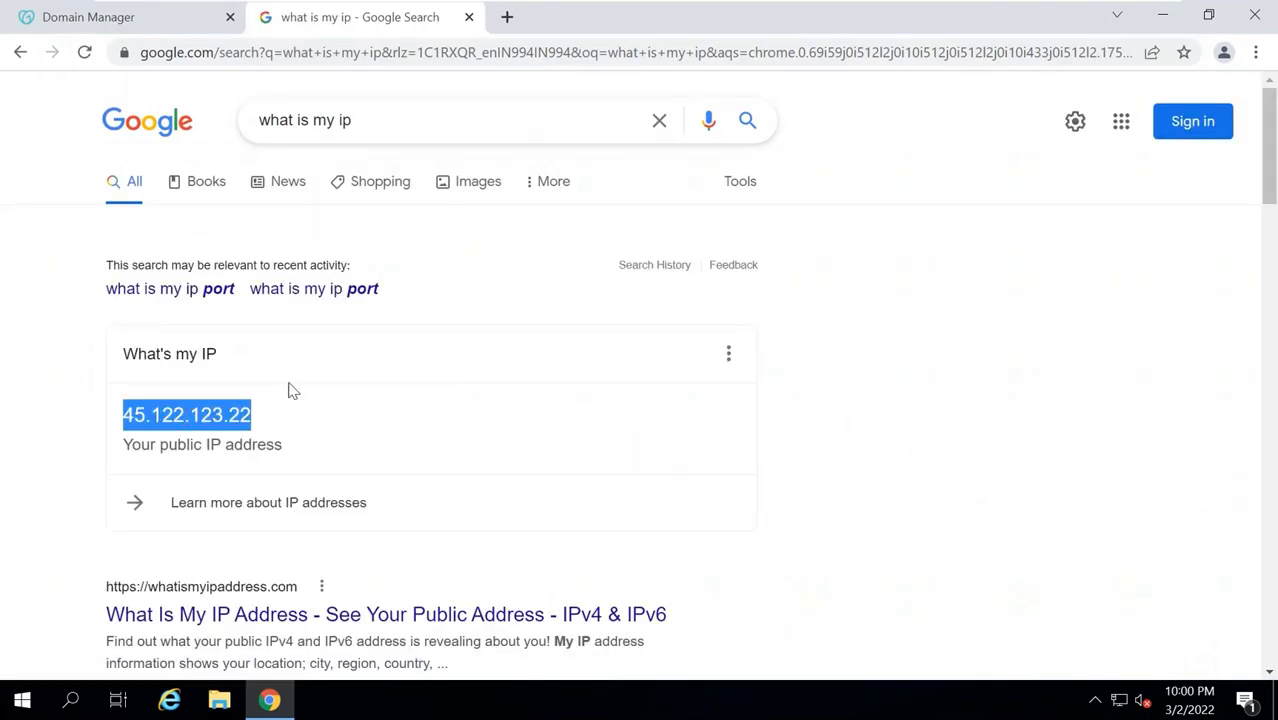
# Paste 45.122.123.22 as the value, set TTL to 1 Hour, and save the mail A record.
pyautogui.hotkey('ctrl', 'w')
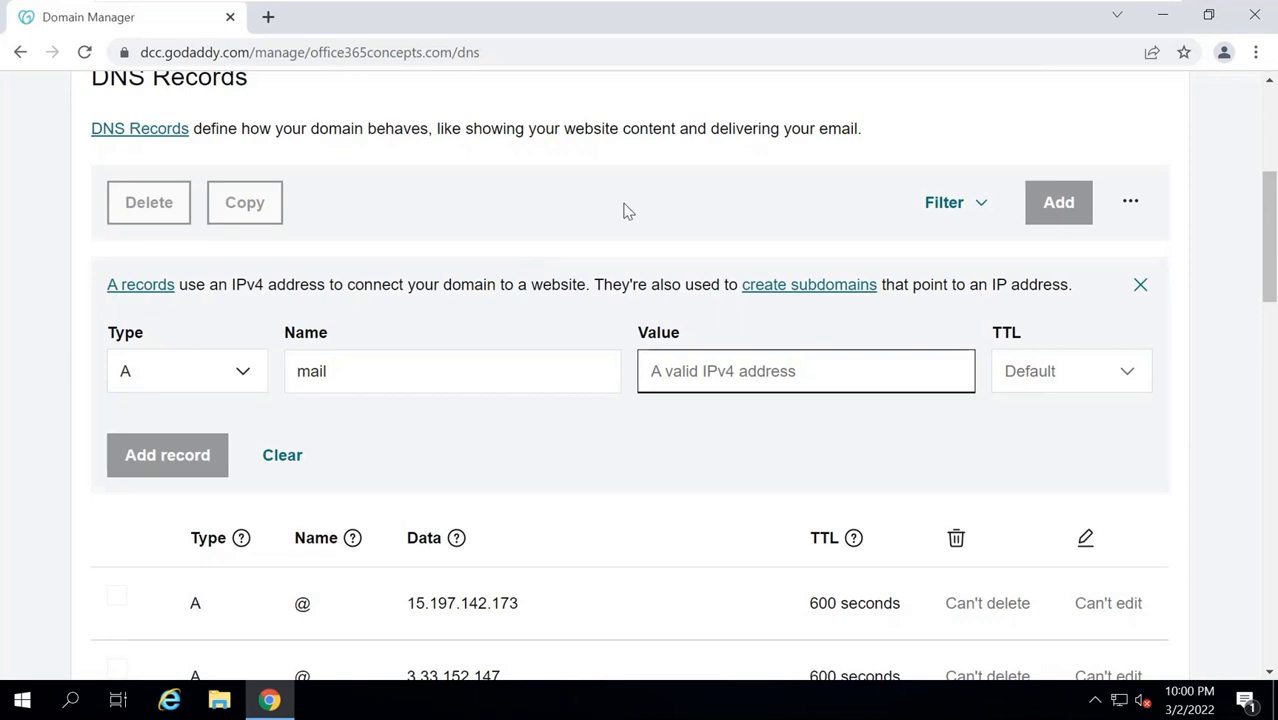
pyautogui.hotkey('ctrl', 'v')
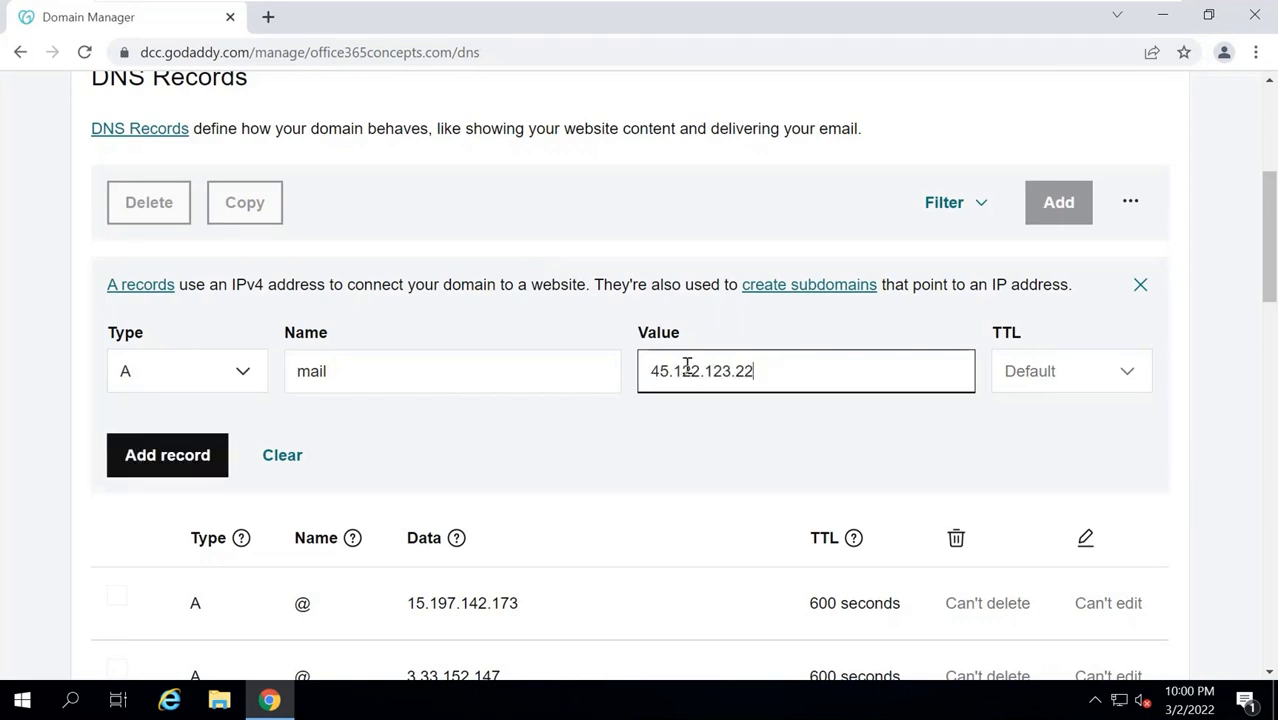
pyautogui.click(1008, 394)
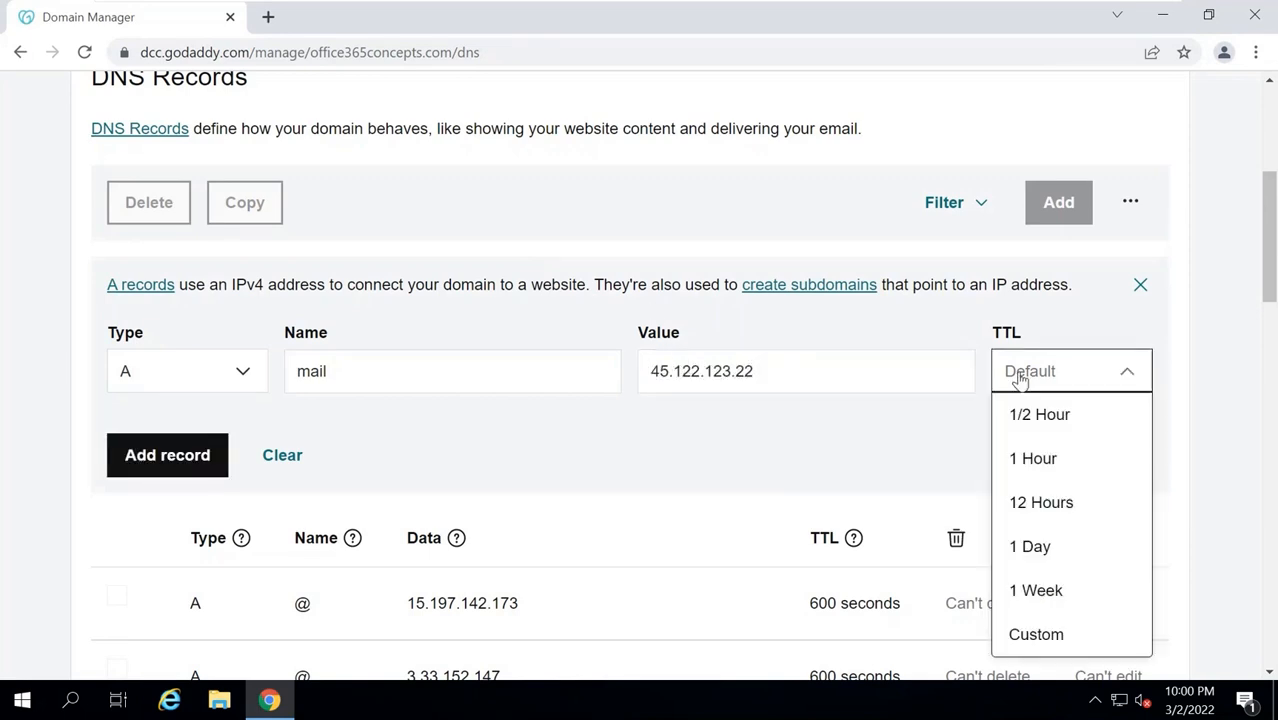
pyautogui.click(1032, 460)
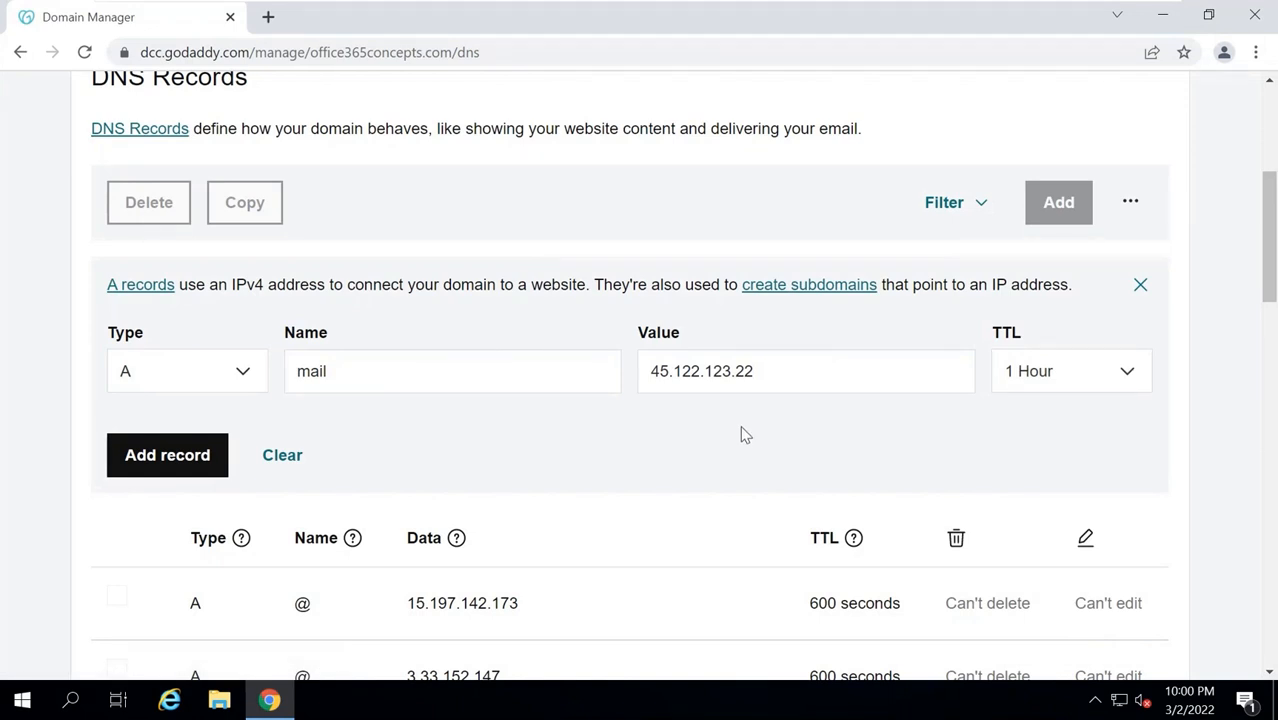
pyautogui.click(171, 457)
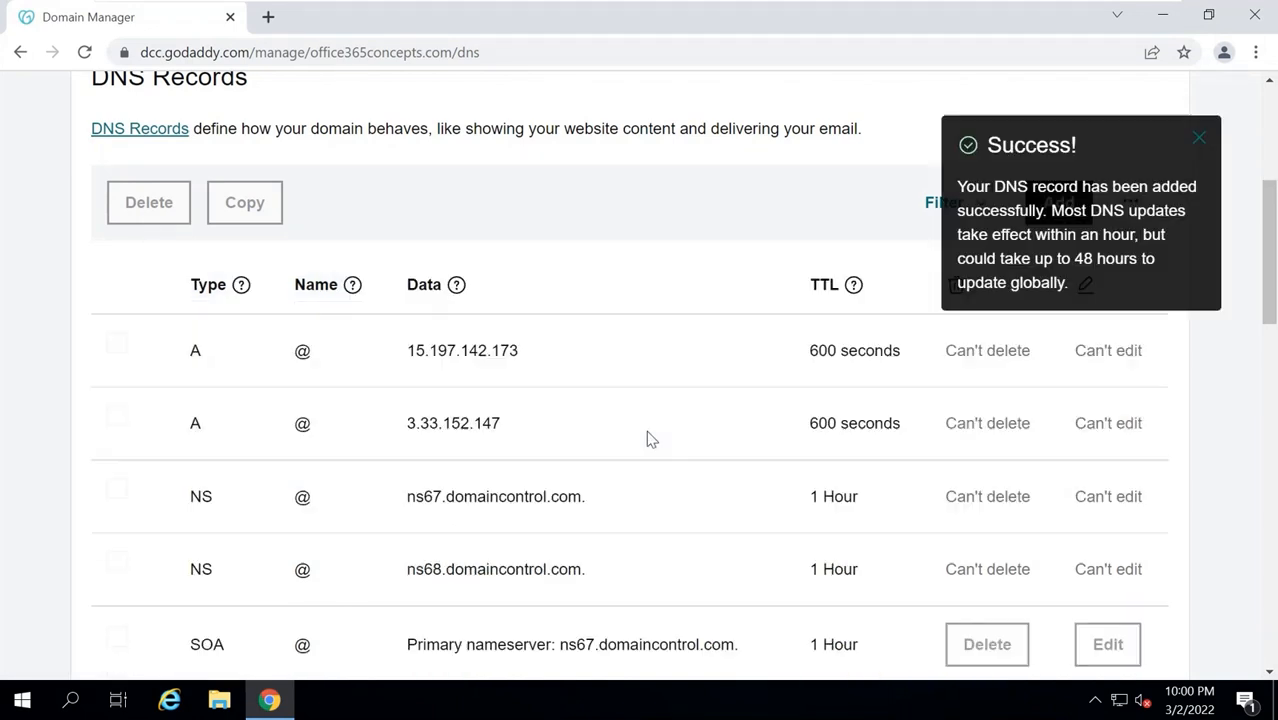
pyautogui.click(1198, 142)
# Reload the DNS records page and confirm the mail record points to 45.122.123.22.
pyautogui.moveTo(1270, 240); pyautogui.dragTo(1268, 268)
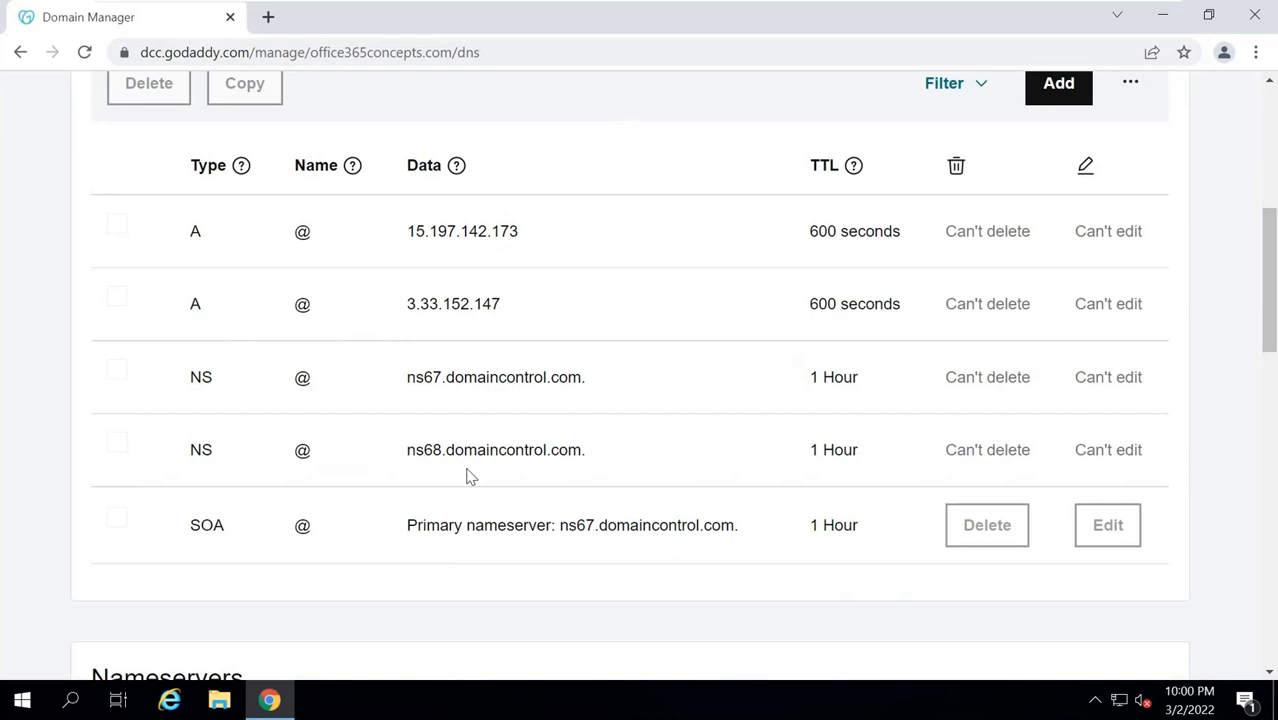
pyautogui.click(505, 46)
pyautogui.click(506, 46)
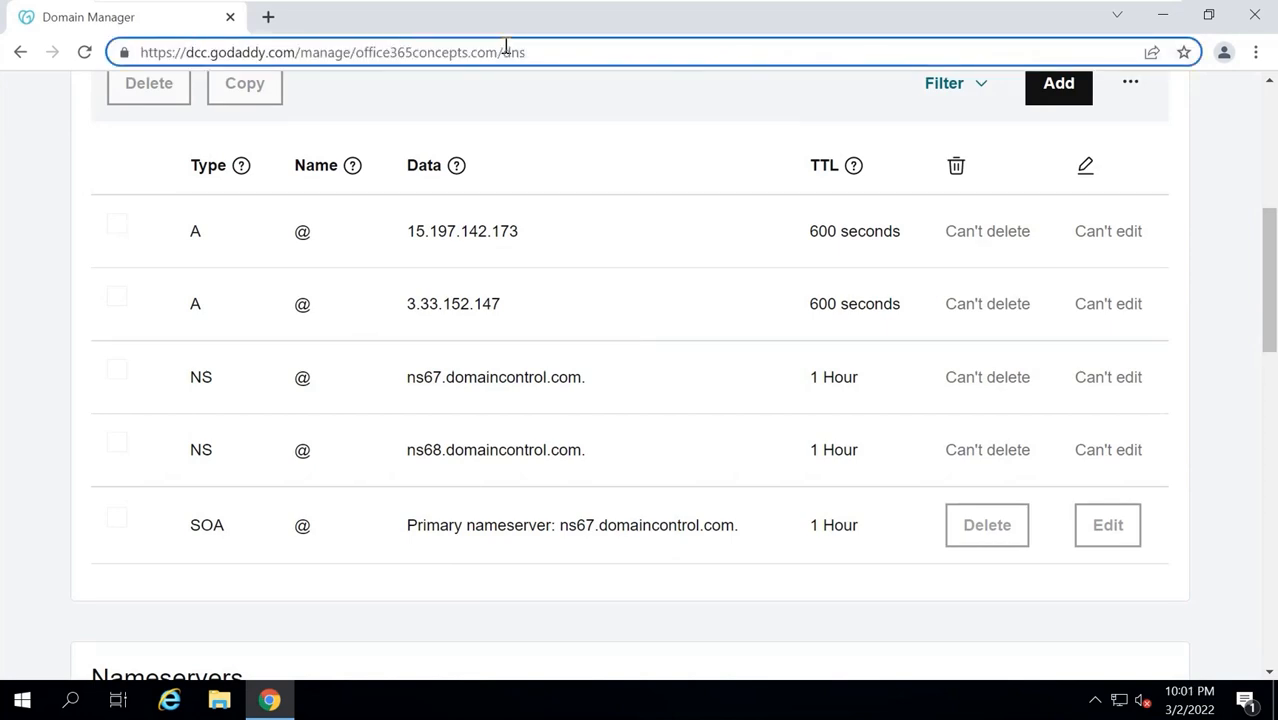
pyautogui.press('Return')
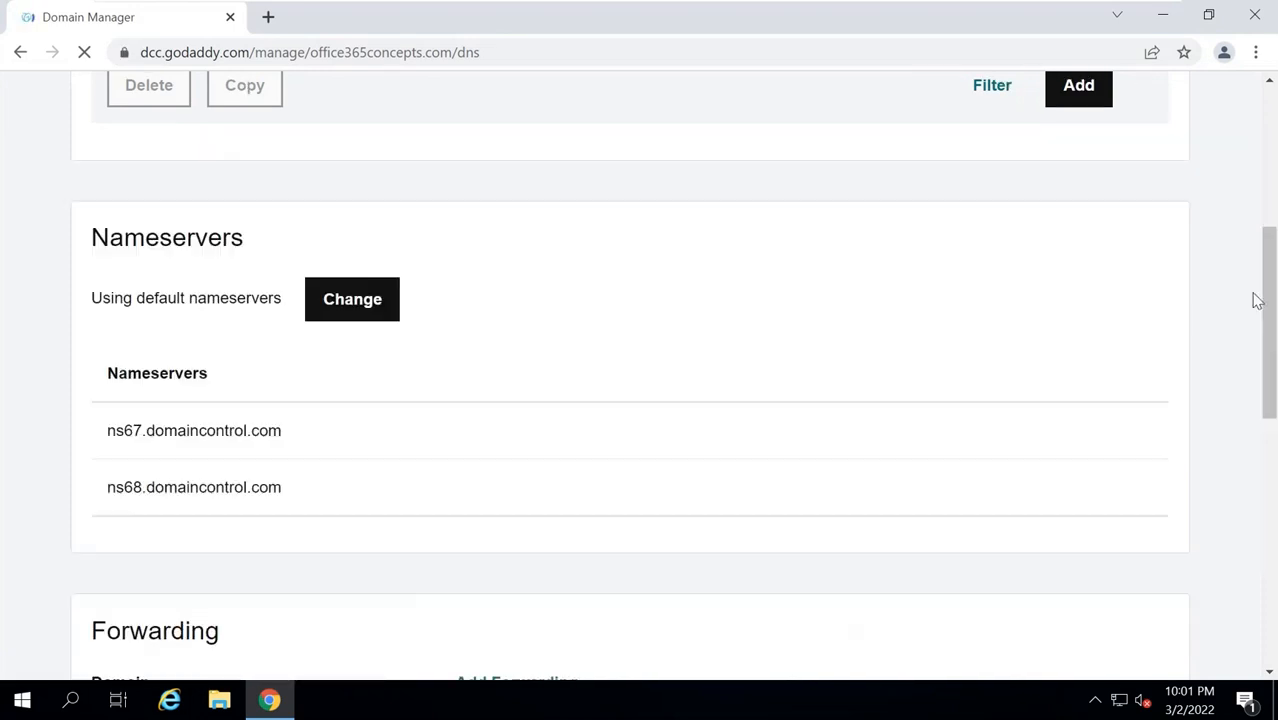
pyautogui.moveTo(1271, 264); pyautogui.dragTo(1203, 286)
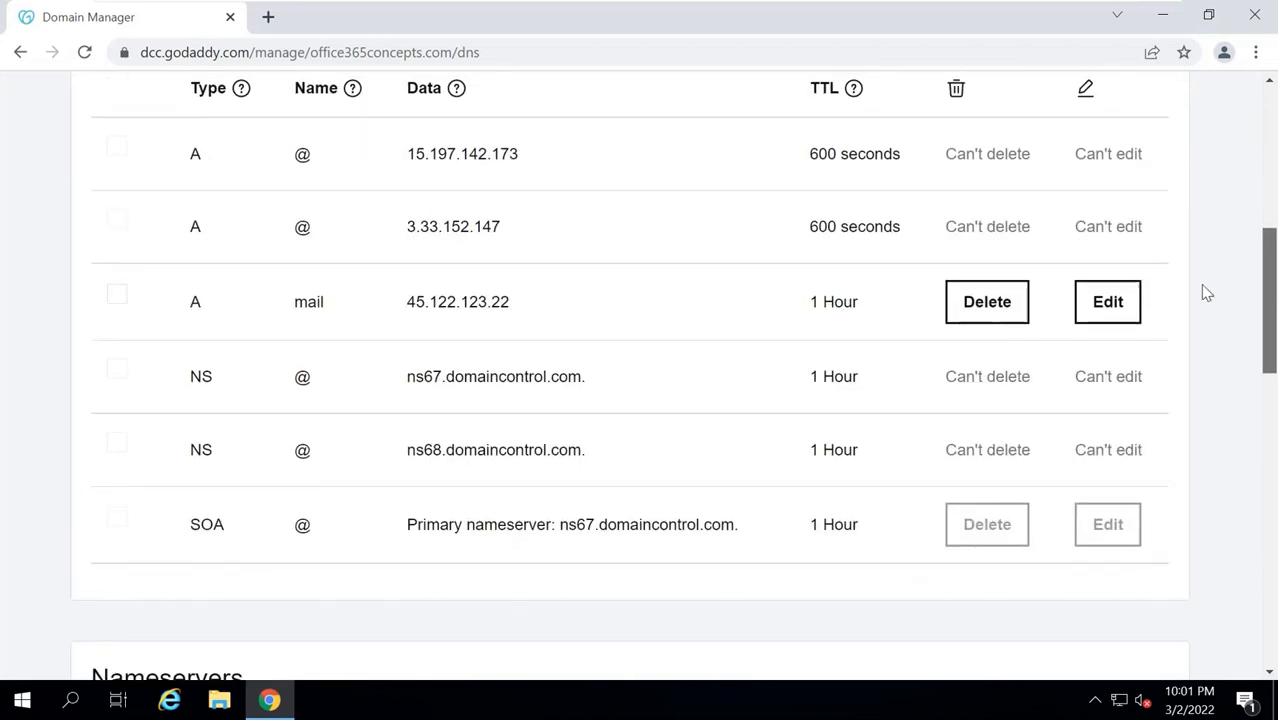
pyautogui.moveTo(390, 294); pyautogui.dragTo(581, 303)
pyautogui.click(585, 303)
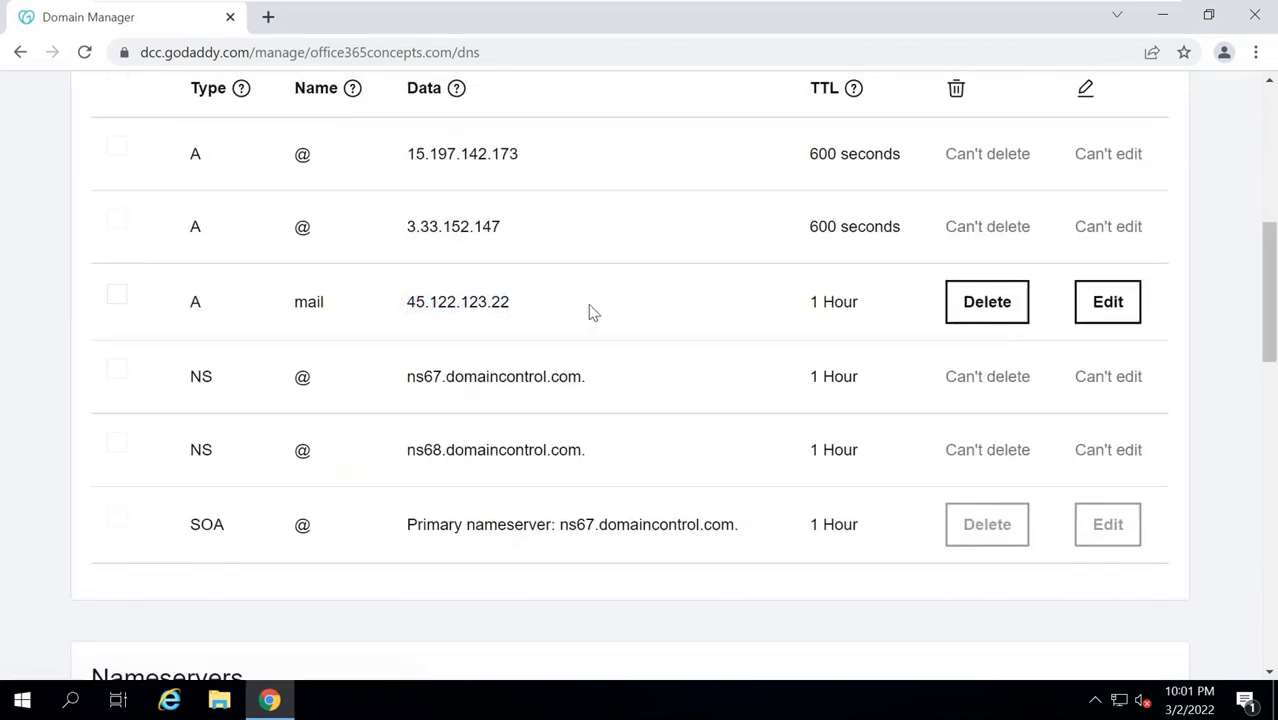
pyautogui.doubleClick(314, 300)
pyautogui.click(360, 303)
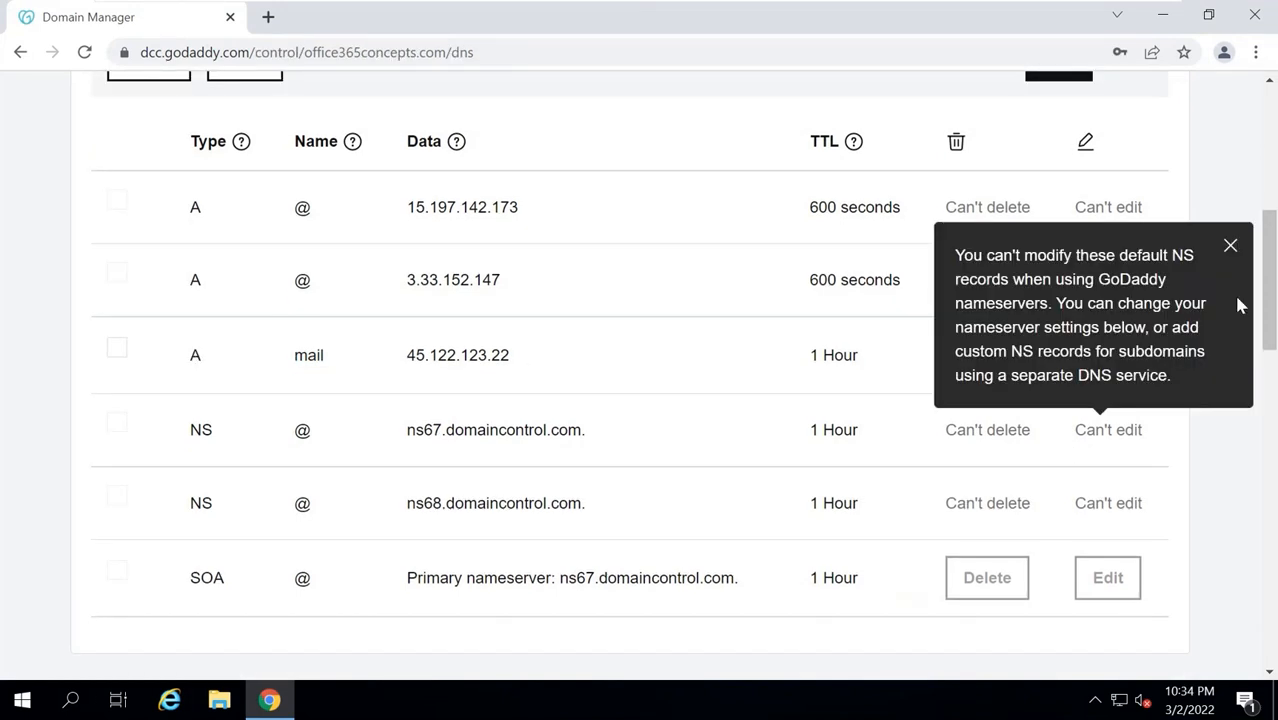
# Start a new MX record for @ with priority 10 pointing to mail.office365concepts.com.
pyautogui.scroll(3, 1268, 290)
pyautogui.click(1058, 305)
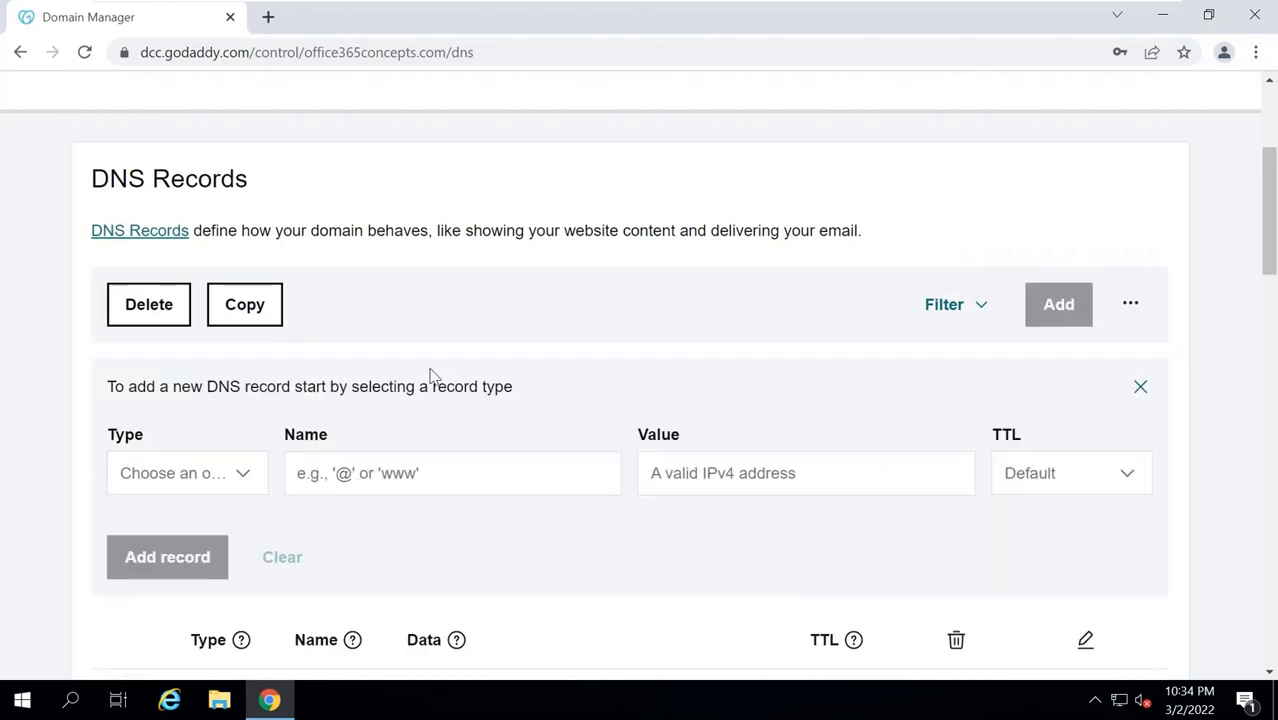
pyautogui.scroll(-2, 362, 390)
pyautogui.click(242, 278)
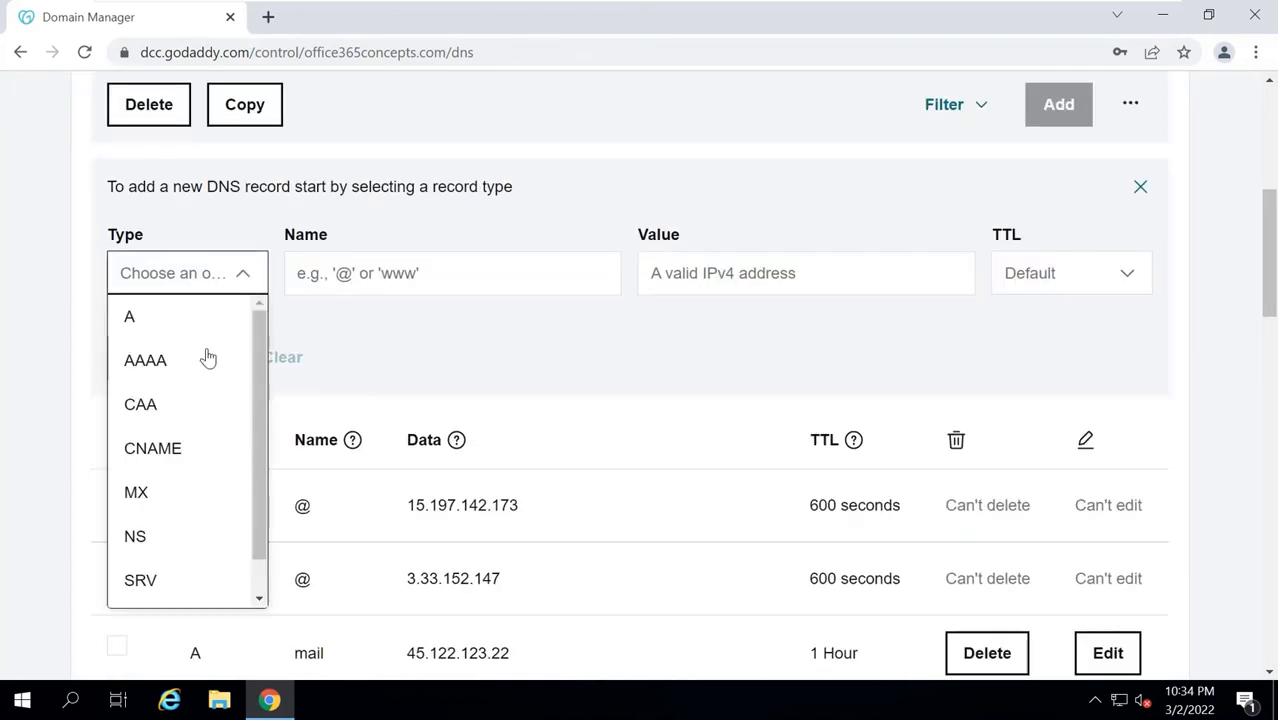
pyautogui.click(143, 491)
pyautogui.click(348, 262)
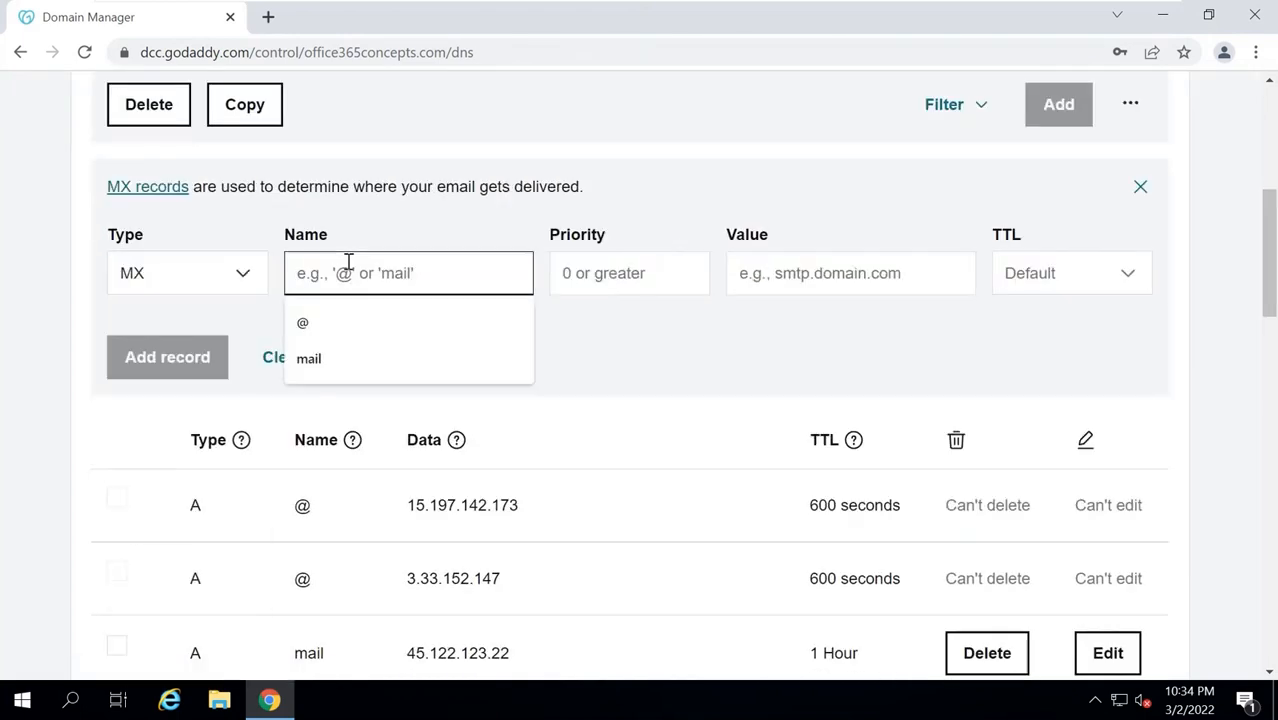
pyautogui.write('@')
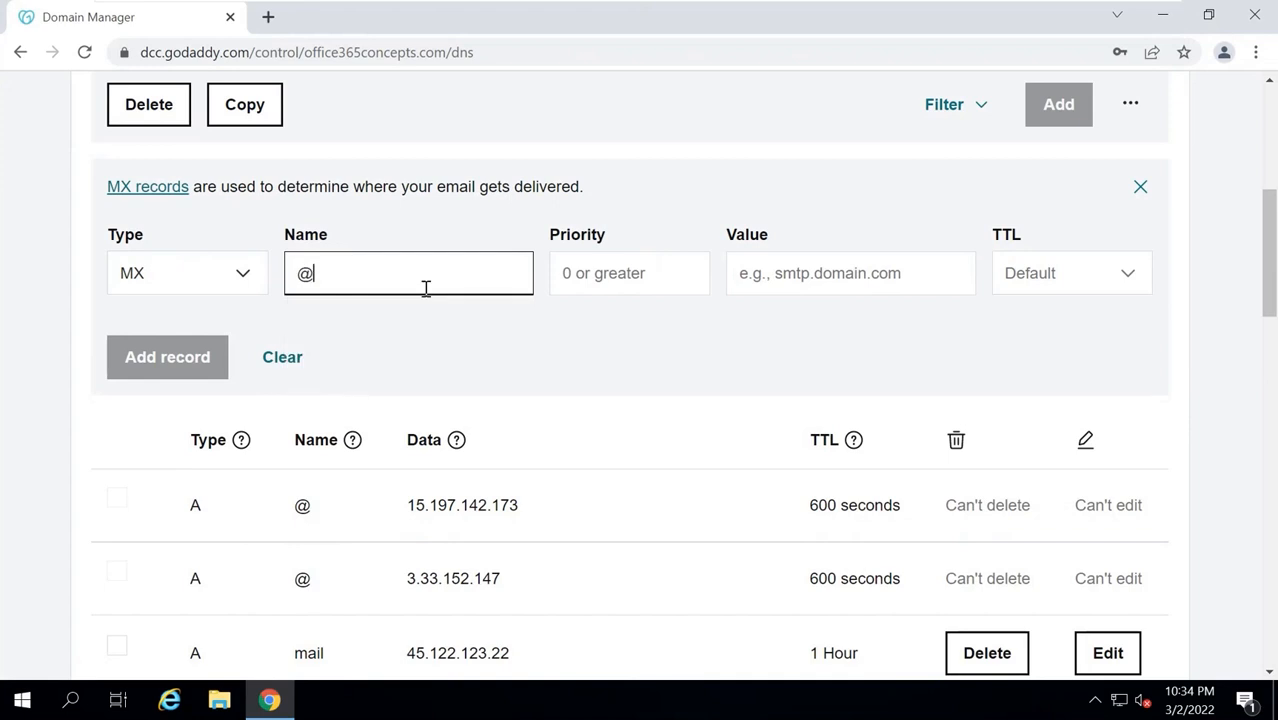
pyautogui.click(575, 276)
pyautogui.write('10')
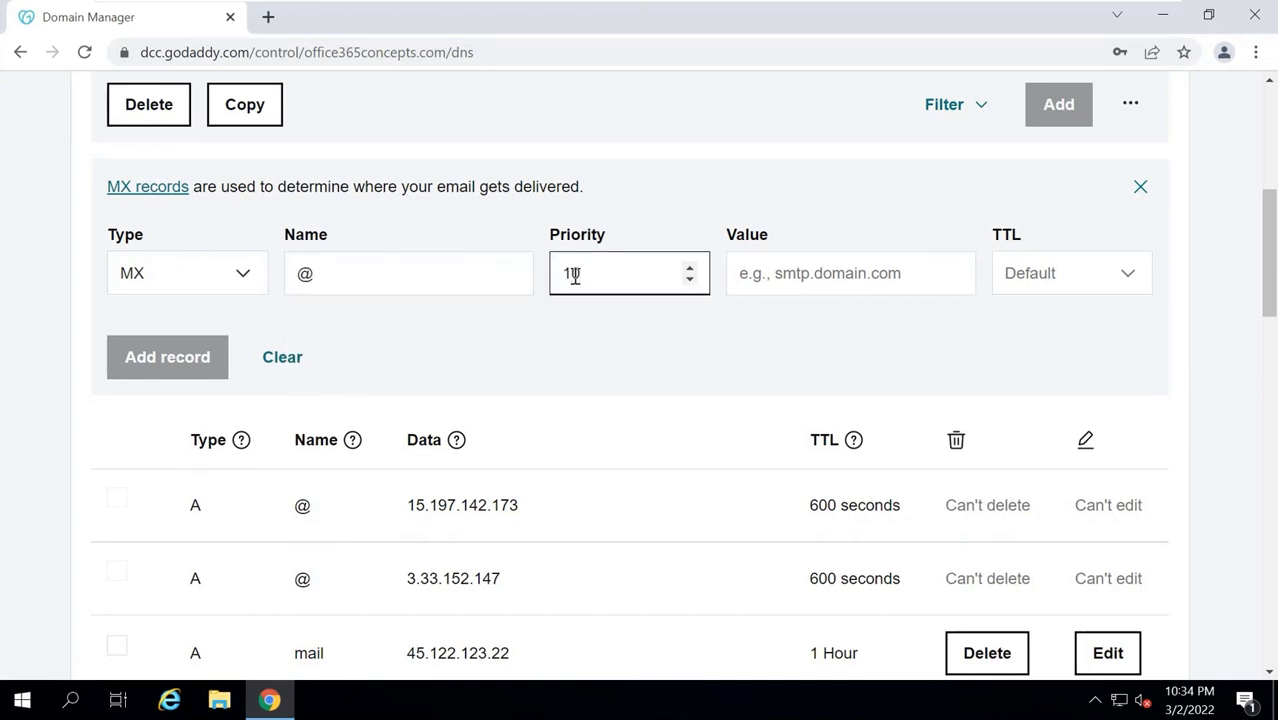
pyautogui.click(790, 277)
pyautogui.write('mail')
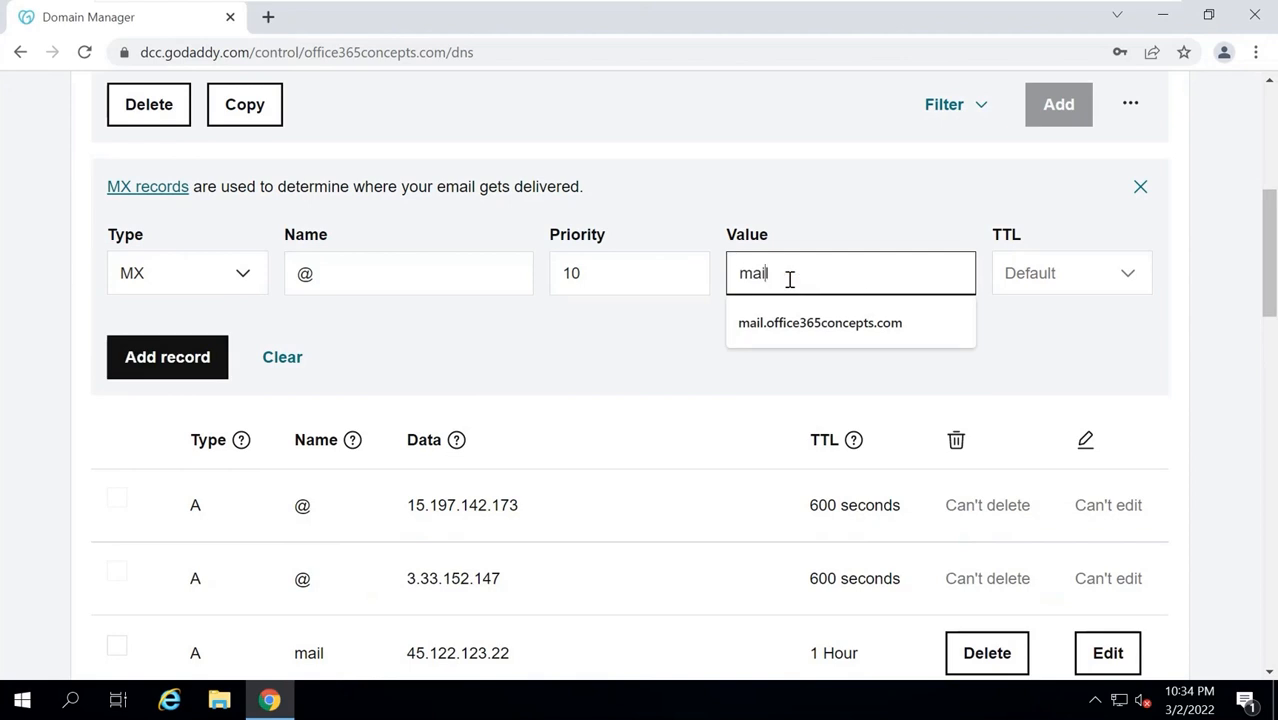
pyautogui.press('Down')
# Set the MX record's TTL to 1 Hour and save it.
pyautogui.press('Tab')
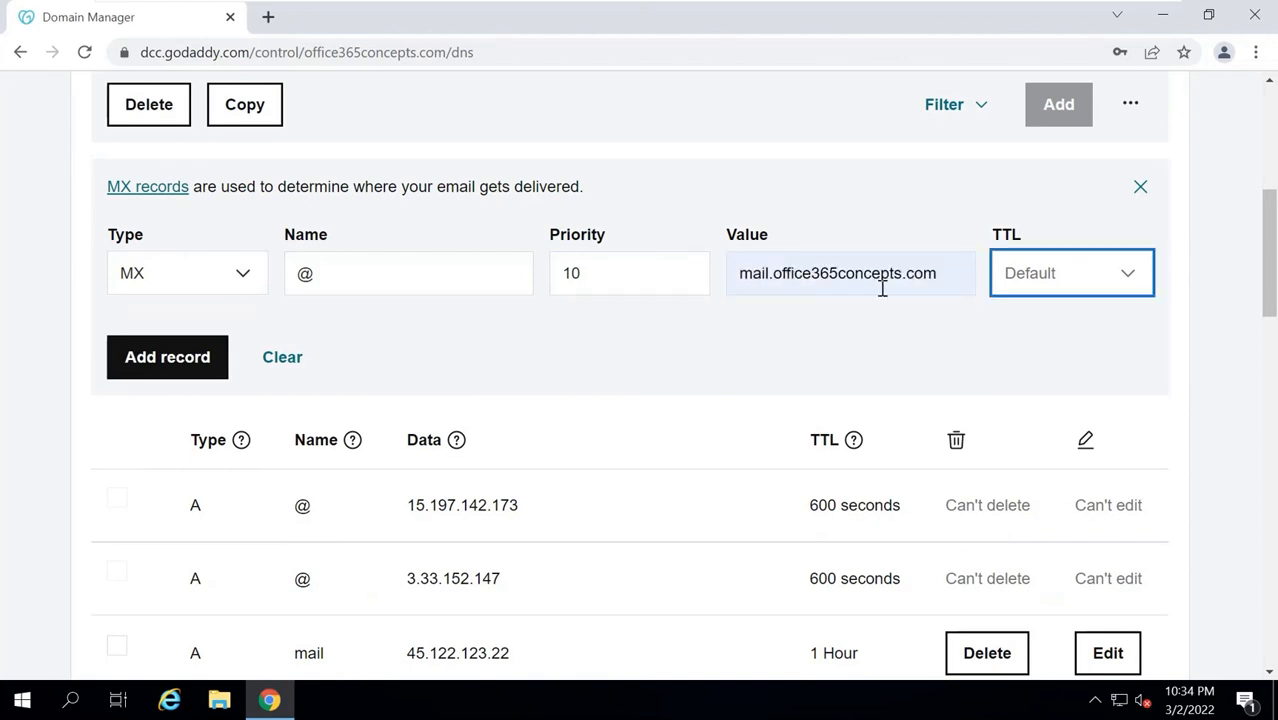
pyautogui.click(955, 276)
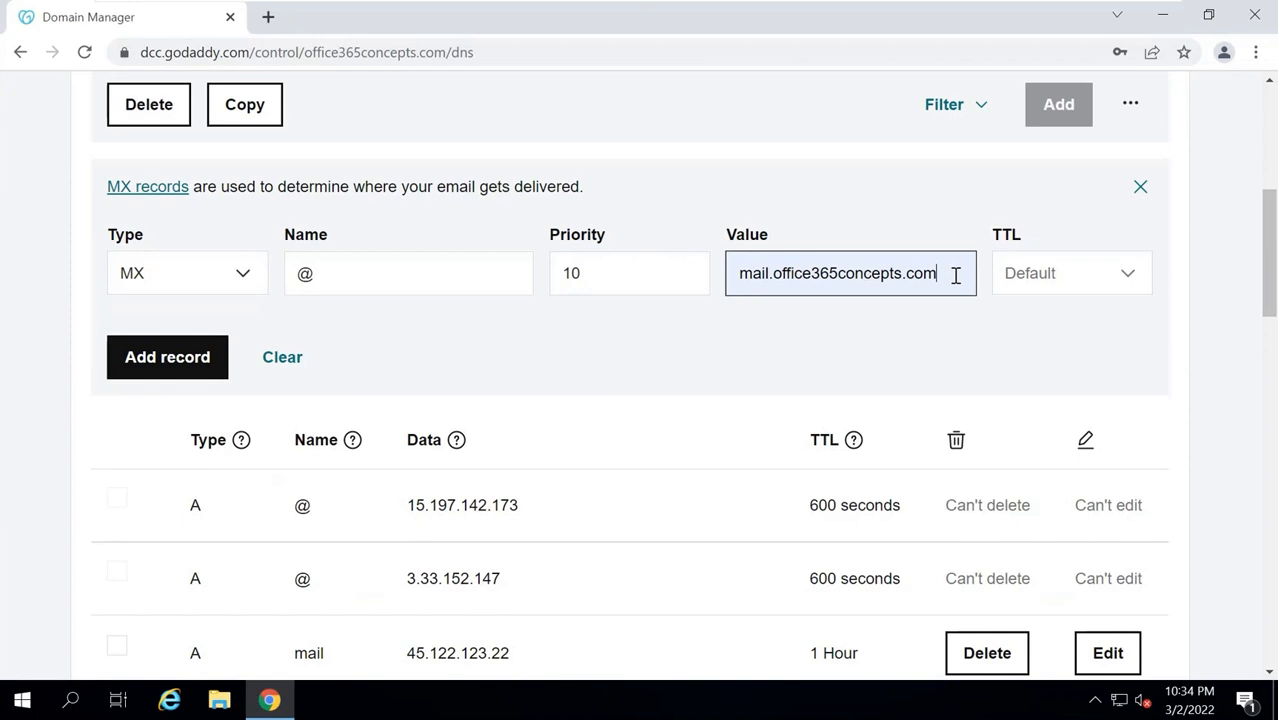
pyautogui.click(1046, 279)
pyautogui.click(1016, 360)
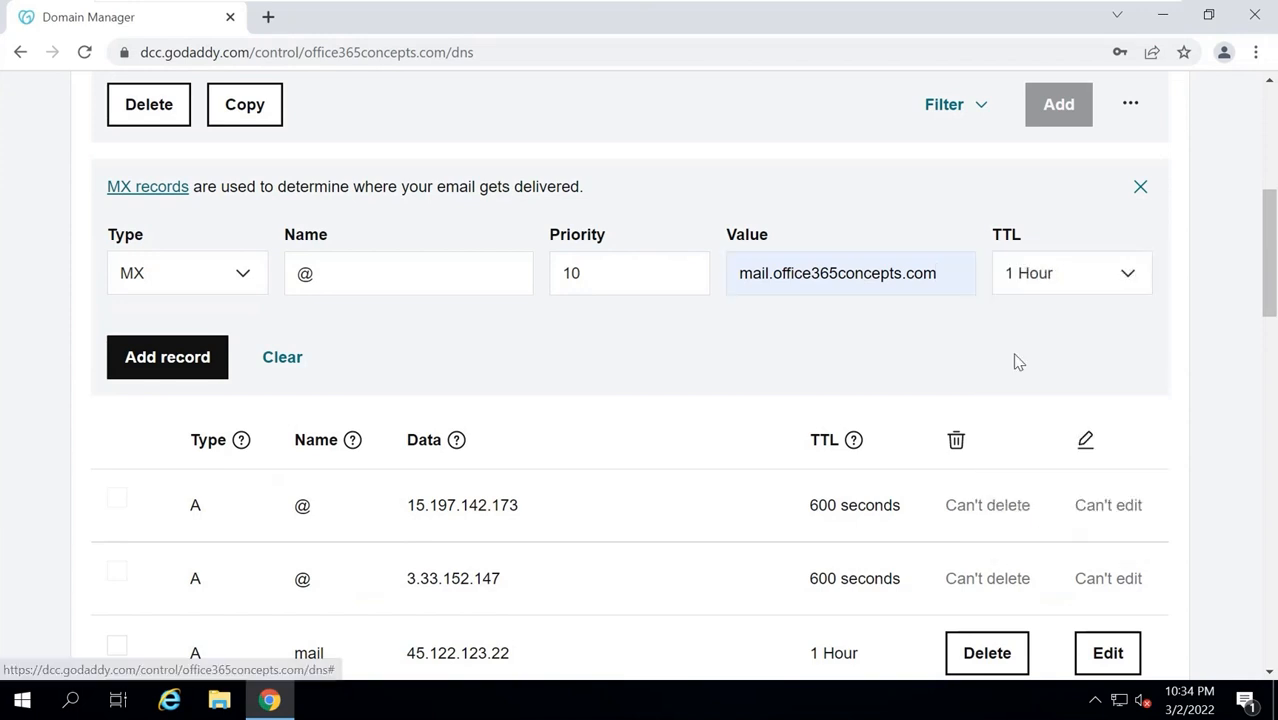
pyautogui.click(186, 348)
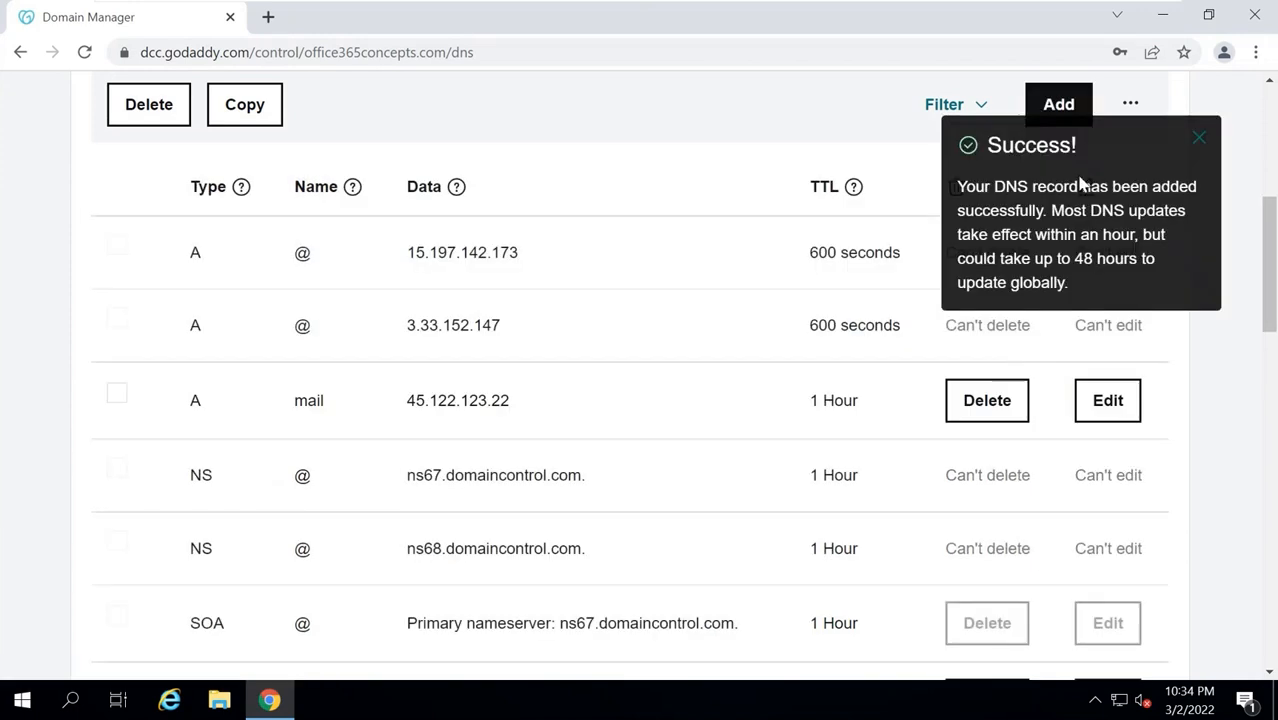
pyautogui.click(1199, 139)
pyautogui.scroll(-1, 1272, 258)
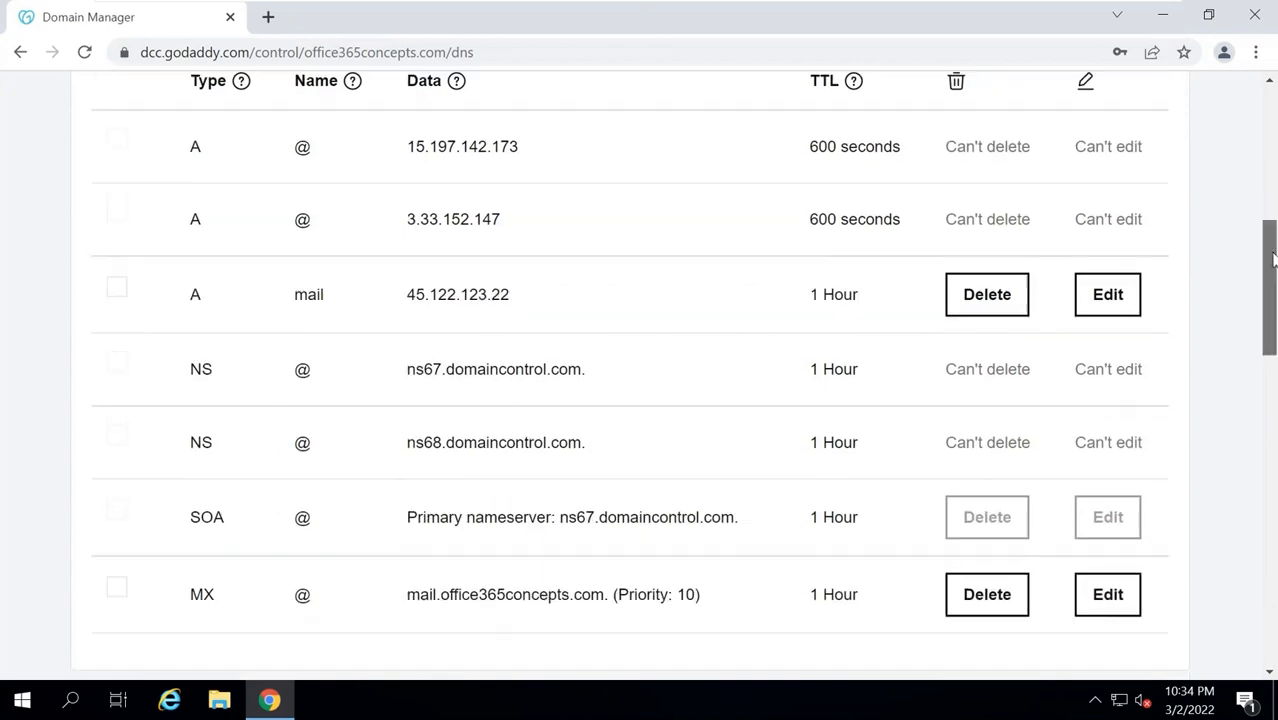
# Select the mail server IP 45.122.123.22 on the DNS records page.
pyautogui.doubleClick(488, 294)
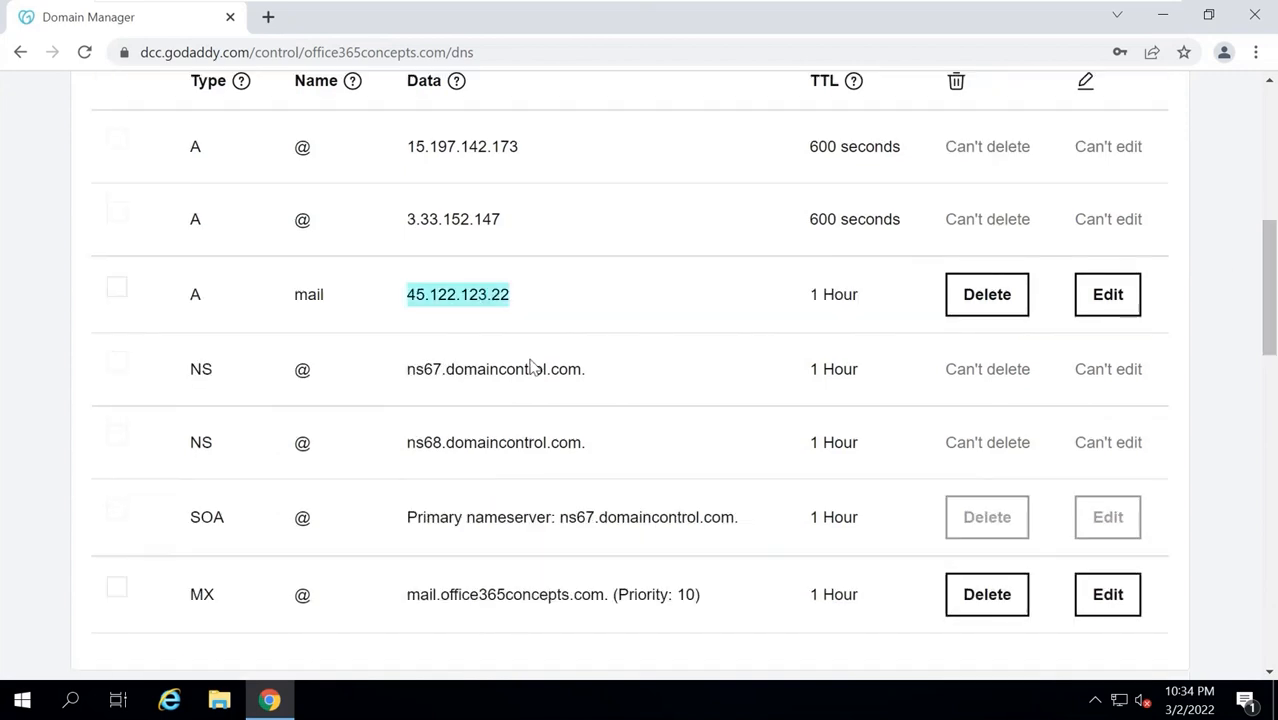
pyautogui.moveTo(405, 596); pyautogui.dragTo(608, 597)
pyautogui.click(978, 552)
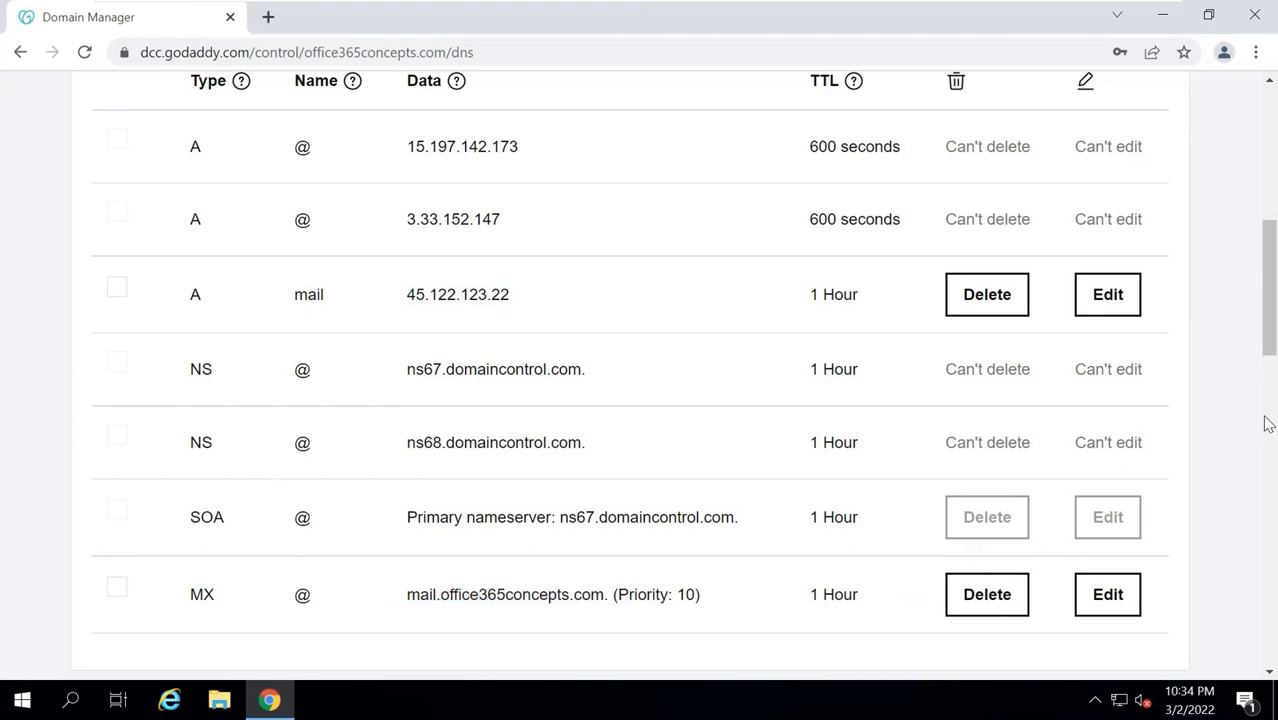
pyautogui.moveTo(1275, 339); pyautogui.dragTo(1275, 309)
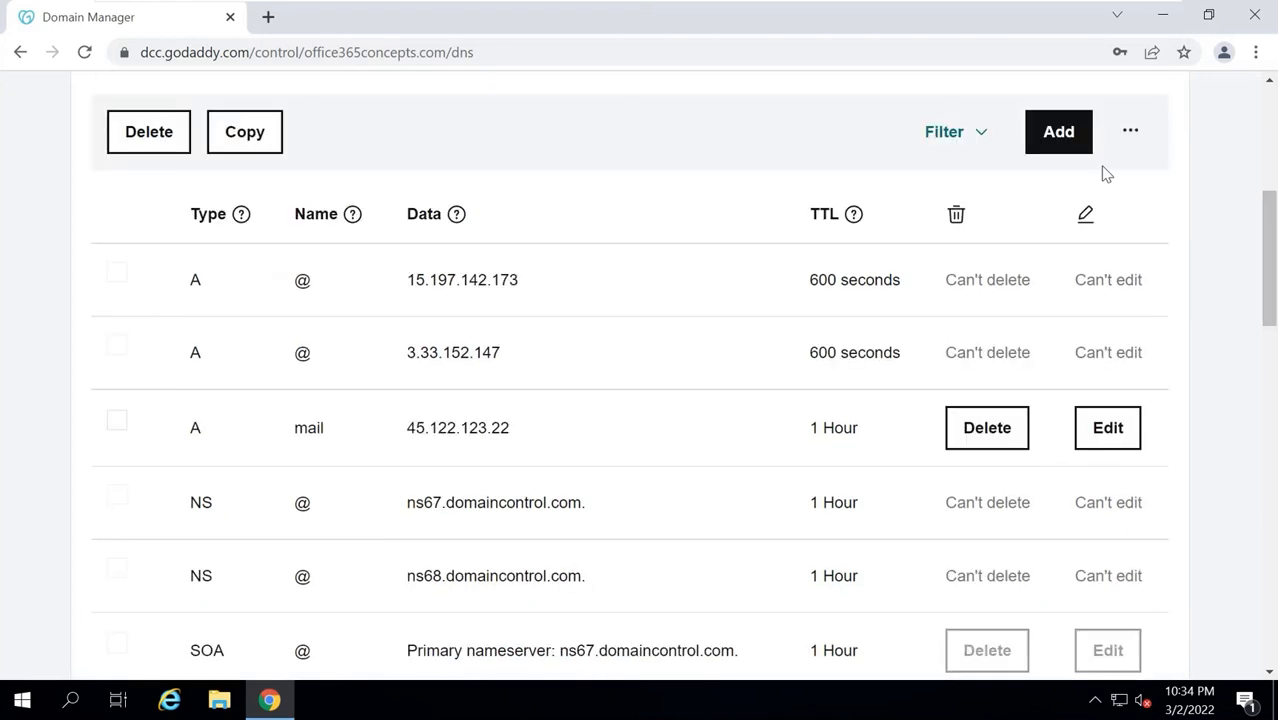
# Add a new TXT record and enter @ as its name.
pyautogui.click(1062, 133)
pyautogui.click(238, 302)
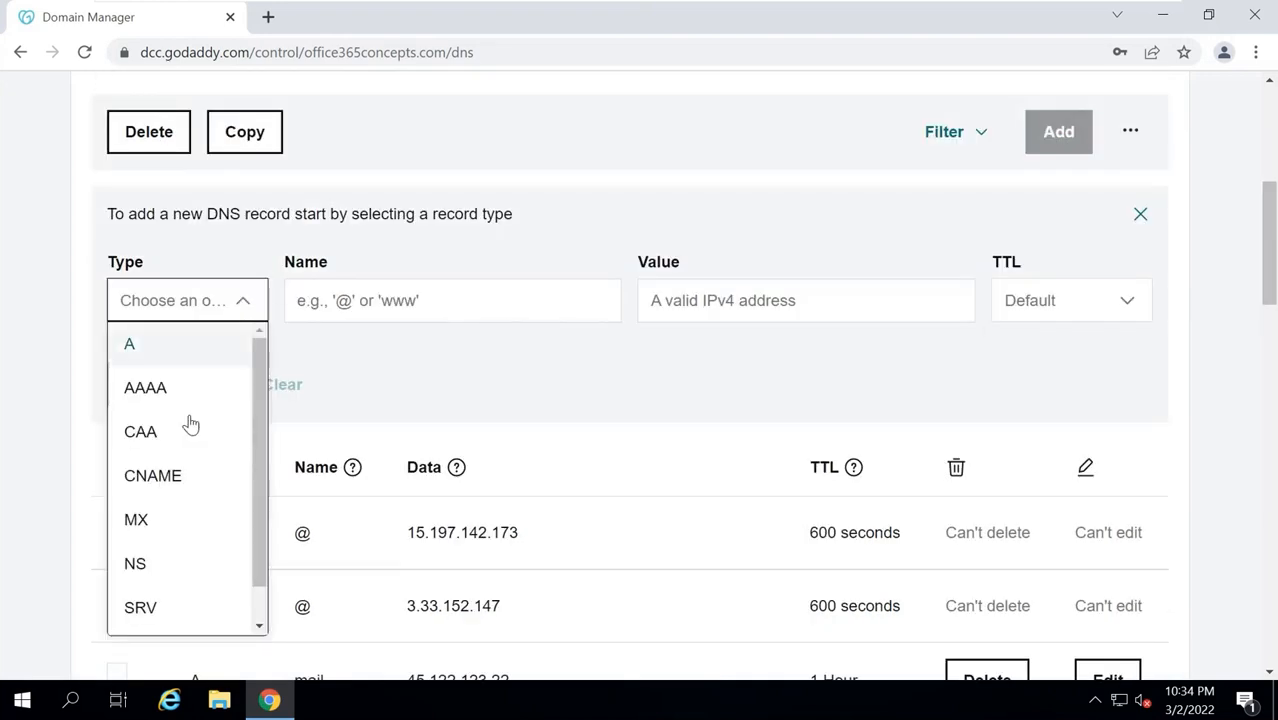
pyautogui.scroll(-1, 250, 420)
pyautogui.click(140, 612)
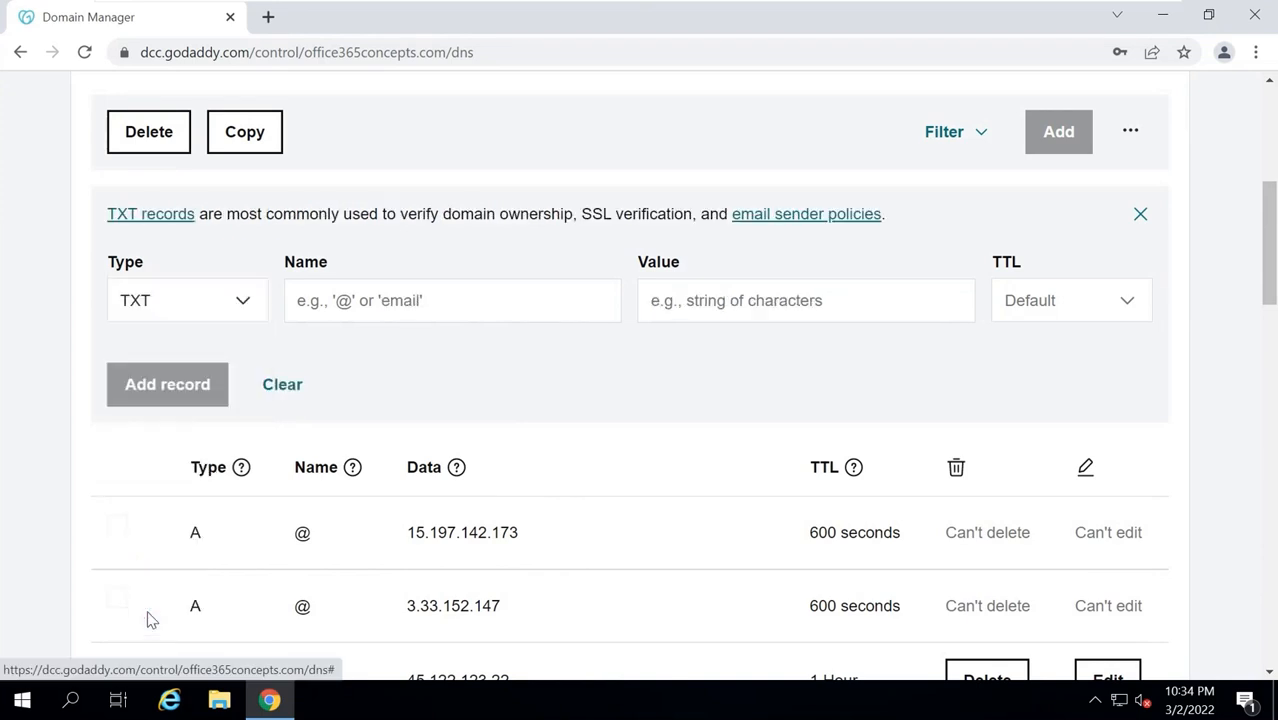
pyautogui.click(342, 300)
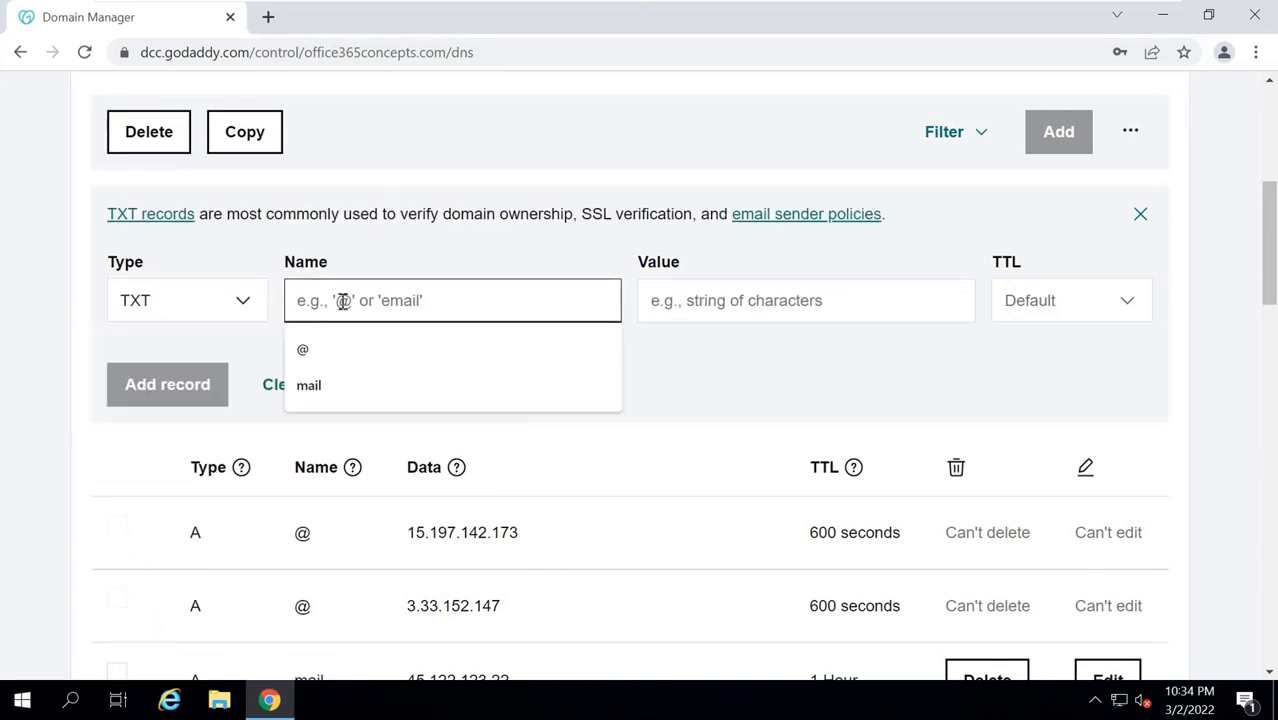
pyautogui.write('@')
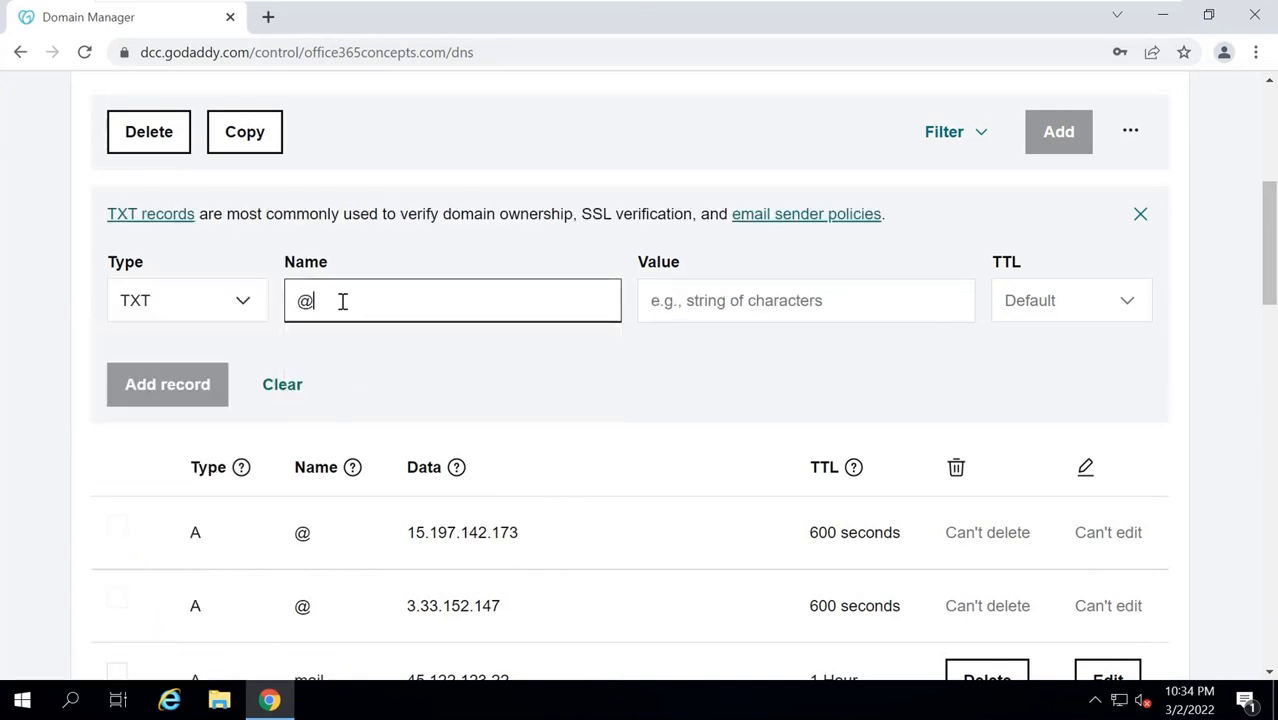
pyautogui.click(745, 351)
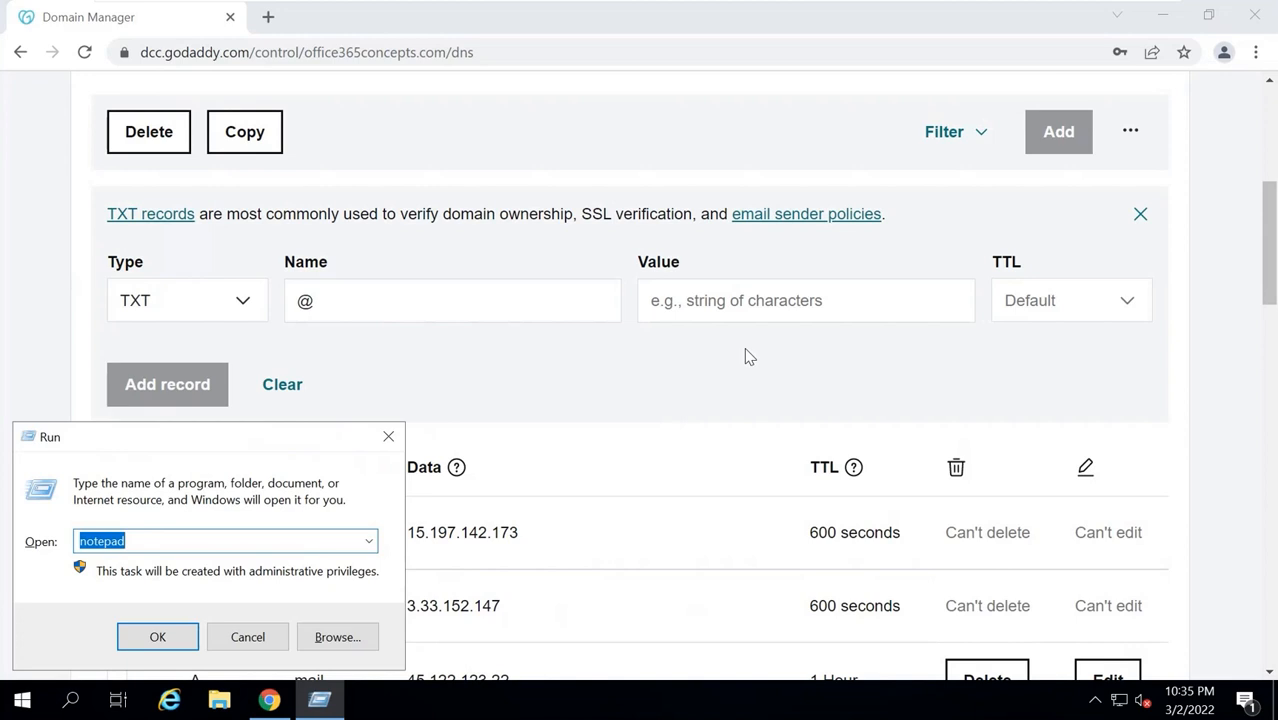
# Write v=spf1 ip4:45.122.123.22 -all in Notepad, copying the IP from the DNS page, and select it.
pyautogui.press('Return')
pyautogui.press('Return')
pyautogui.press('Return')
pyautogui.press('Return')
pyautogui.press('Return')
pyautogui.write('v')
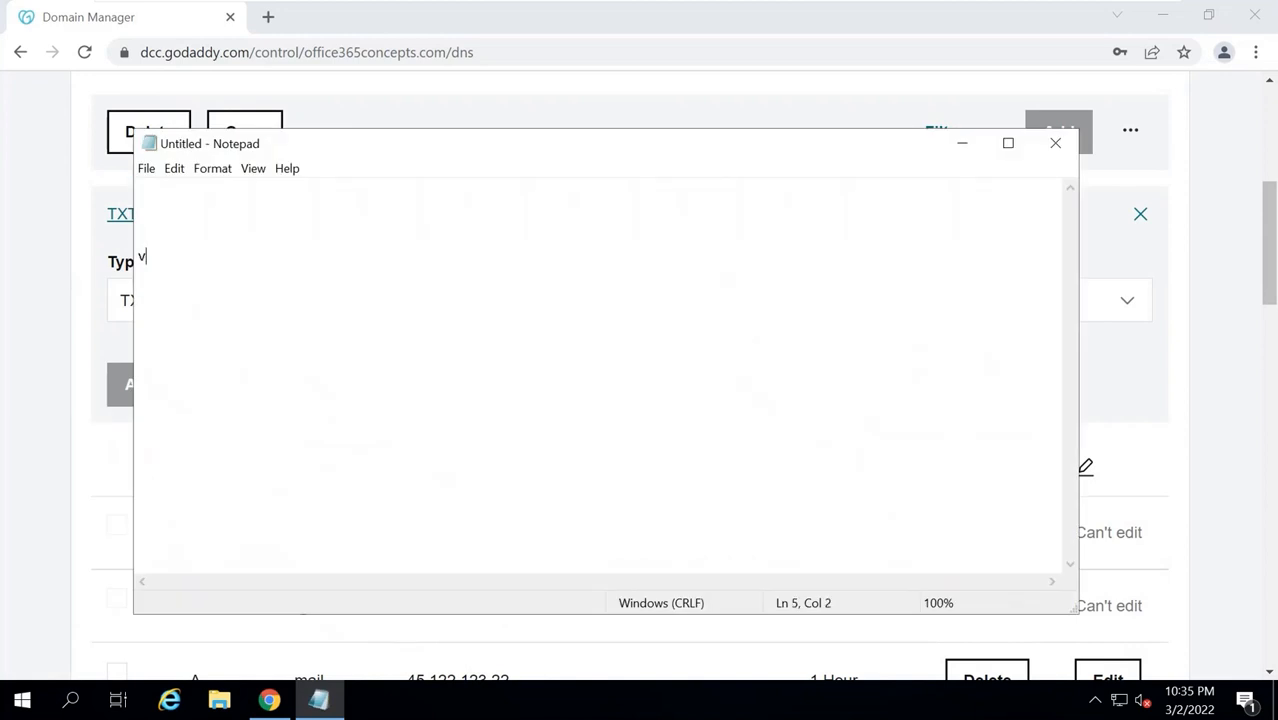
pyautogui.write('=spf1 ip4')
pyautogui.click(565, 100)
pyautogui.scroll(-1, 577, 385)
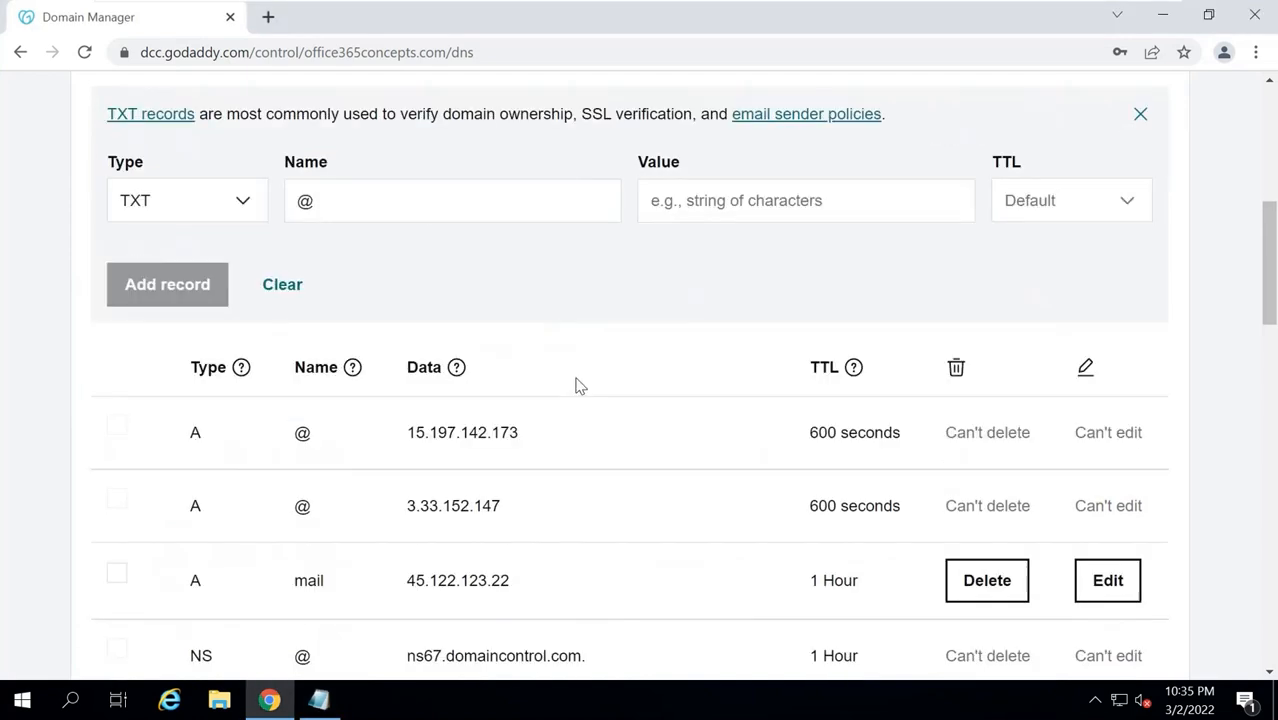
pyautogui.doubleClick(453, 579)
pyautogui.hotkey('ctrl', 'c')
pyautogui.hotkey('alt', 'Tab')
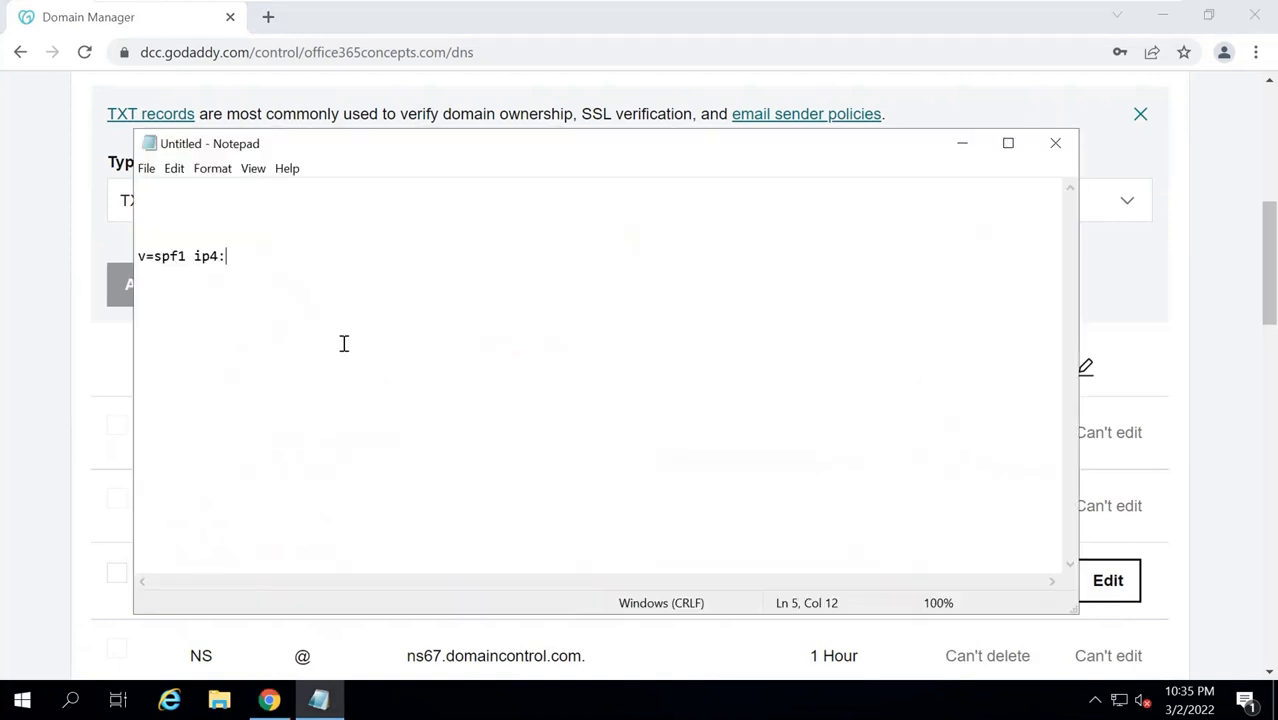
pyautogui.hotkey('ctrl', 'v')
pyautogui.write('-all')
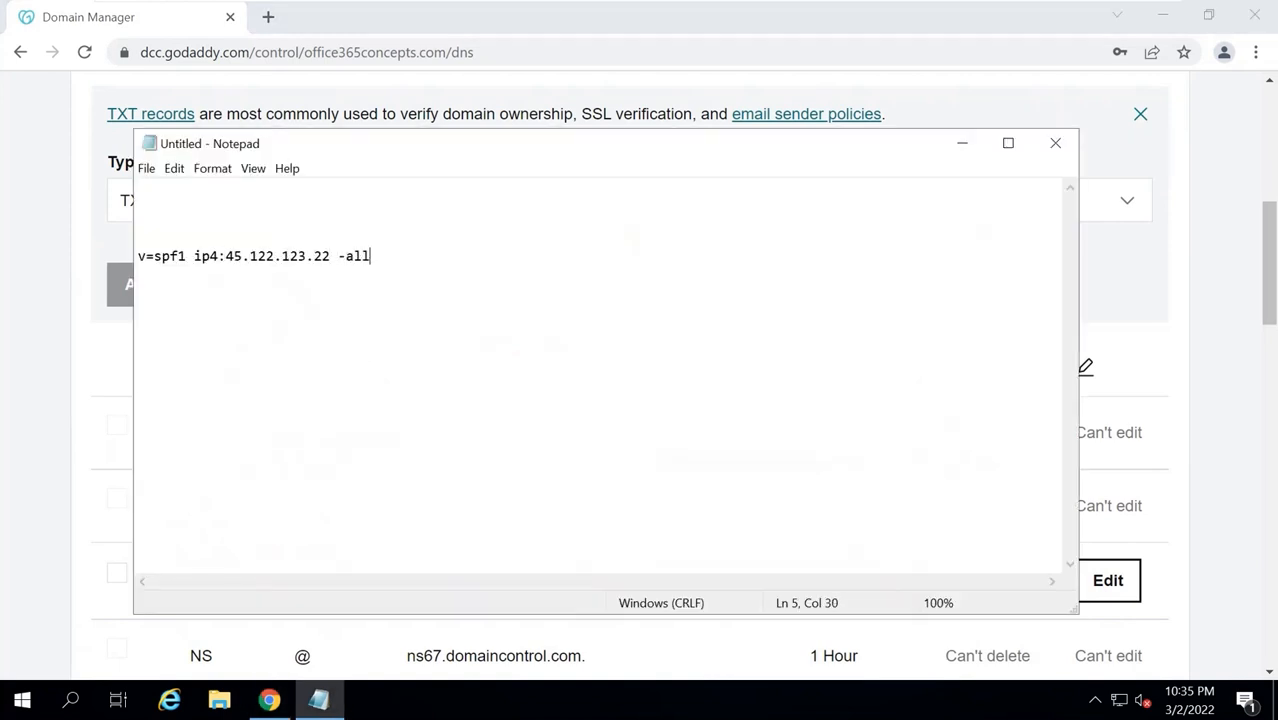
pyautogui.moveTo(386, 258); pyautogui.dragTo(112, 258)
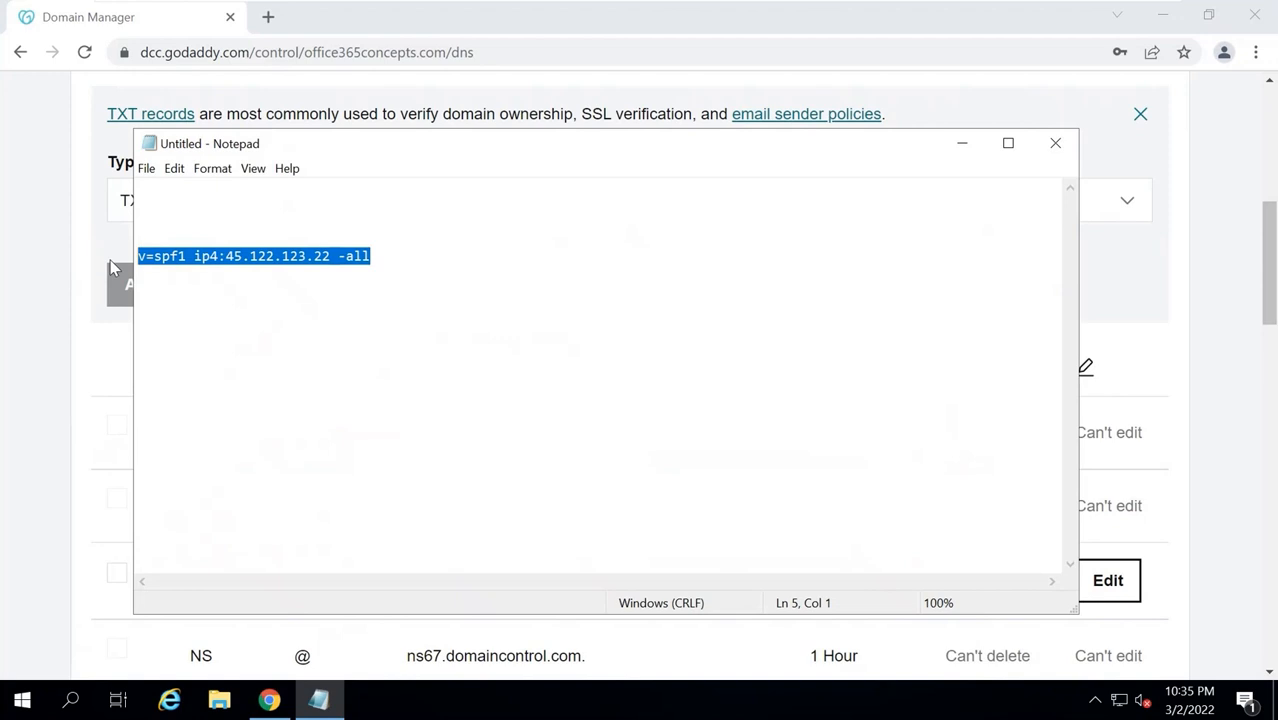
pyautogui.moveTo(380, 258); pyautogui.dragTo(101, 258)
# Search for kitterman in a new tab to reach the SPF testing tools.
pyautogui.click(268, 17)
pyautogui.write('kitterman')
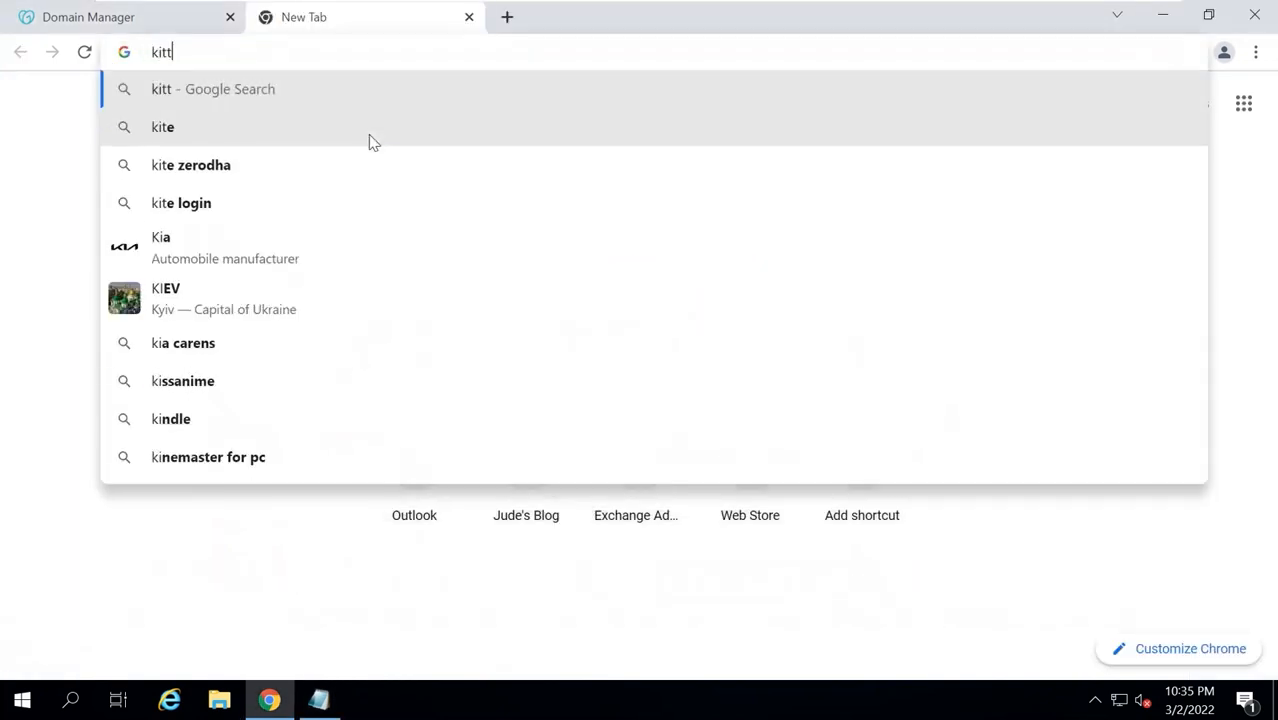
pyautogui.press('Return')
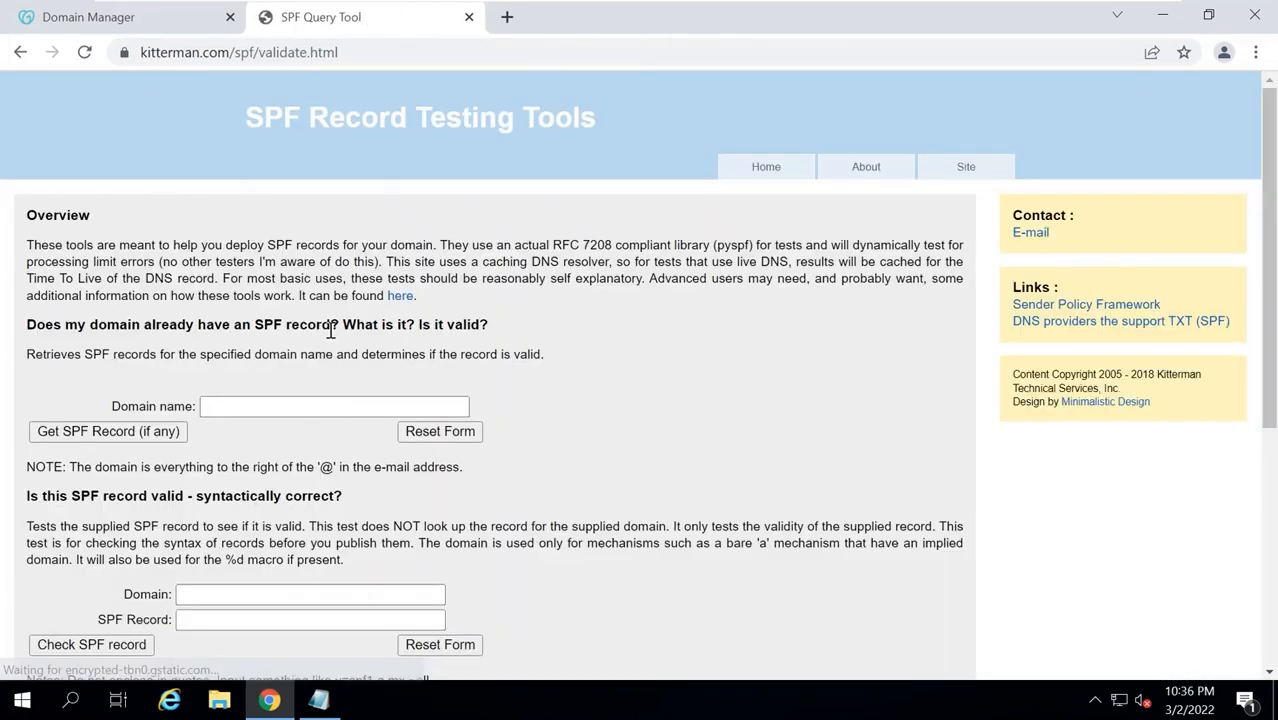
pyautogui.scroll(-5, 112, 213)
pyautogui.moveTo(27, 96); pyautogui.dragTo(192, 96)
# Check v=spf1 ip4:45.122.123.22 -all for office365concepts.com and confirm it passes.
pyautogui.click(195, 194)
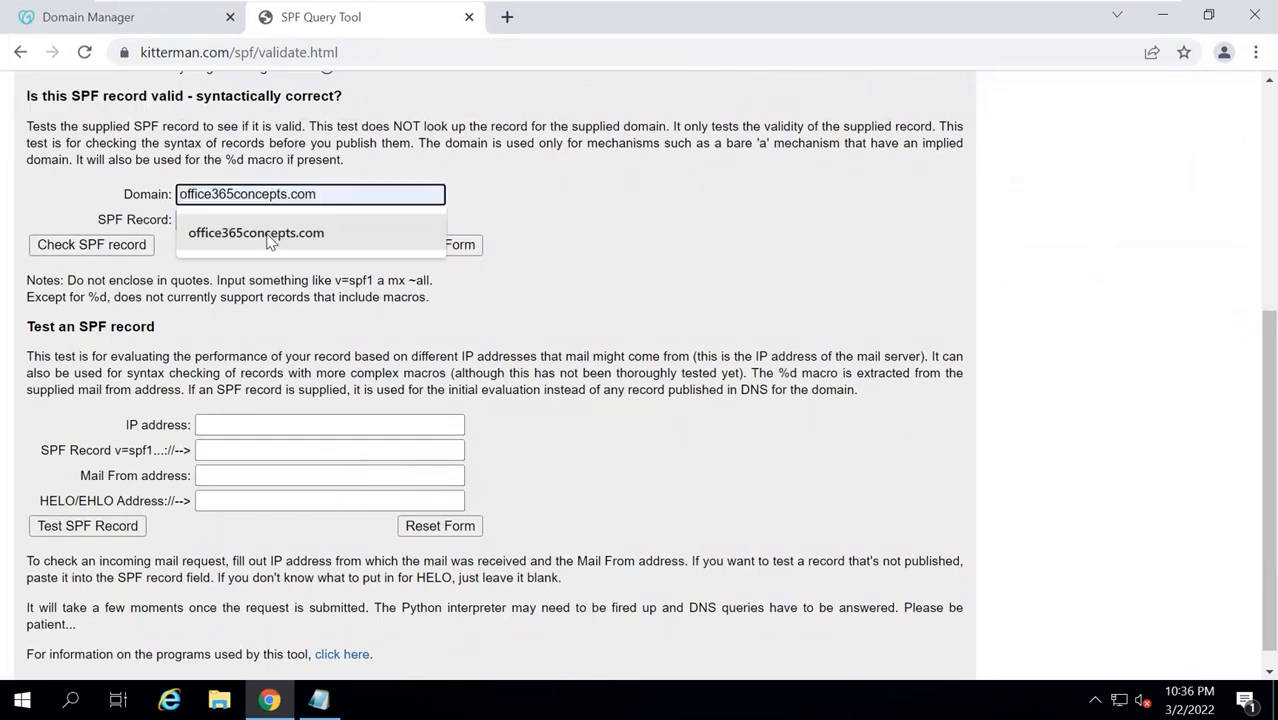
pyautogui.click(268, 233)
pyautogui.press('Tab')
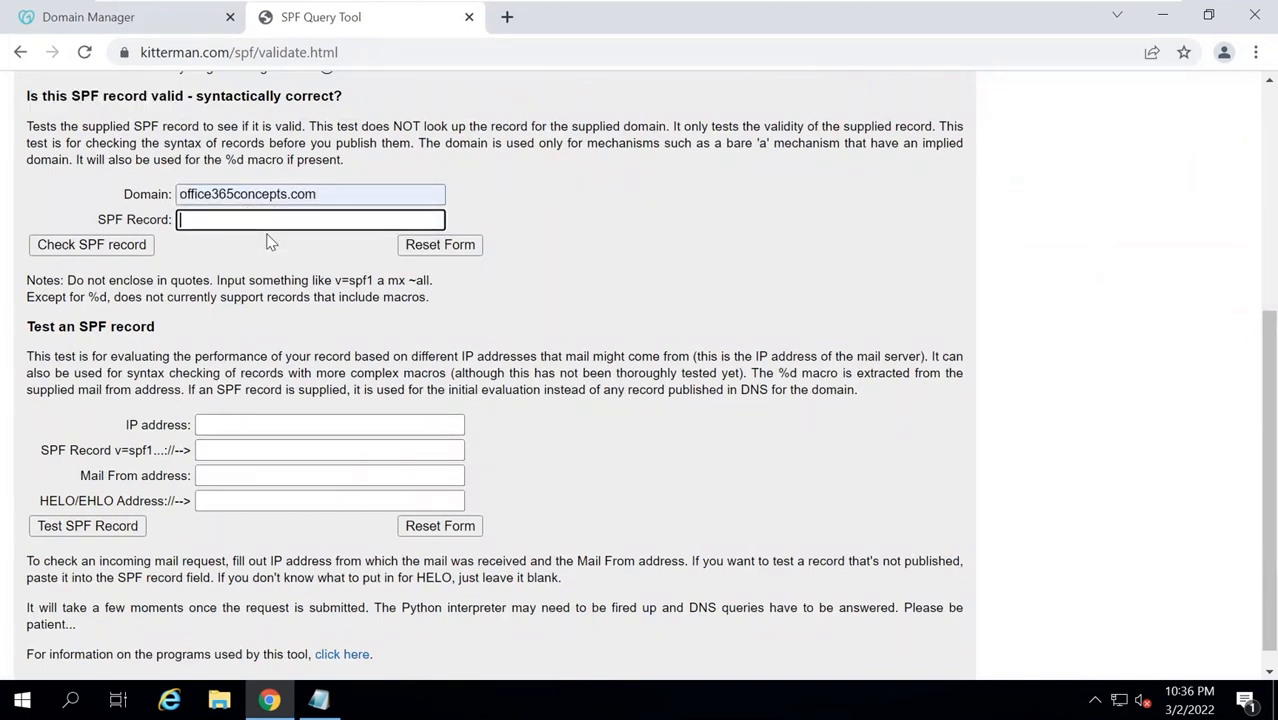
pyautogui.hotkey('ctrl', 'v')
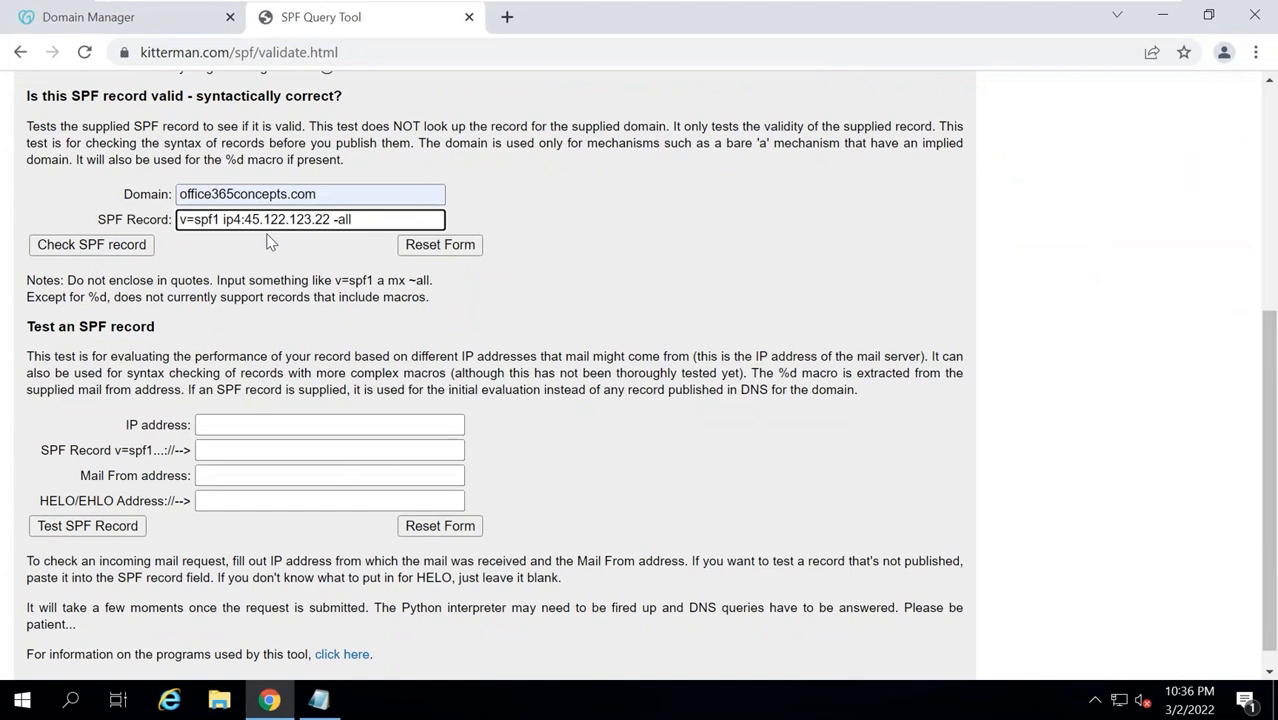
pyautogui.click(105, 250)
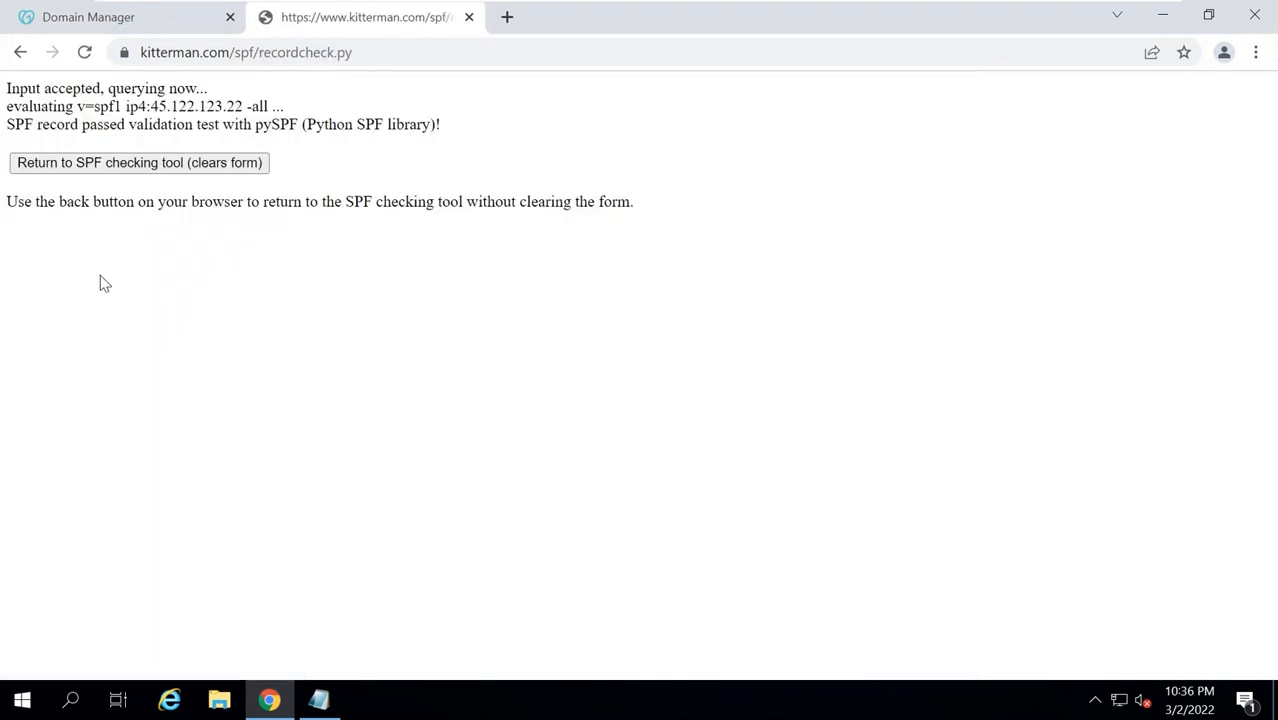
pyautogui.moveTo(6, 127); pyautogui.dragTo(230, 128)
# Paste v=spf1 ip4:45.122.123.22 -all as the TXT value, set TTL to 1 Hour, and save.
pyautogui.click(224, 131)
pyautogui.click(320, 700)
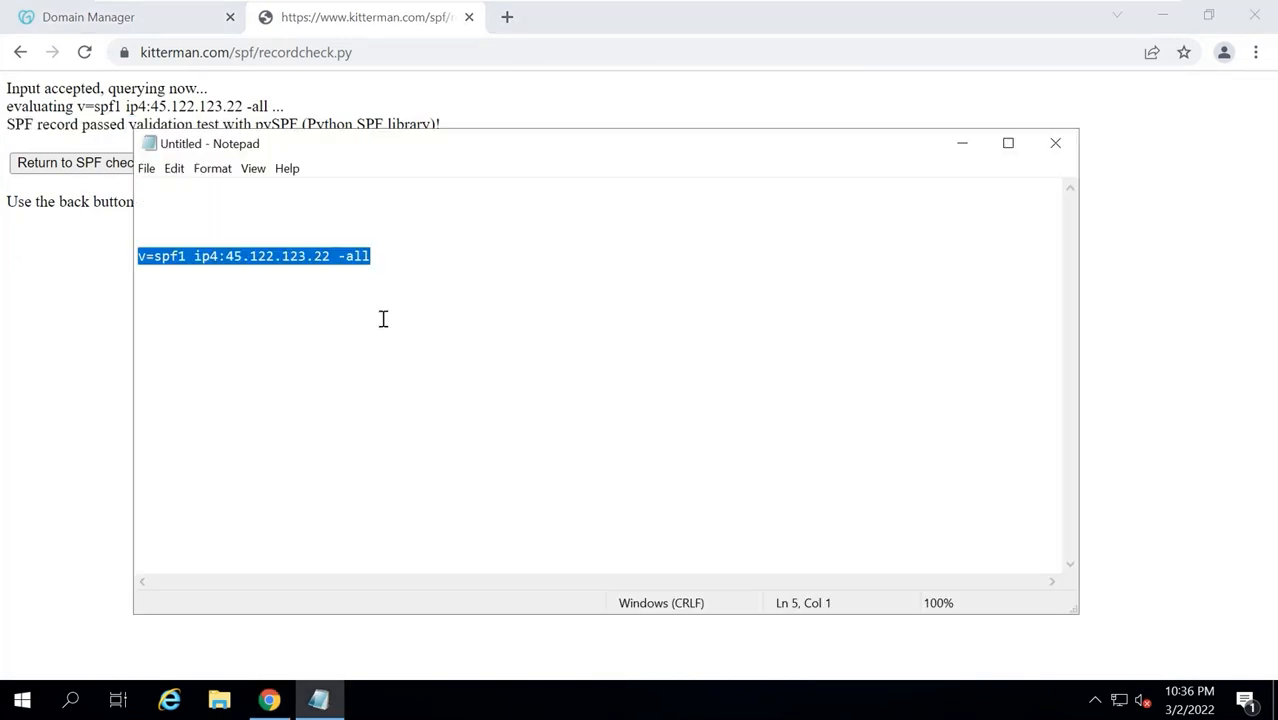
pyautogui.click(114, 18)
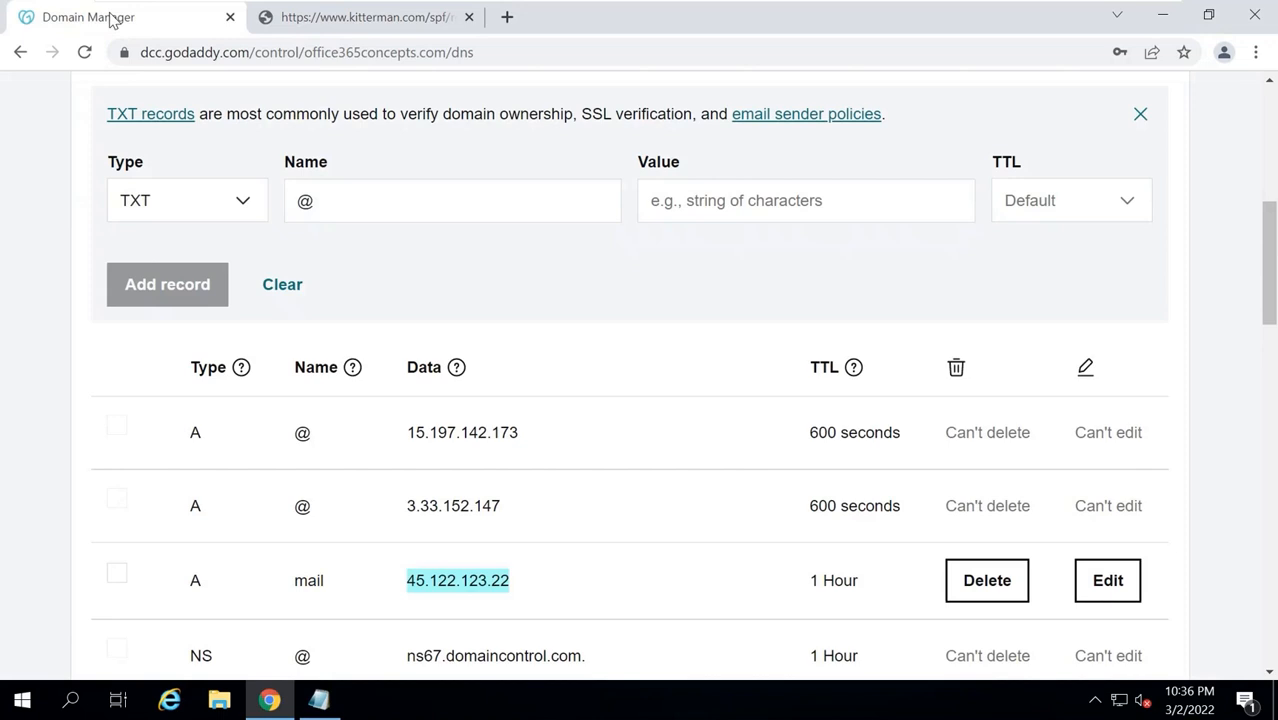
pyautogui.click(371, 211)
pyautogui.press('Tab')
pyautogui.hotkey('ctrl', 'v')
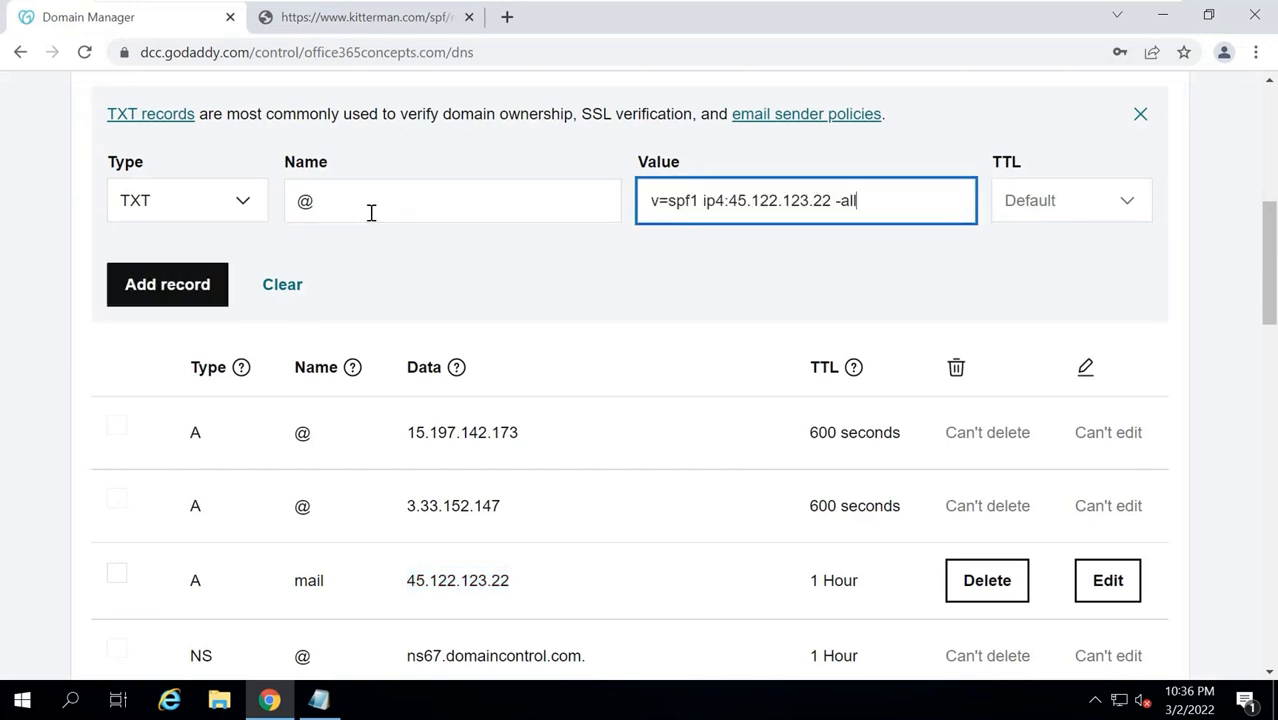
pyautogui.click(1044, 214)
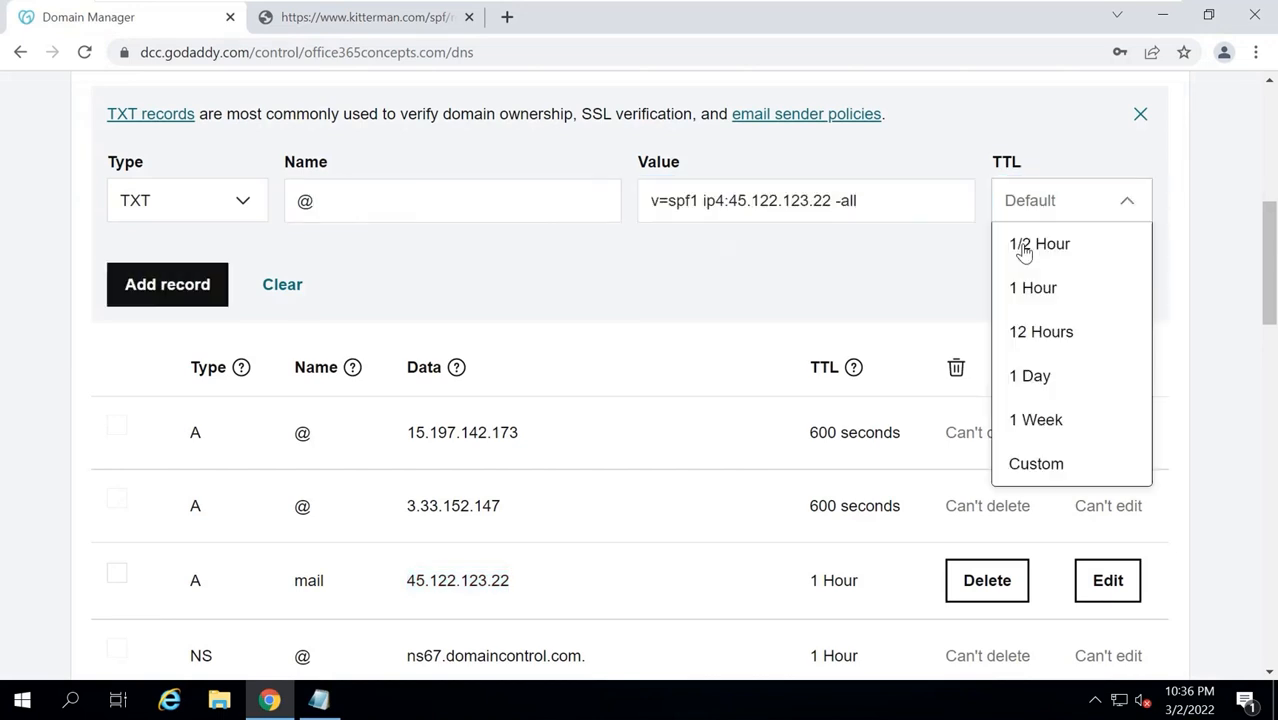
pyautogui.click(1016, 297)
pyautogui.click(167, 284)
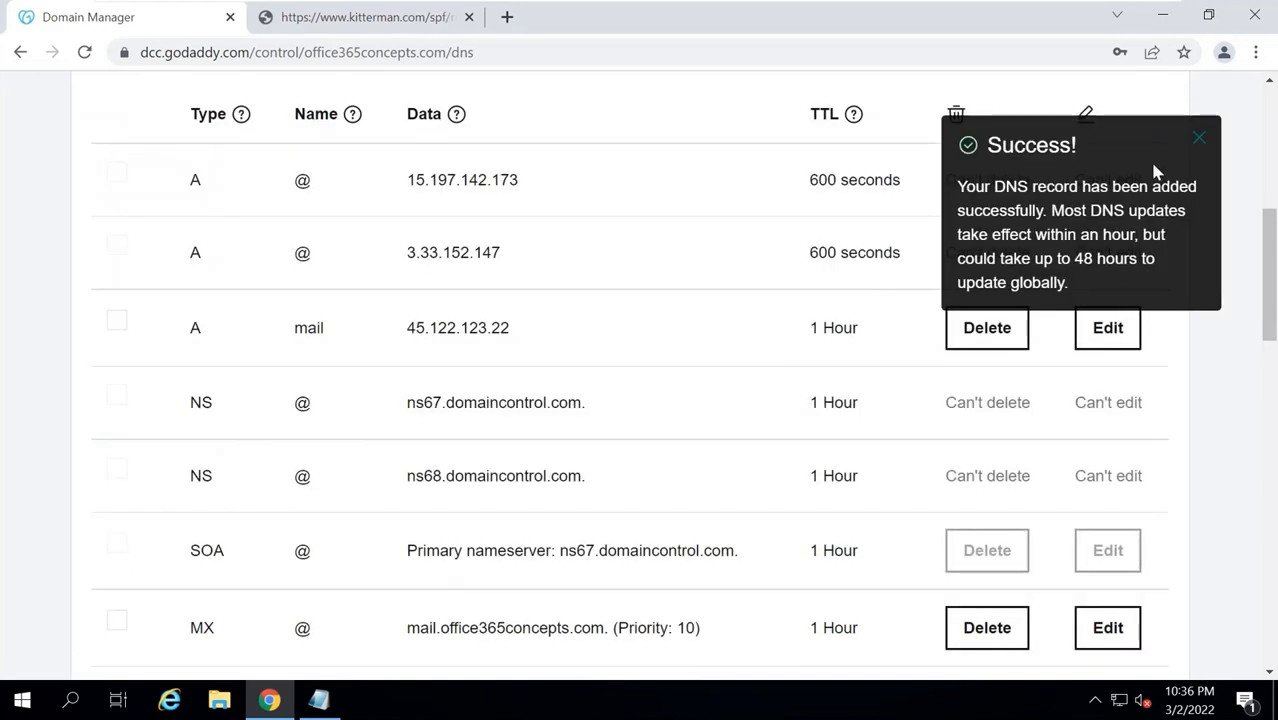
pyautogui.click(1199, 138)
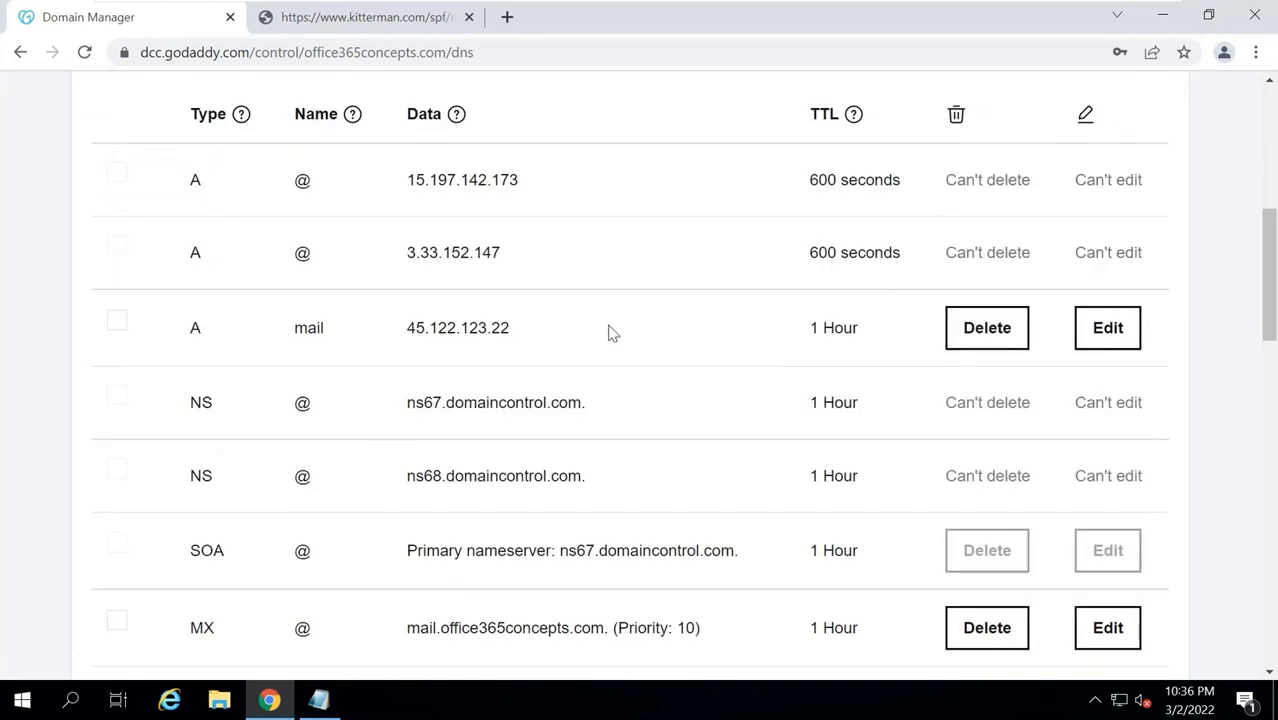
# On mxtoolbox.com, look up a:mail.office365concepts.com and check it resolves to 45.122.123.22.
pyautogui.click(507, 17)
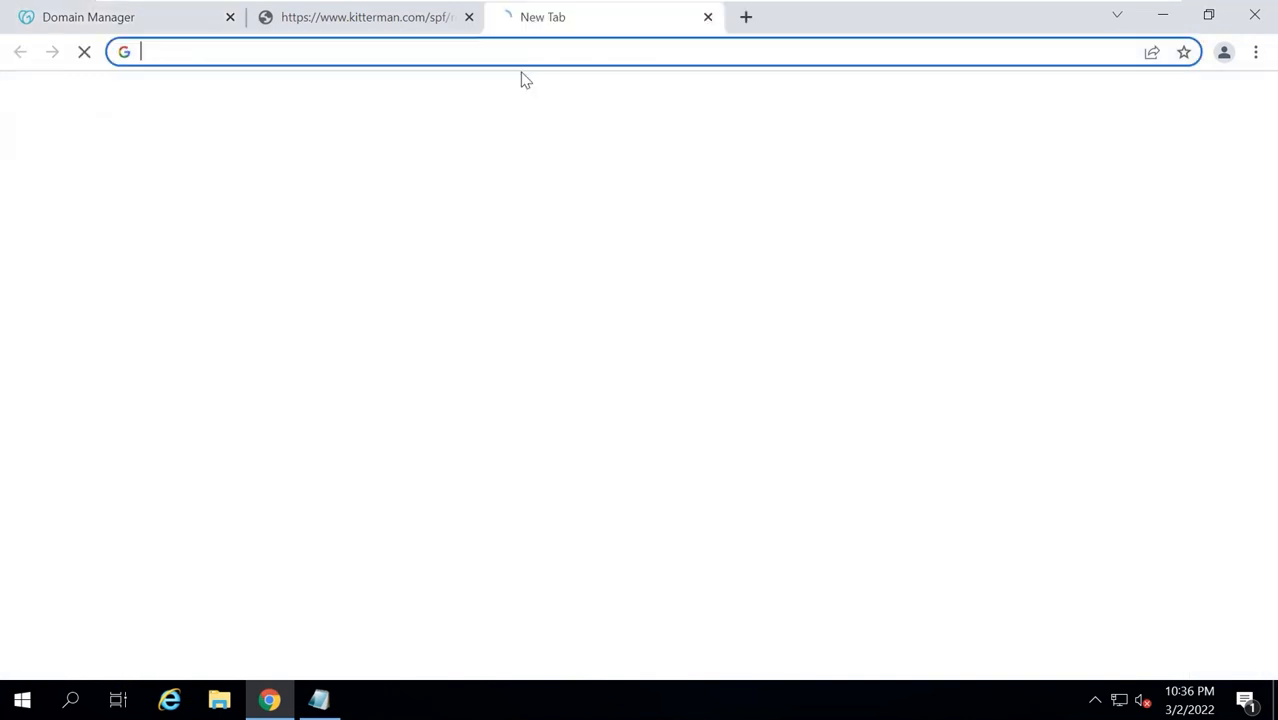
pyautogui.write('mxtoolbox')
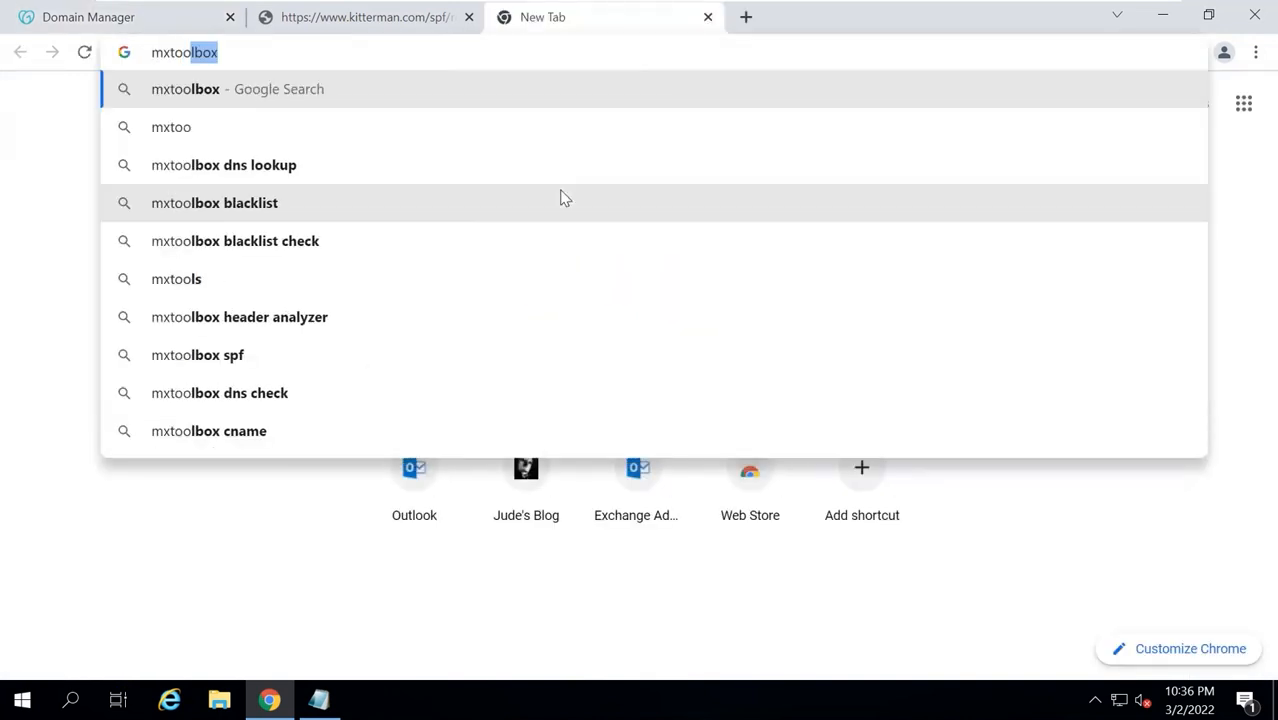
pyautogui.write('.com')
pyautogui.press('Return')
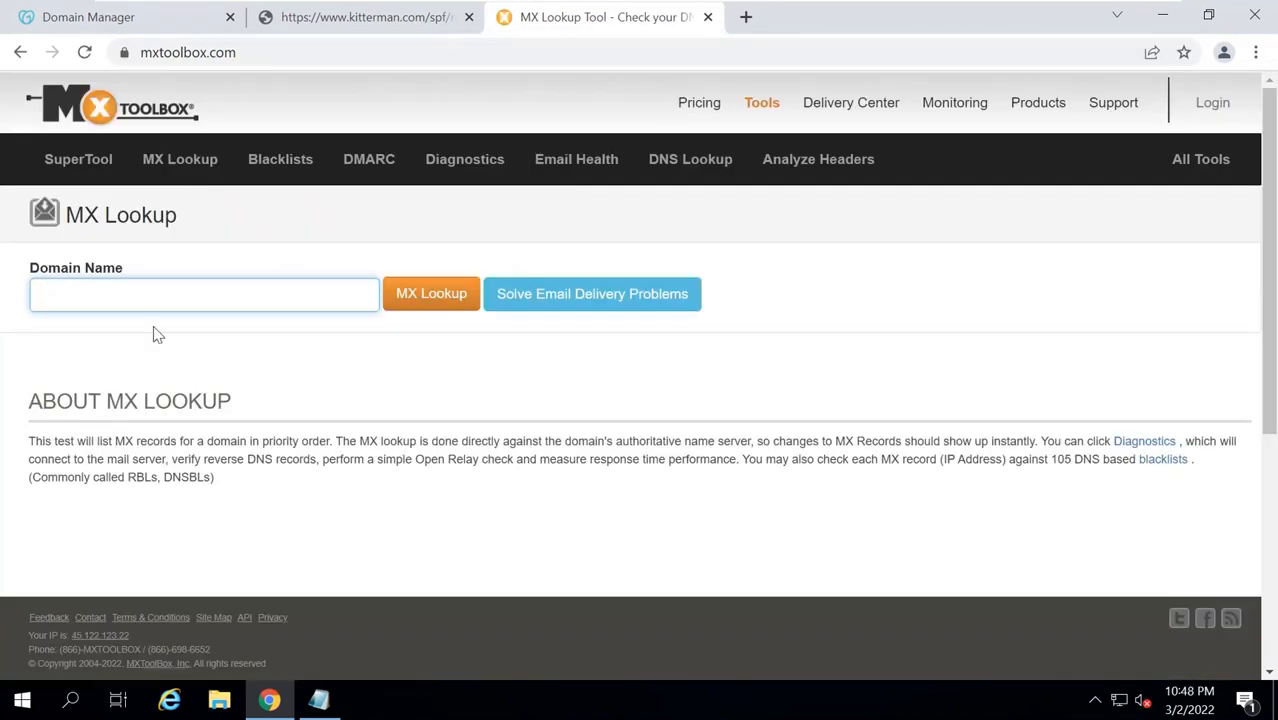
pyautogui.write('a')
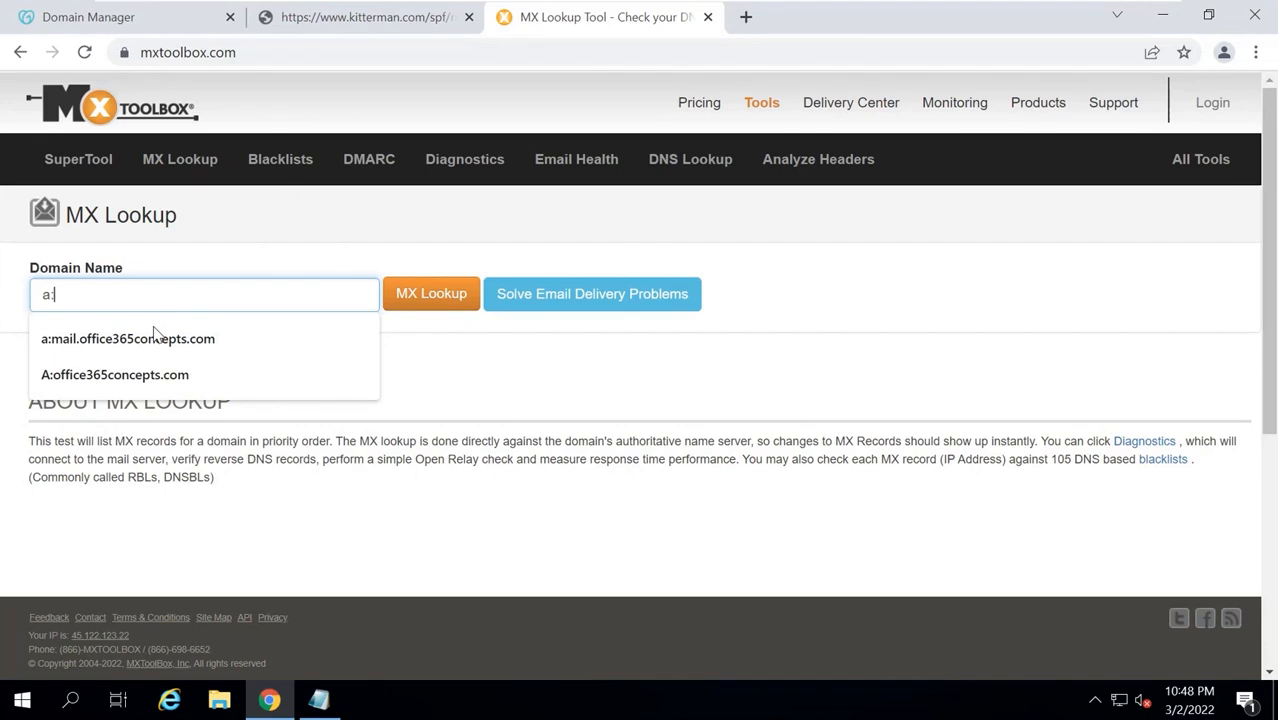
pyautogui.write(':mail.office365concepts.com')
pyautogui.press('Return')
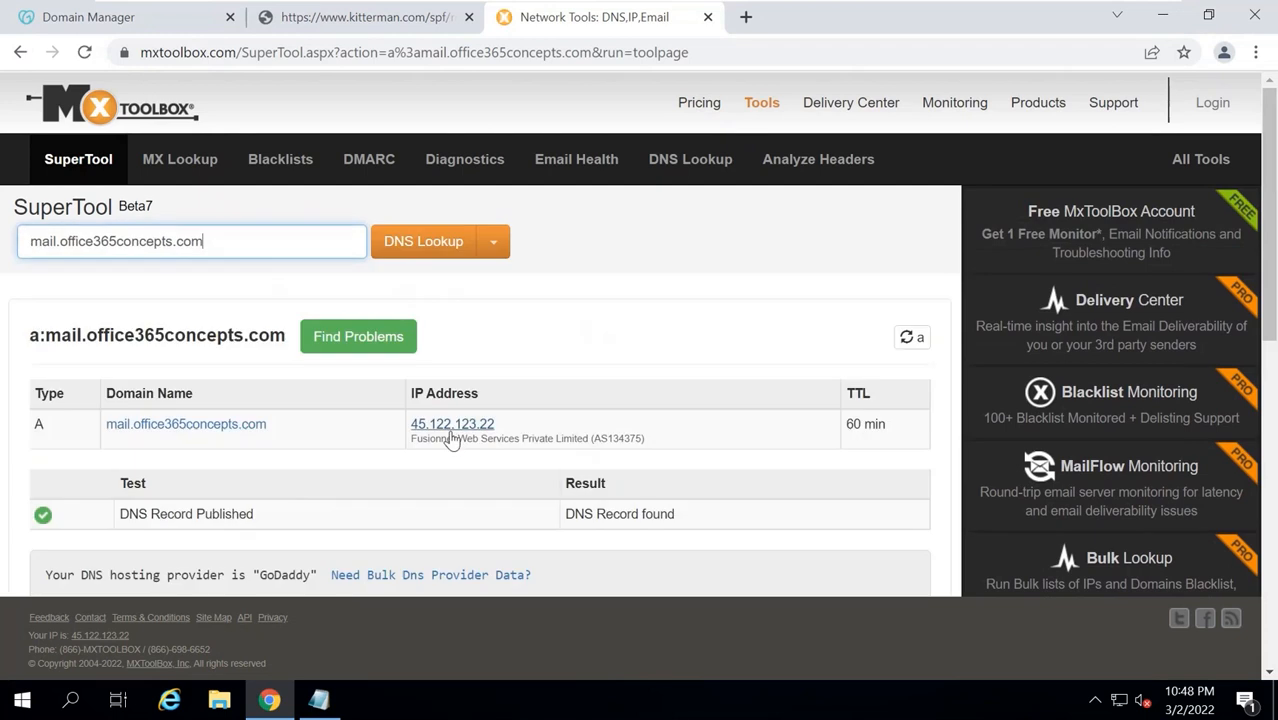
pyautogui.moveTo(490, 424); pyautogui.dragTo(408, 424)
pyautogui.click(245, 323)
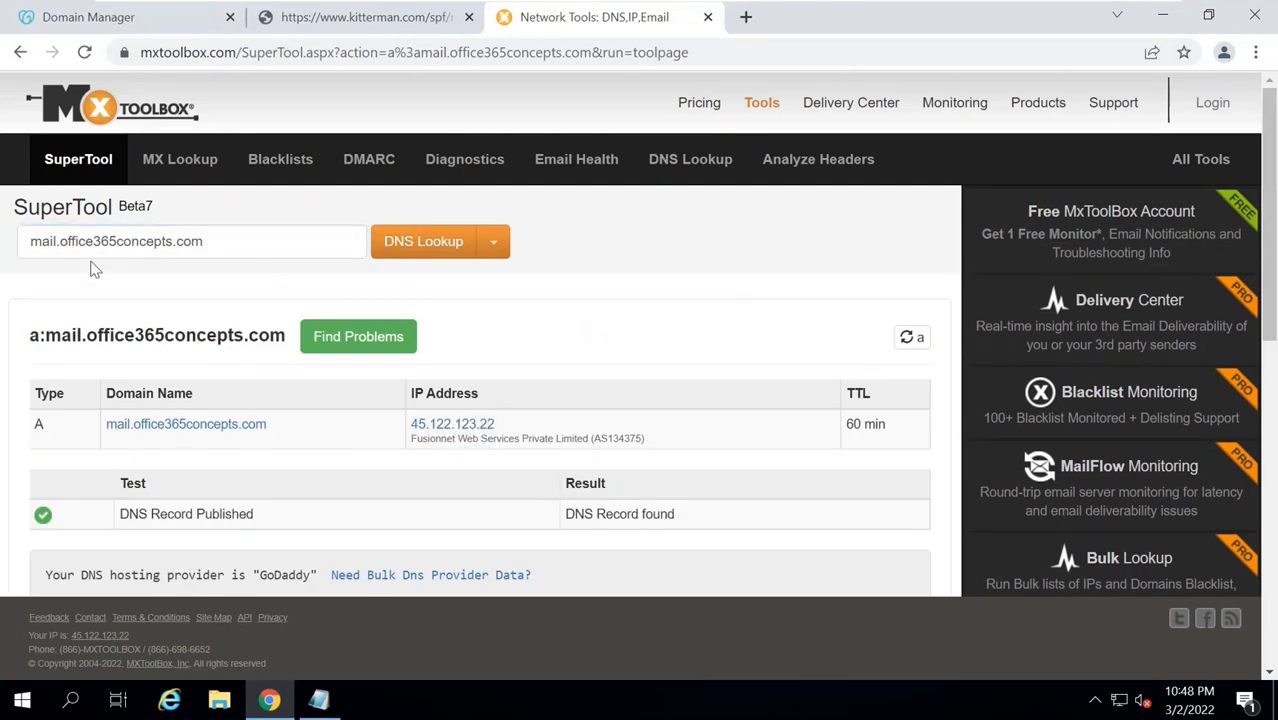
# Run mx:office365concepts.com and confirm the MX host mail.office365concepts.com and its IP.
pyautogui.tripleClick(57, 241)
pyautogui.press('Left')
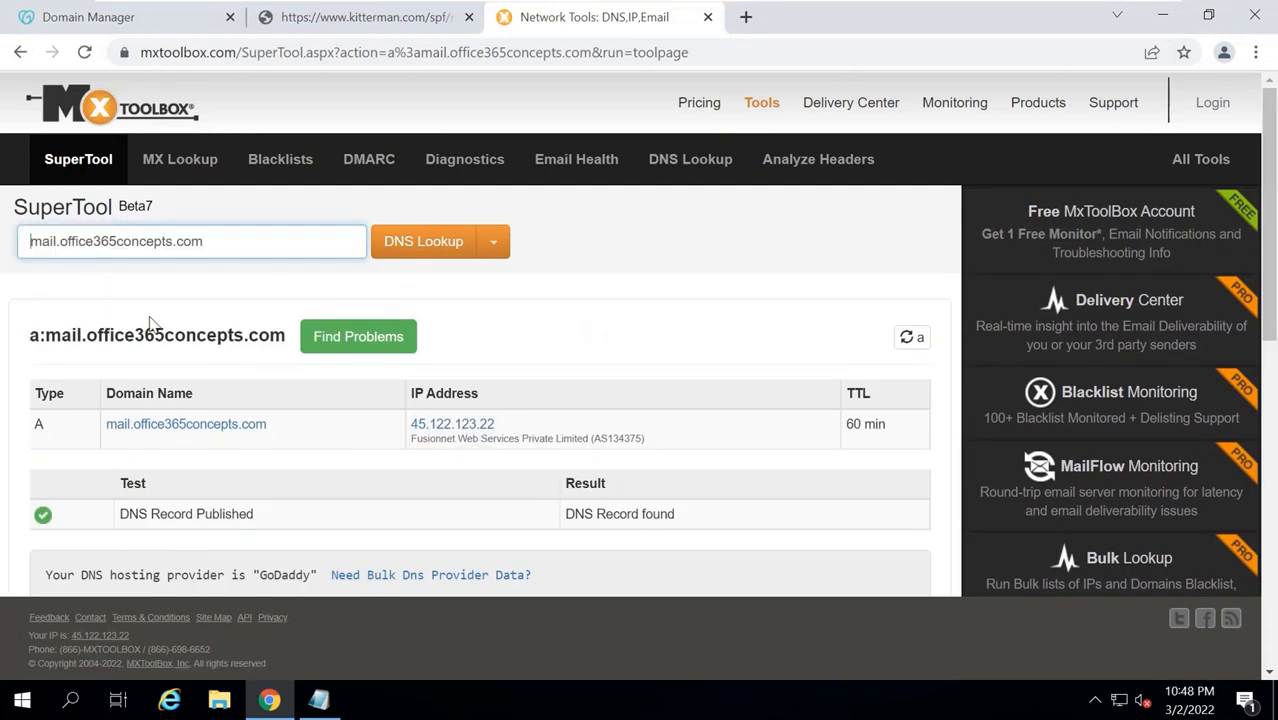
pyautogui.press('Delete')
pyautogui.press('Delete')
pyautogui.press('Delete')
pyautogui.press('Delete')
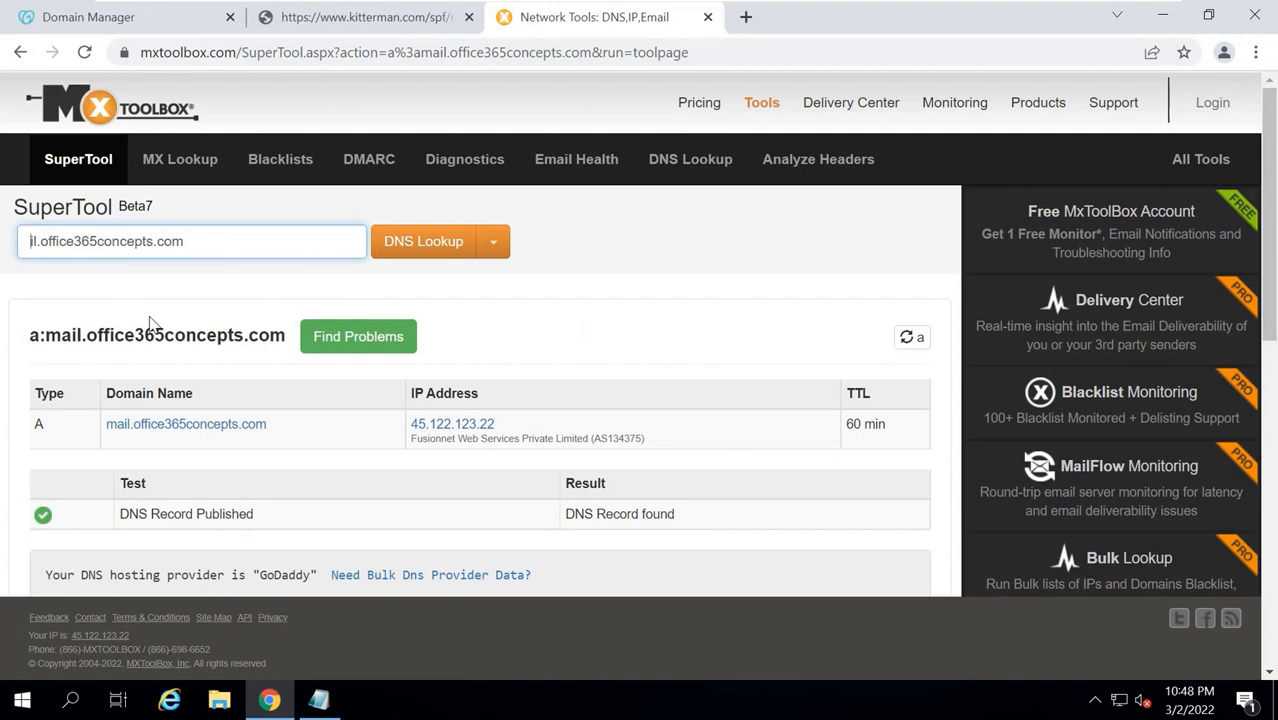
pyautogui.write('mx')
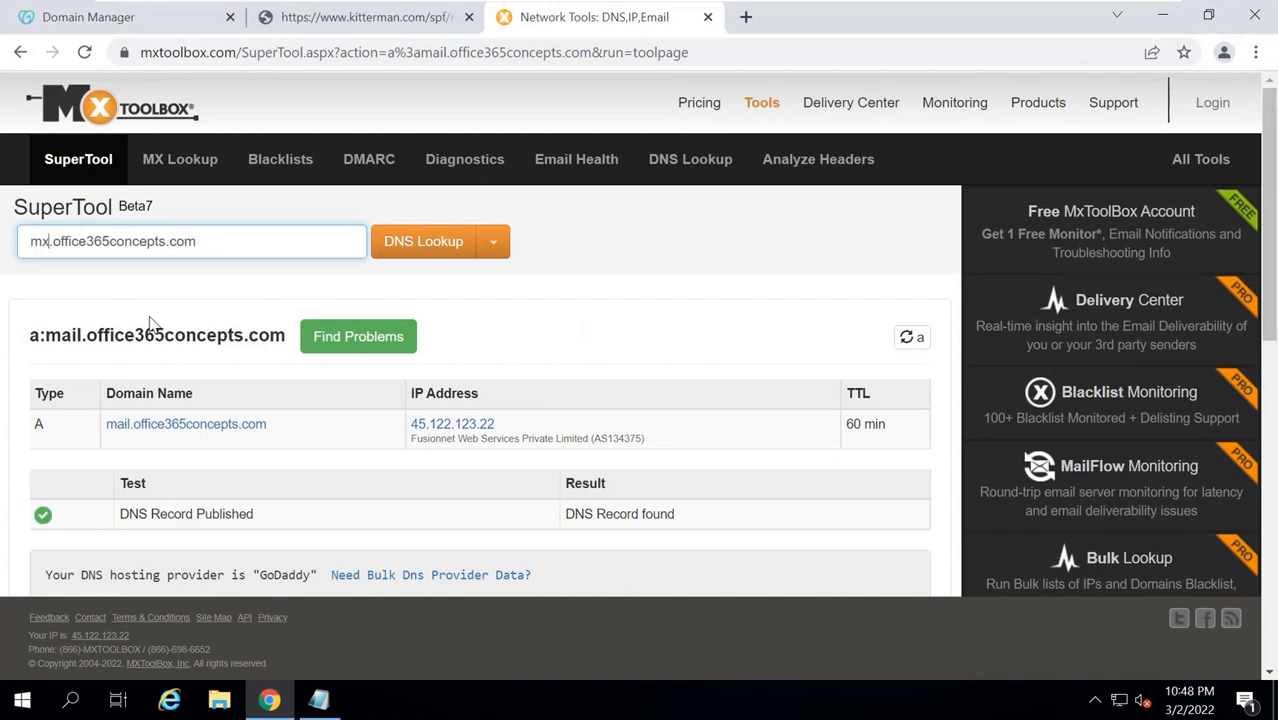
pyautogui.press('Delete')
pyautogui.write(':')
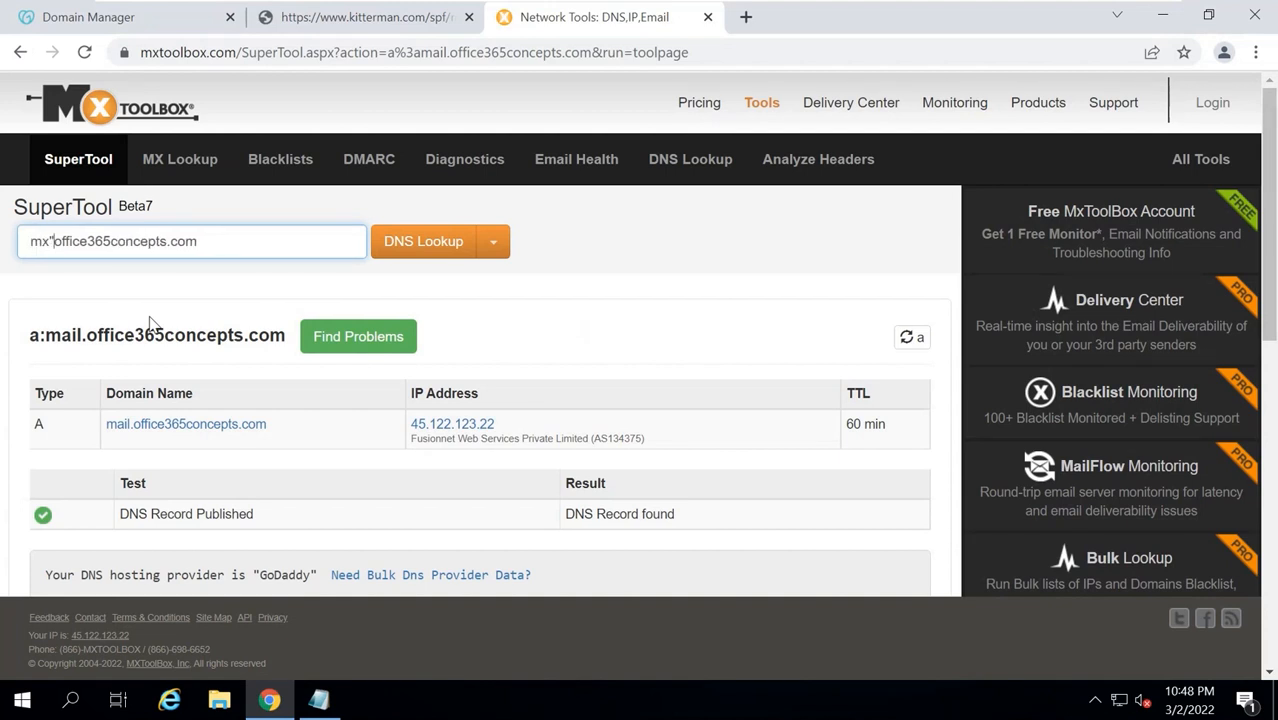
pyautogui.press('BackSpace')
pyautogui.write(':')
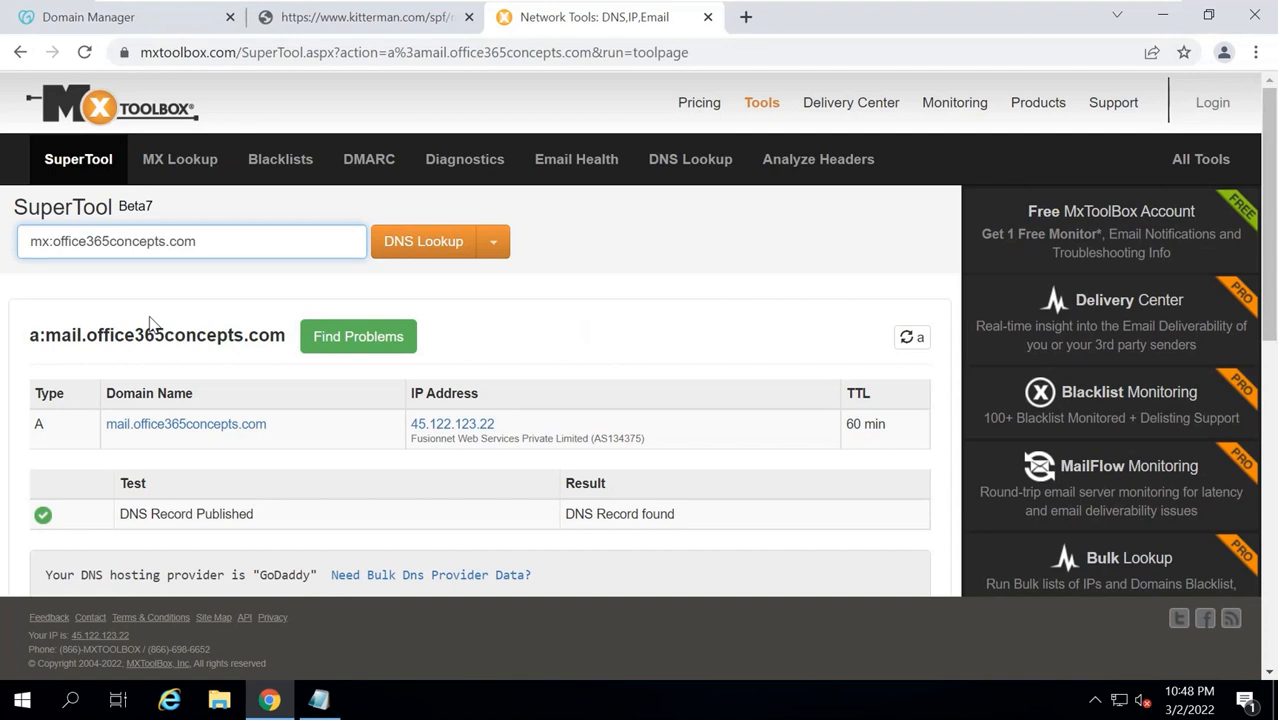
pyautogui.press('Return')
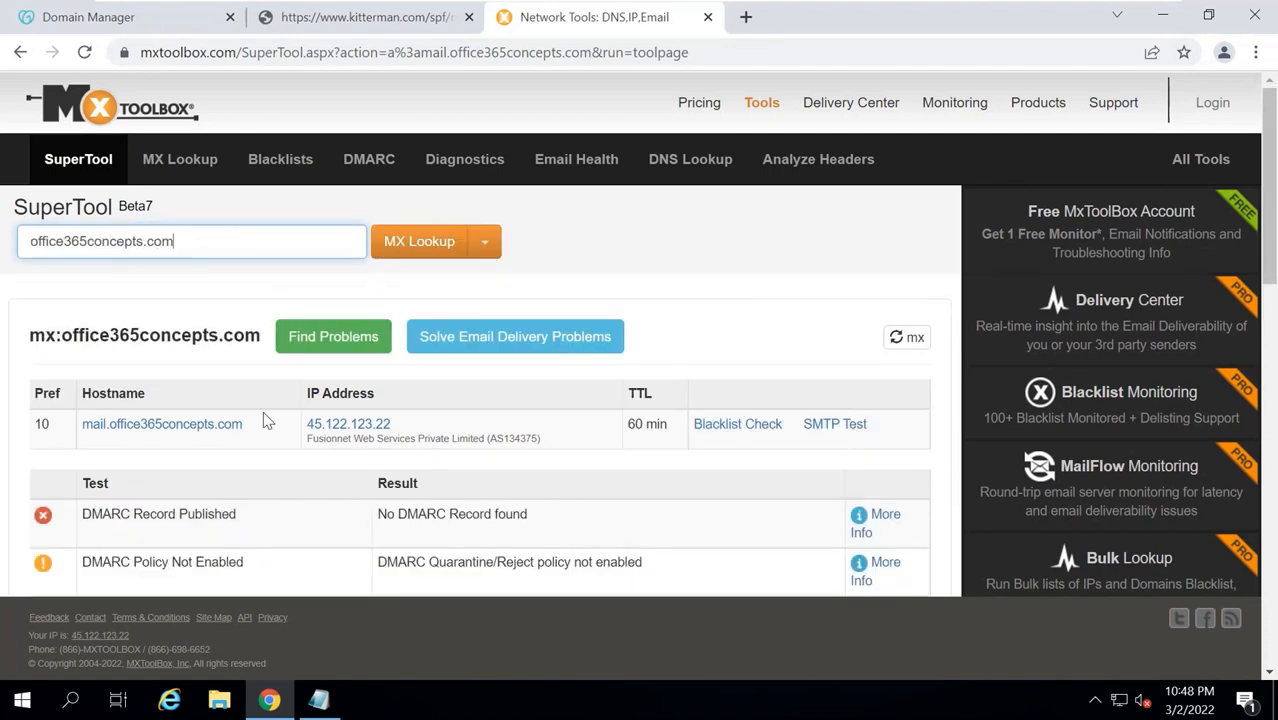
pyautogui.moveTo(80, 430); pyautogui.dragTo(248, 429)
pyautogui.click(256, 436)
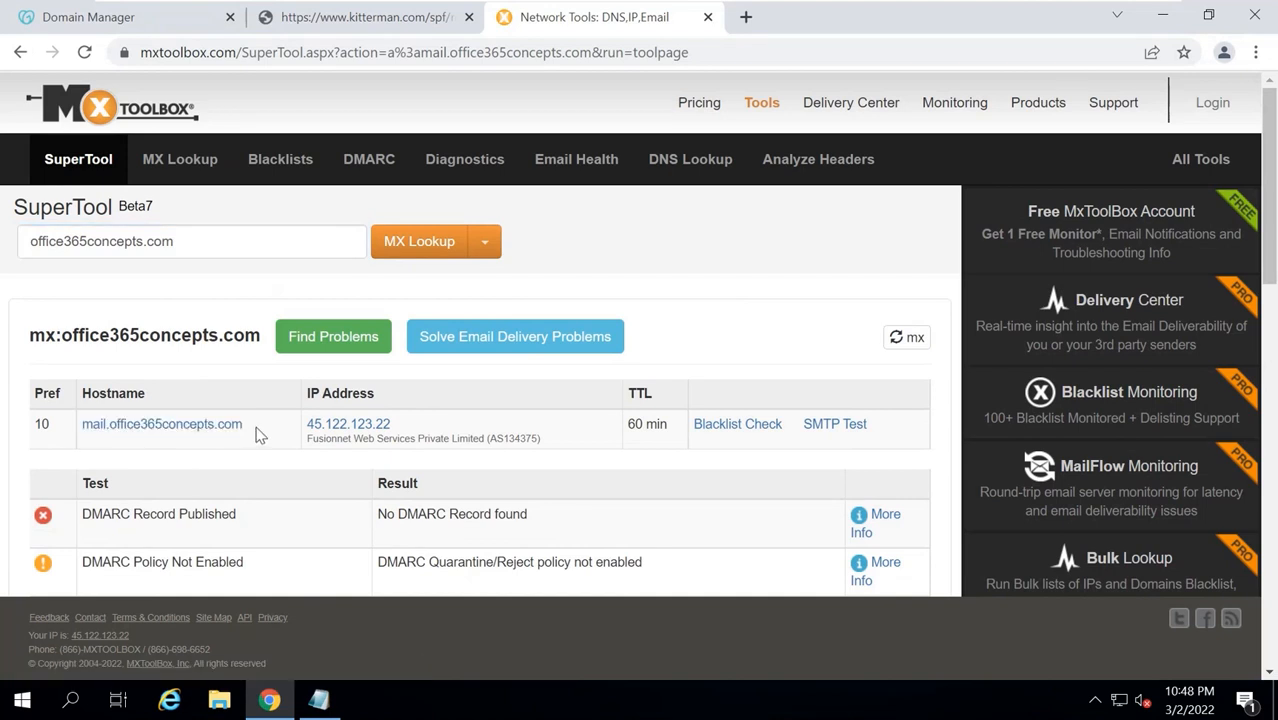
pyautogui.moveTo(428, 432); pyautogui.dragTo(282, 440)
pyautogui.click(279, 438)
# Run txt:office365concepts.com and confirm the SPF record v=spf1 ip4:45.122.123.22 -all.
pyautogui.click(38, 246)
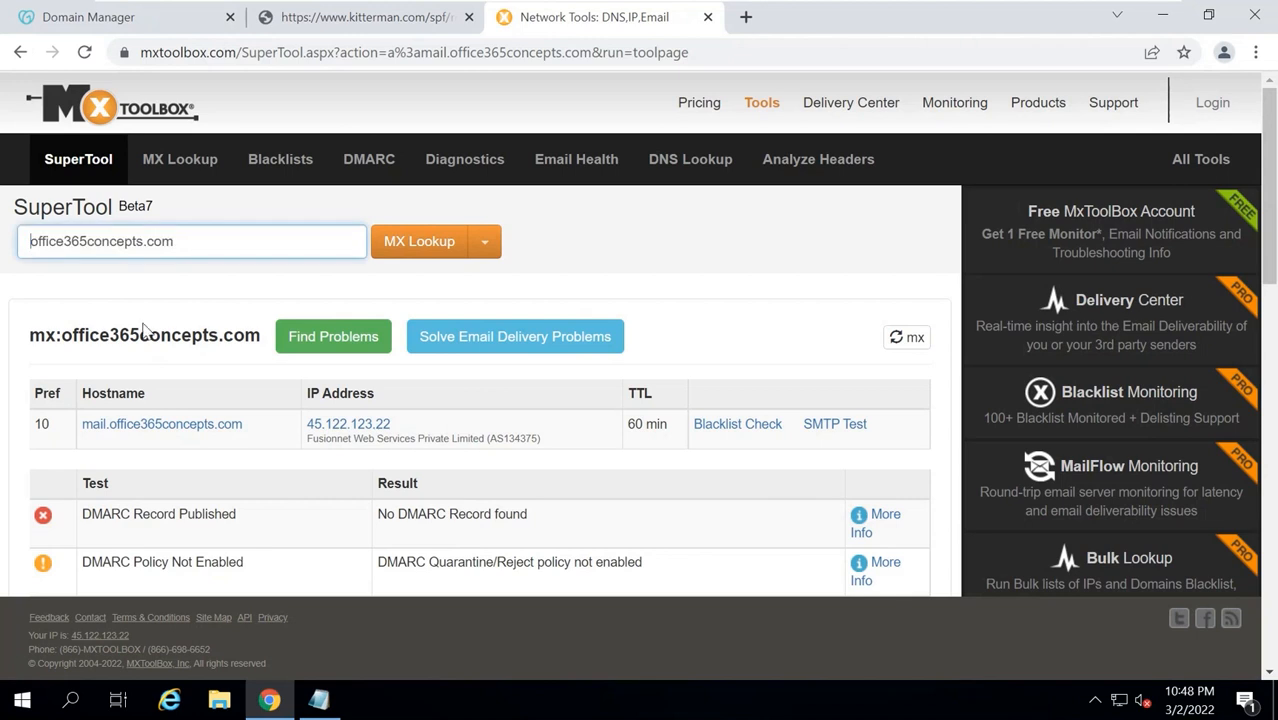
pyautogui.write('txt:')
pyautogui.press('Return')
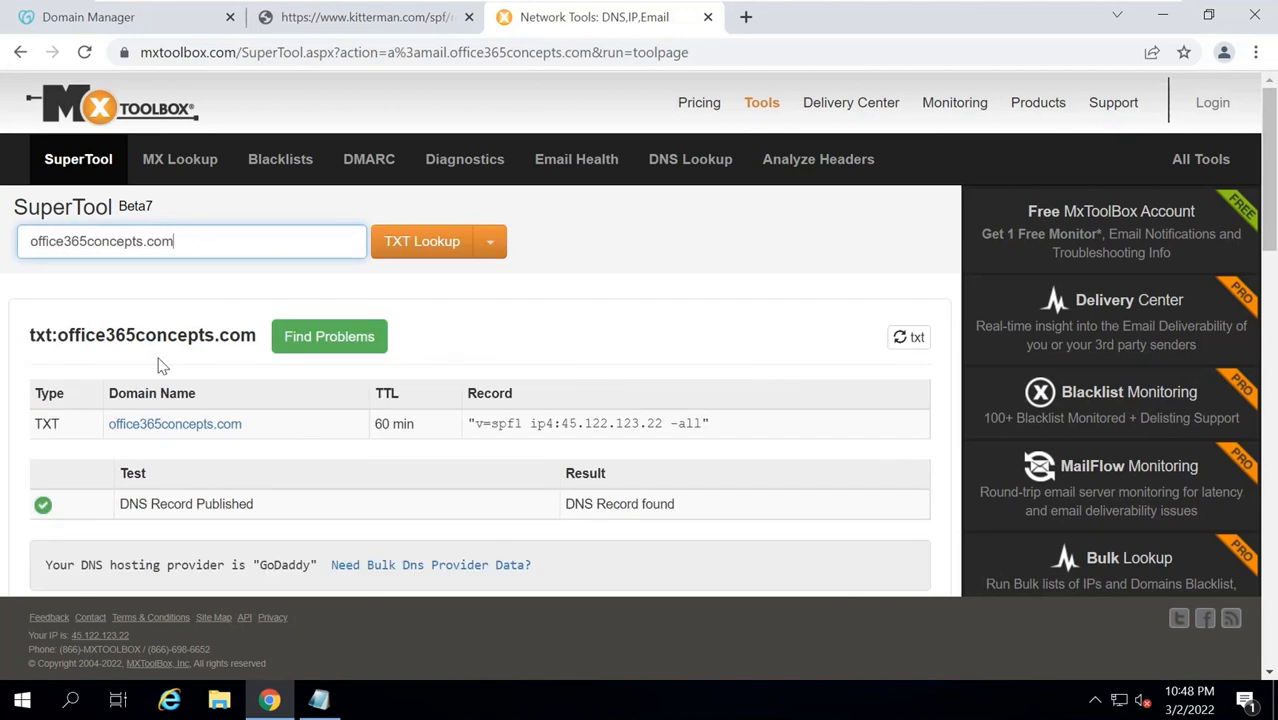
pyautogui.moveTo(760, 435); pyautogui.dragTo(466, 426)
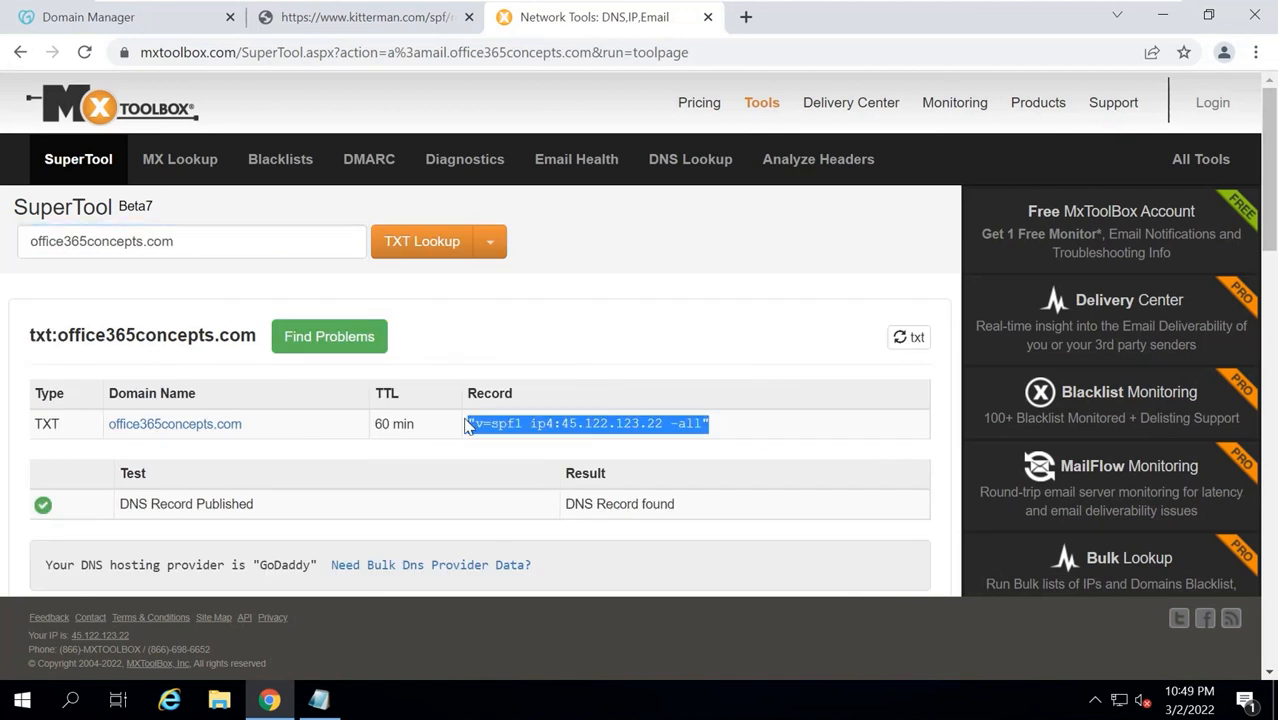
pyautogui.click(600, 343)
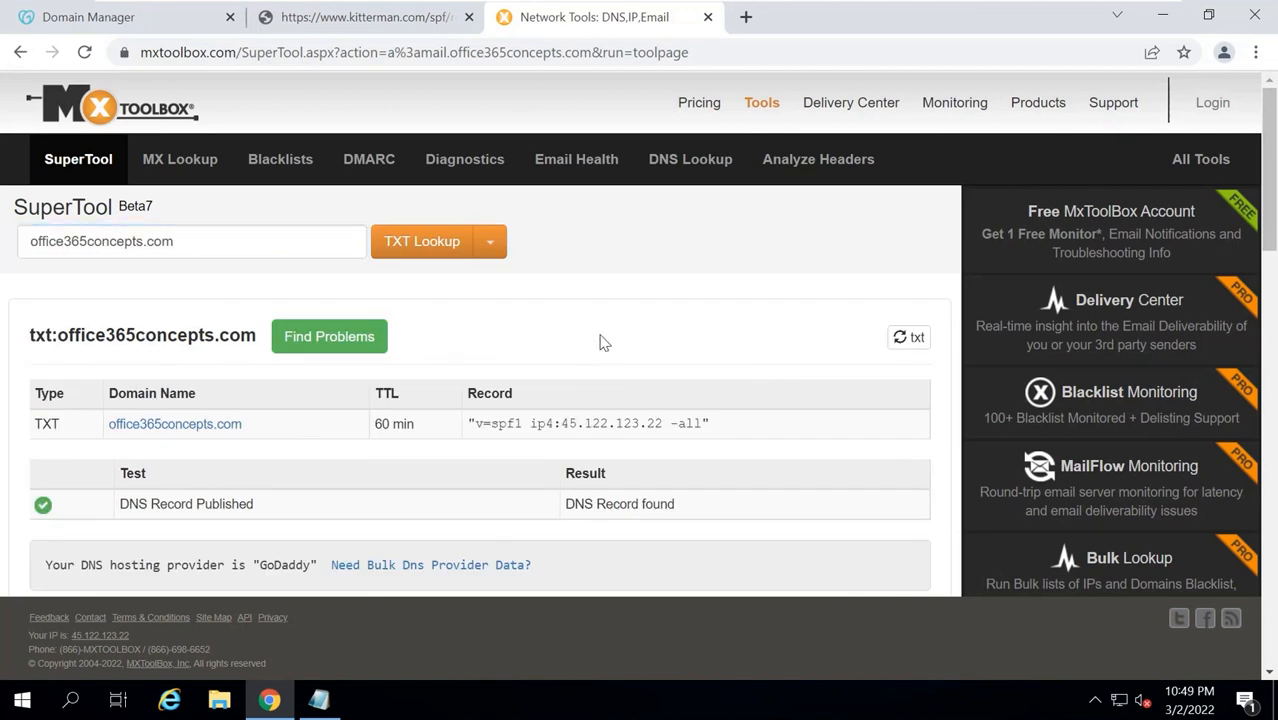
# Find the Remote Connectivity Analyzer via an exrca search and open Exchange Server's Inbound SMTP Email test.
pyautogui.click(743, 19)
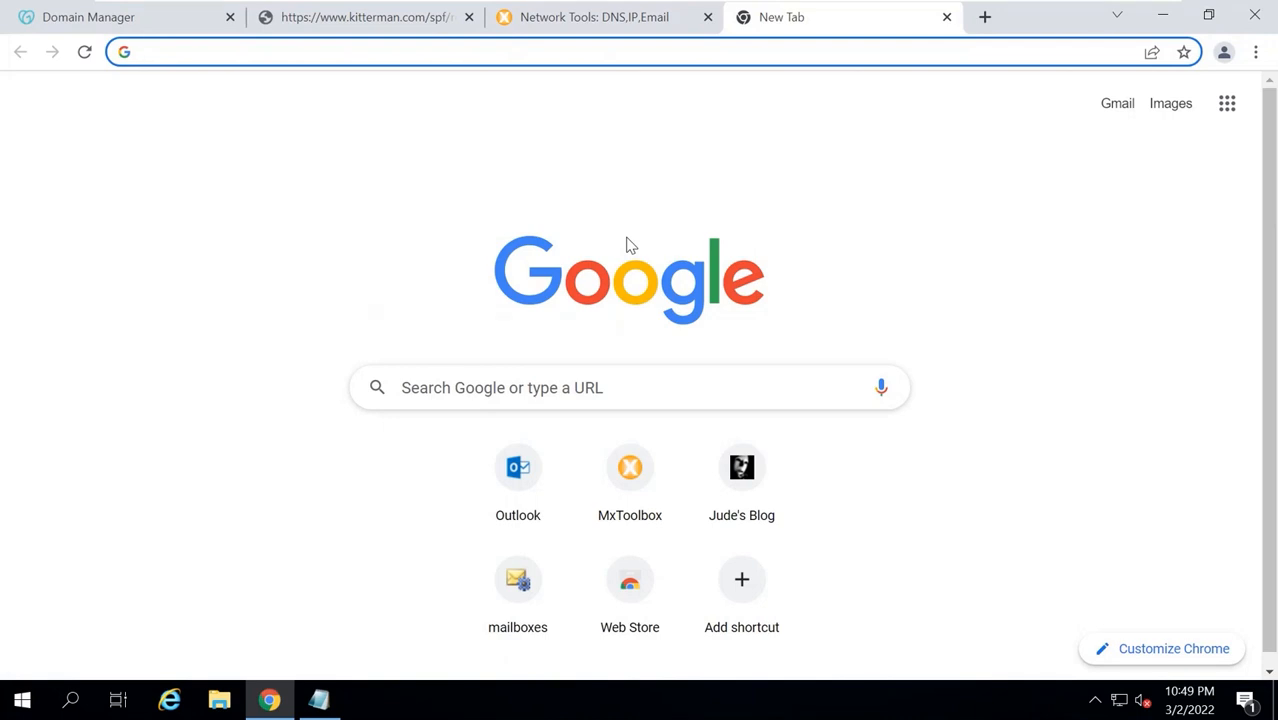
pyautogui.write('exrca')
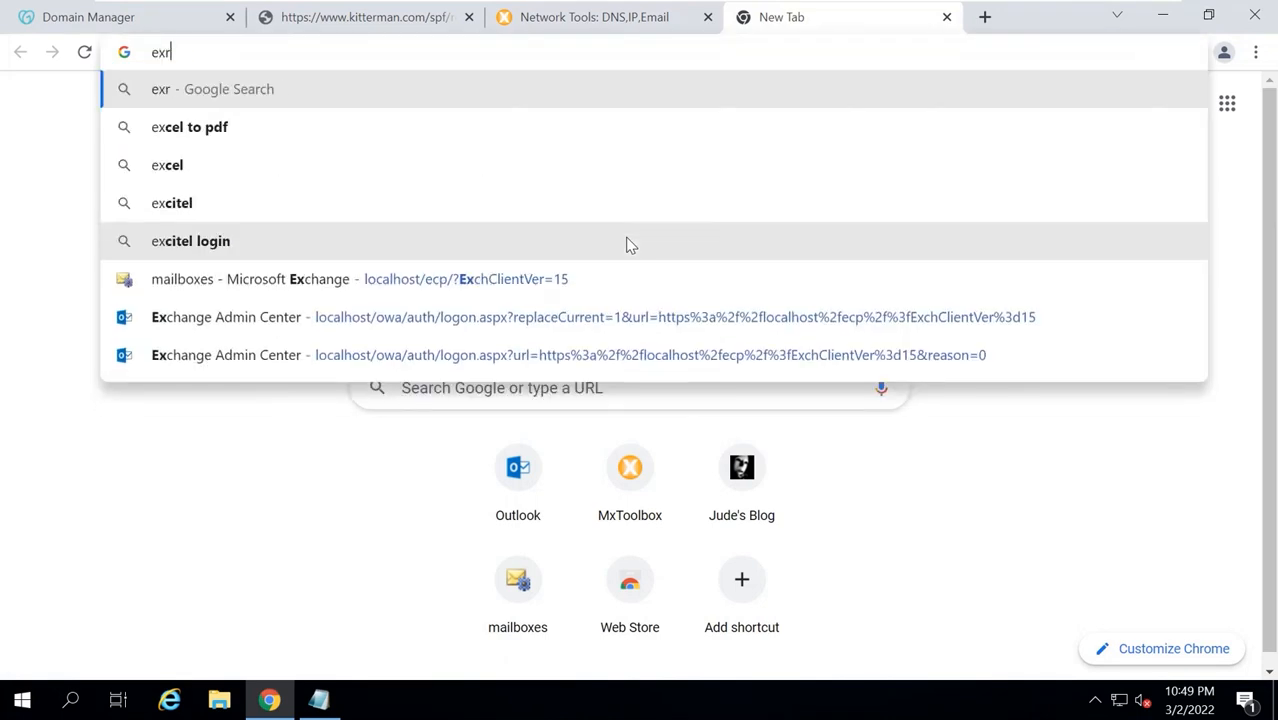
pyautogui.press('Return')
pyautogui.click(291, 291)
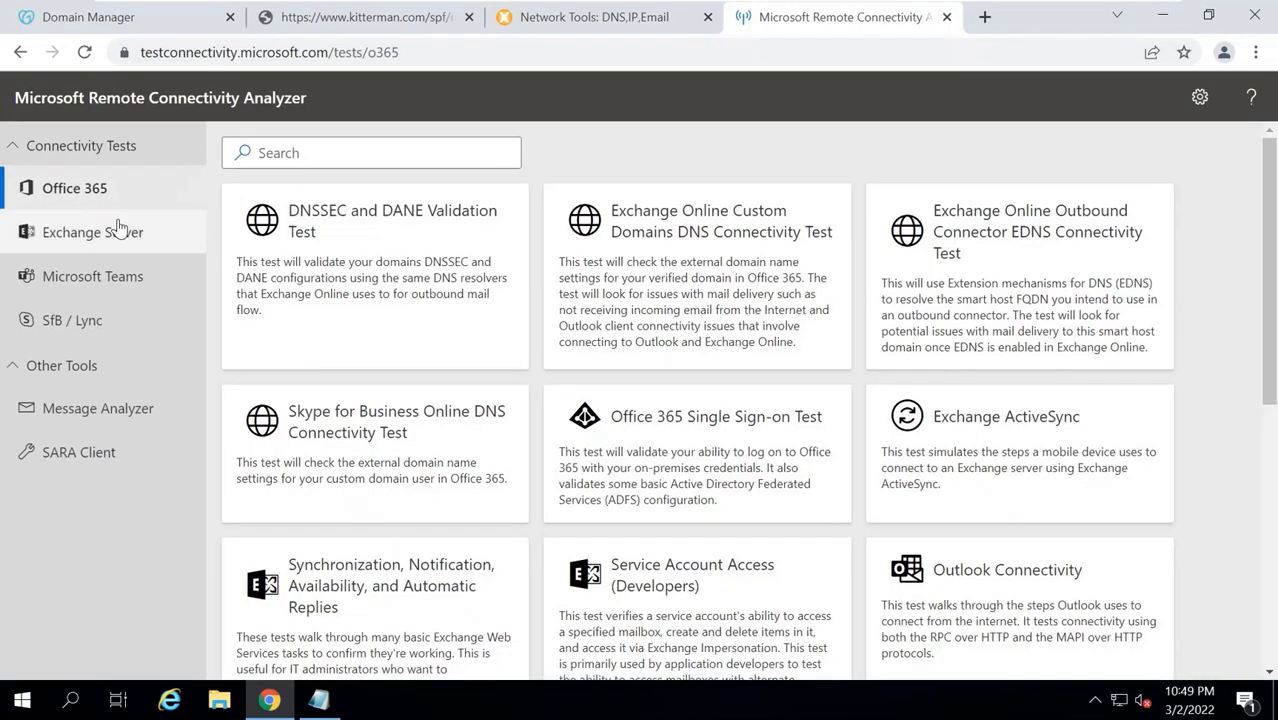
pyautogui.click(118, 227)
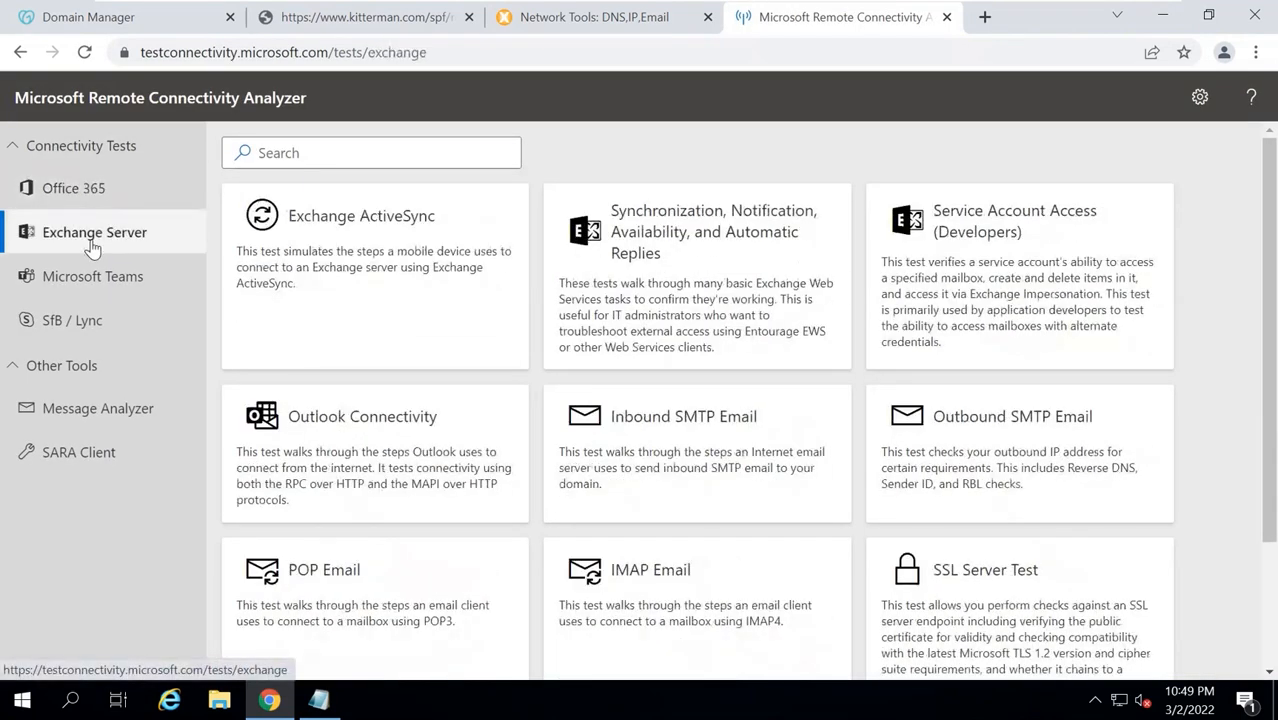
pyautogui.click(676, 451)
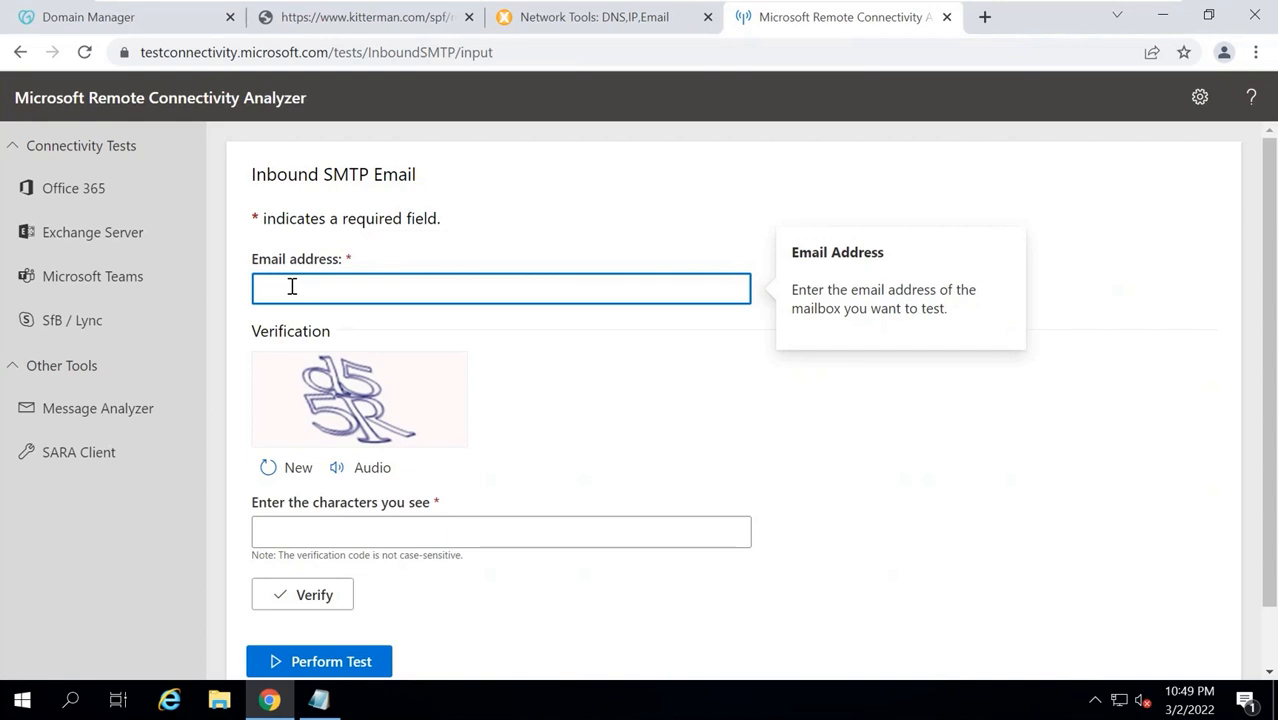
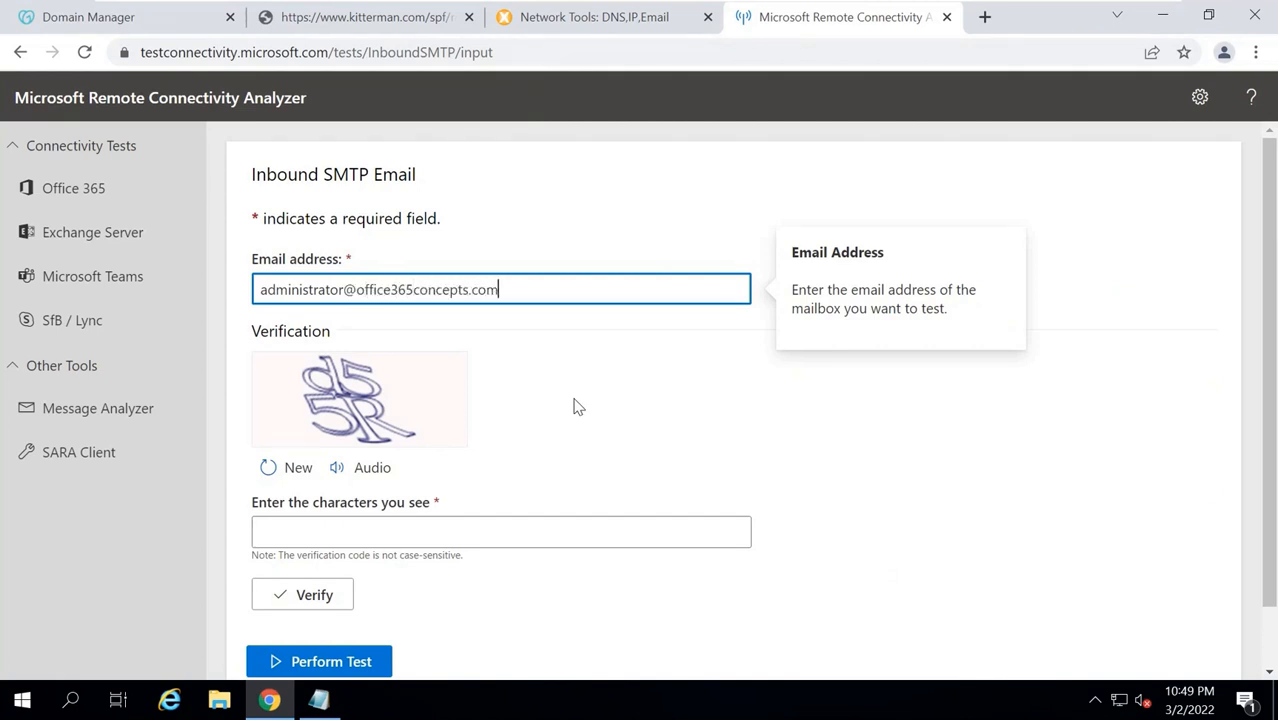
# Enter the administrator mailbox address, complete the verification characters, and perform the test.
pyautogui.click(338, 525)
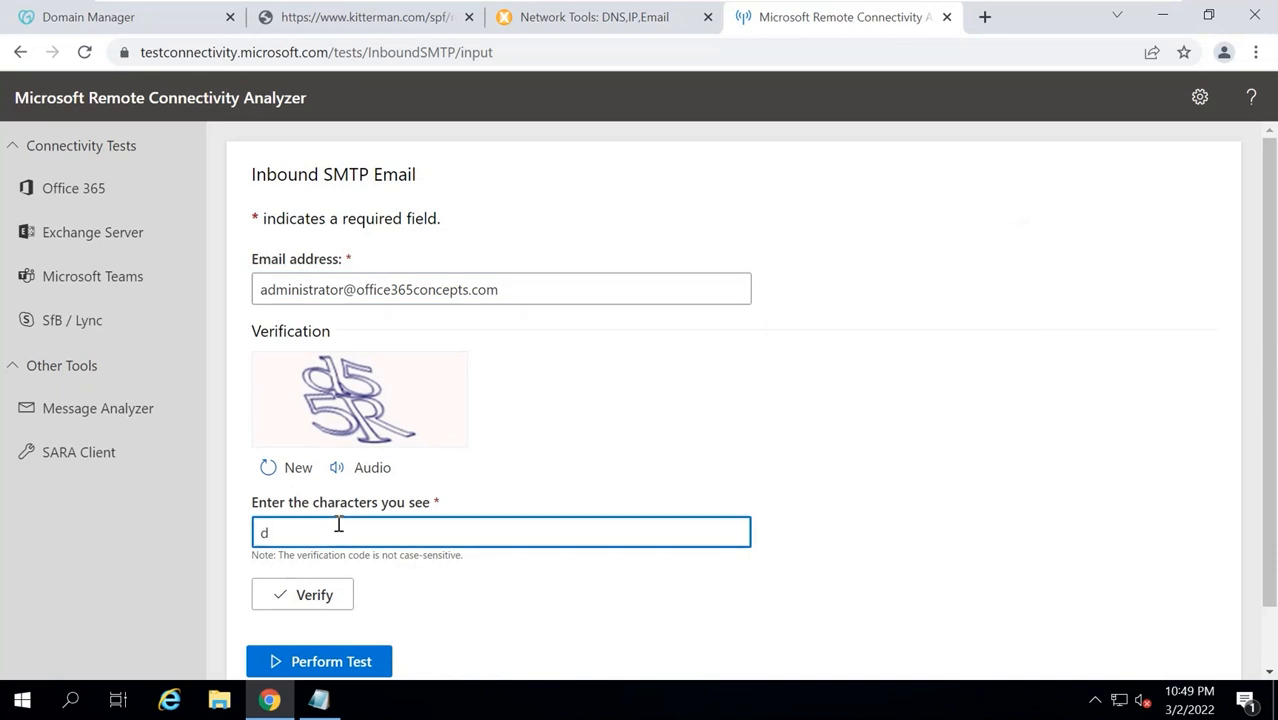
pyautogui.write('d55R')
pyautogui.click(318, 595)
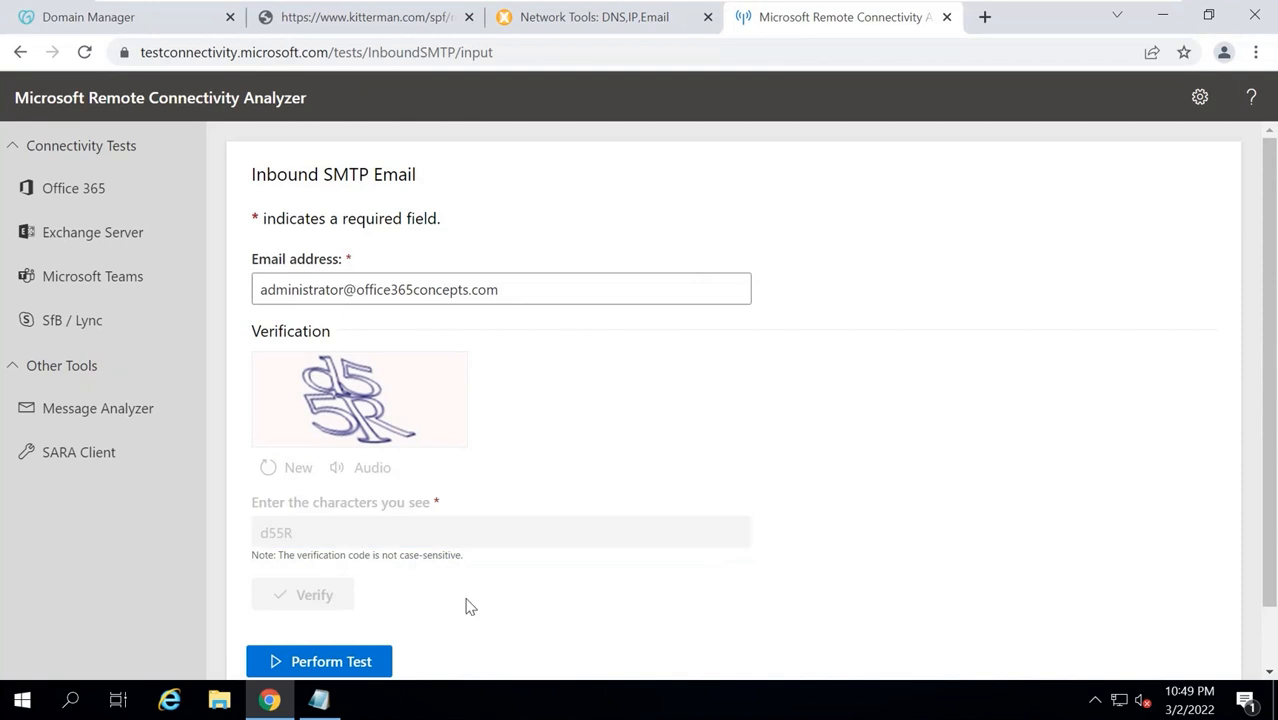
pyautogui.scroll(-2, 420, 592)
pyautogui.click(330, 597)
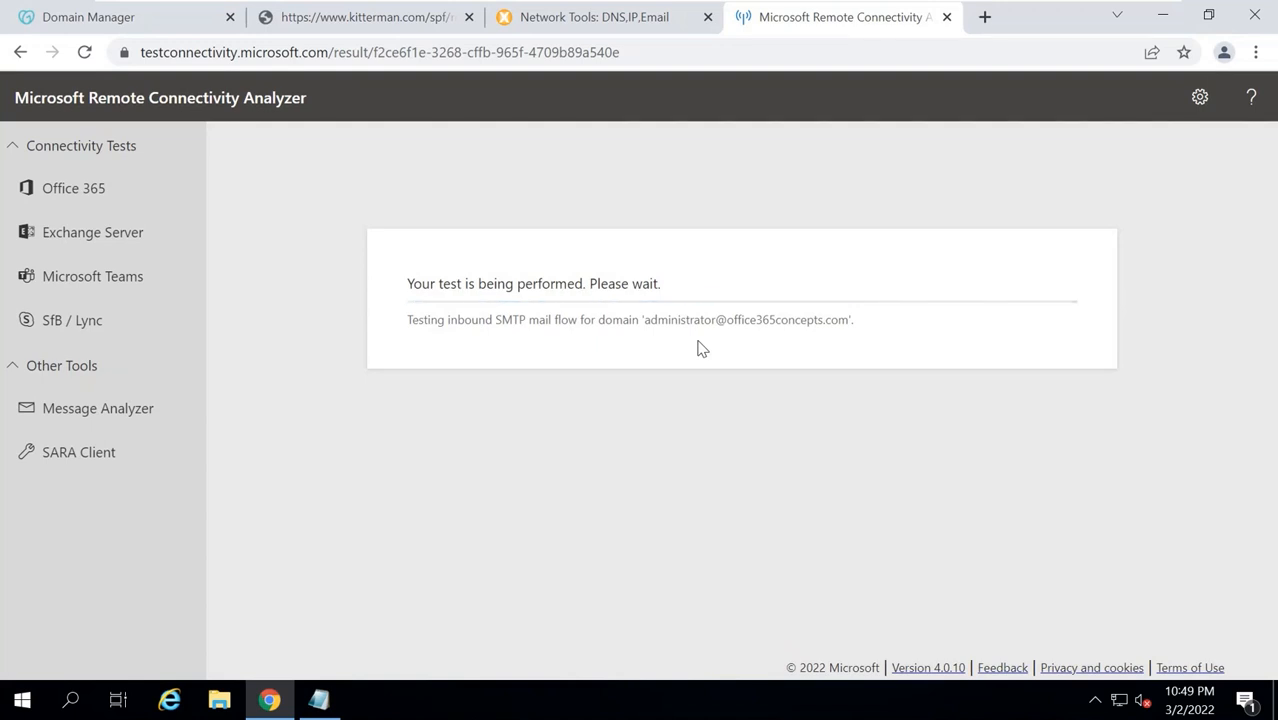
pyautogui.click(985, 17)
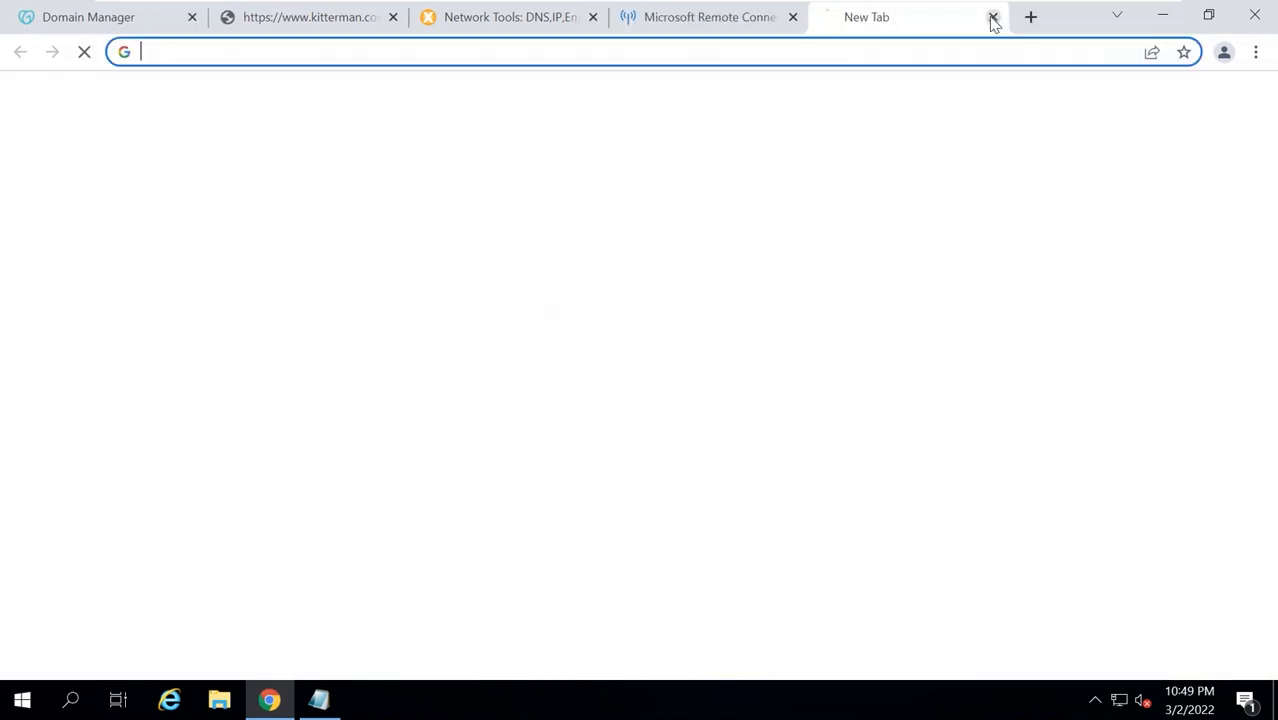
pyautogui.write('https://')
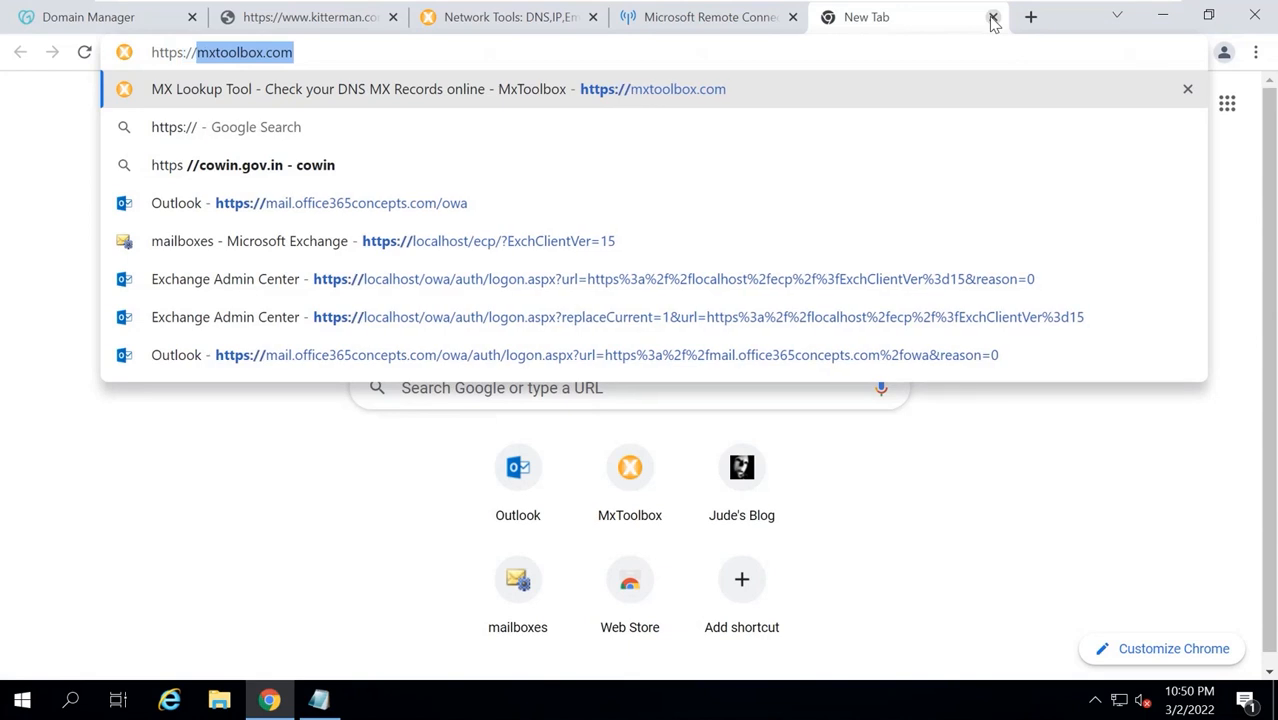
pyautogui.write('mail.office365')
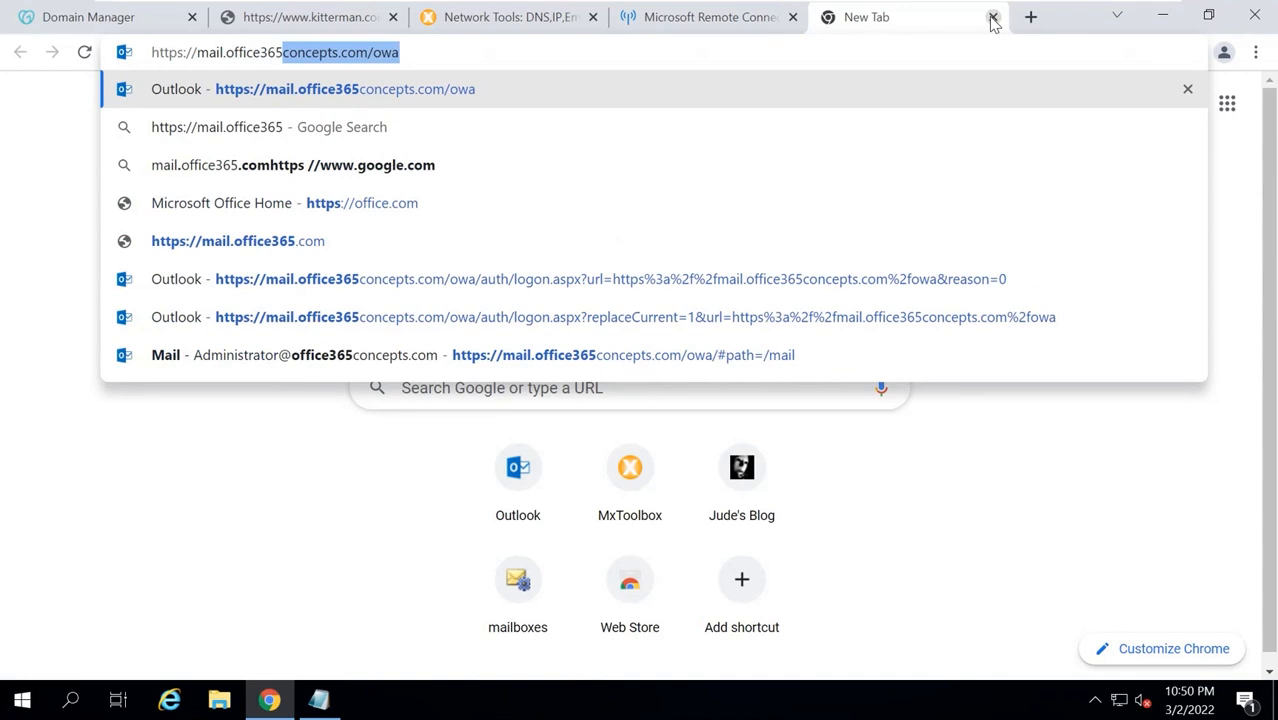
pyautogui.press('Right')
pyautogui.press('BackSpace')
pyautogui.press('BackSpace')
pyautogui.press('BackSpace')
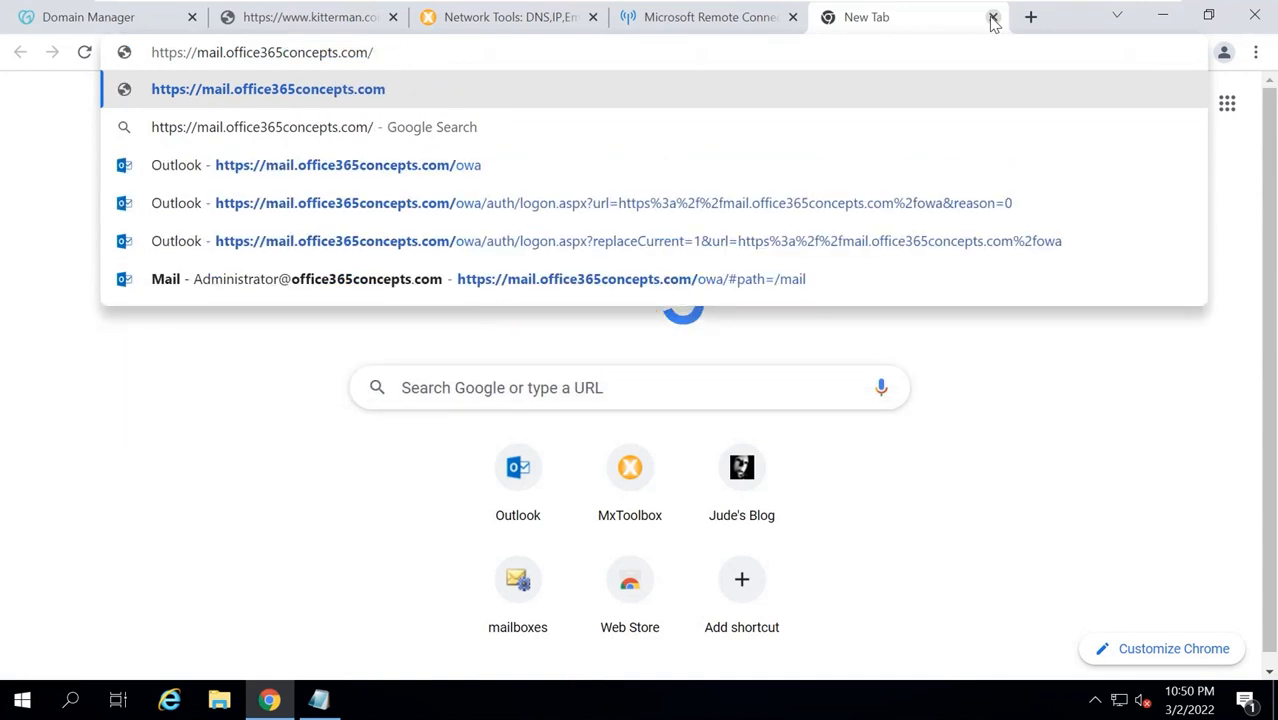
pyautogui.write('ecp')
pyautogui.press('Return')
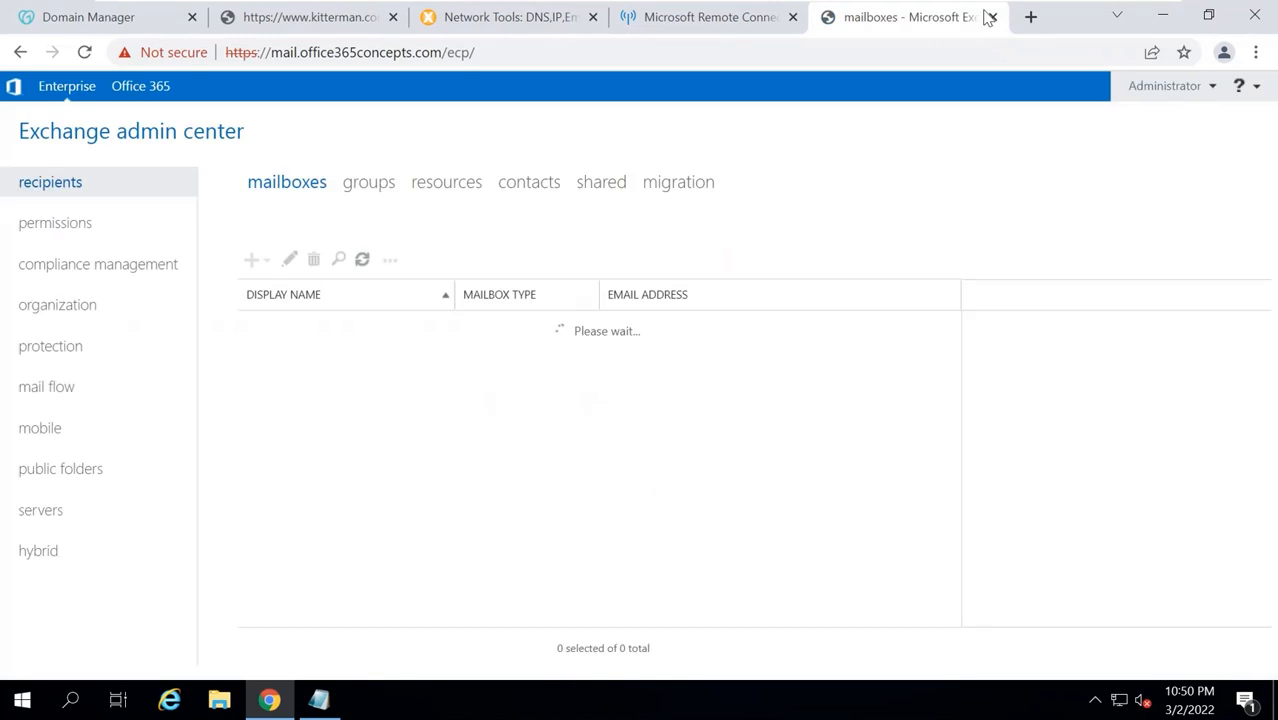
pyautogui.click(737, 27)
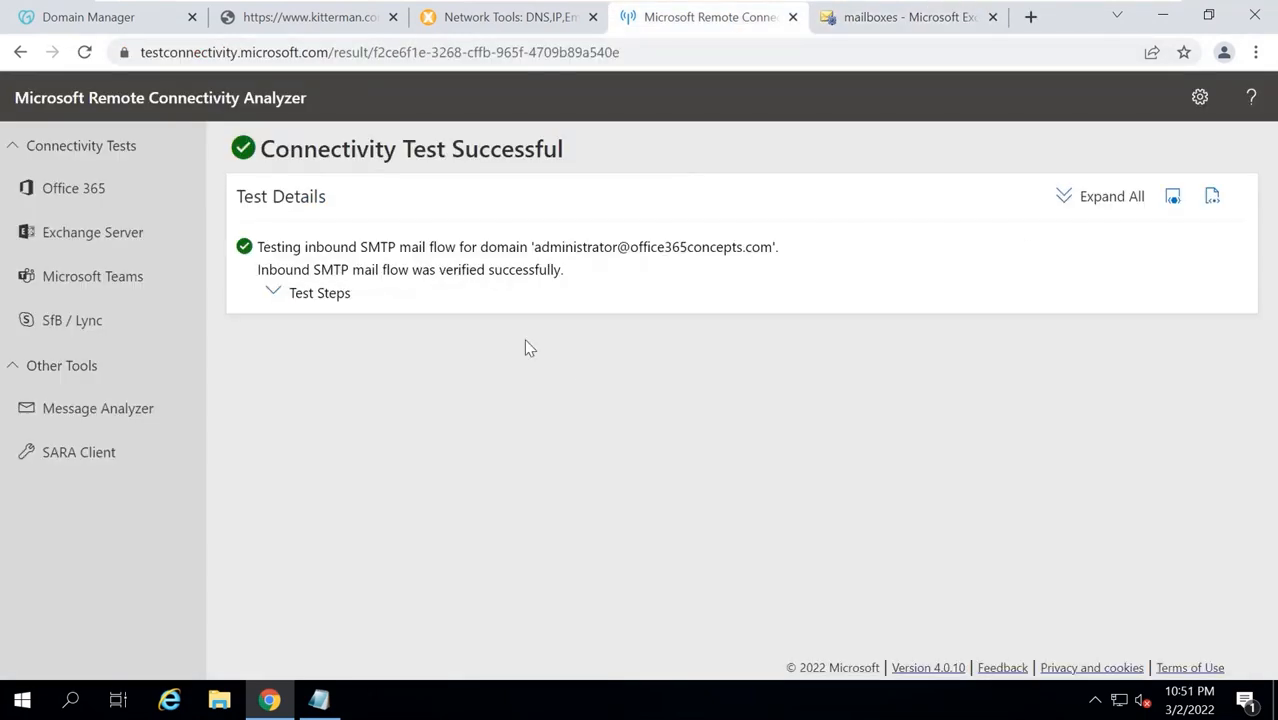
# Expand all test steps and review the DNS MX record lookup results.
pyautogui.click(1092, 205)
pyautogui.scroll(-2, 601, 413)
pyautogui.scroll(2, 601, 413)
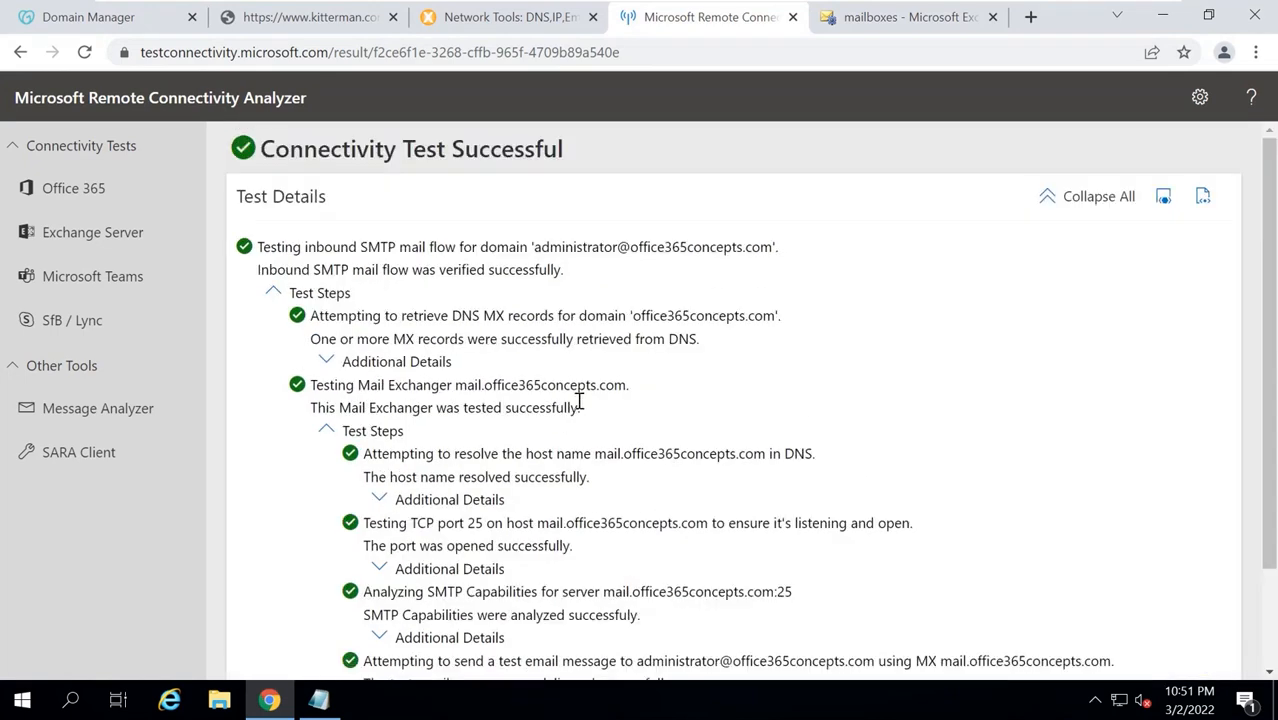
pyautogui.moveTo(426, 316); pyautogui.dragTo(776, 312)
pyautogui.click(634, 309)
pyautogui.click(477, 345)
pyautogui.moveTo(378, 338); pyautogui.dragTo(672, 346)
pyautogui.click(673, 356)
# Review the successful port 25 connection to mail.office365concepts.com and the test message recipient.
pyautogui.scroll(-2, 673, 394)
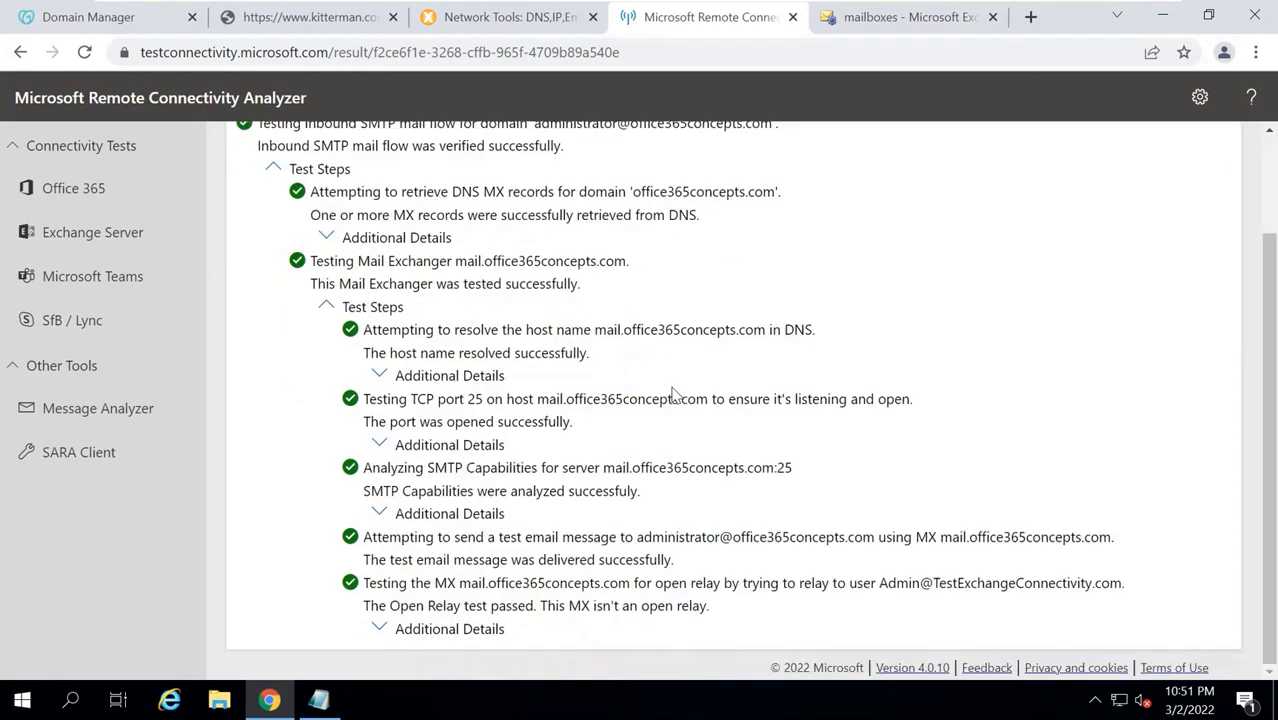
pyautogui.moveTo(409, 399); pyautogui.dragTo(607, 399)
pyautogui.click(610, 399)
pyautogui.moveTo(688, 398); pyautogui.dragTo(714, 398)
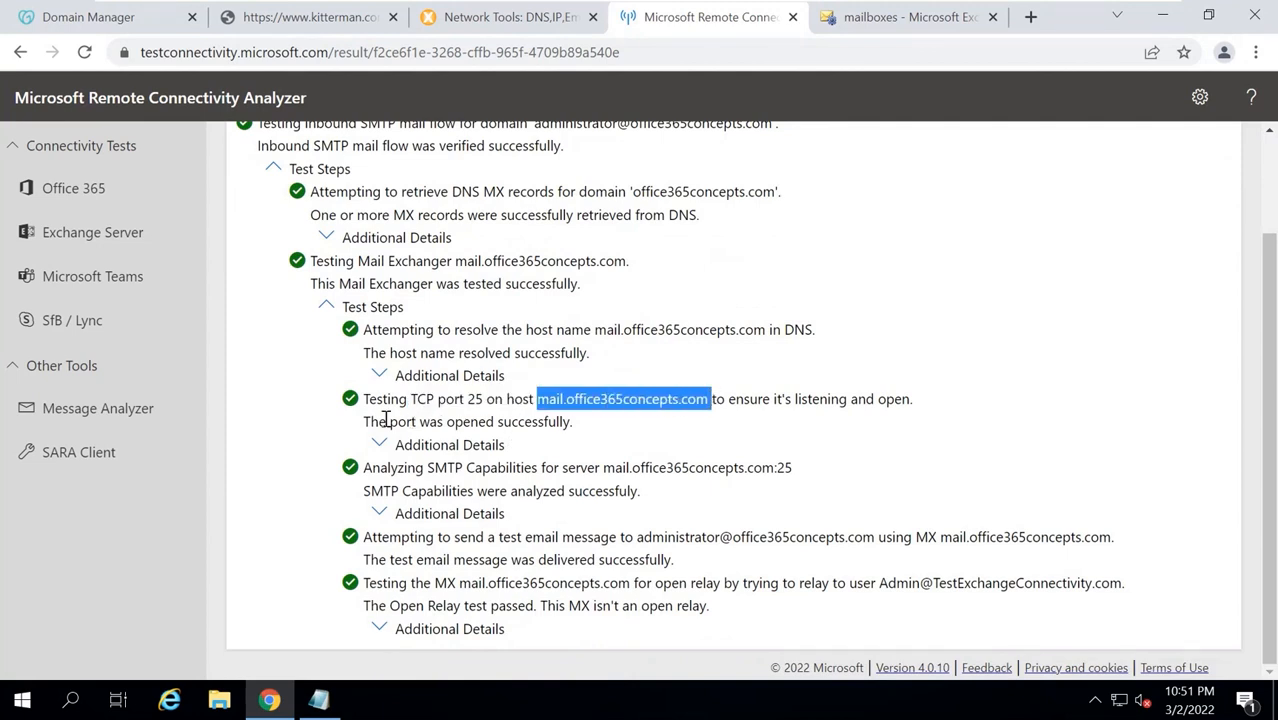
pyautogui.moveTo(388, 421); pyautogui.dragTo(572, 421)
pyautogui.click(685, 528)
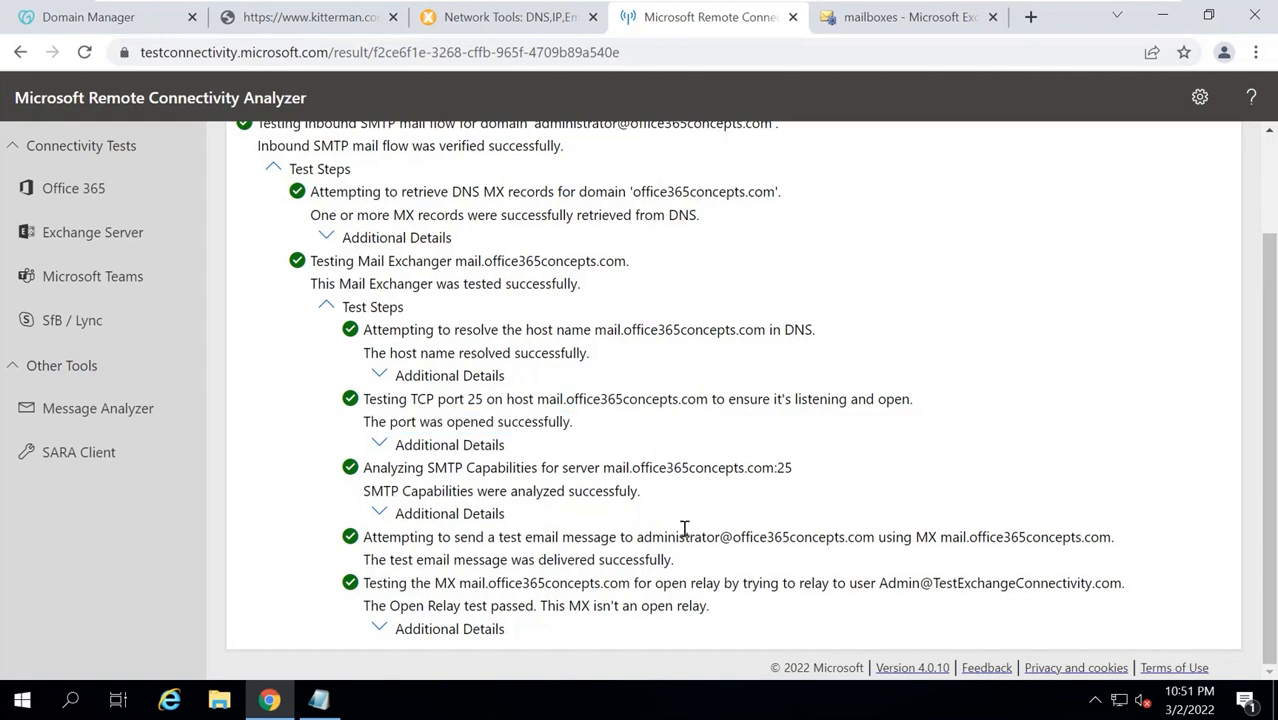
pyautogui.moveTo(637, 537); pyautogui.dragTo(876, 538)
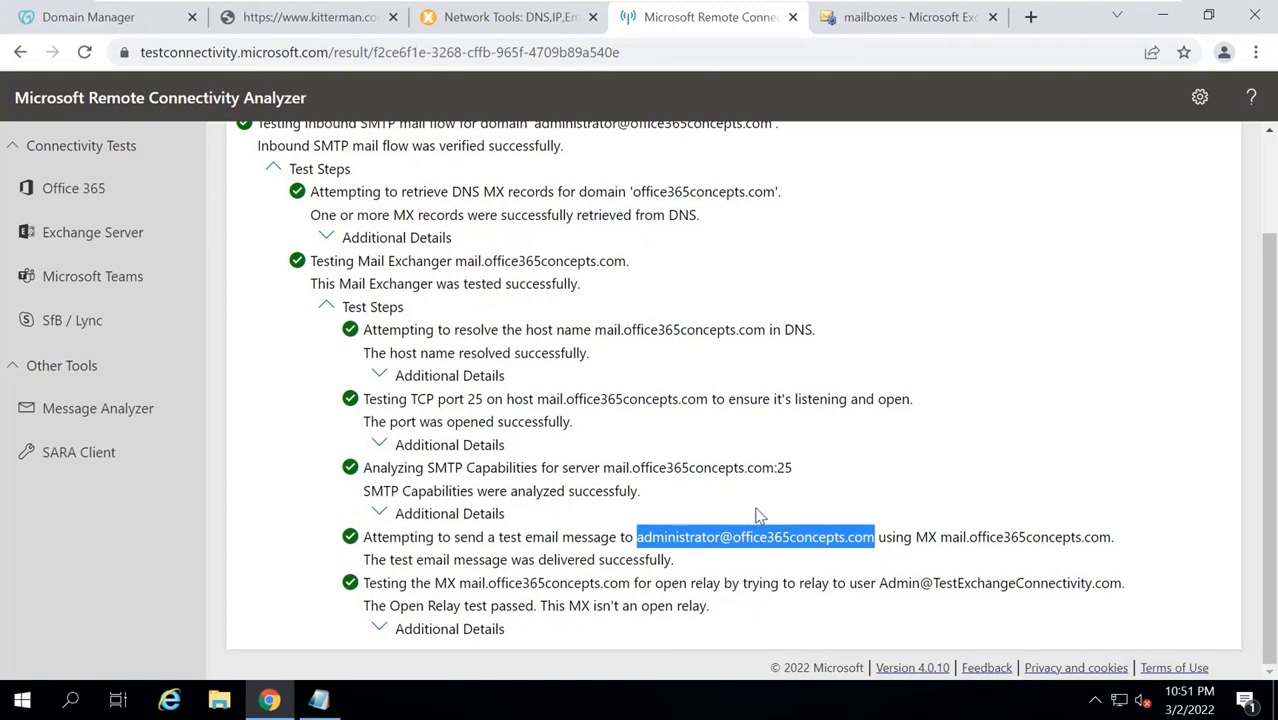
pyautogui.click(658, 543)
pyautogui.moveTo(637, 537); pyautogui.dragTo(876, 537)
pyautogui.click(1031, 17)
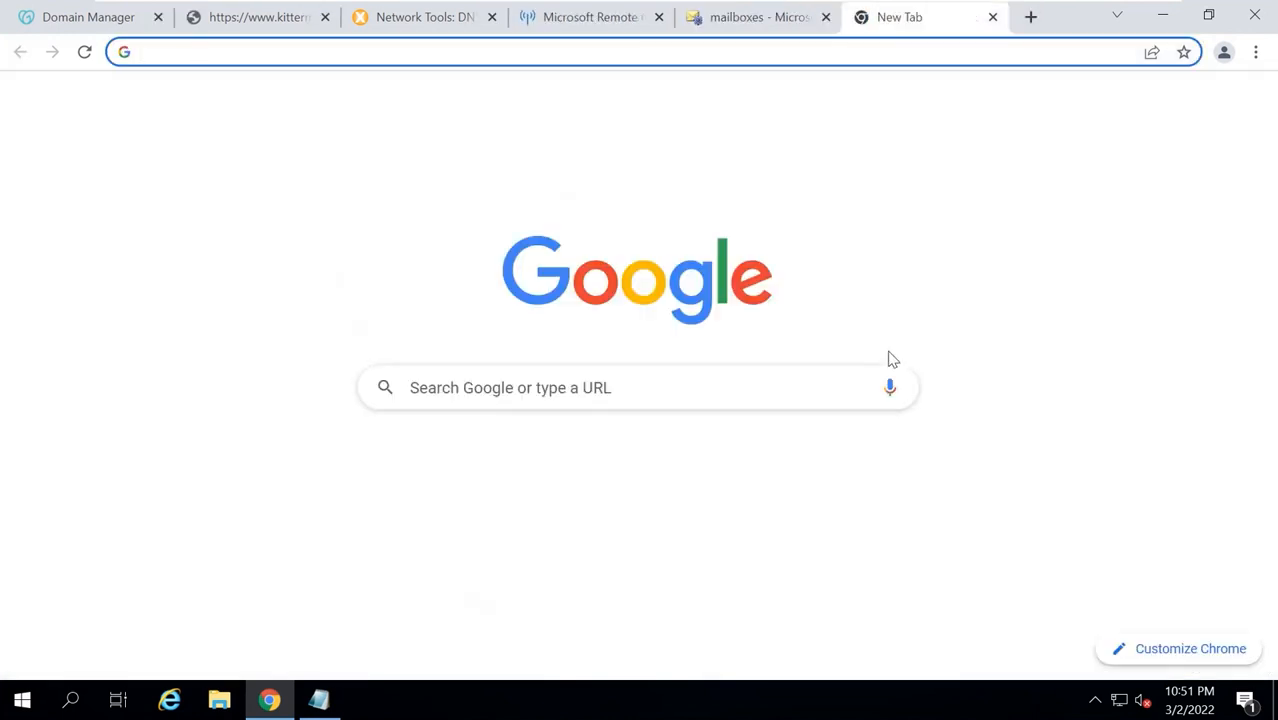
pyautogui.write('https')
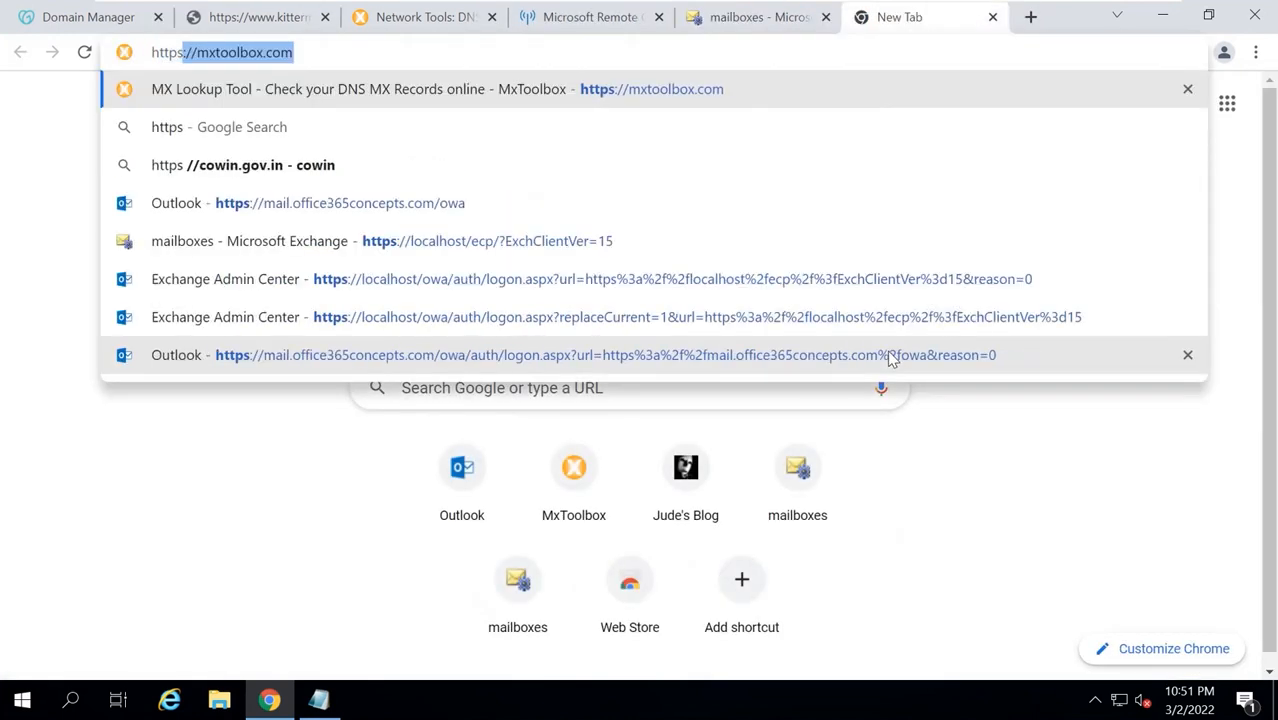
pyautogui.write('://mail')
pyautogui.press('Right')
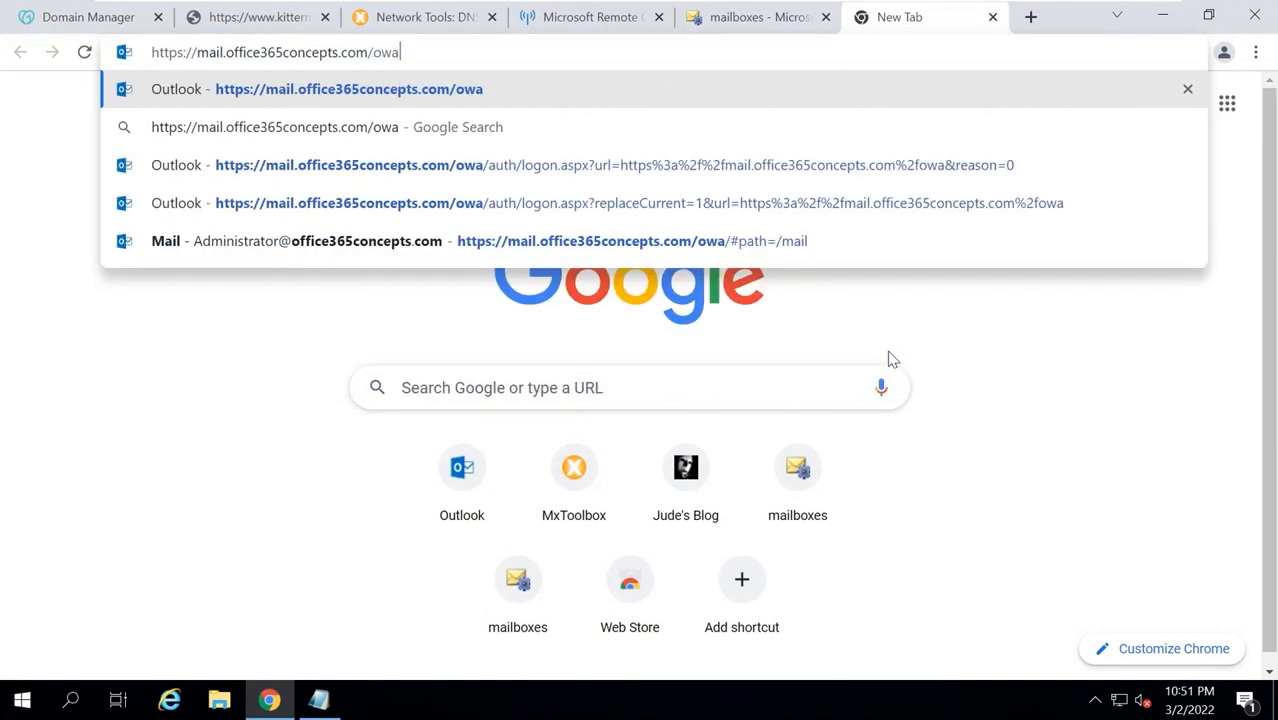
pyautogui.press('Return')
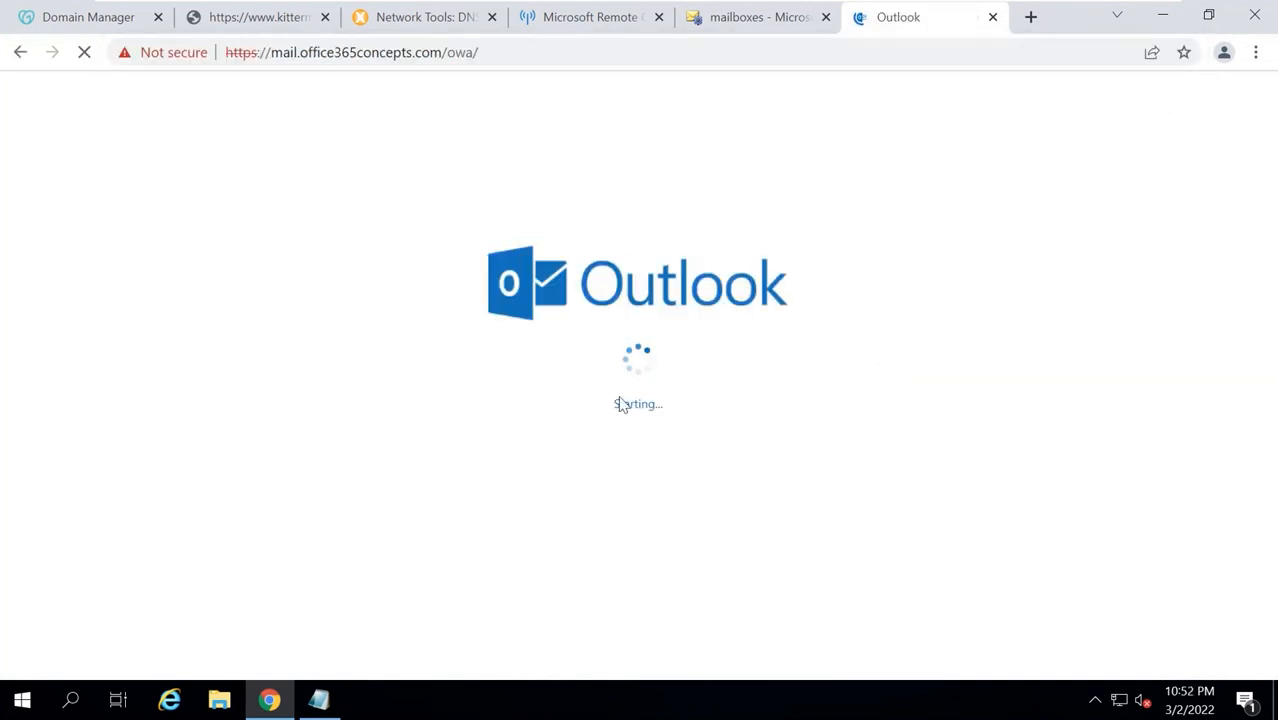
pyautogui.click(392, 258)
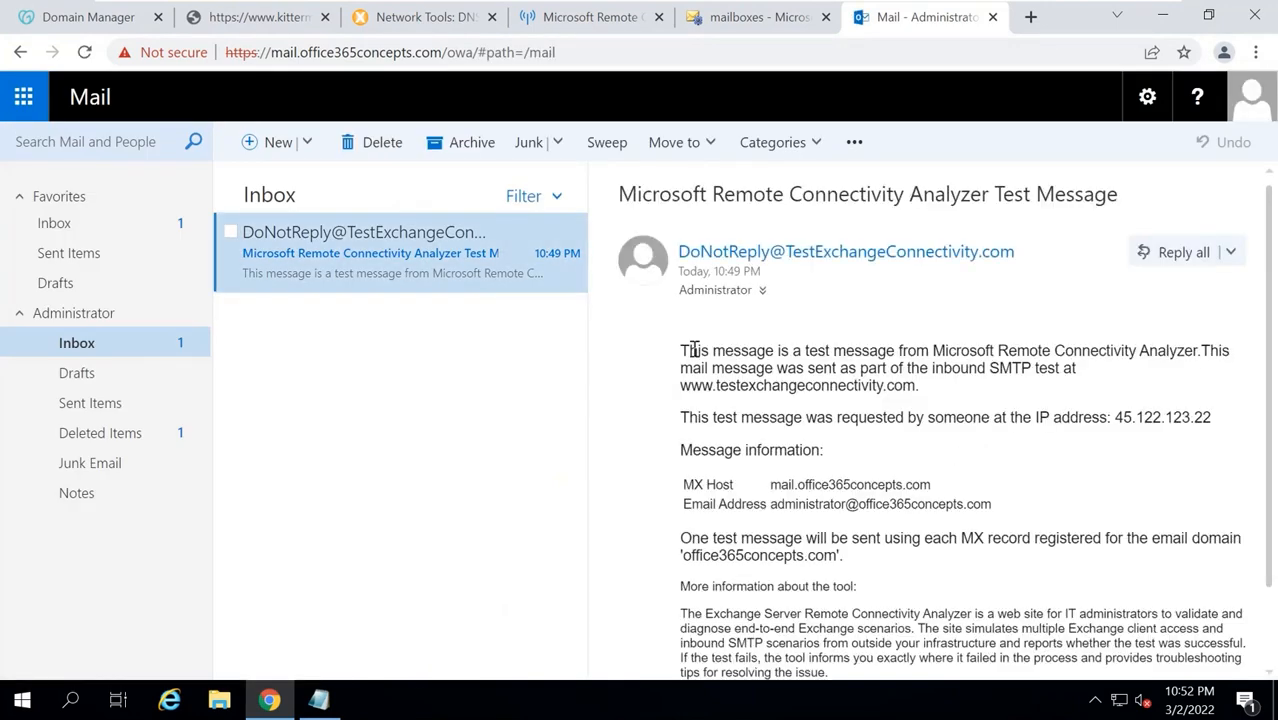
# Read the message body: its inbound SMTP test origin, testexchangeconnectivity.com link and subject heading.
pyautogui.moveTo(681, 352); pyautogui.dragTo(1200, 352)
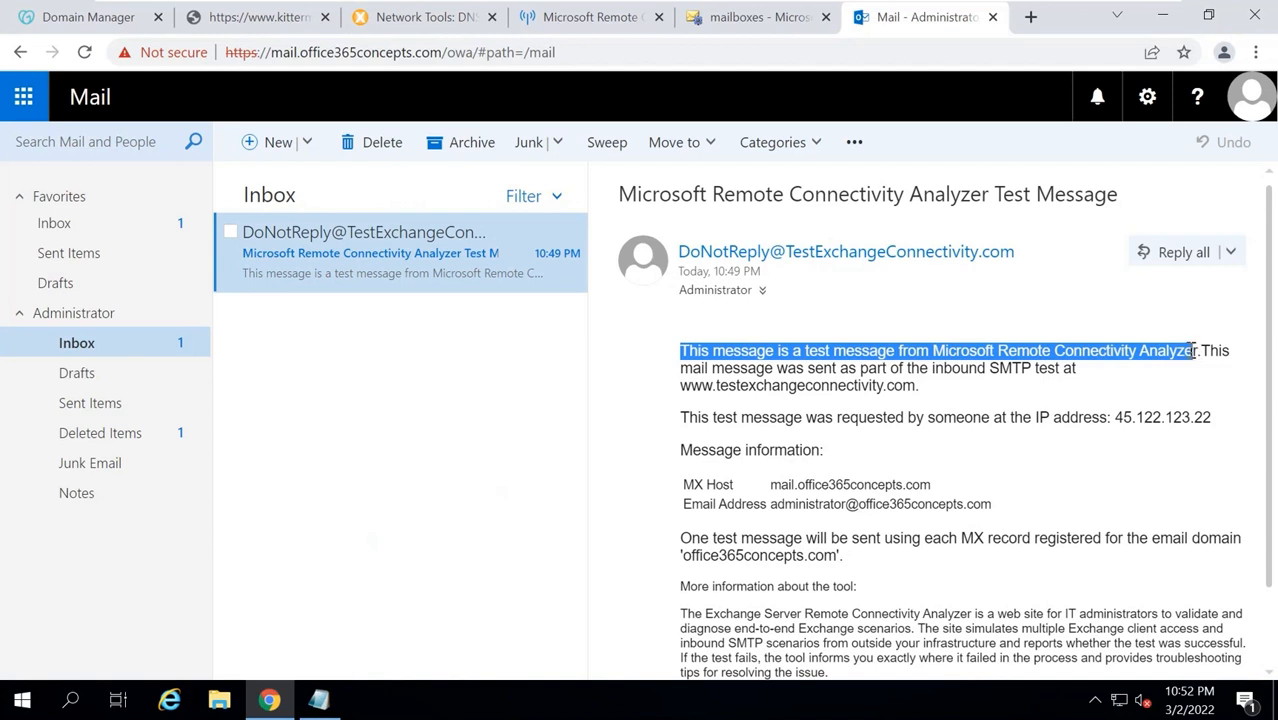
pyautogui.moveTo(694, 369); pyautogui.dragTo(1083, 383)
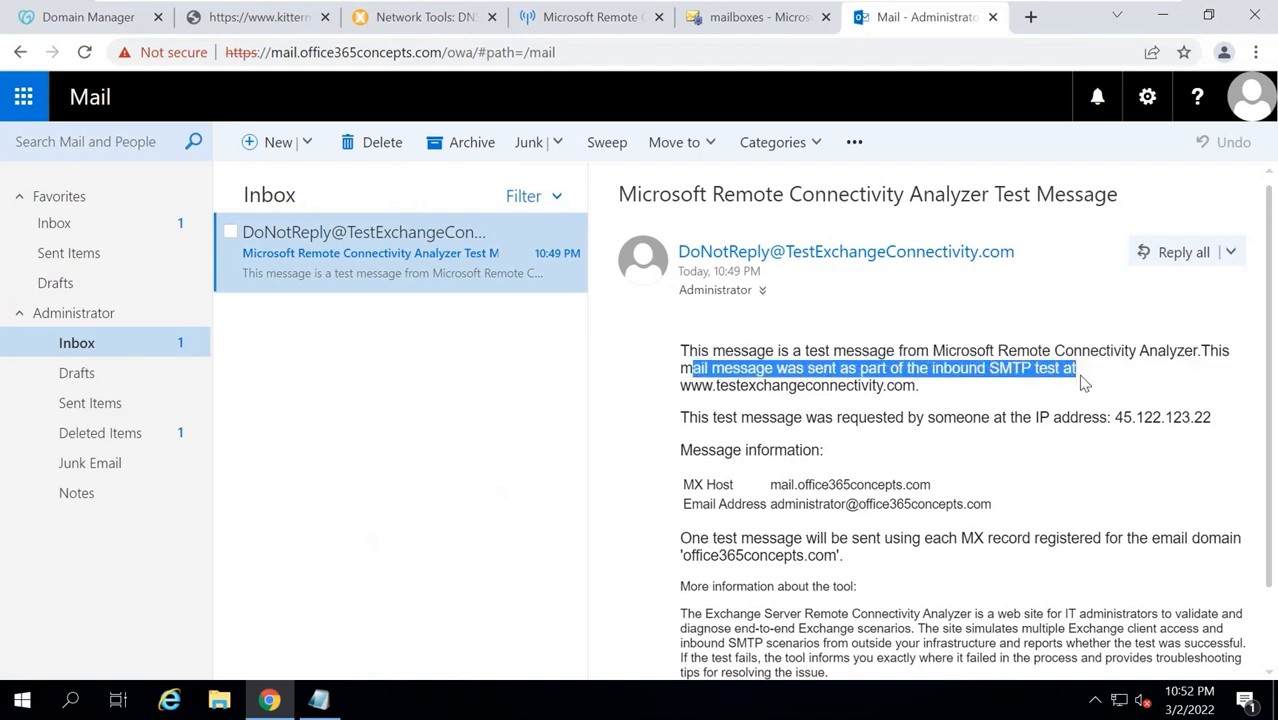
pyautogui.moveTo(716, 388); pyautogui.dragTo(938, 392)
pyautogui.click(940, 393)
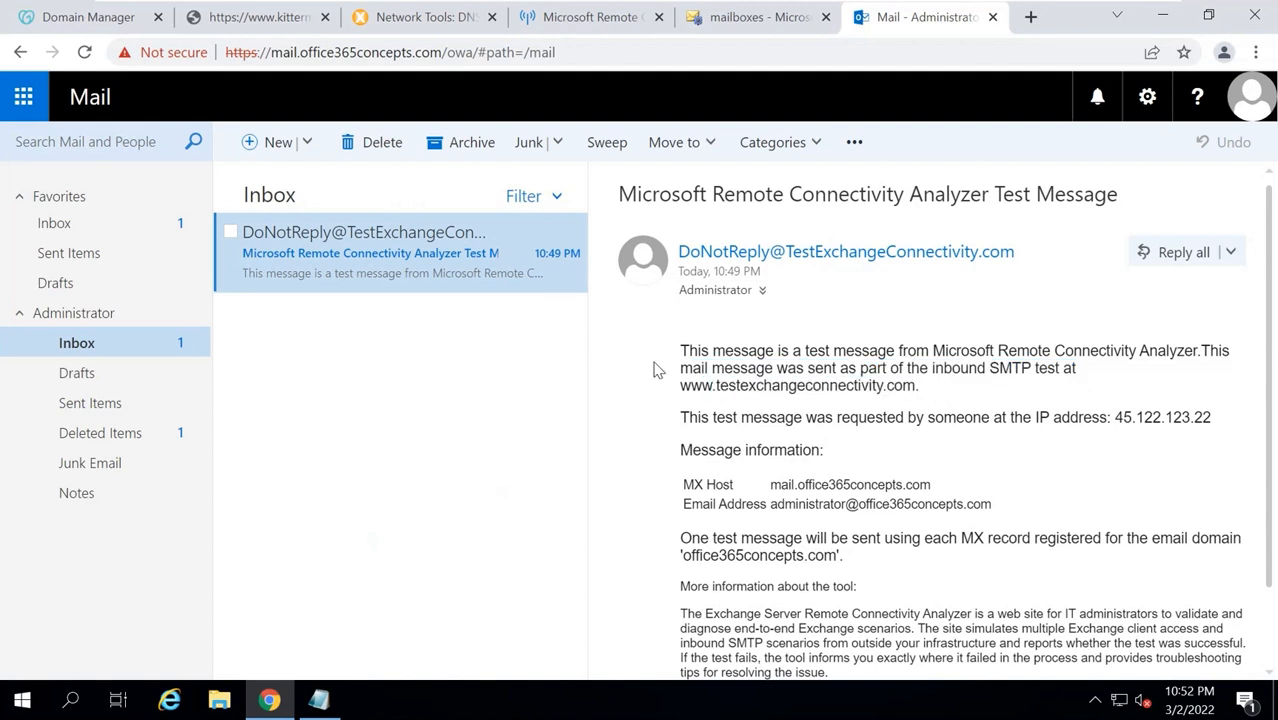
pyautogui.moveTo(674, 195); pyautogui.dragTo(1054, 203)
pyautogui.click(1053, 207)
# Load gmail.com in a new browser tab and sign in to Gmail.
pyautogui.click(1030, 17)
pyautogui.write('gmail.com')
pyautogui.press('Return')
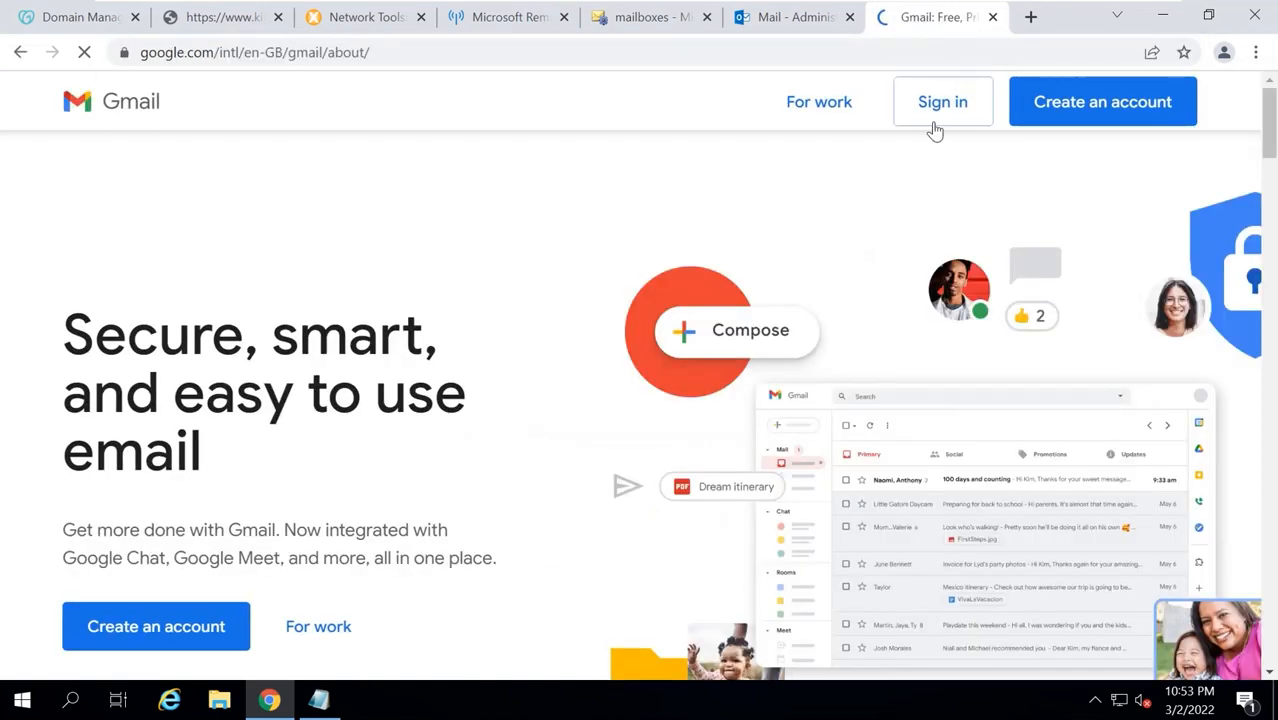
pyautogui.click(934, 120)
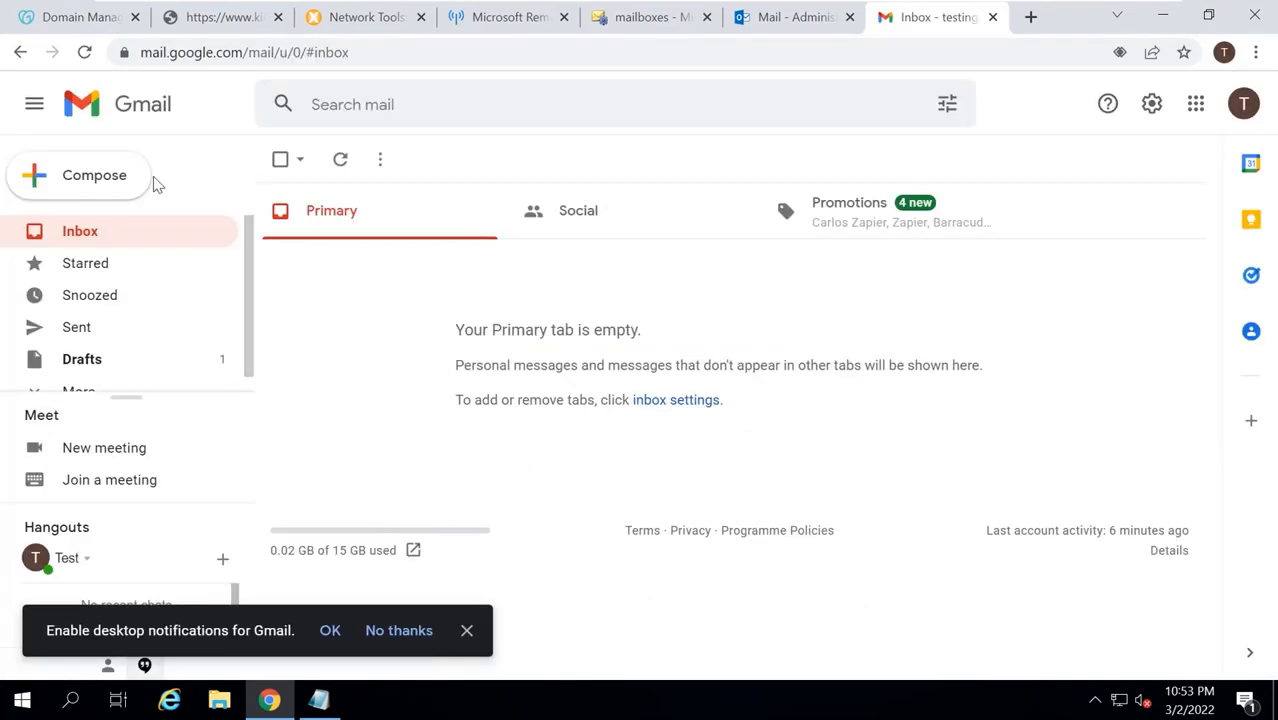
# Email the Exchange administrator 'This is a test email from Gmail Account', repeating the subject in the body.
pyautogui.click(148, 178)
pyautogui.write('adminis')
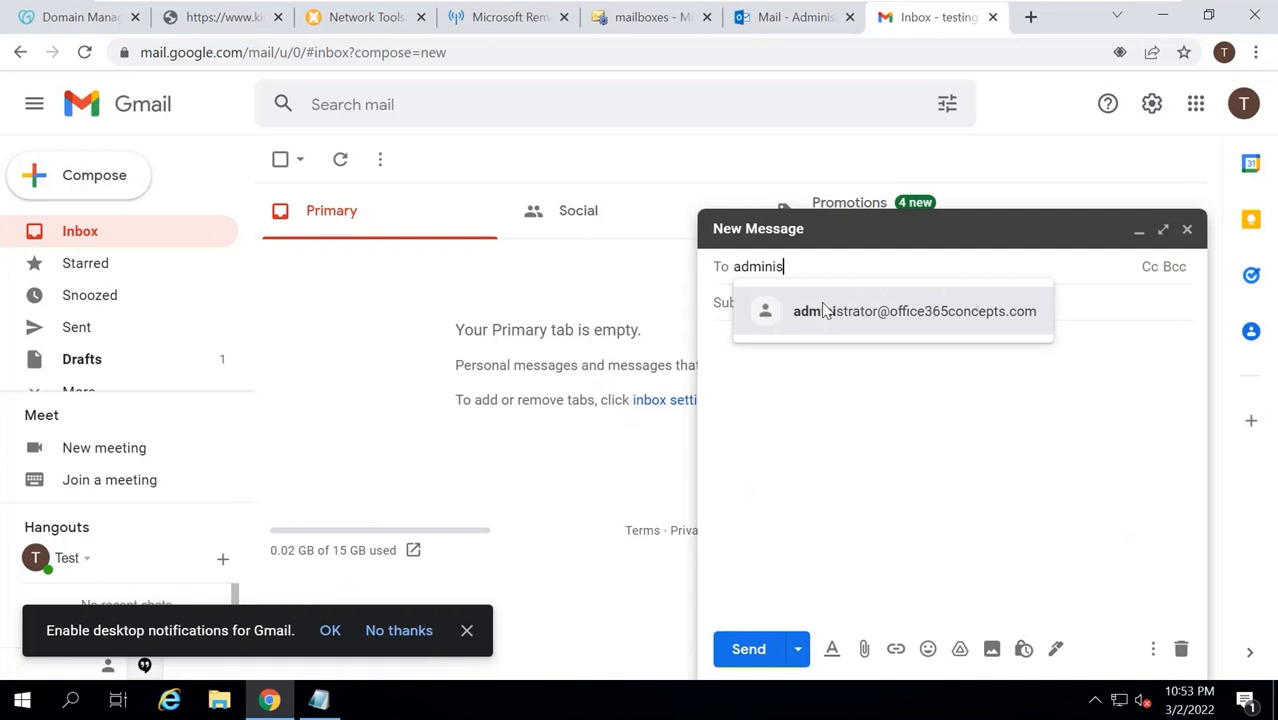
pyautogui.write('trator')
pyautogui.click(822, 311)
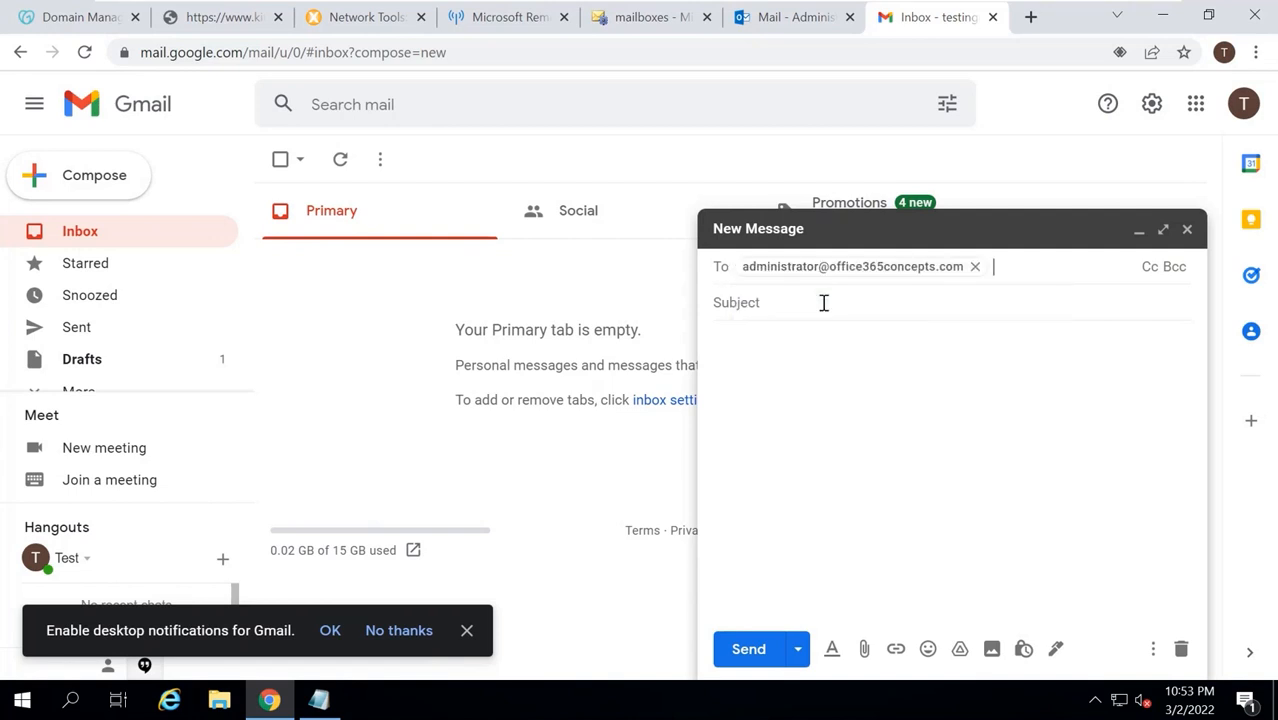
pyautogui.click(767, 303)
pyautogui.write('This is')
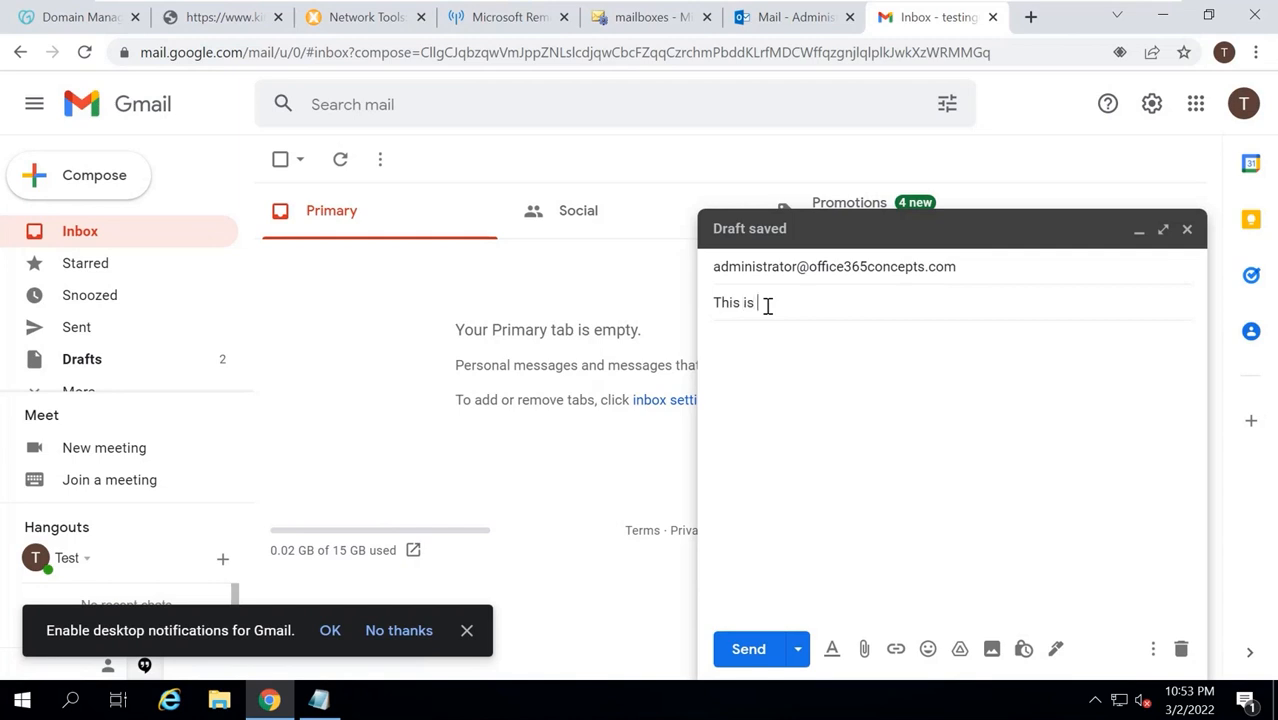
pyautogui.write(' a test email from Gmail Account')
pyautogui.hotkey('ctrl', 'a')
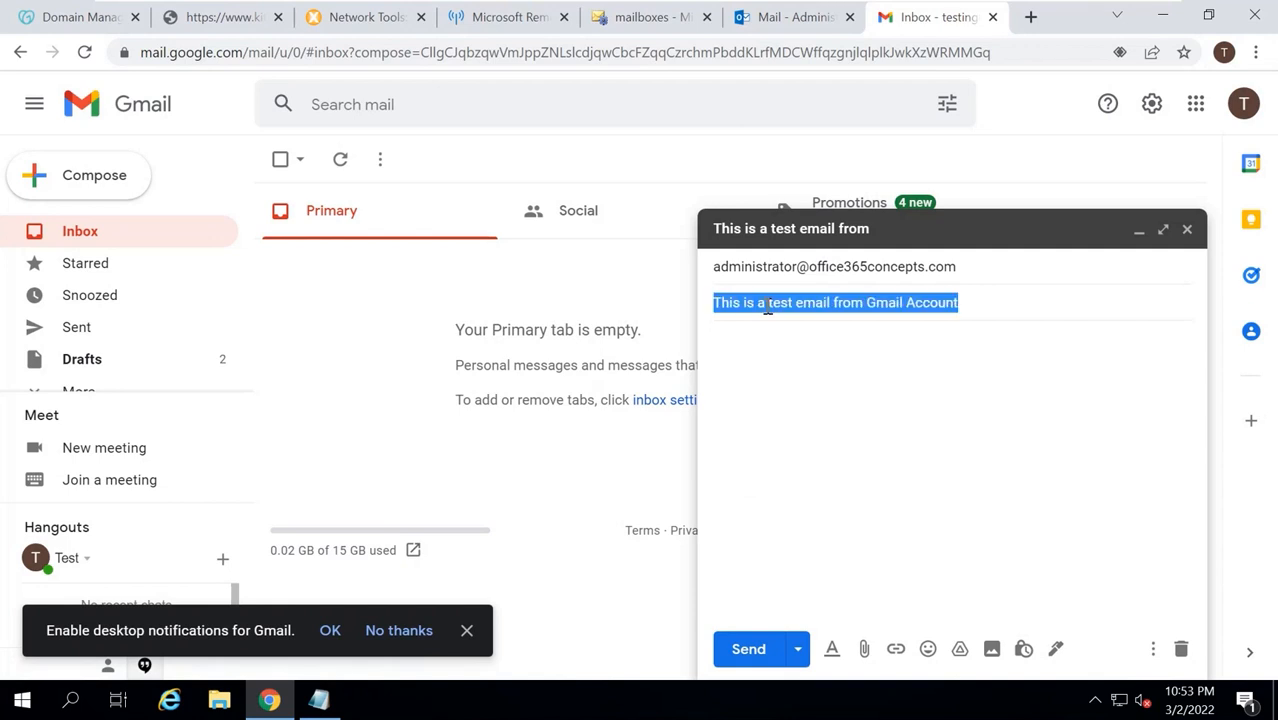
pyautogui.hotkey('ctrl', 'c')
pyautogui.press('Tab')
pyautogui.hotkey('ctrl', 'v')
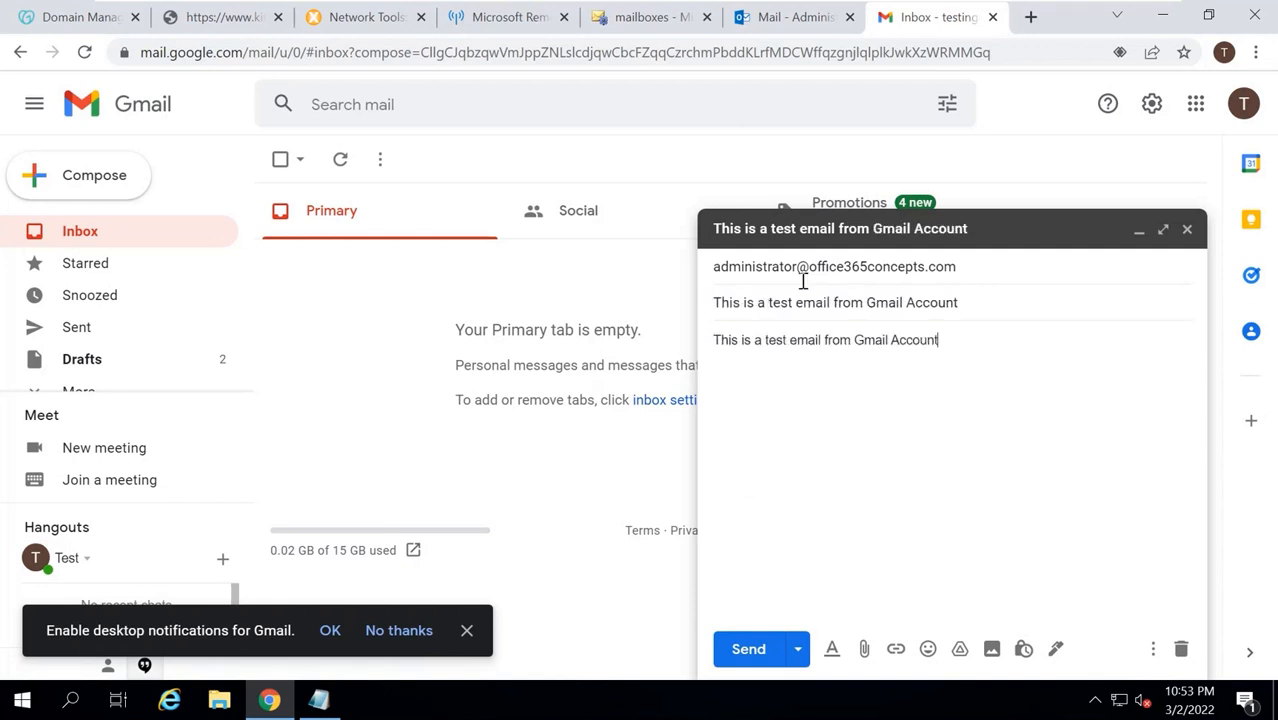
pyautogui.click(748, 649)
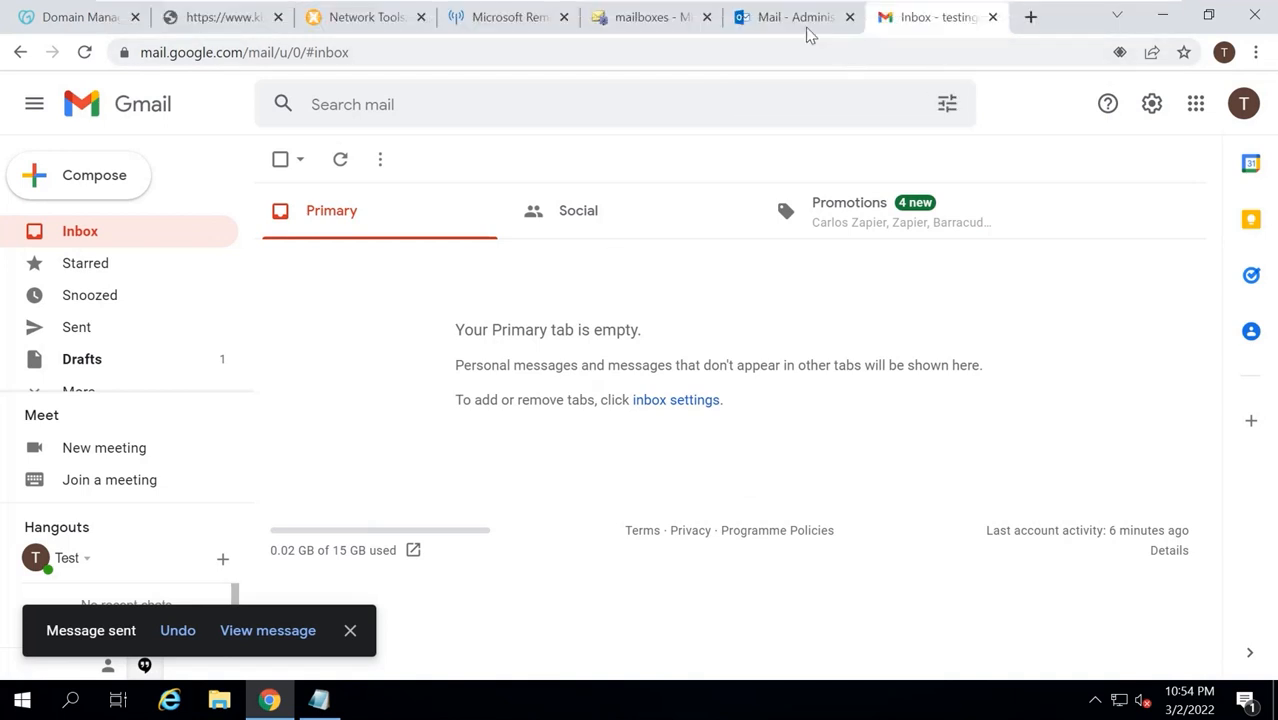
pyautogui.click(806, 28)
# Delete the old analyzer message and permanently remove all three messages from Deleted Items.
pyautogui.click(230, 233)
pyautogui.click(390, 146)
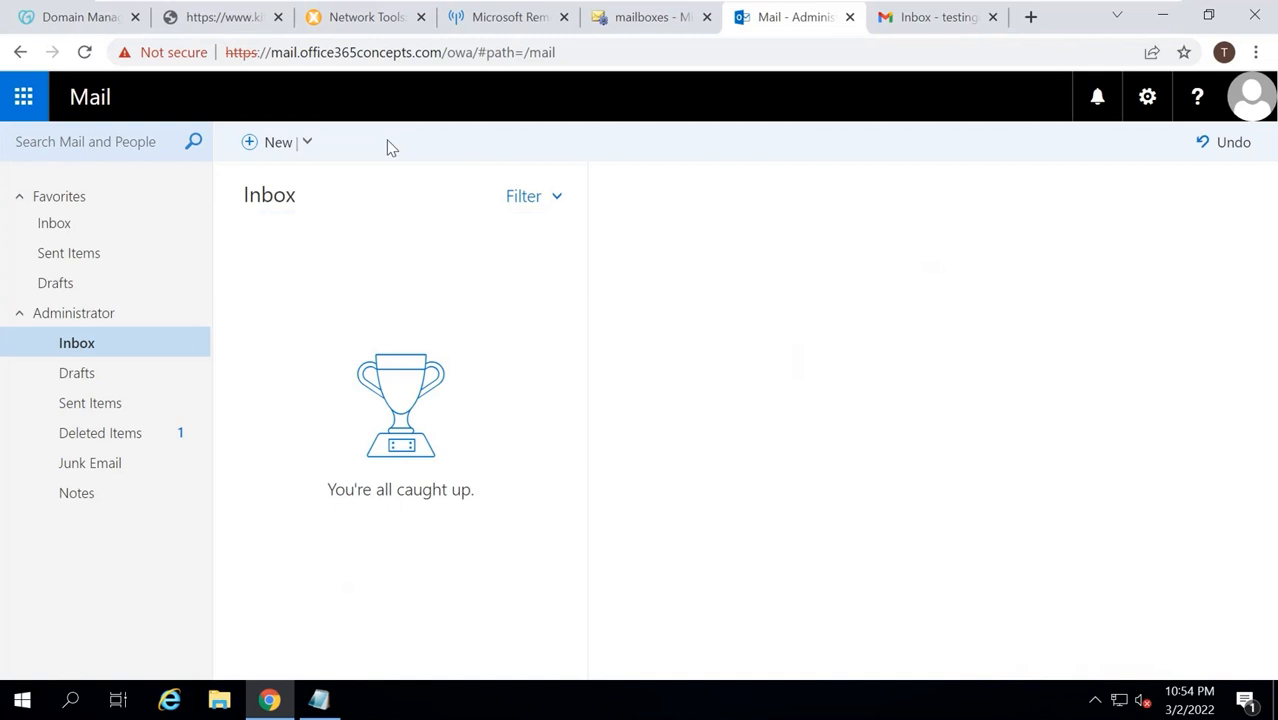
pyautogui.click(158, 428)
pyautogui.click(230, 195)
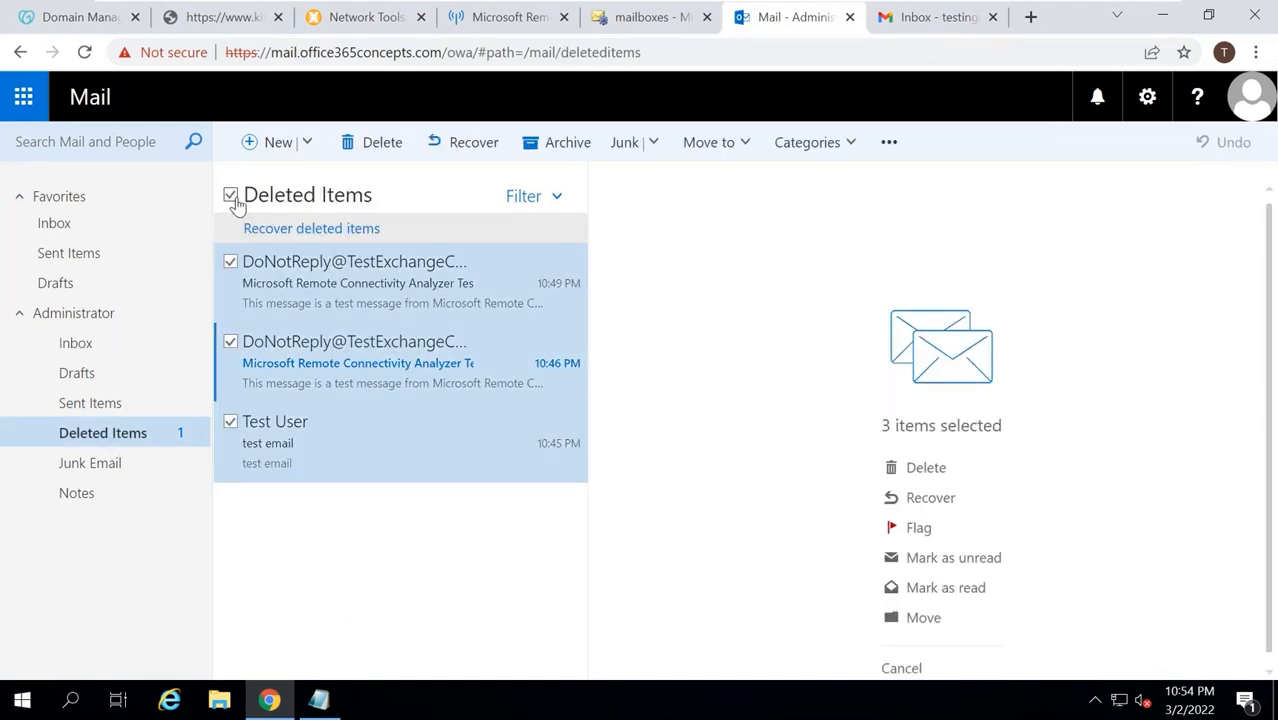
pyautogui.click(372, 142)
pyautogui.click(650, 401)
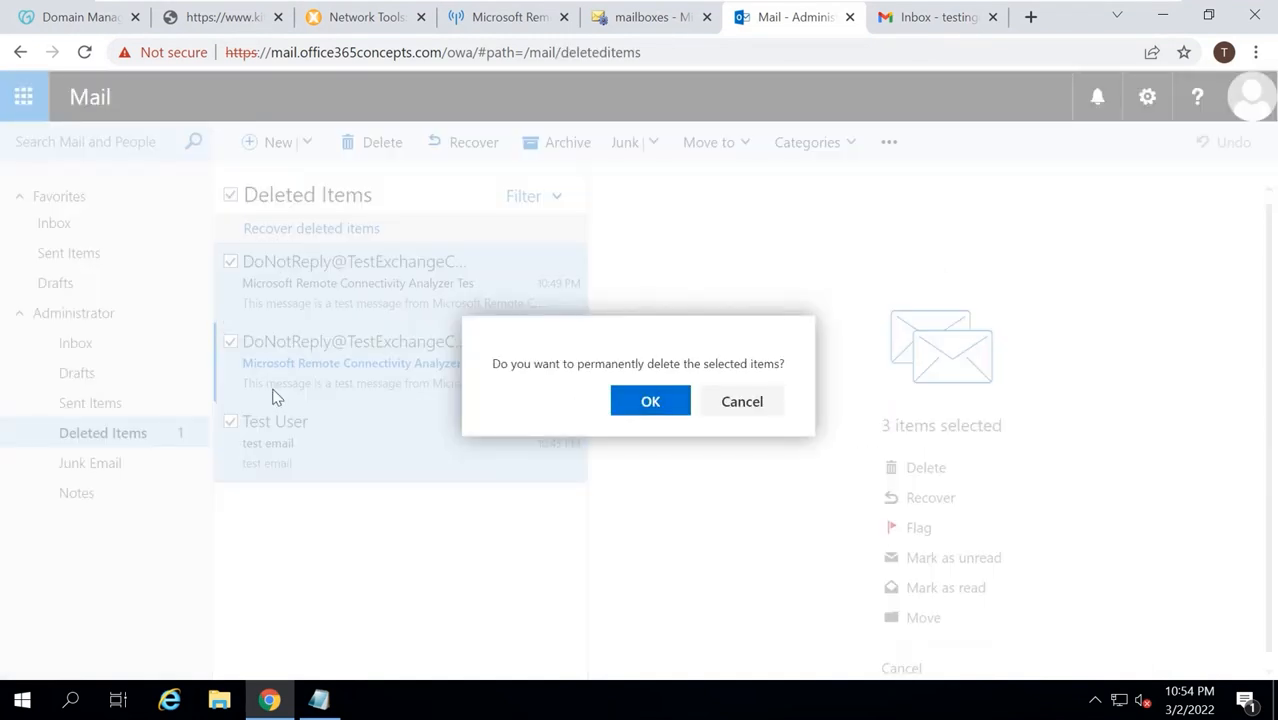
# Return to the Inbox and open the newly arrived Gmail test email.
pyautogui.click(121, 350)
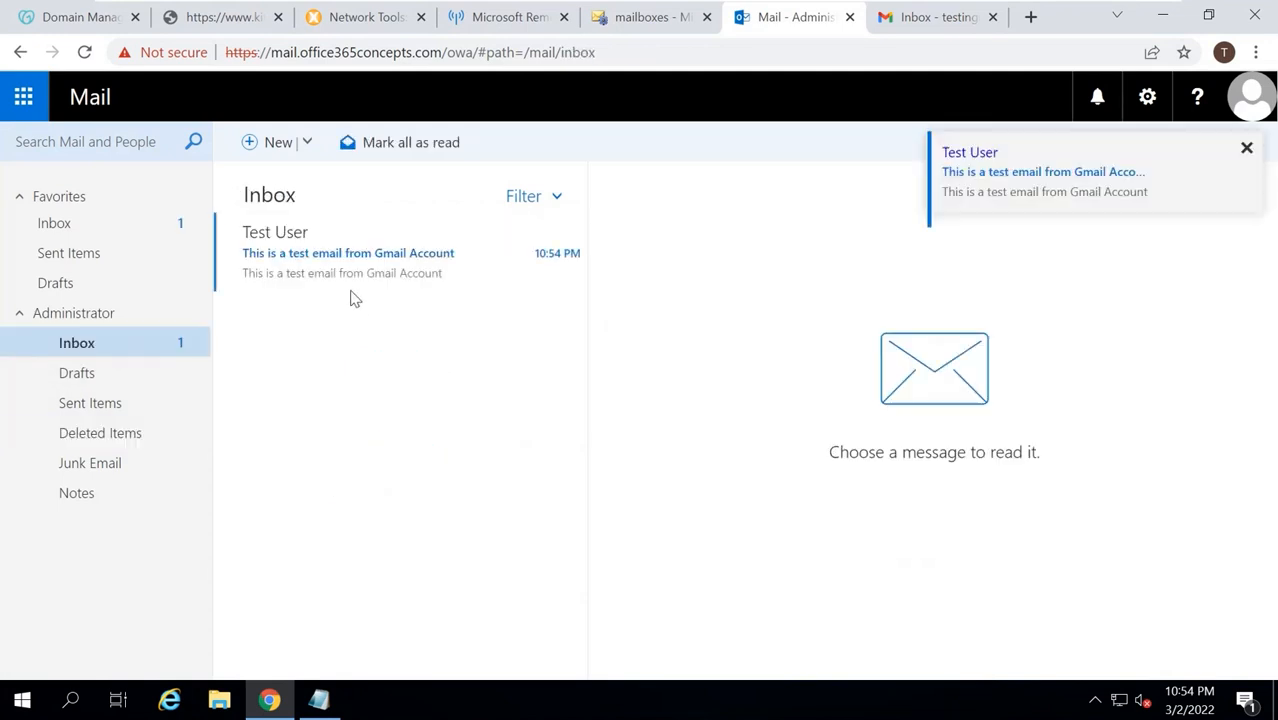
pyautogui.click(362, 261)
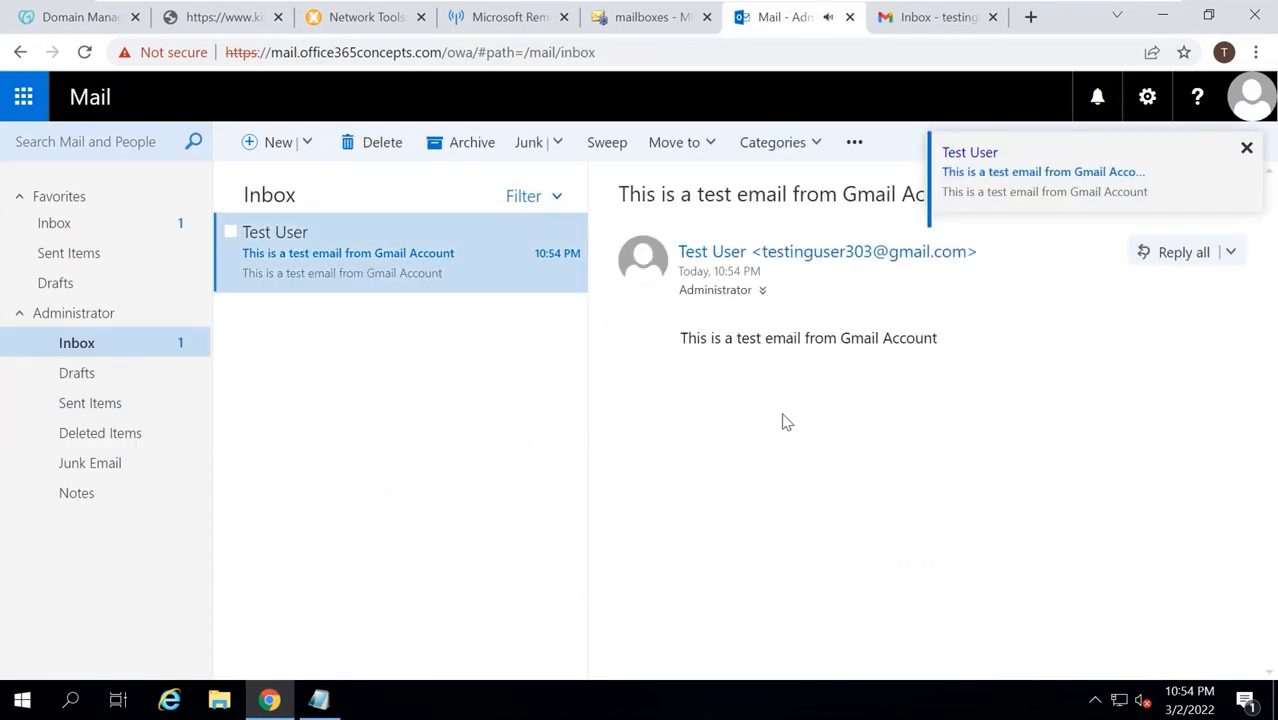
pyautogui.click(1246, 148)
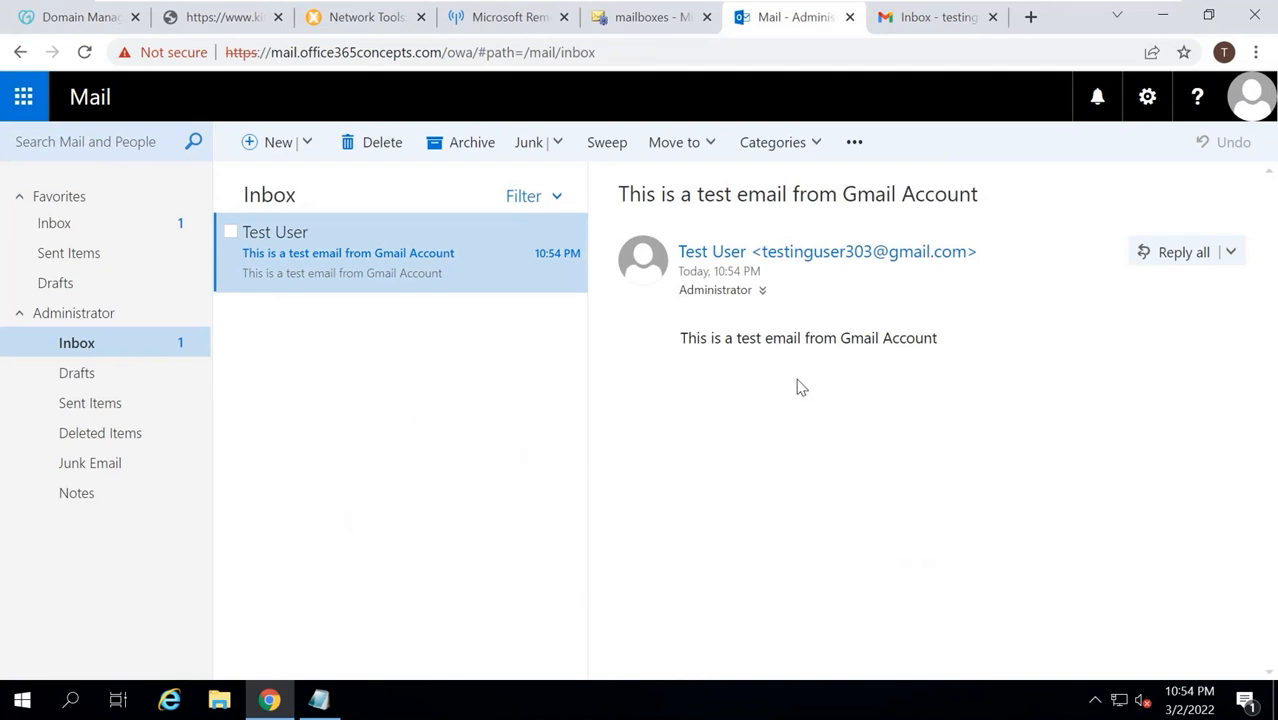
pyautogui.click(660, 17)
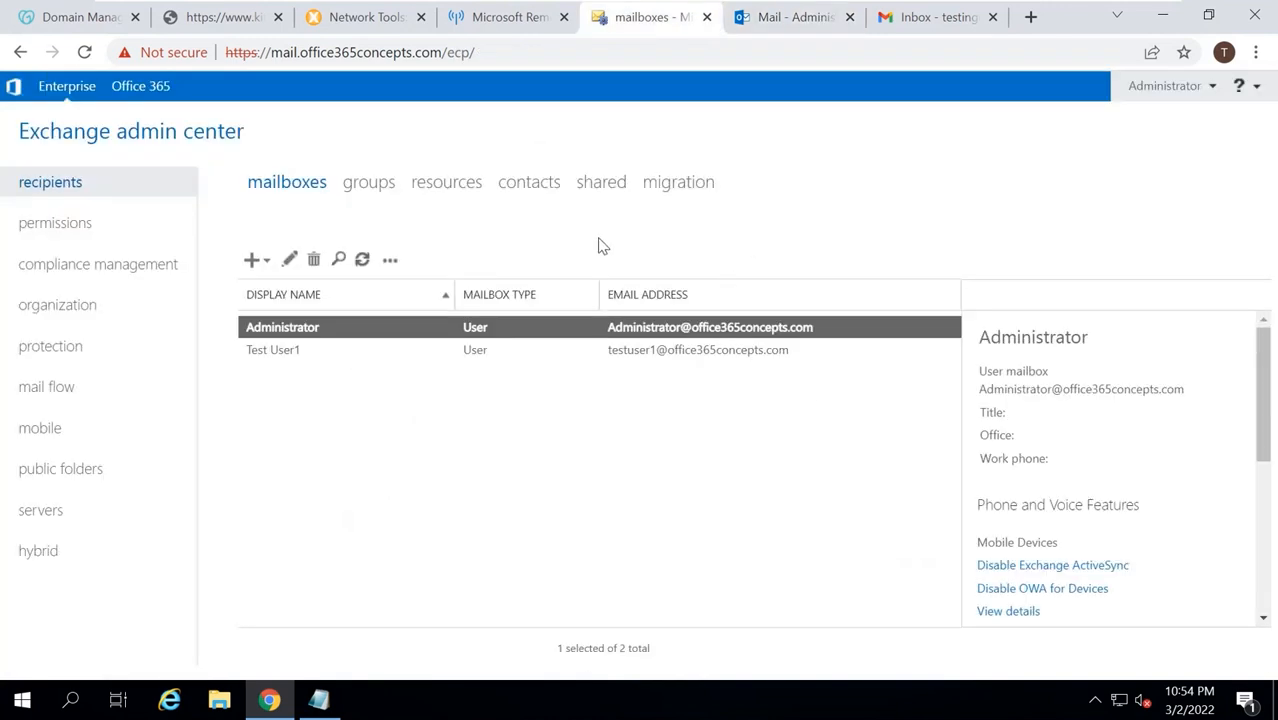
# Inspect the Default Frontend EXCHANGE receive connector's settings, close them unchanged, then list send connectors.
pyautogui.click(46, 390)
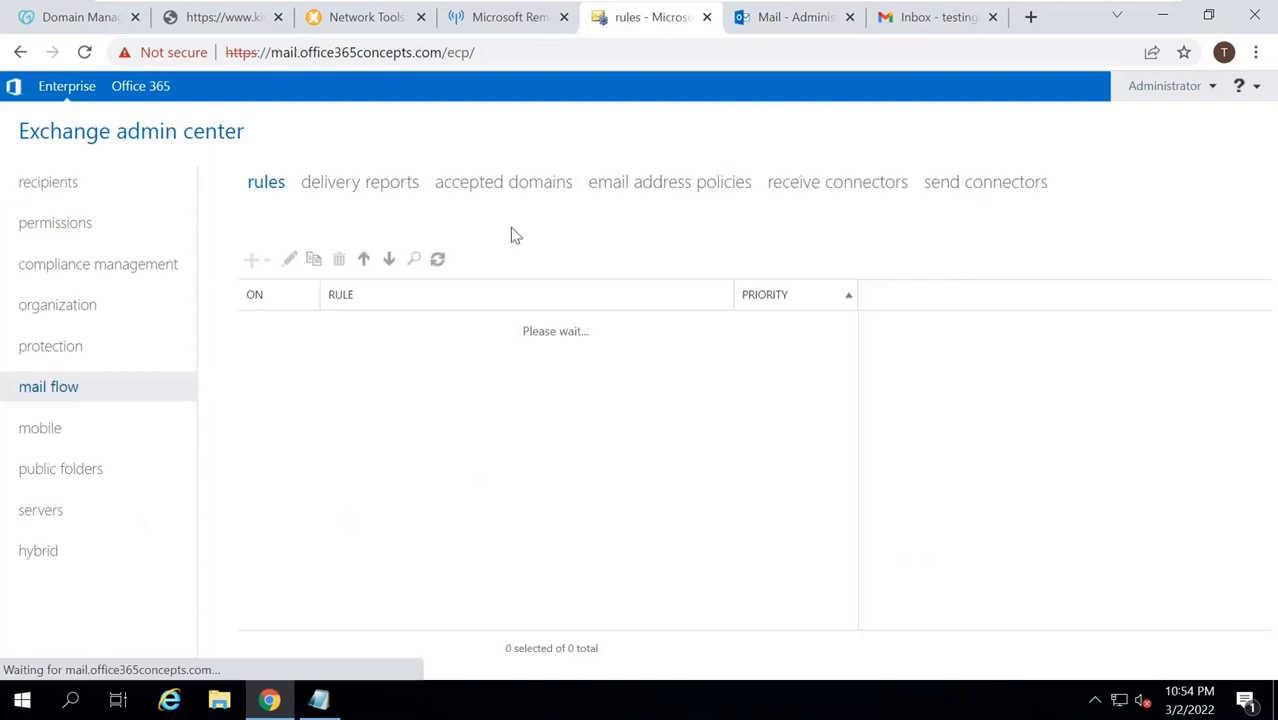
pyautogui.click(838, 181)
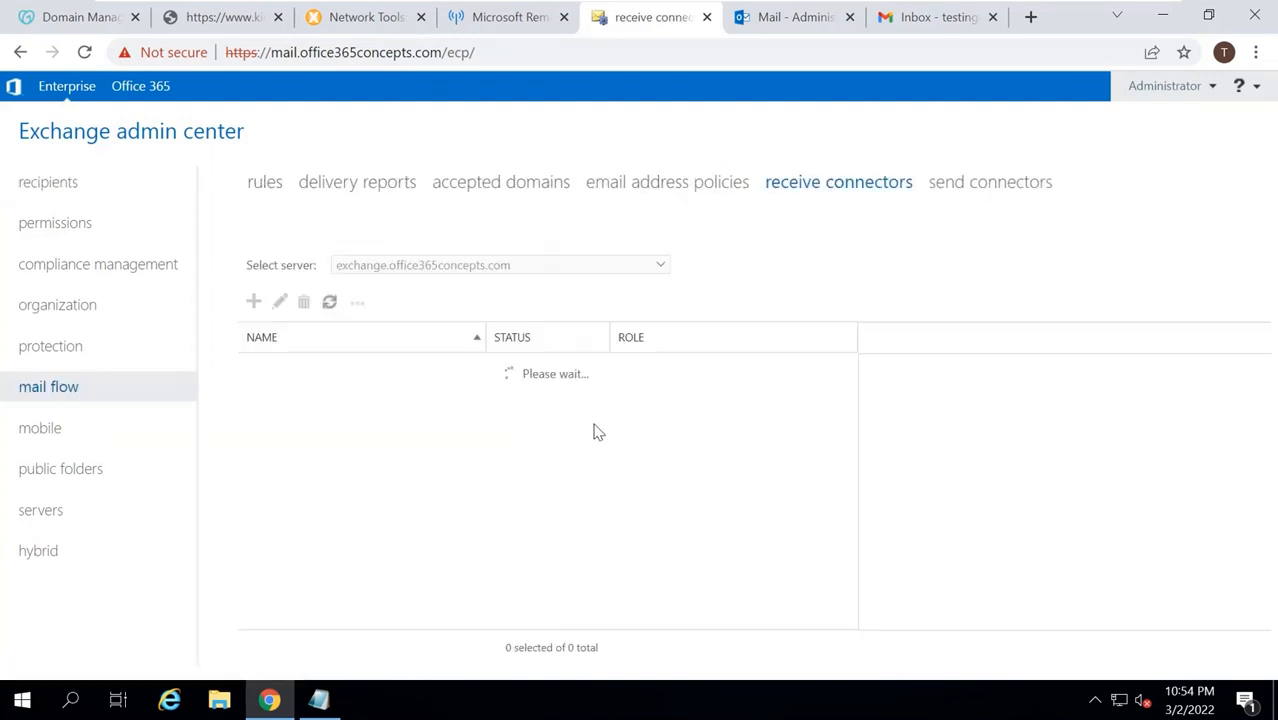
pyautogui.click(380, 443)
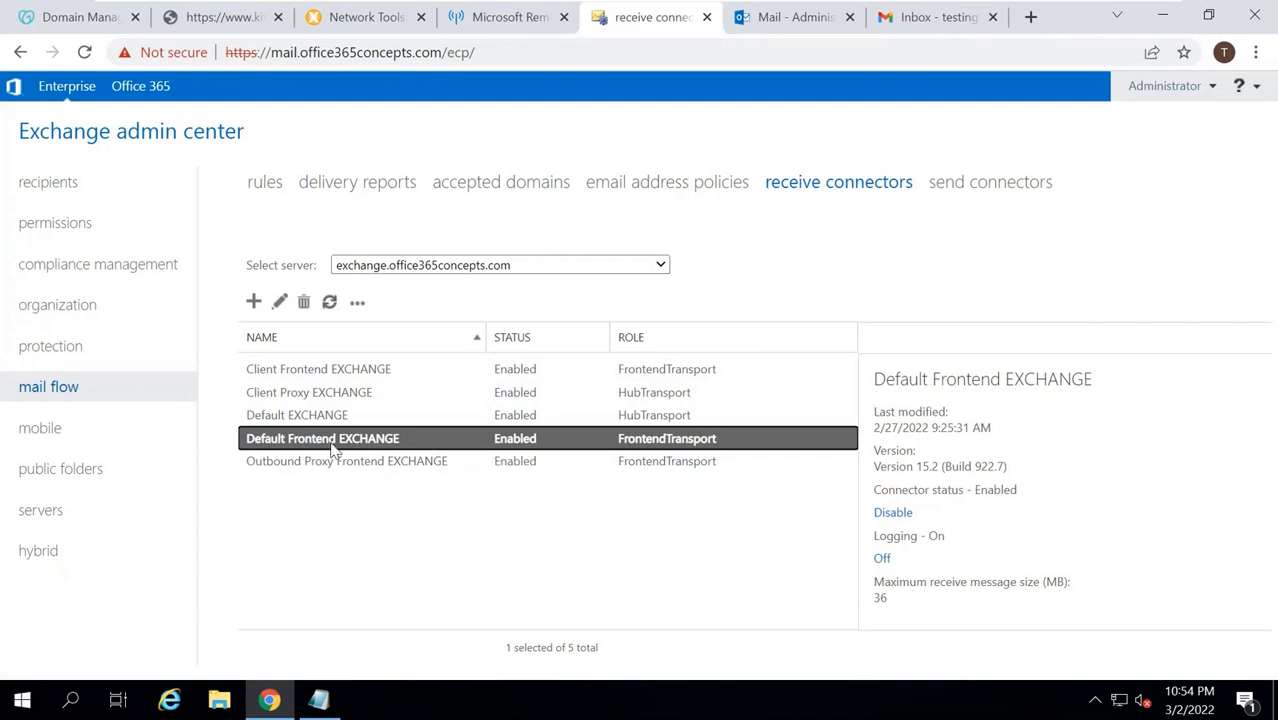
pyautogui.doubleClick(433, 445)
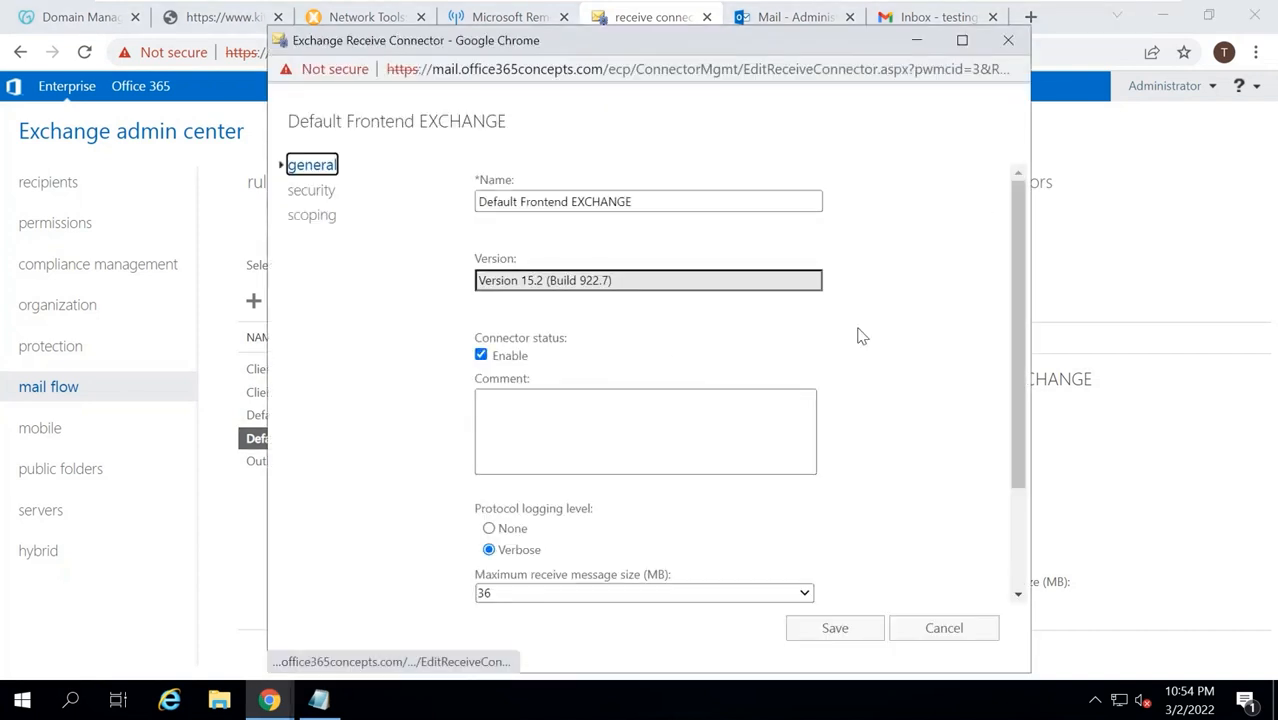
pyautogui.scroll(-2, 966, 282)
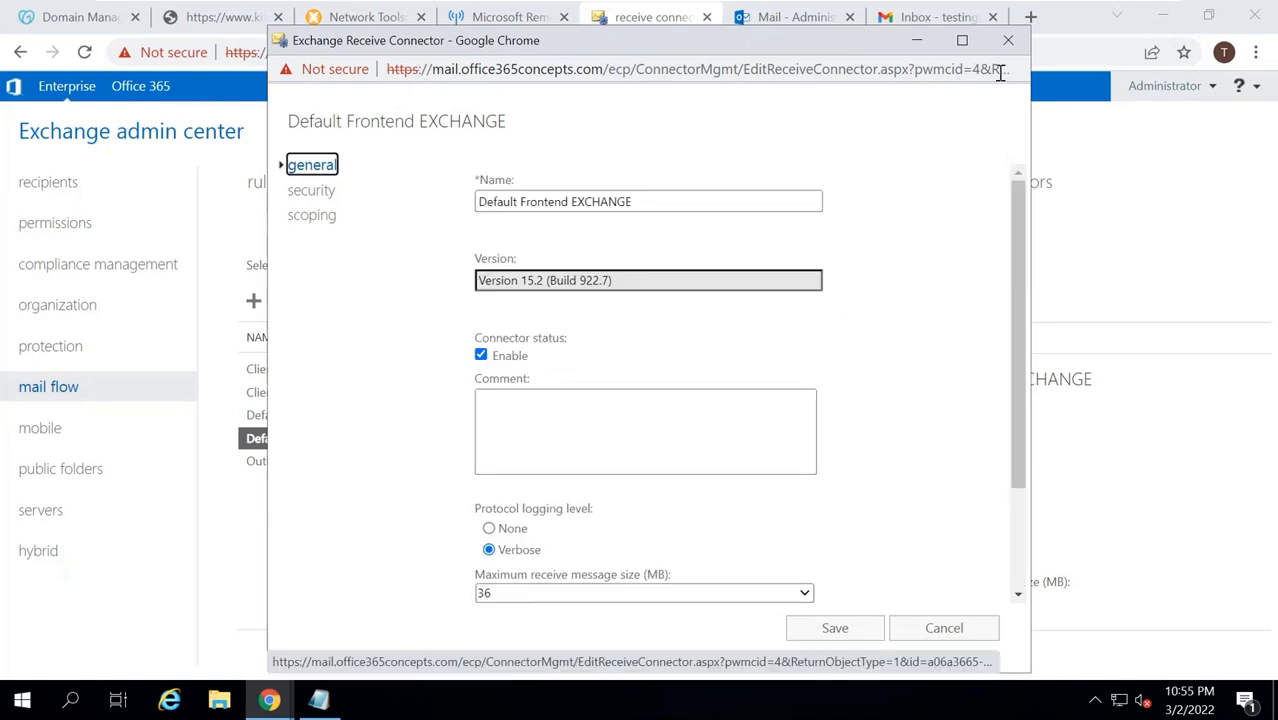
pyautogui.click(1008, 40)
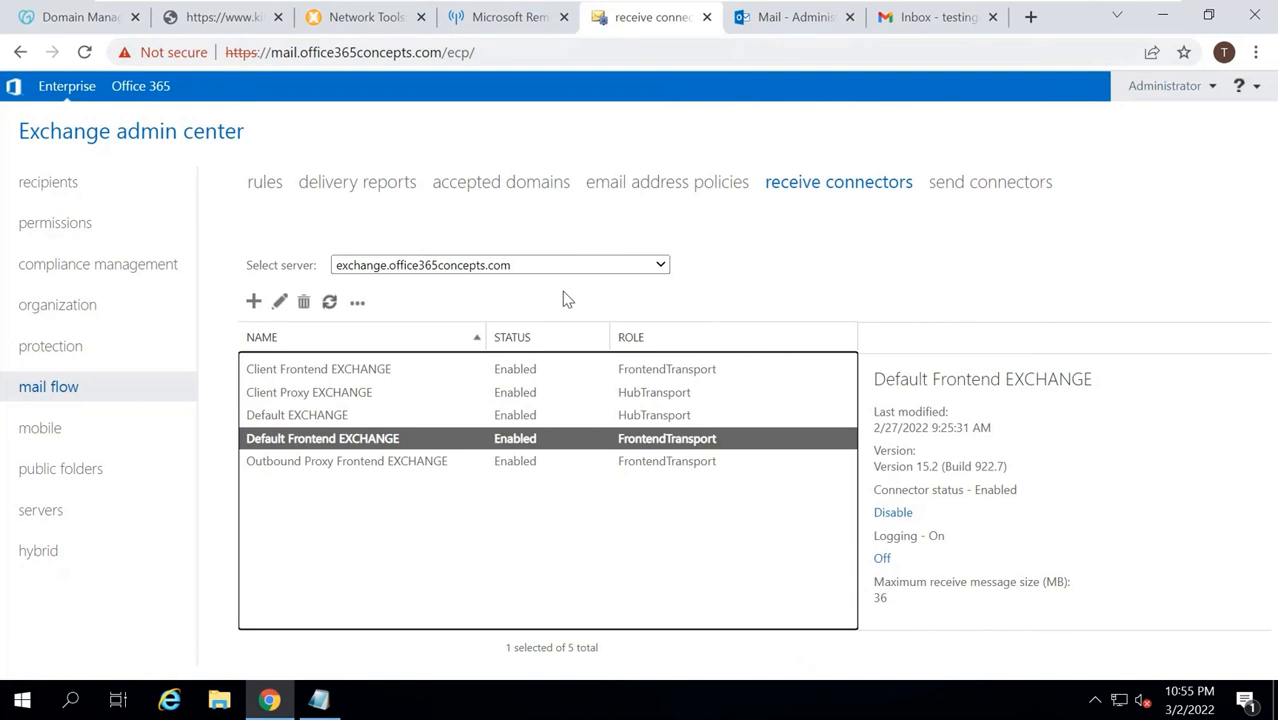
pyautogui.click(957, 190)
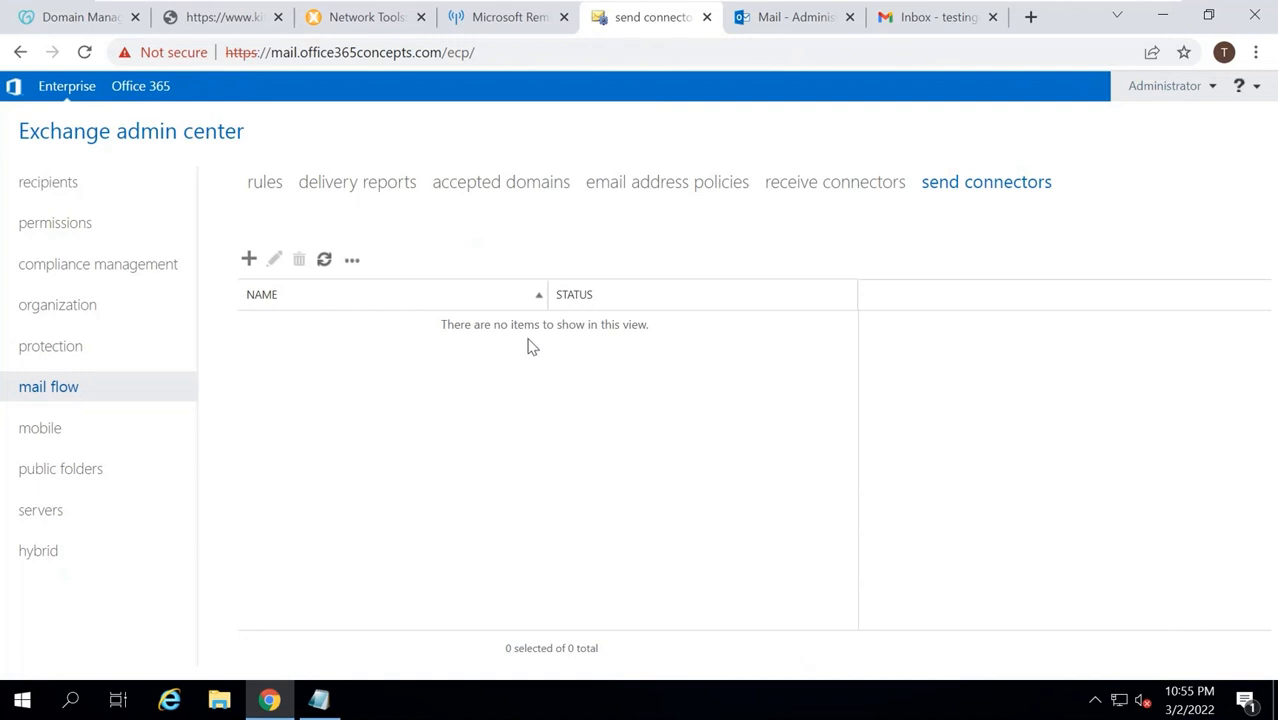
# Start an Internet send connector named To Internet with address space SMTP * at cost 1.
pyautogui.click(249, 259)
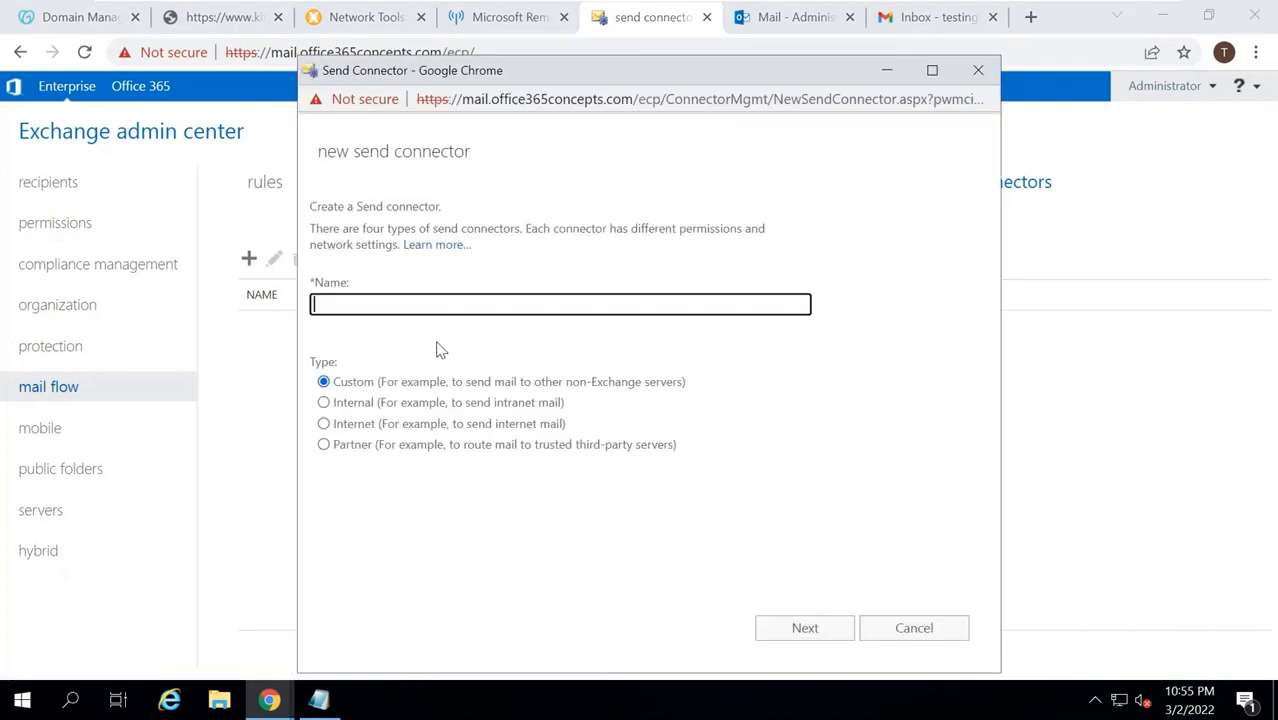
pyautogui.click(330, 426)
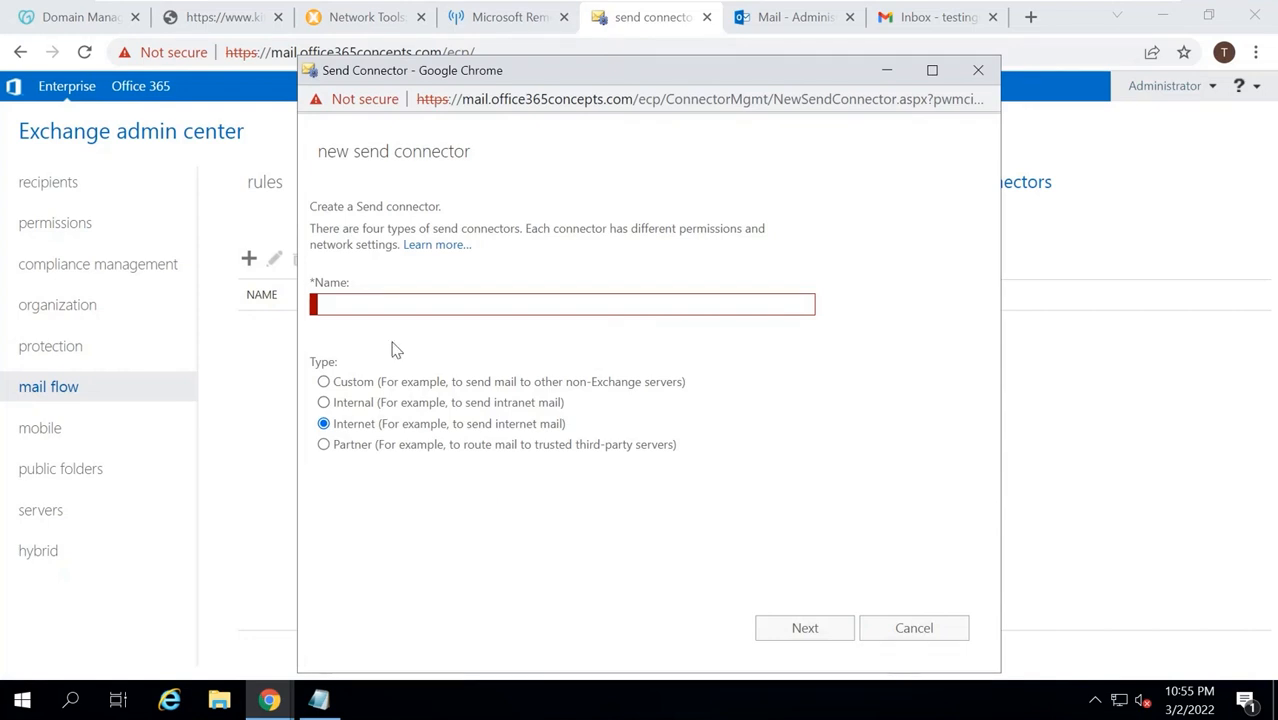
pyautogui.click(370, 306)
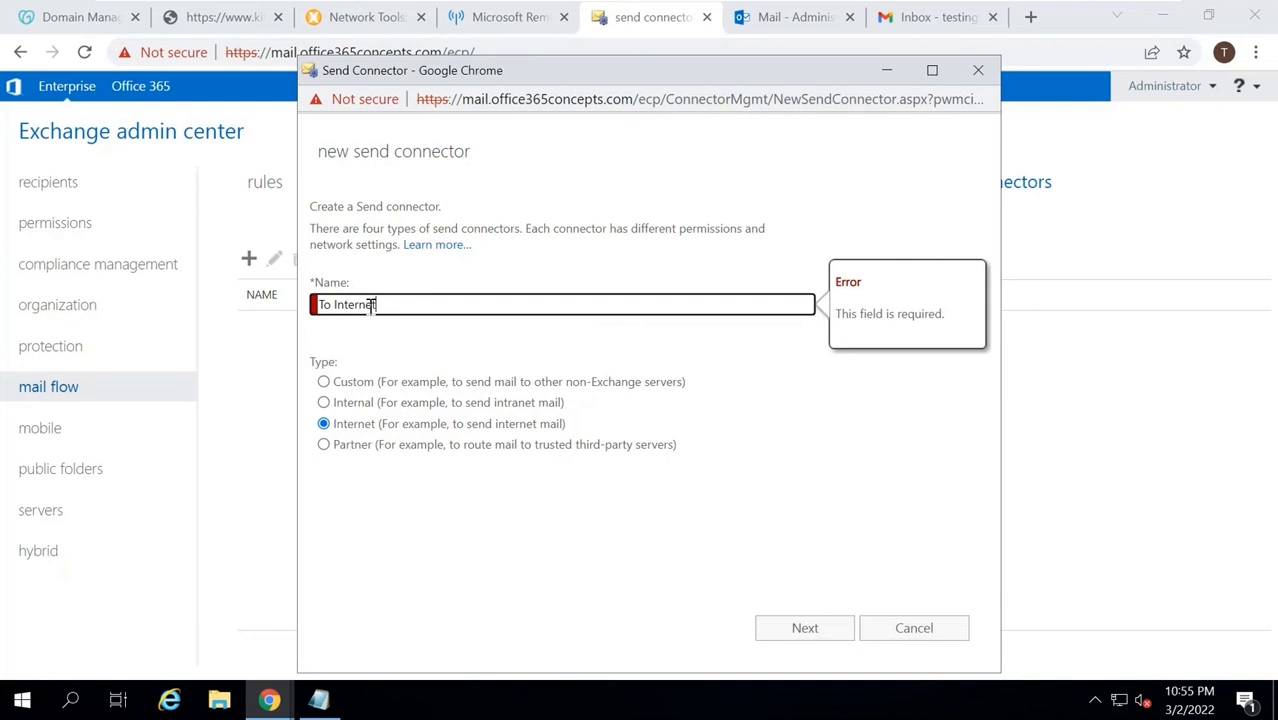
pyautogui.click(805, 630)
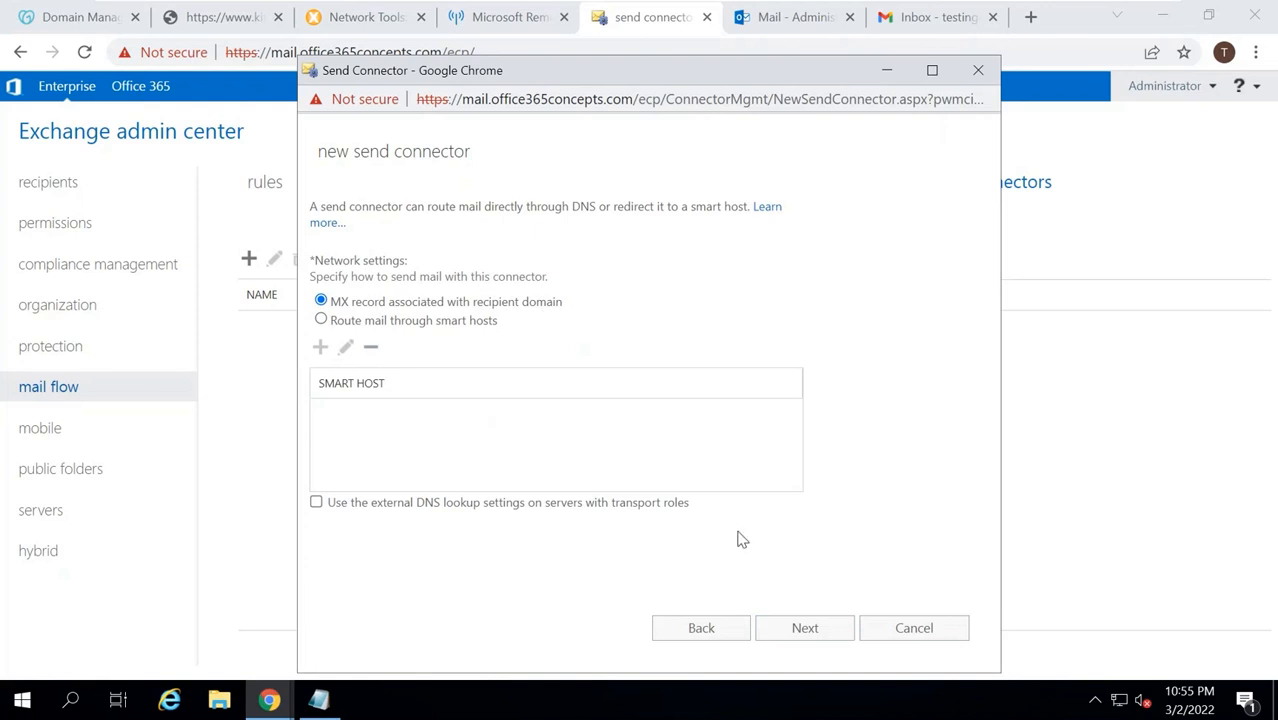
pyautogui.click(786, 626)
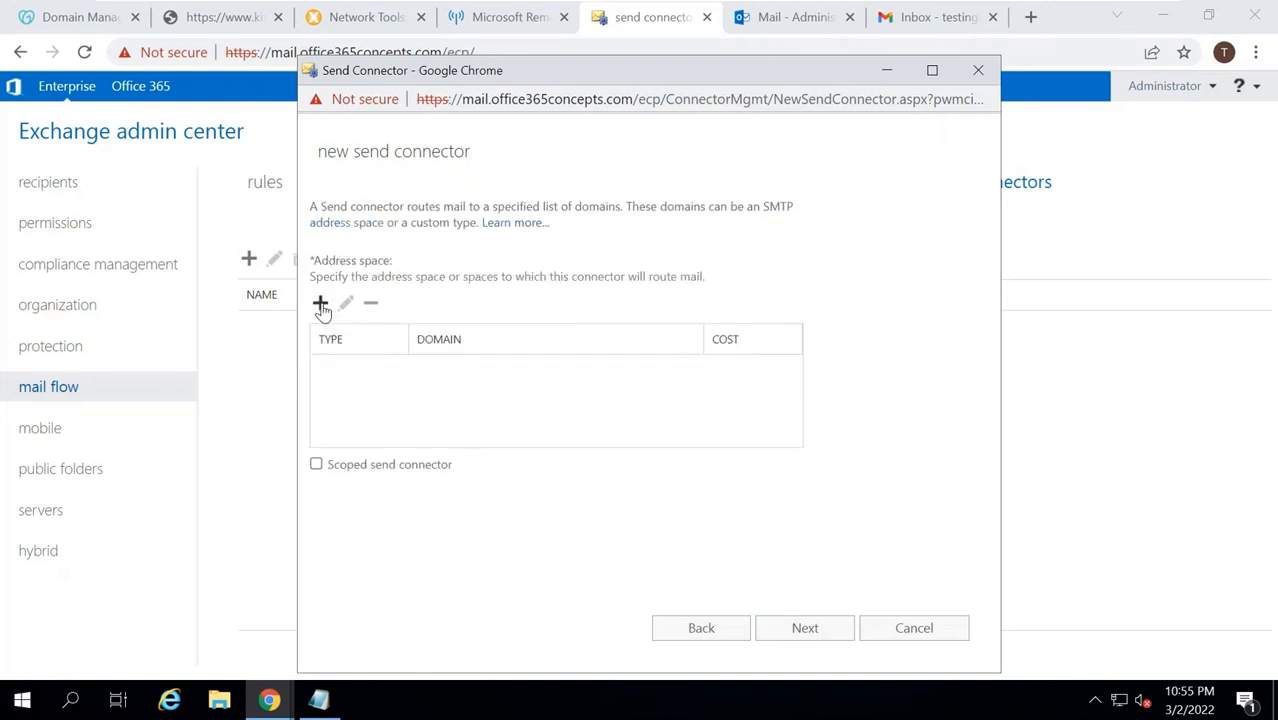
pyautogui.click(320, 304)
pyautogui.click(351, 312)
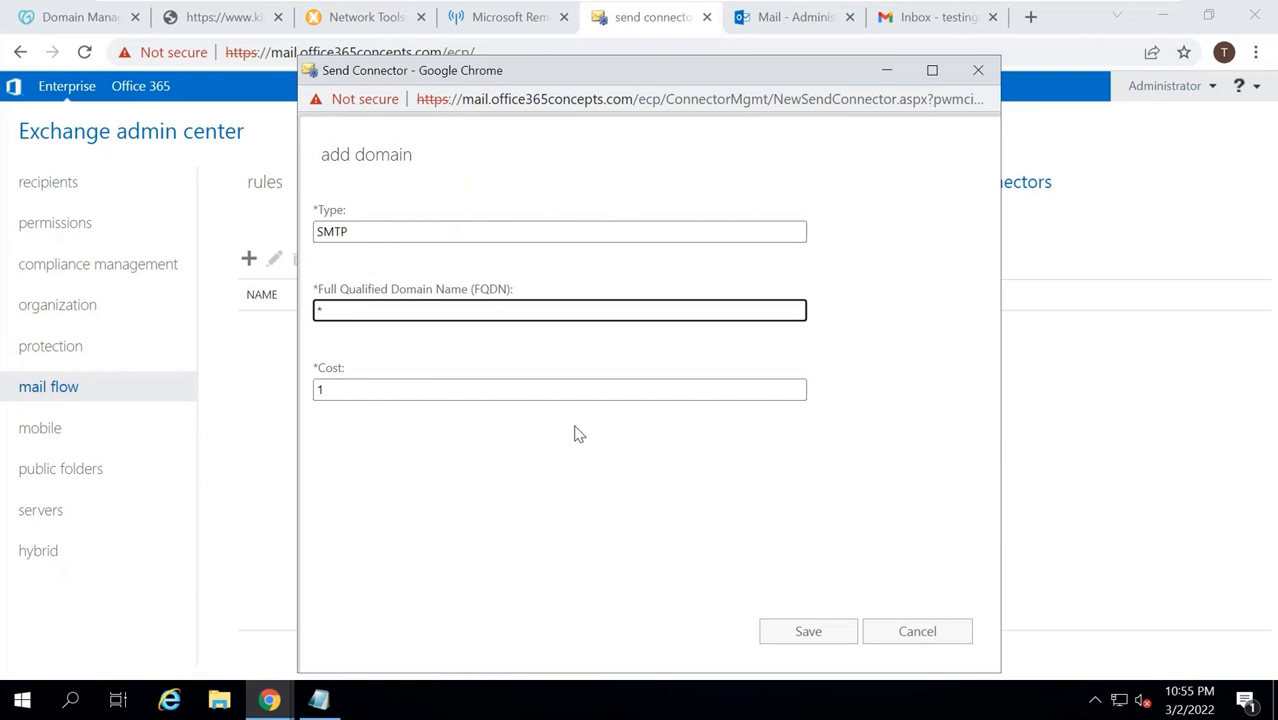
pyautogui.click(822, 631)
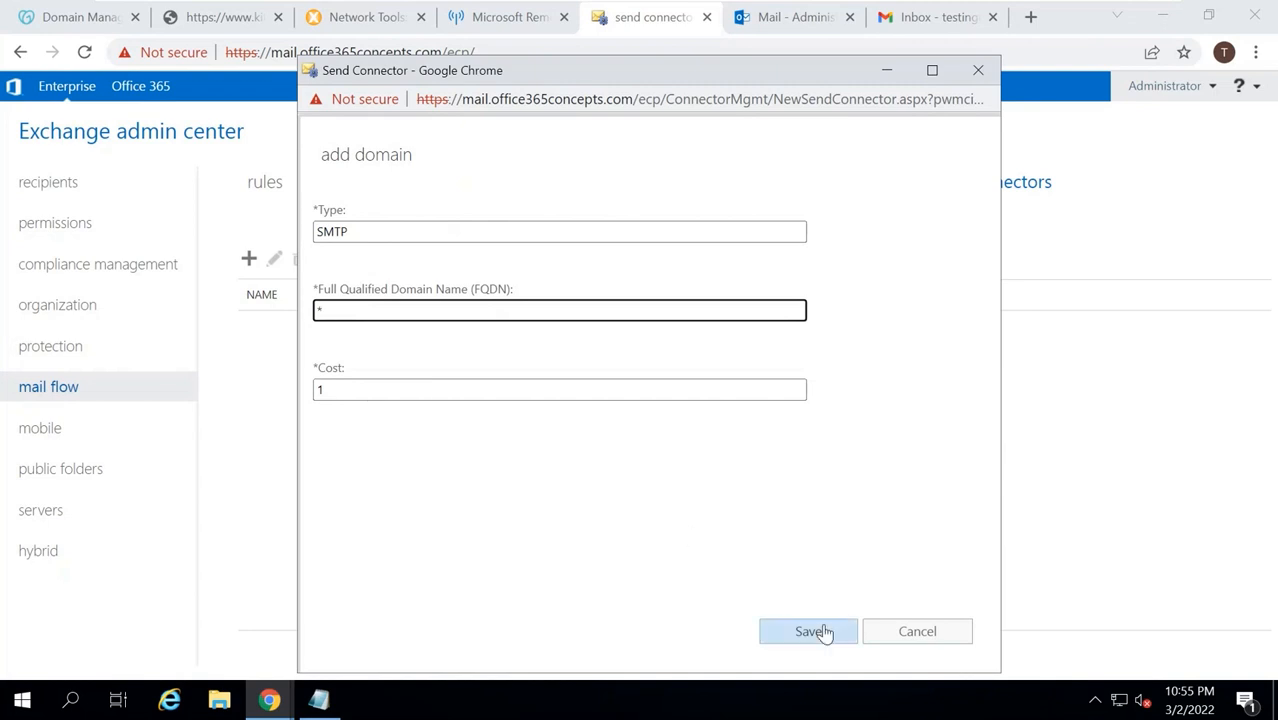
# Add EXCHANGE as the connector's source server and finish creating it.
pyautogui.click(823, 630)
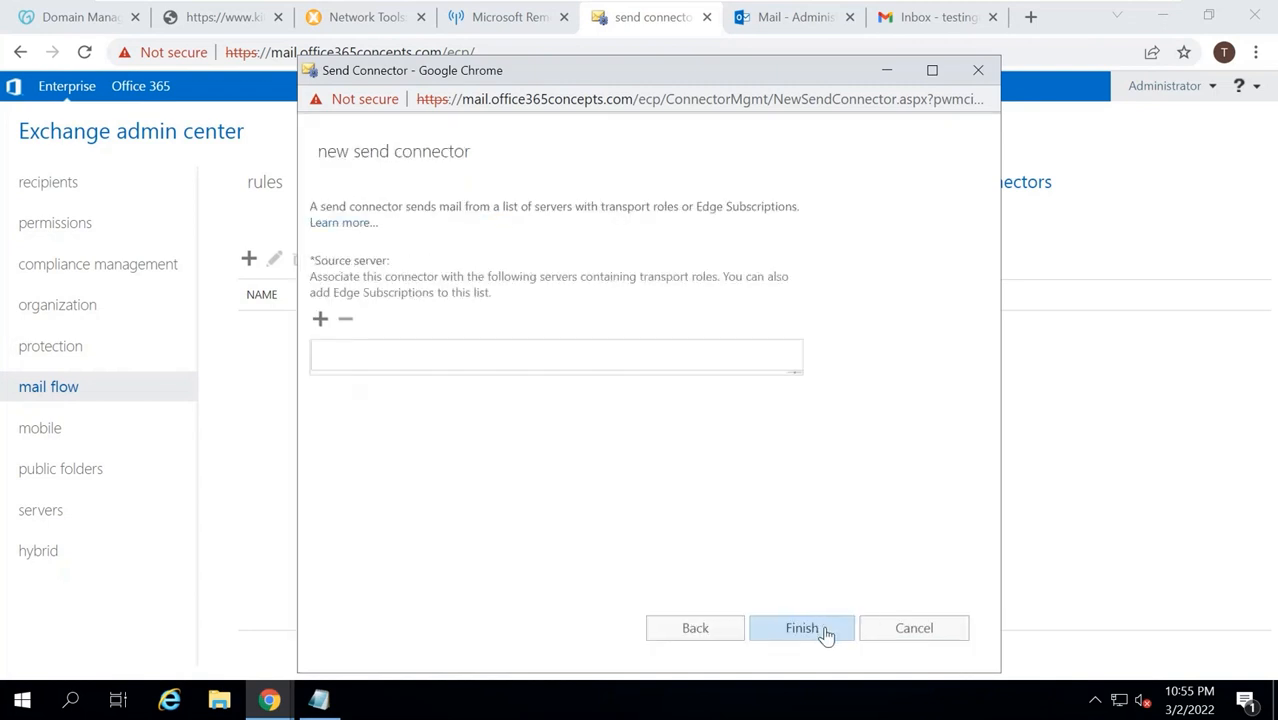
pyautogui.click(320, 318)
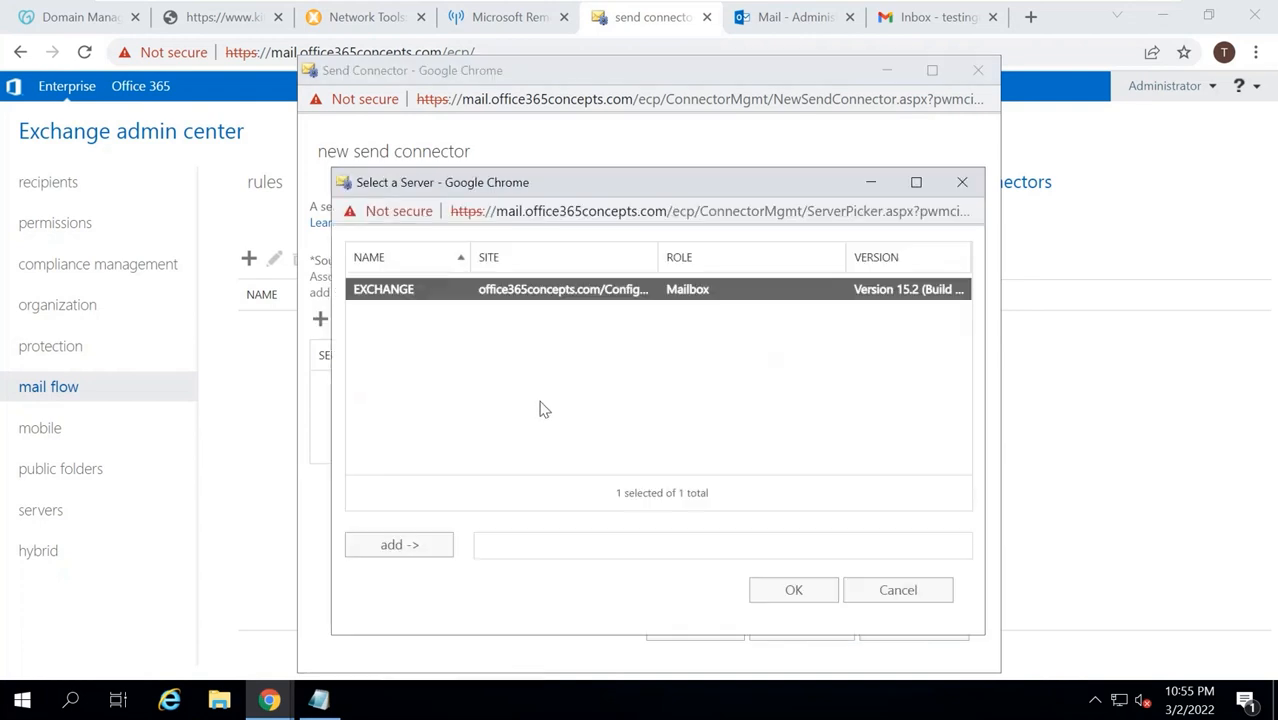
pyautogui.doubleClick(433, 297)
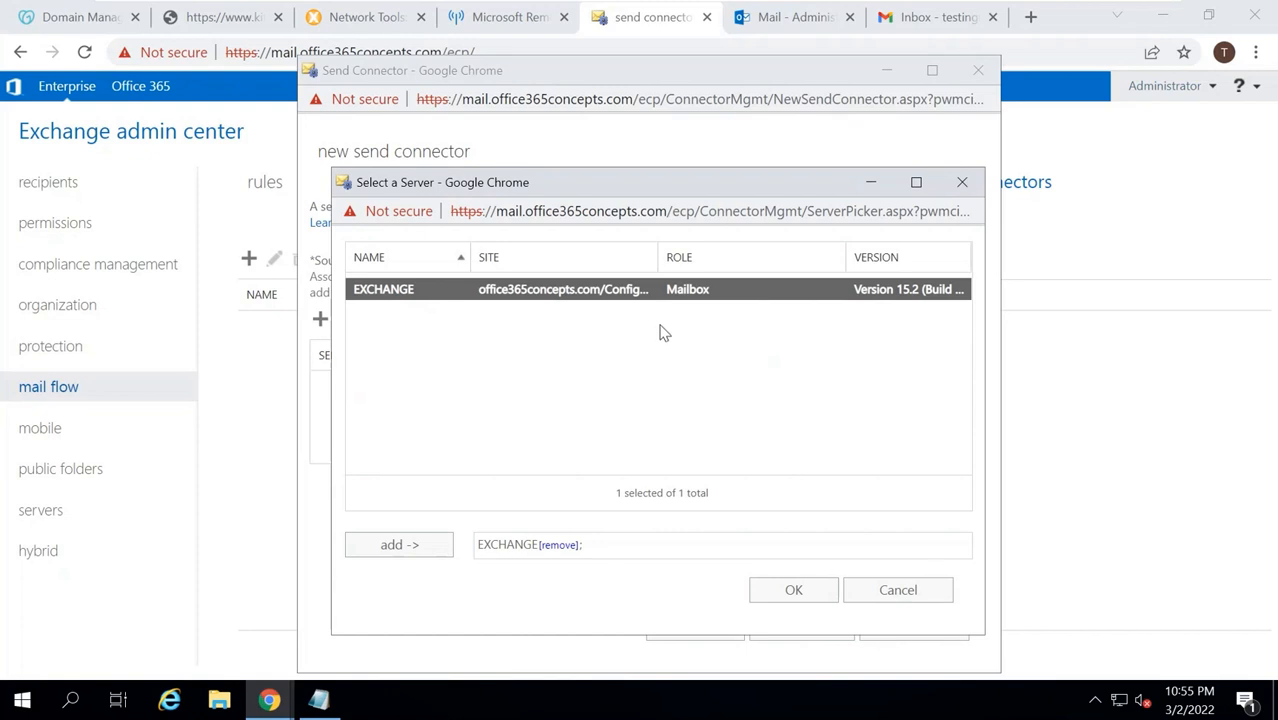
pyautogui.click(774, 598)
pyautogui.click(790, 624)
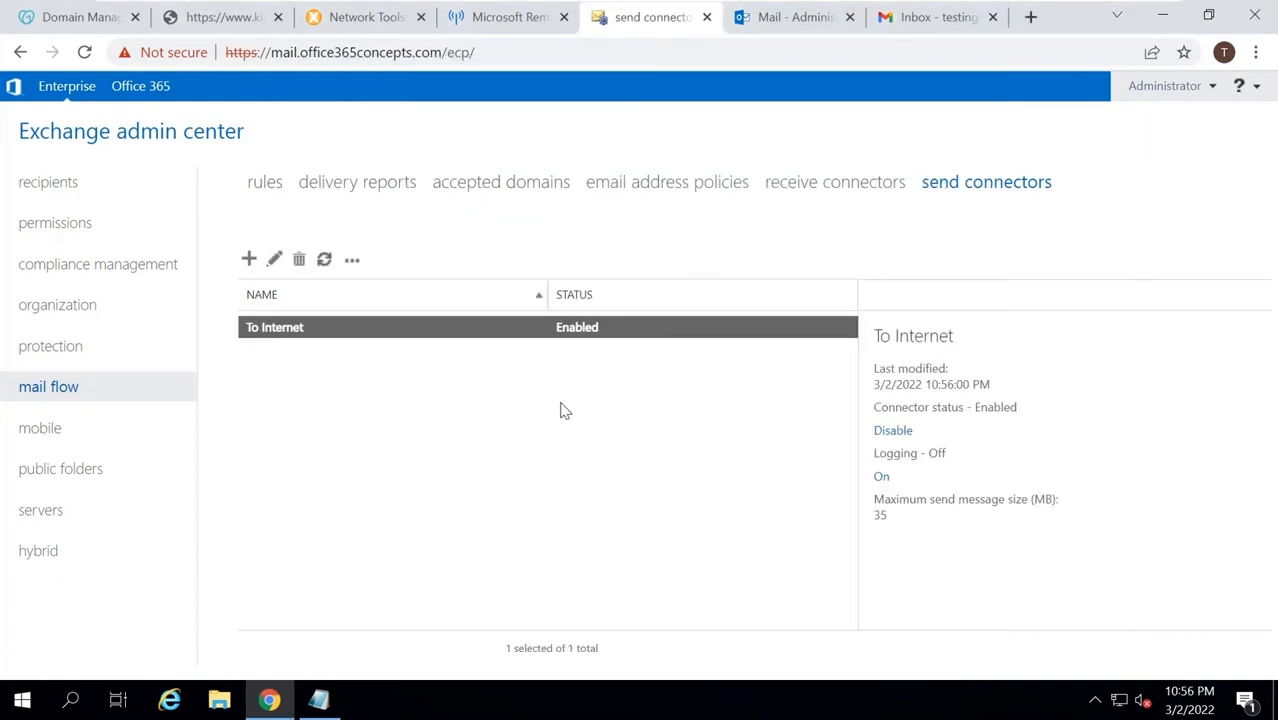
# Open the Outbound SMTP Email test and paste IP 45.122.123.22 copied from the DNS records.
pyautogui.click(502, 17)
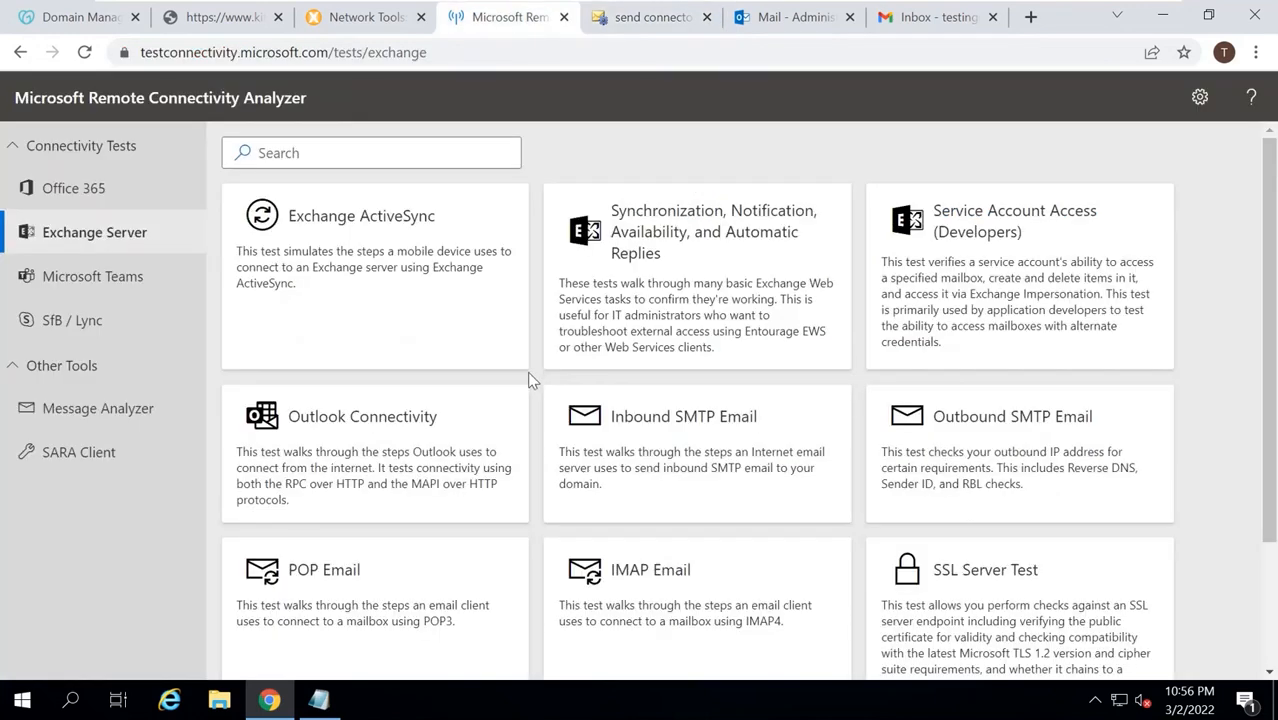
pyautogui.click(1007, 446)
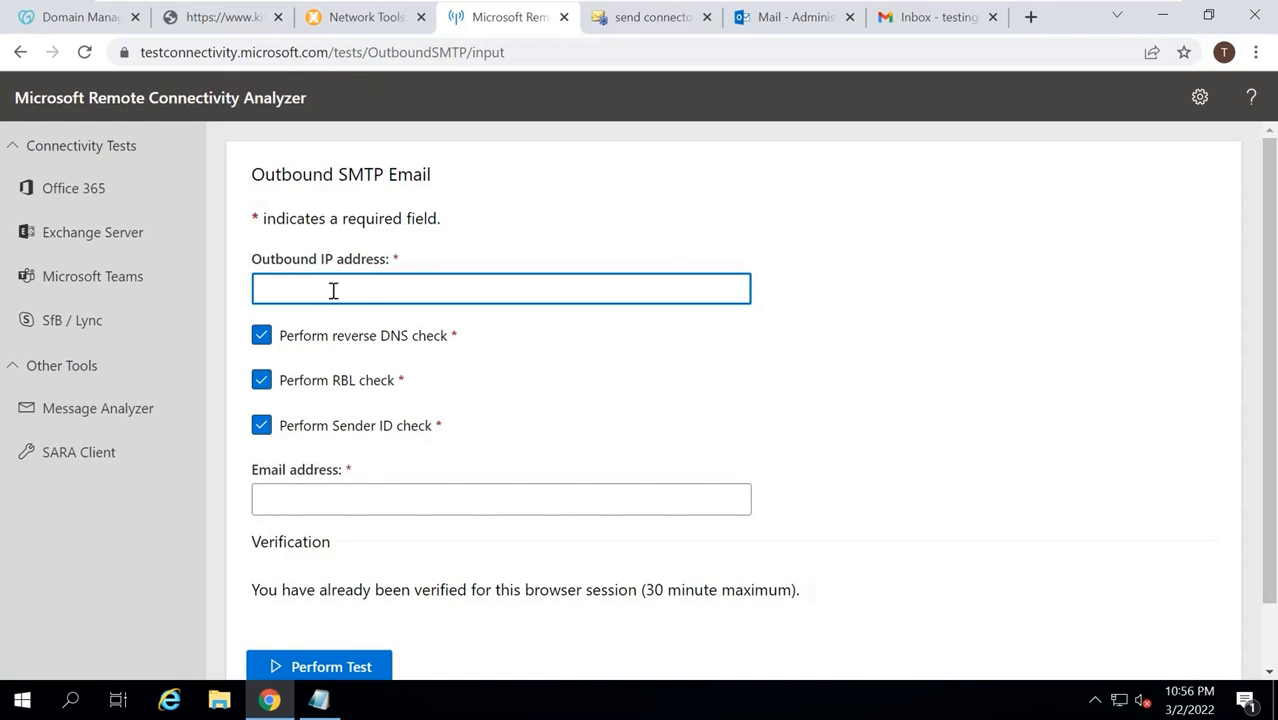
pyautogui.click(76, 15)
pyautogui.doubleClick(459, 327)
pyautogui.hotkey('ctrl', 'c')
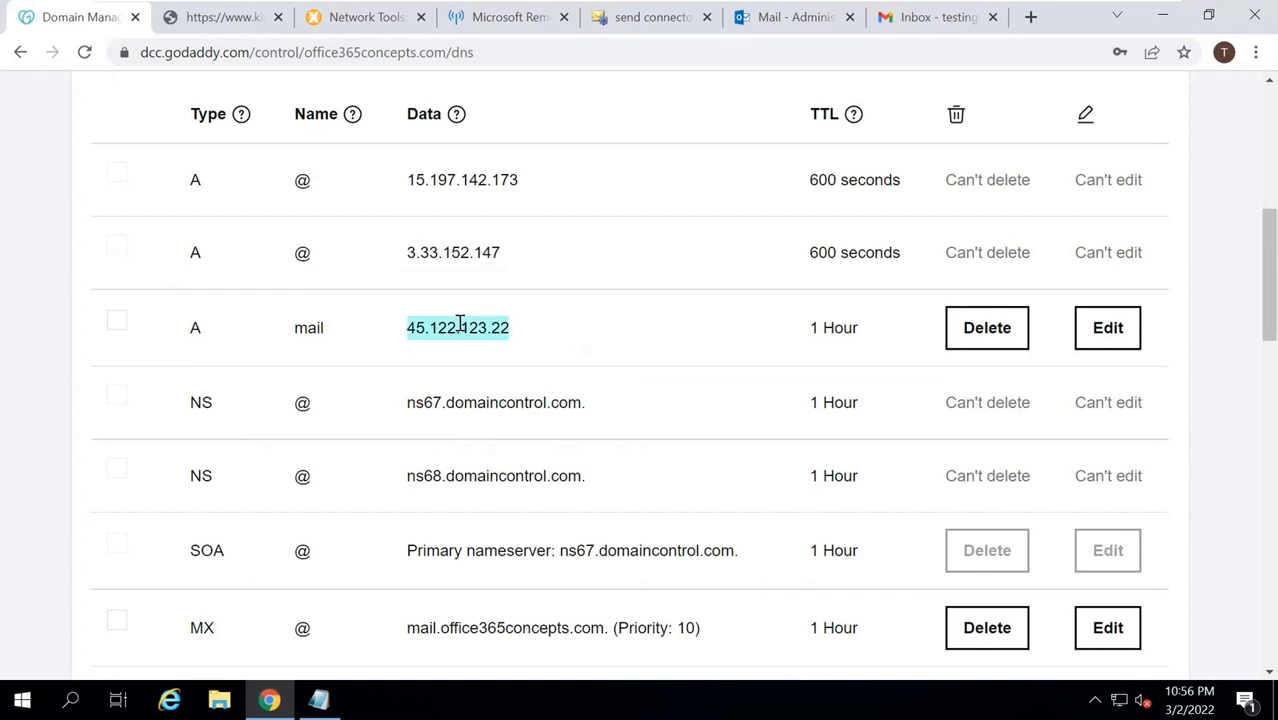
pyautogui.click(503, 31)
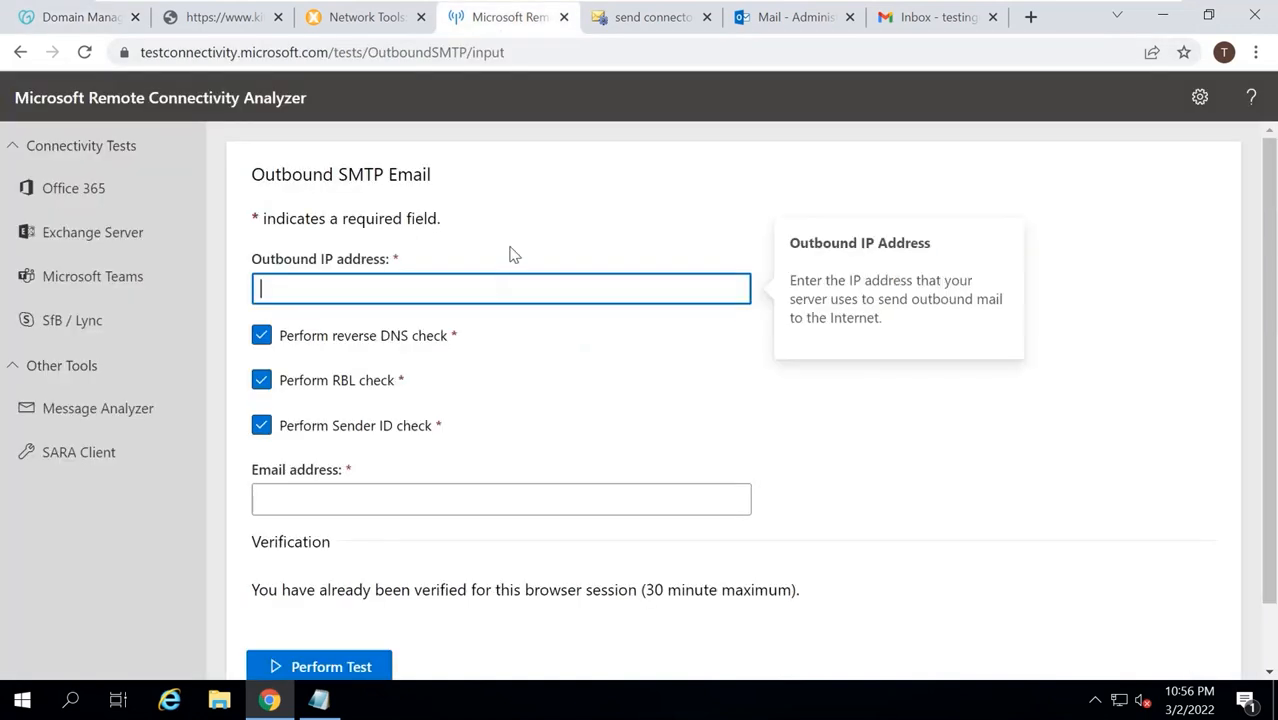
pyautogui.click(491, 282)
pyautogui.hotkey('ctrl', 'v')
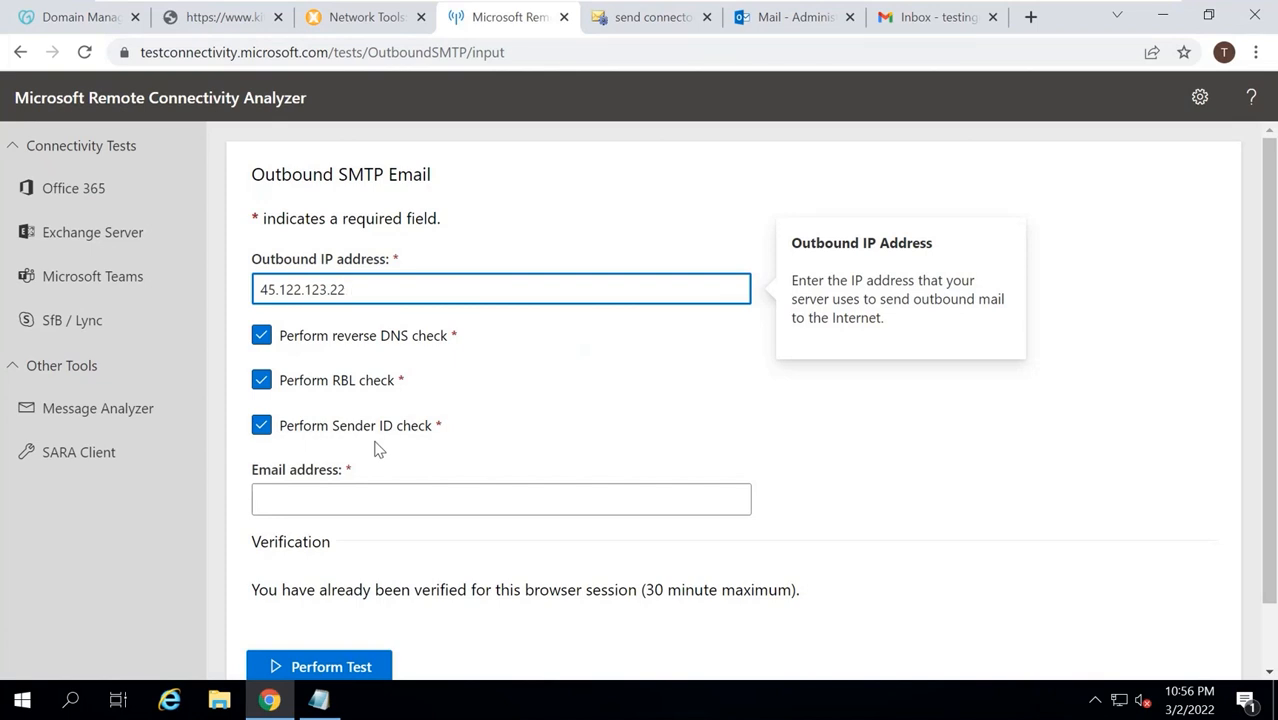
# Disable the reverse DNS check, enter the administrator sender address, and run the test.
pyautogui.click(261, 337)
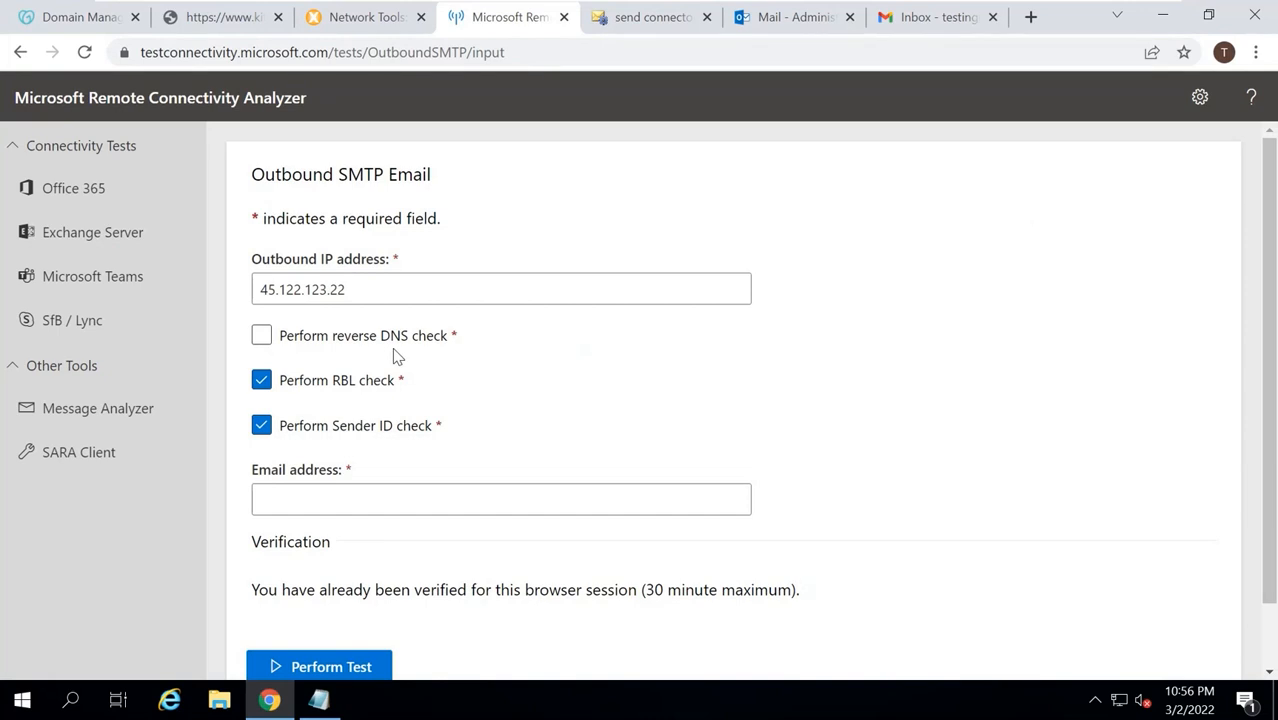
pyautogui.click(316, 500)
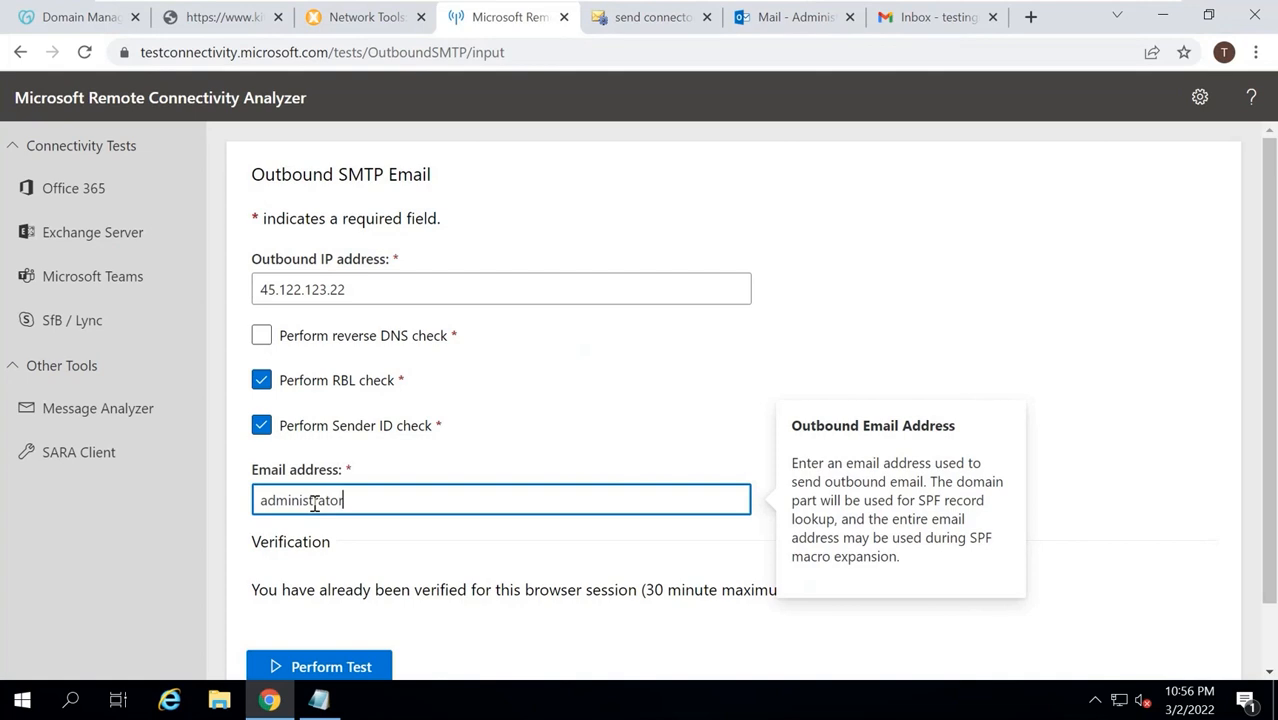
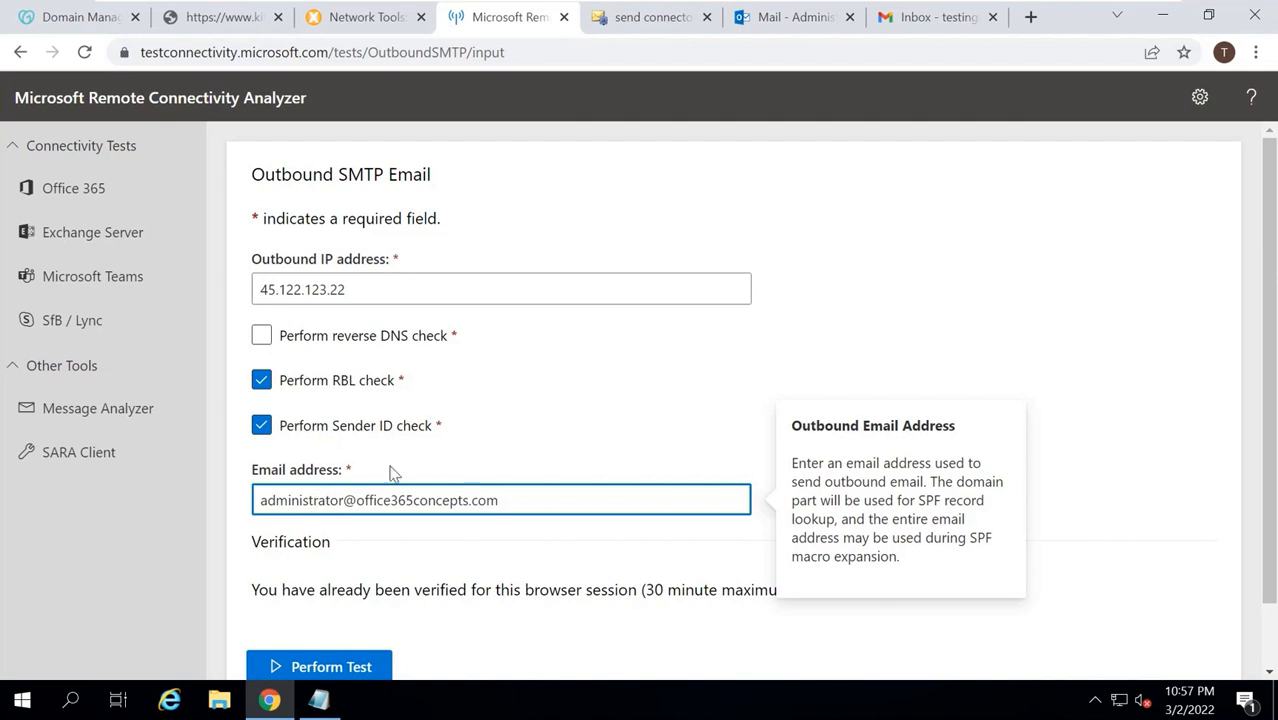
pyautogui.scroll(-1, 508, 408)
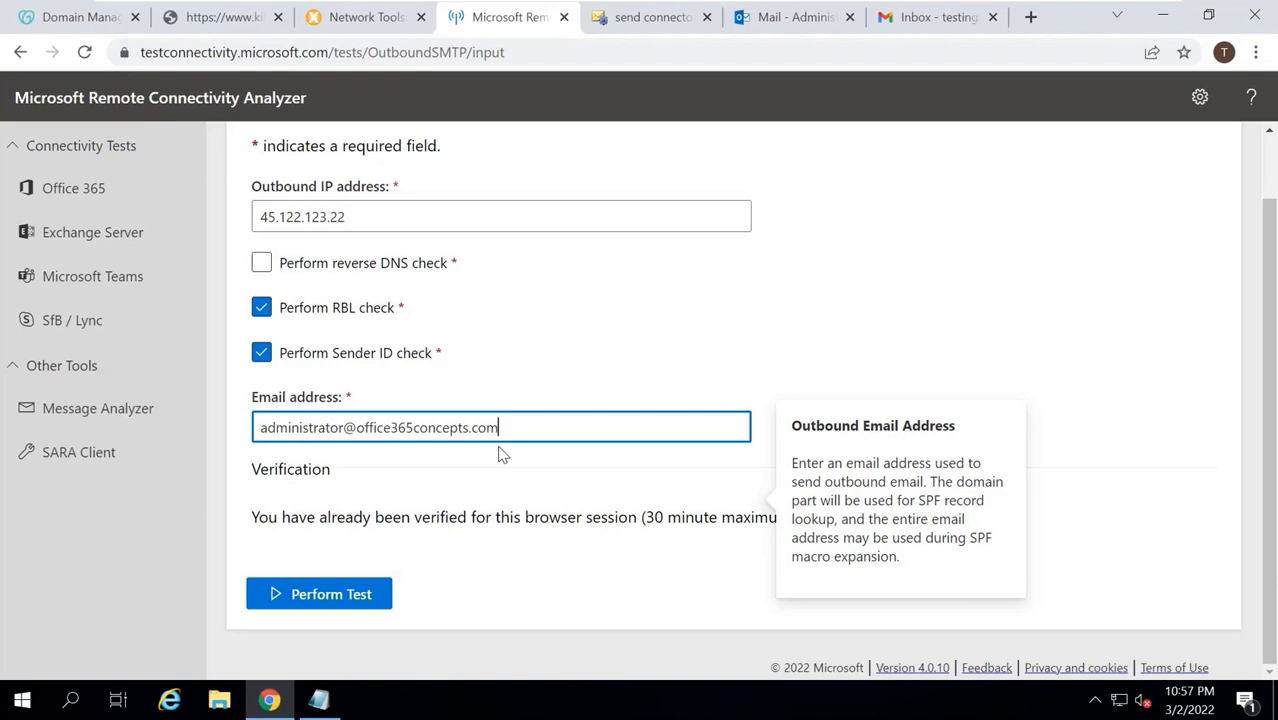
pyautogui.click(328, 600)
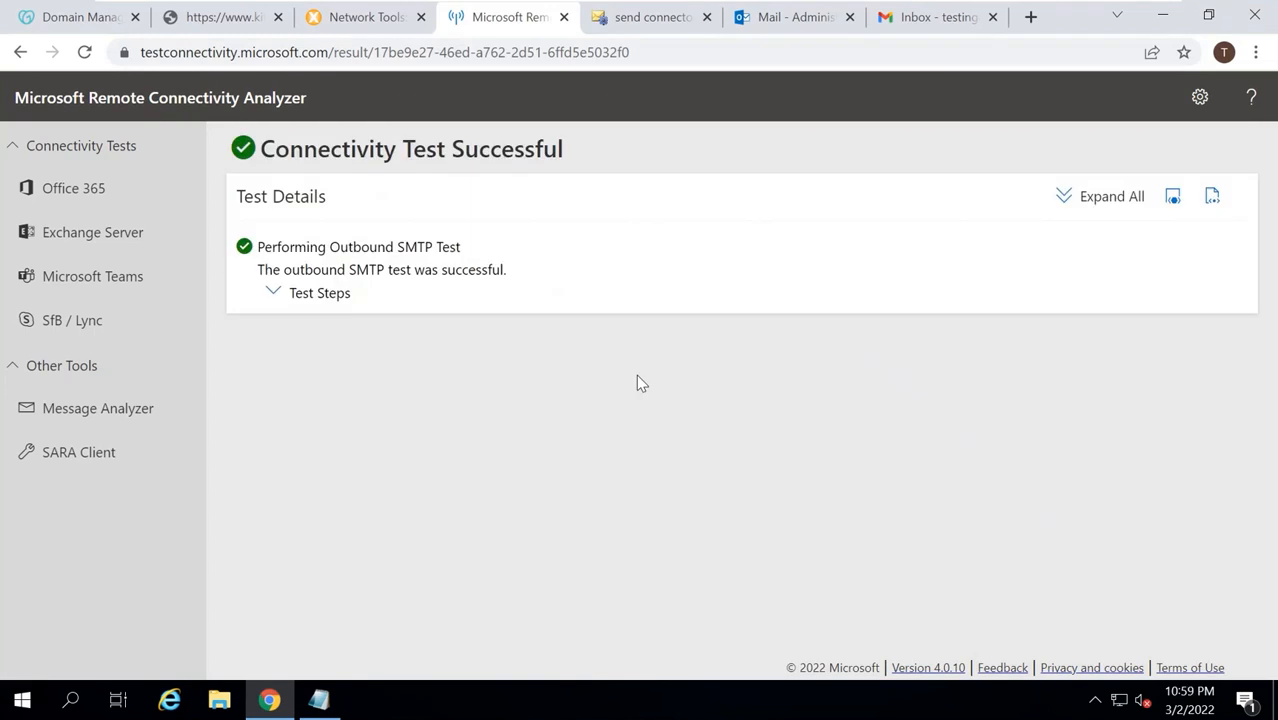
pyautogui.moveTo(338, 149); pyautogui.dragTo(579, 152)
pyautogui.click(580, 155)
pyautogui.click(1104, 196)
pyautogui.scroll(-1, 740, 397)
pyautogui.scroll(-1, 740, 397)
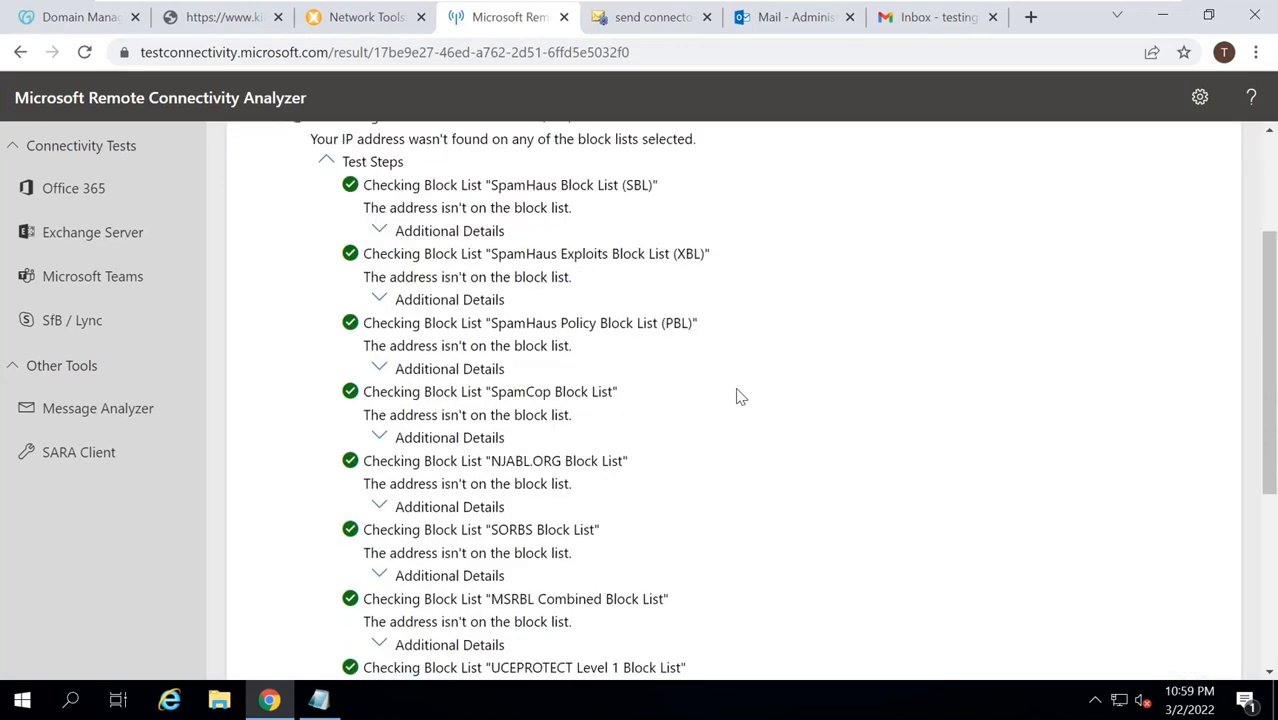
pyautogui.moveTo(423, 185); pyautogui.dragTo(673, 617)
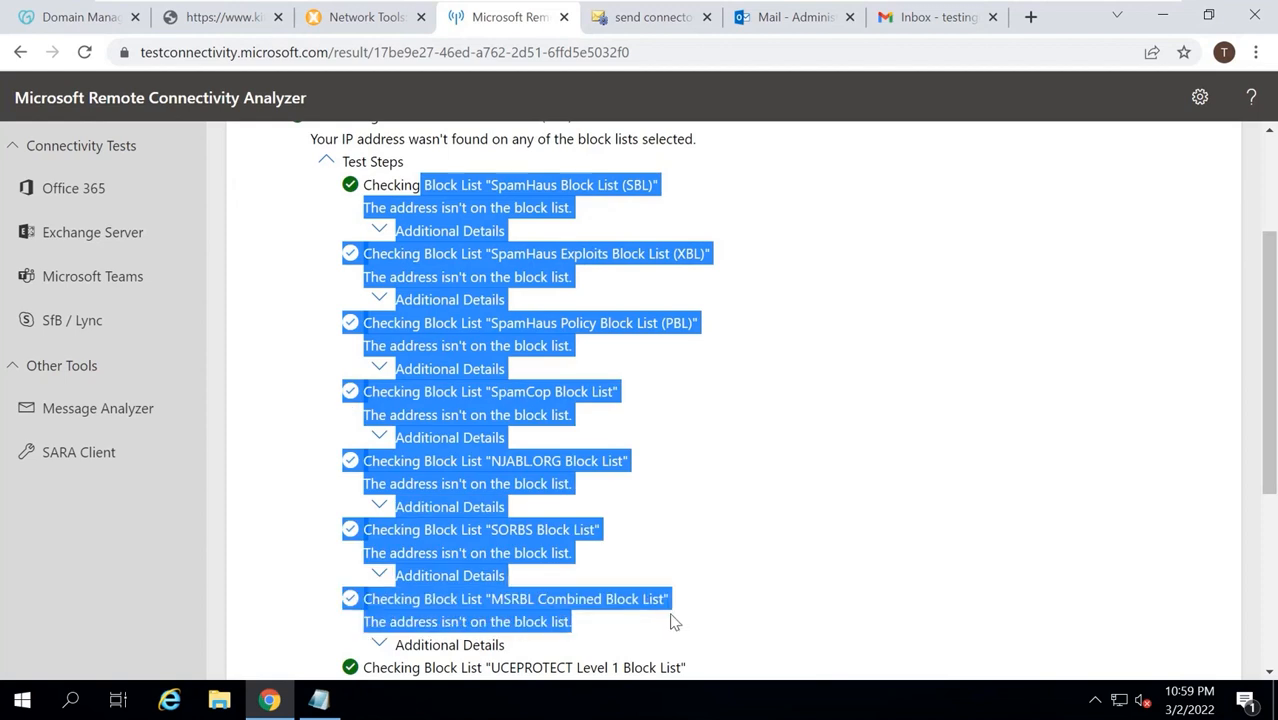
pyautogui.click(704, 378)
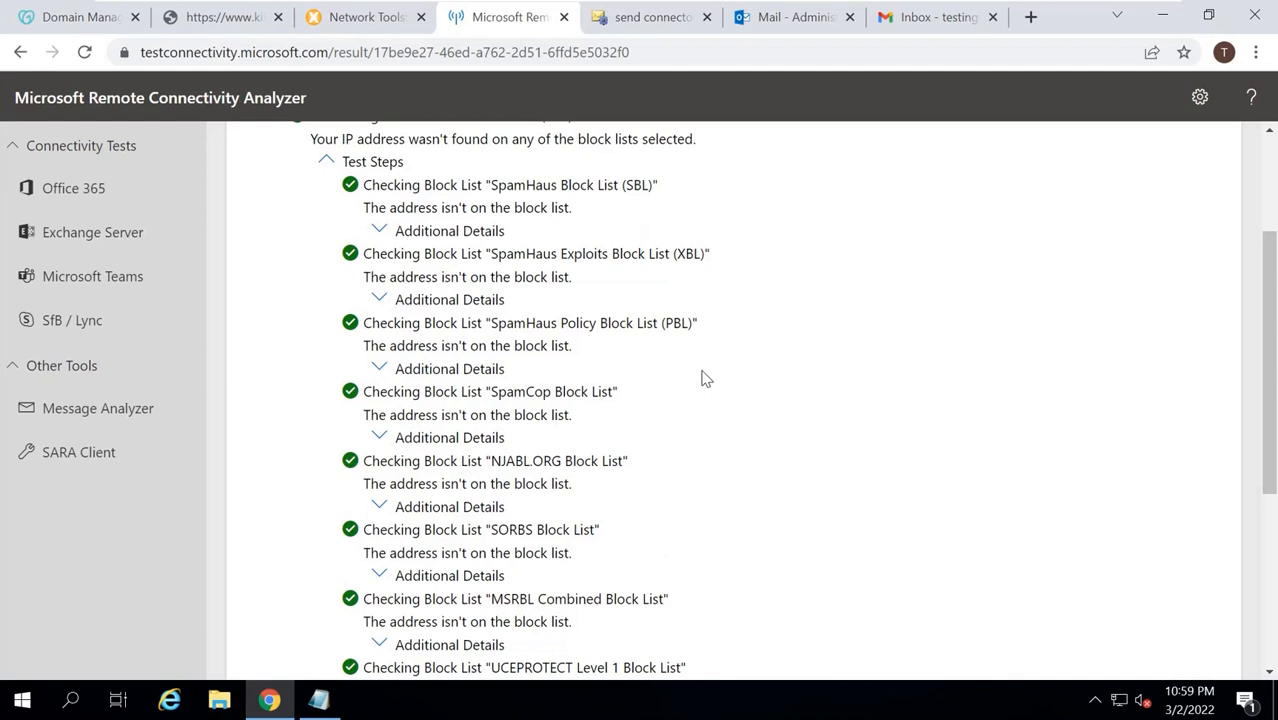
pyautogui.scroll(-4, 704, 378)
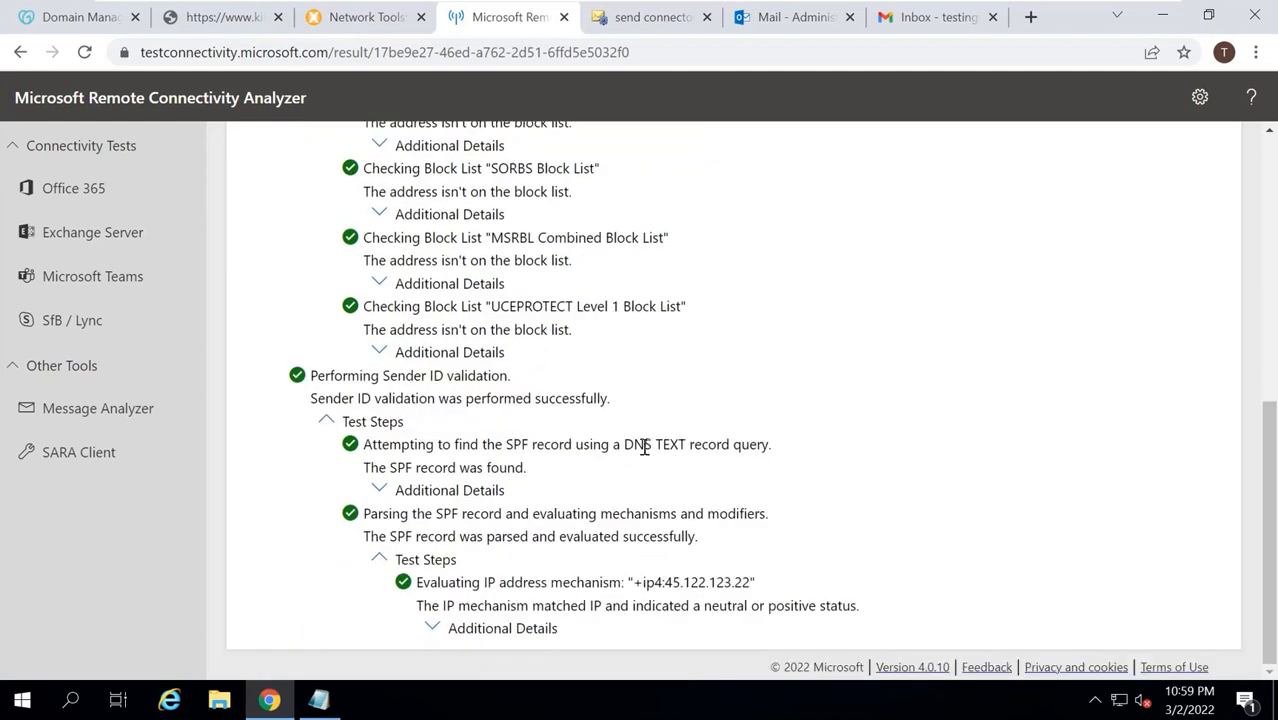
pyautogui.moveTo(381, 444); pyautogui.dragTo(792, 452)
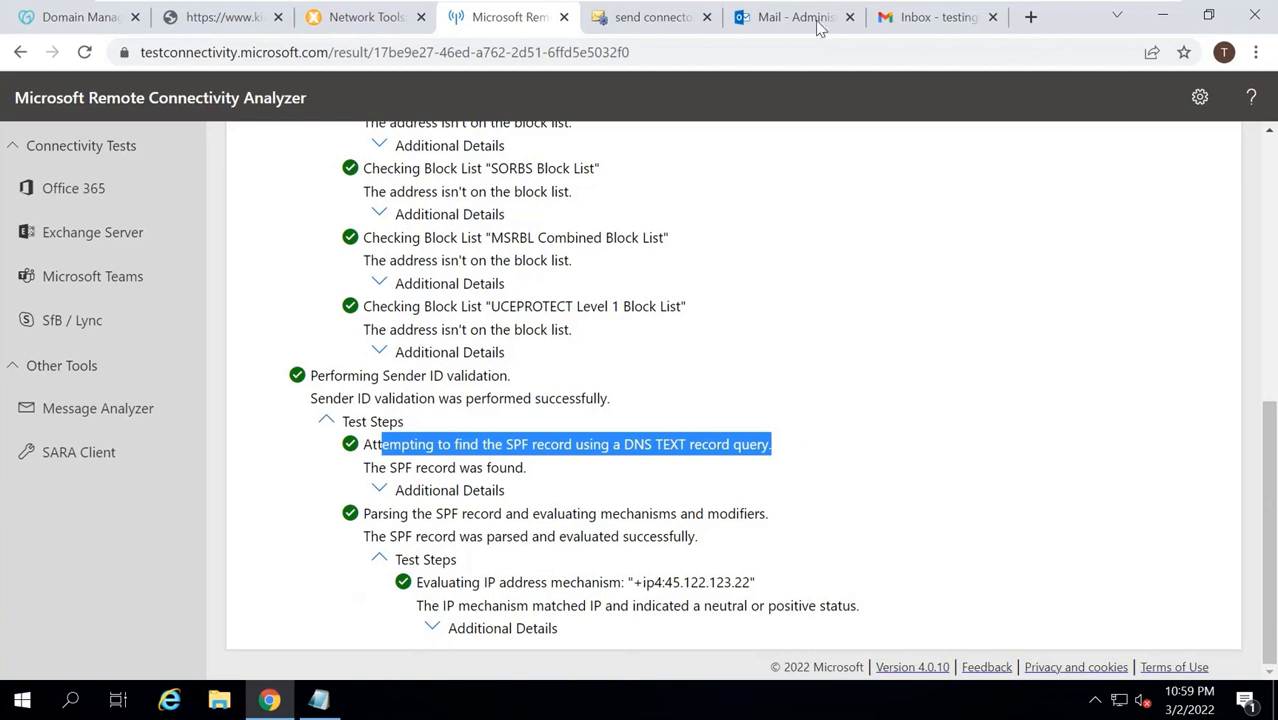
# Start a new message to the Gmail test address with subject 'Test email from on-premsie'.
pyautogui.click(785, 17)
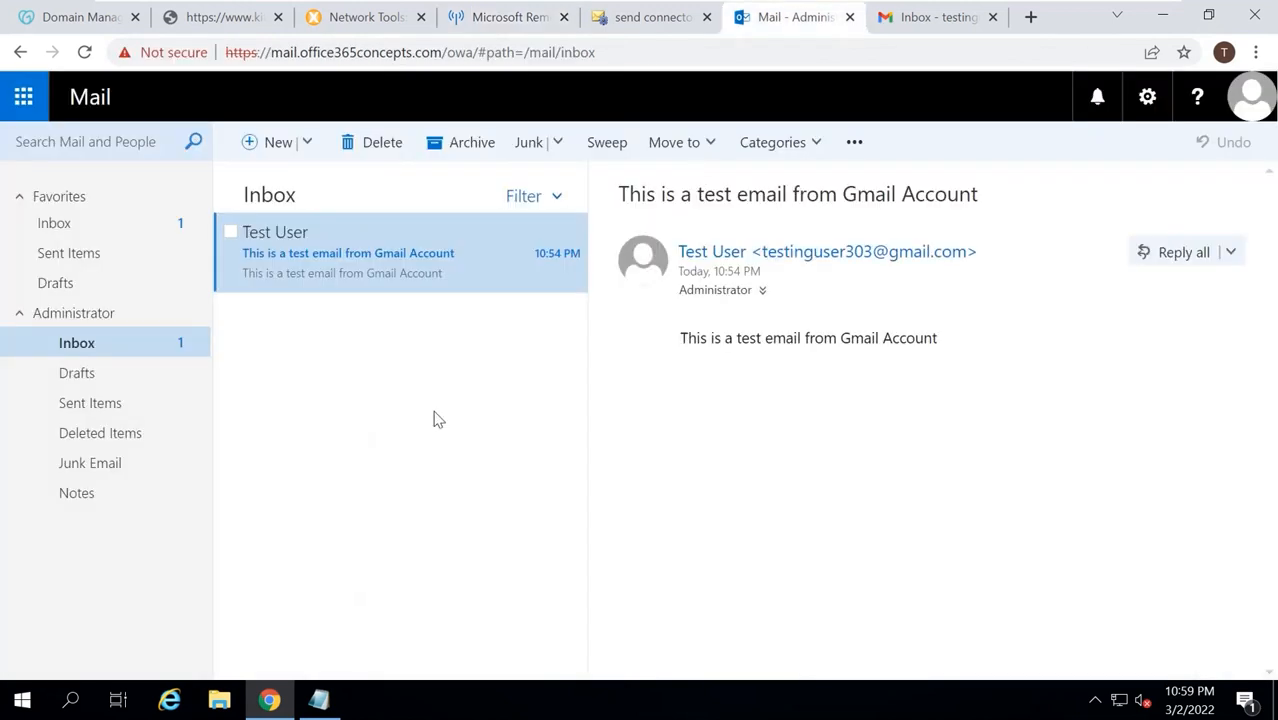
pyautogui.click(278, 145)
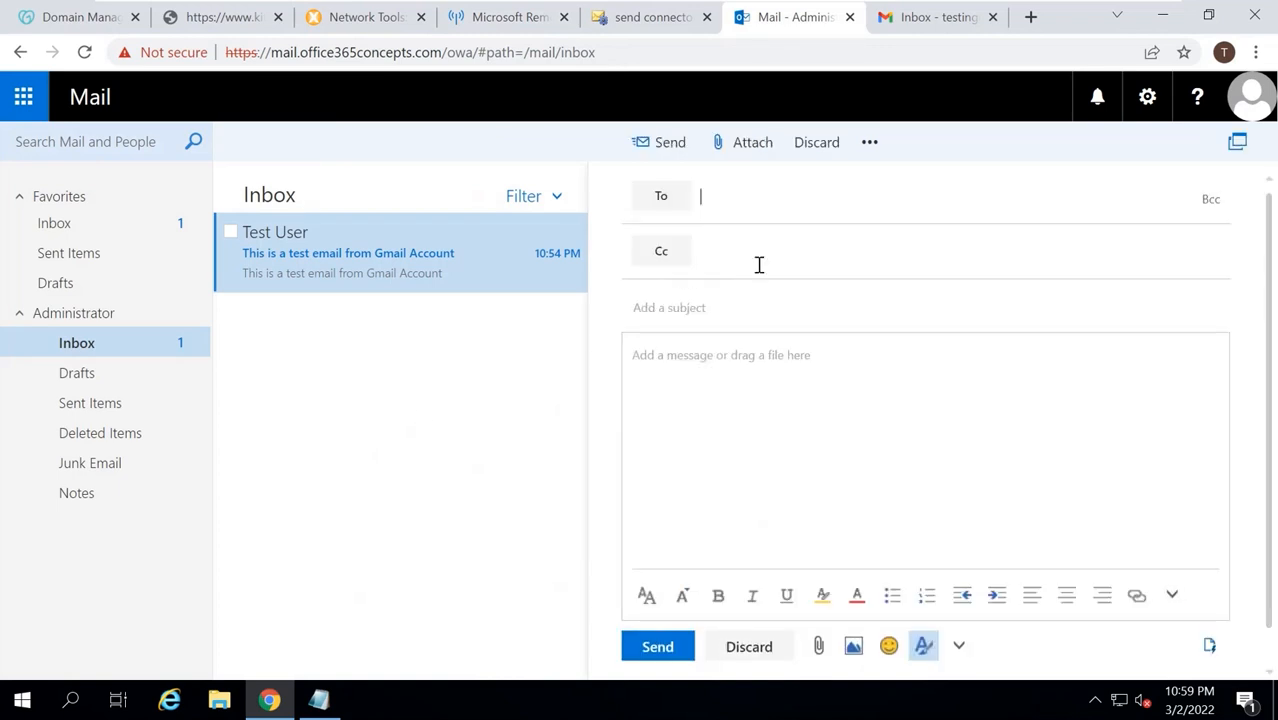
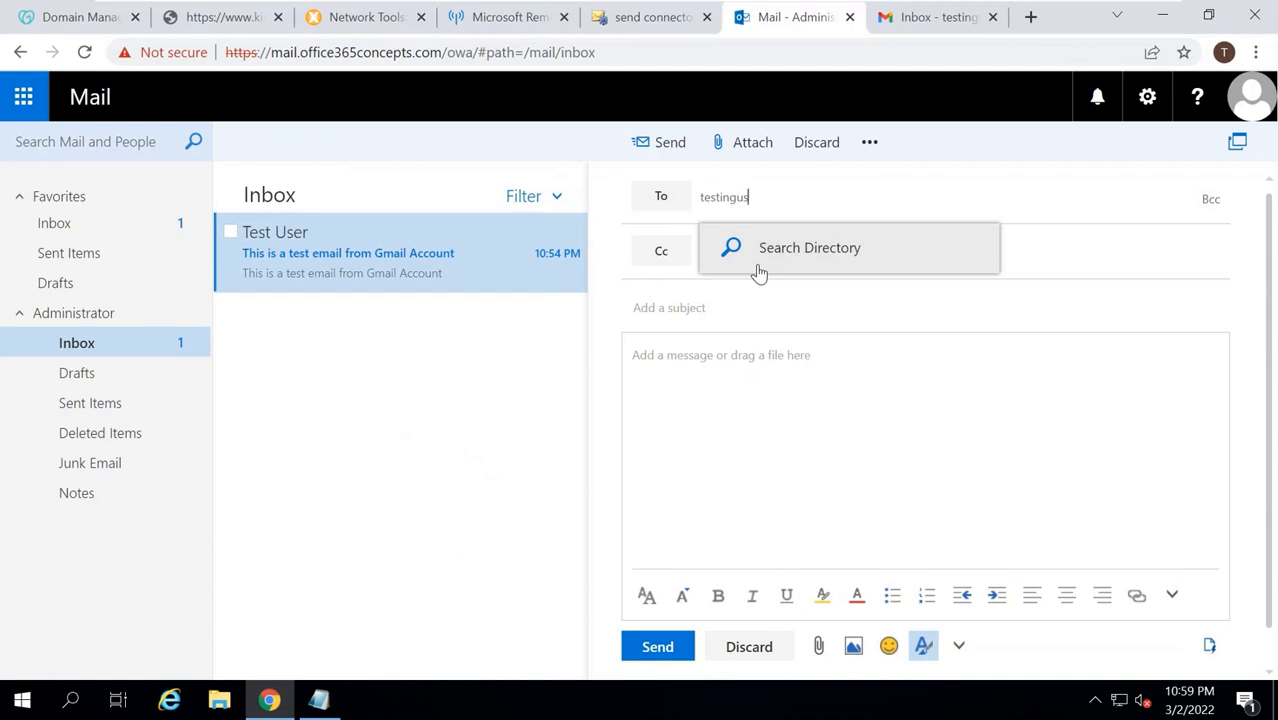
pyautogui.press('Tab')
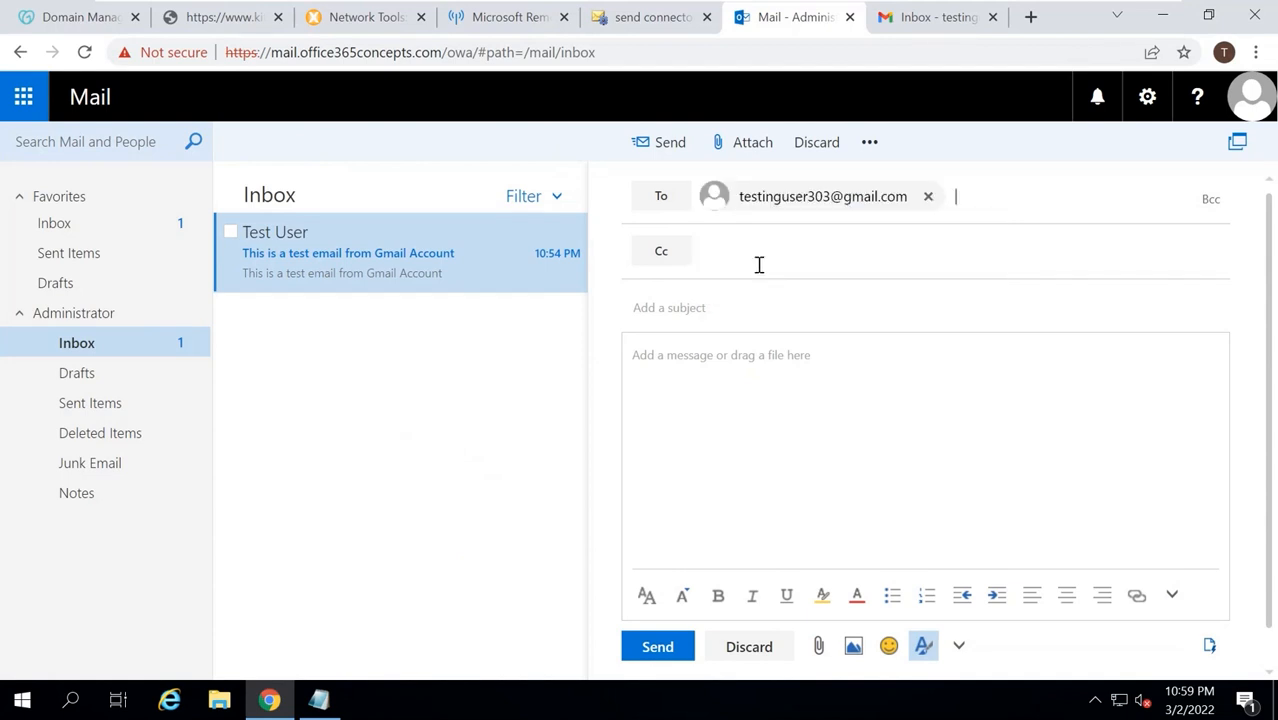
pyautogui.write('Testema')
pyautogui.press('BackSpace')
pyautogui.press('BackSpace')
pyautogui.press('BackSpace')
pyautogui.write('t email from on-premsie')
# Copy the subject into the message body and send it.
pyautogui.hotkey('ctrl', 'a')
pyautogui.hotkey('ctrl', 'c')
pyautogui.press('Tab')
pyautogui.hotkey('ctrl', 'v')
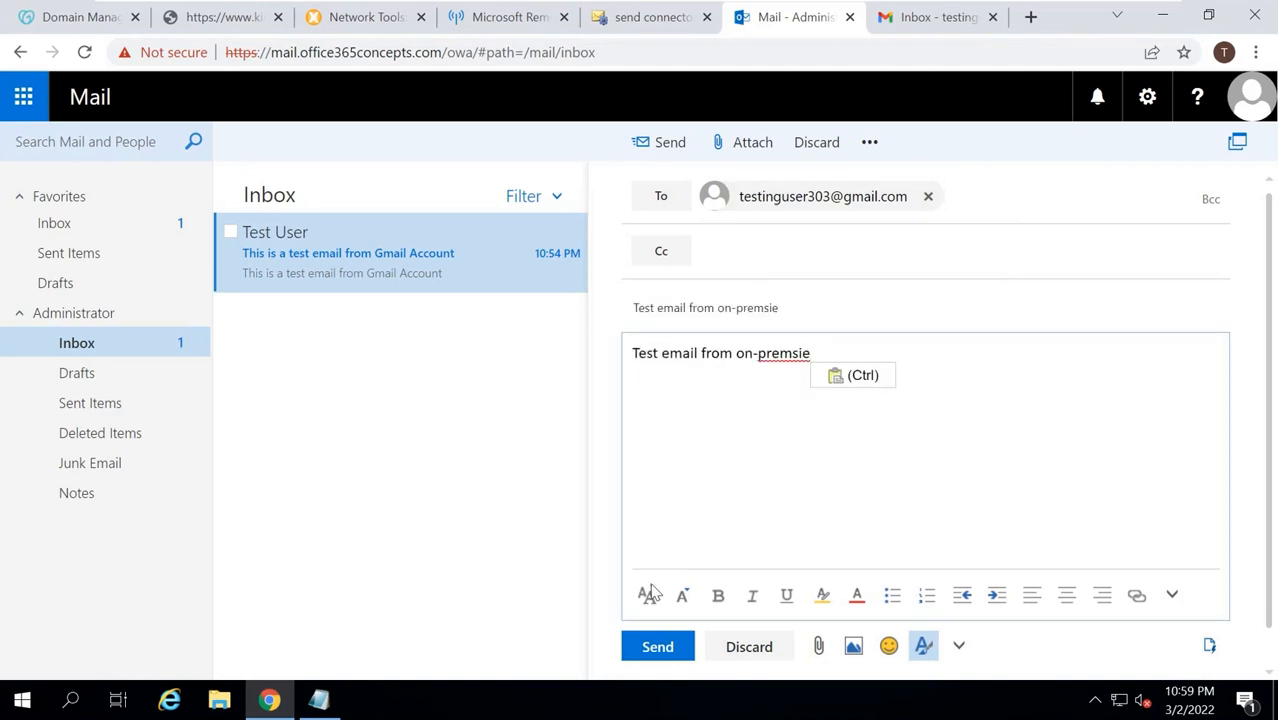
pyautogui.click(657, 646)
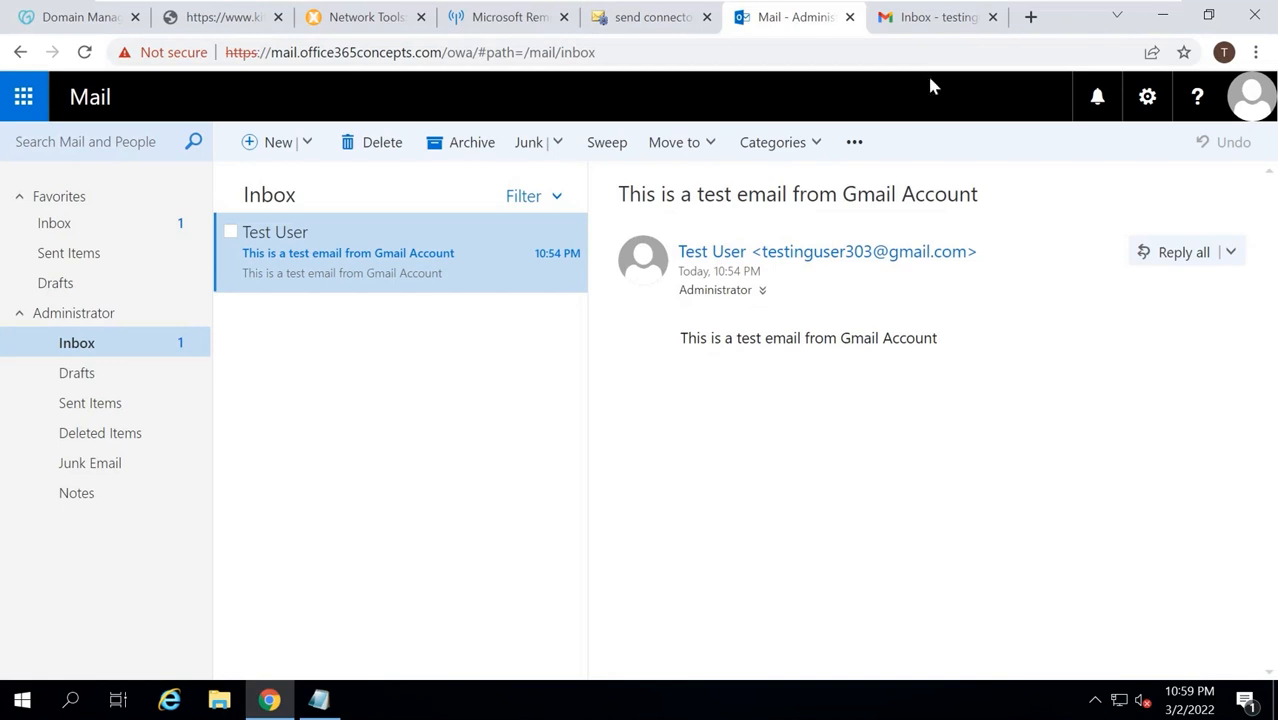
pyautogui.click(928, 28)
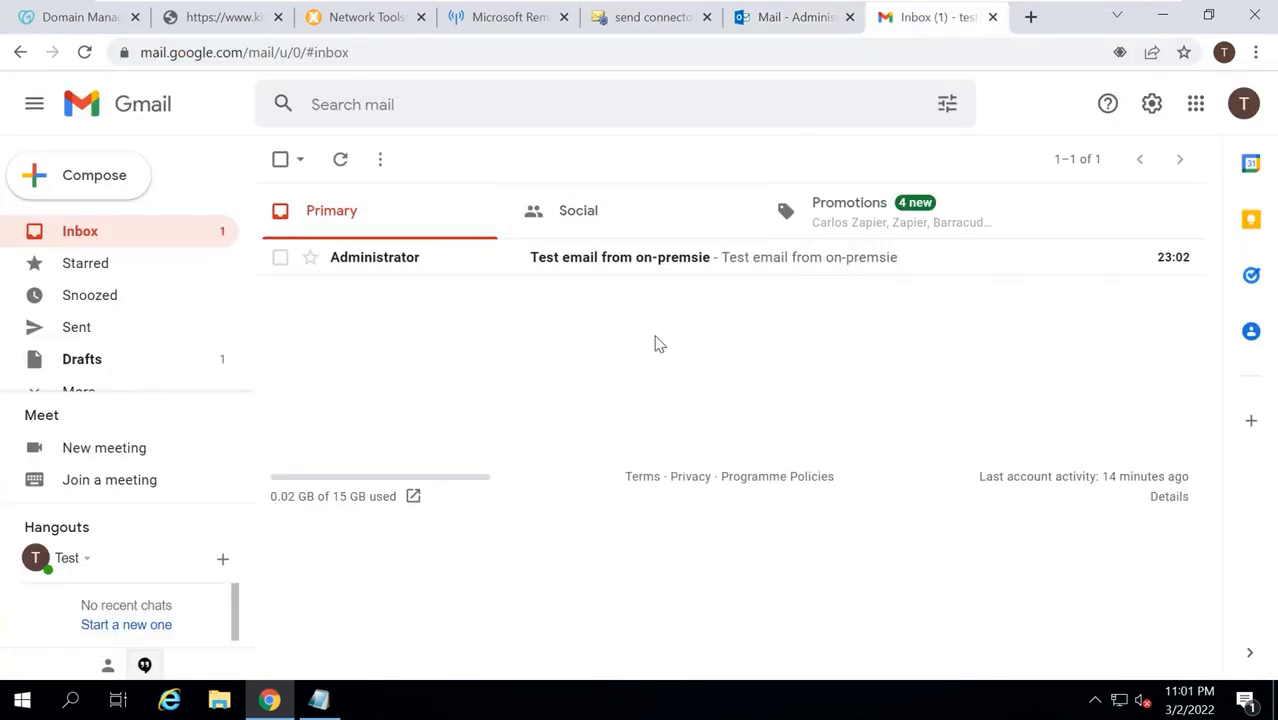
# Open the Administrator test message in Gmail and check its text.
pyautogui.click(613, 262)
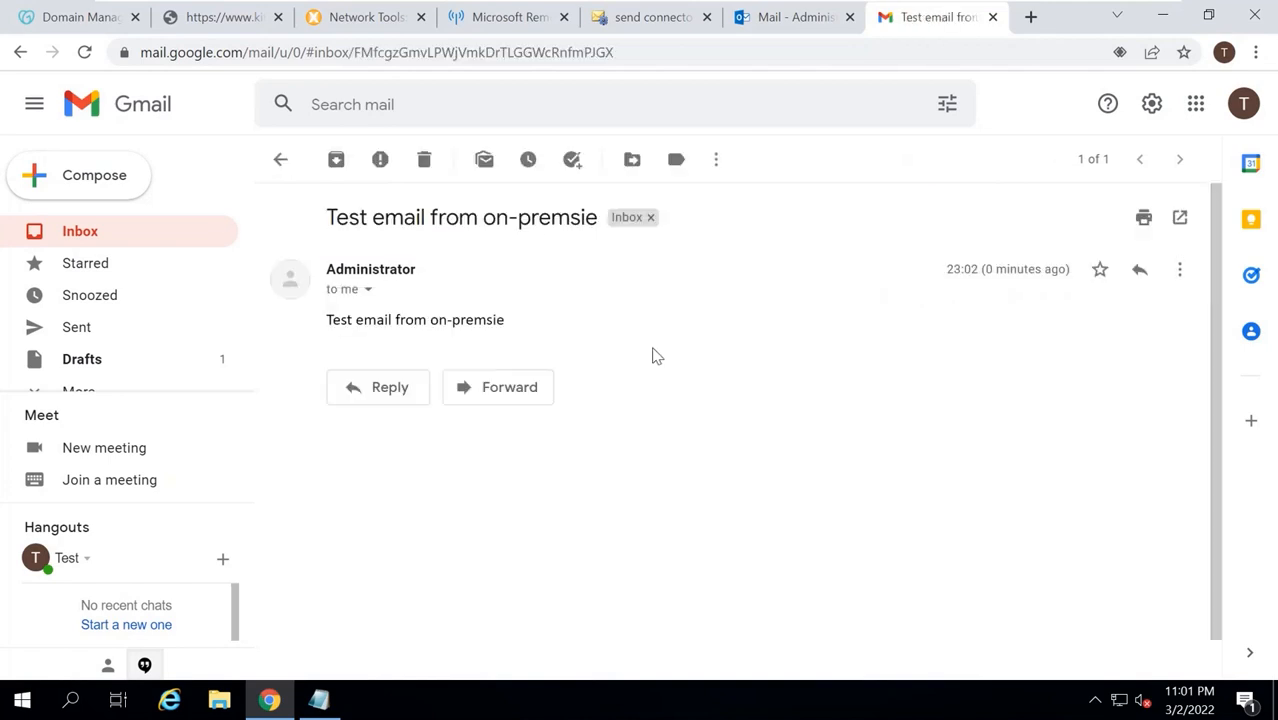
pyautogui.moveTo(325, 317); pyautogui.dragTo(453, 315)
pyautogui.click(610, 331)
# Show the message's original source and select the full raw header text.
pyautogui.click(1175, 275)
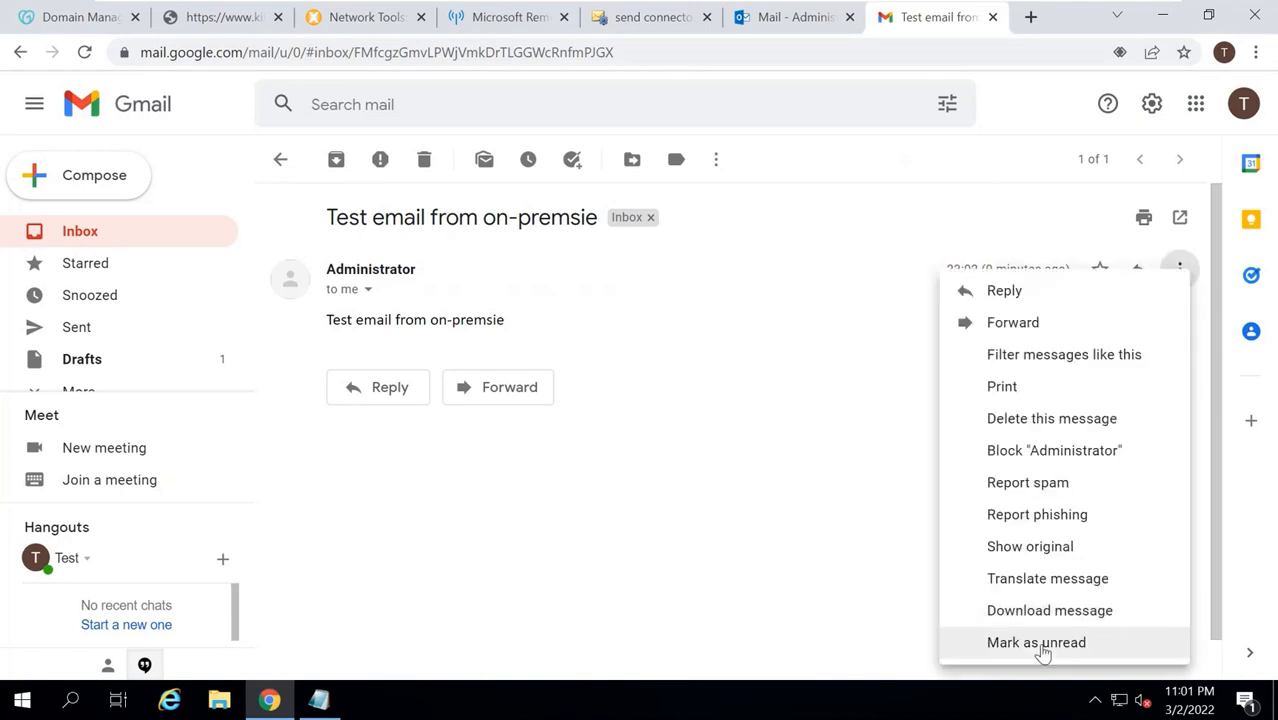
pyautogui.click(1030, 548)
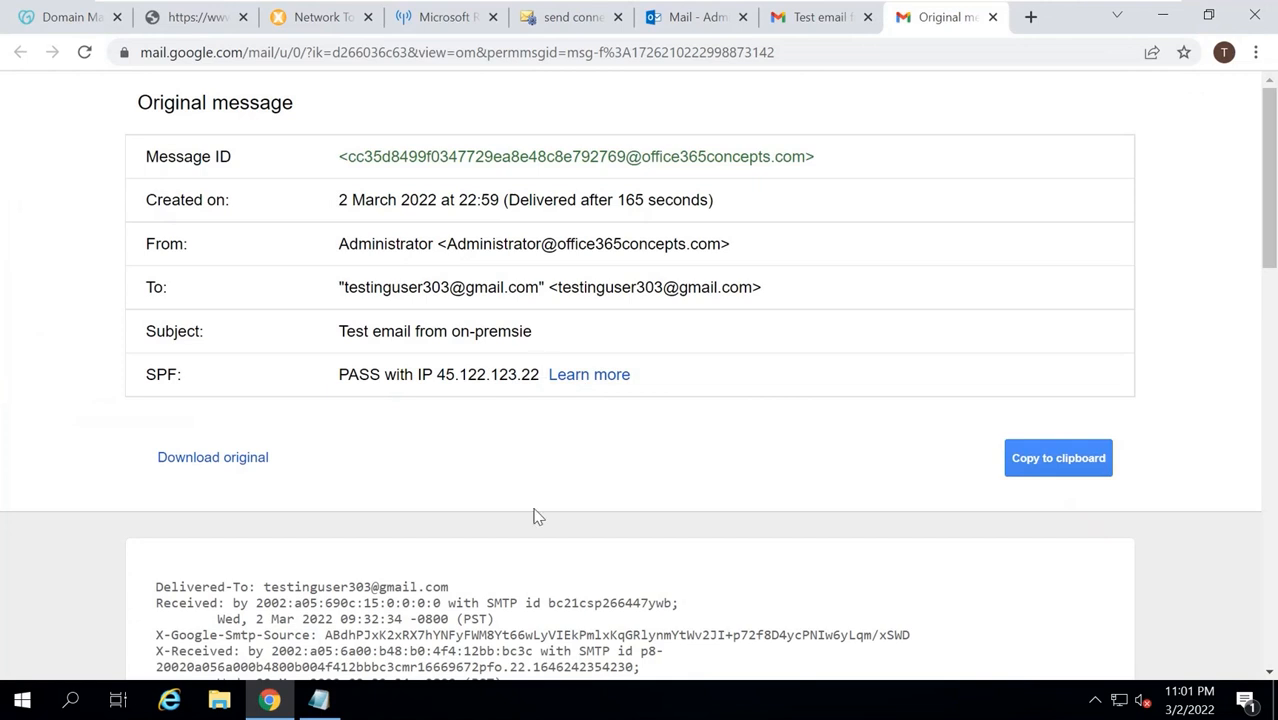
pyautogui.scroll(-3, 535, 482)
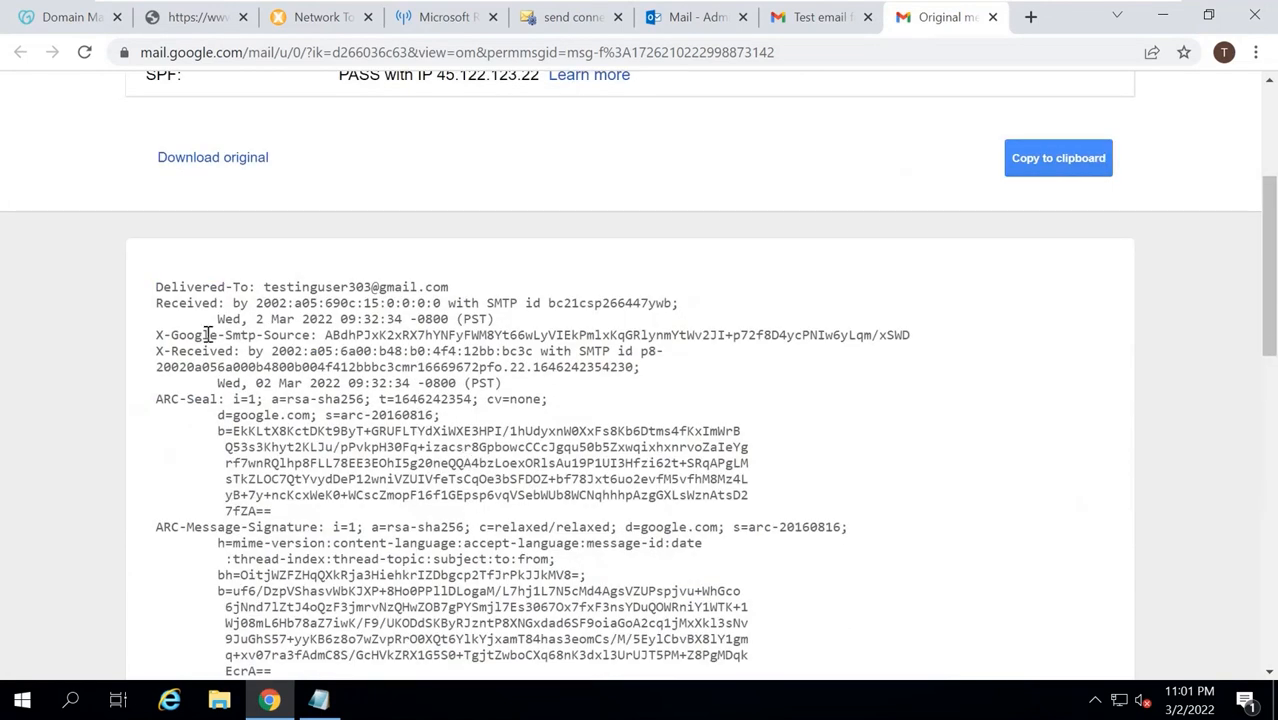
pyautogui.moveTo(155, 290); pyautogui.dragTo(368, 578)
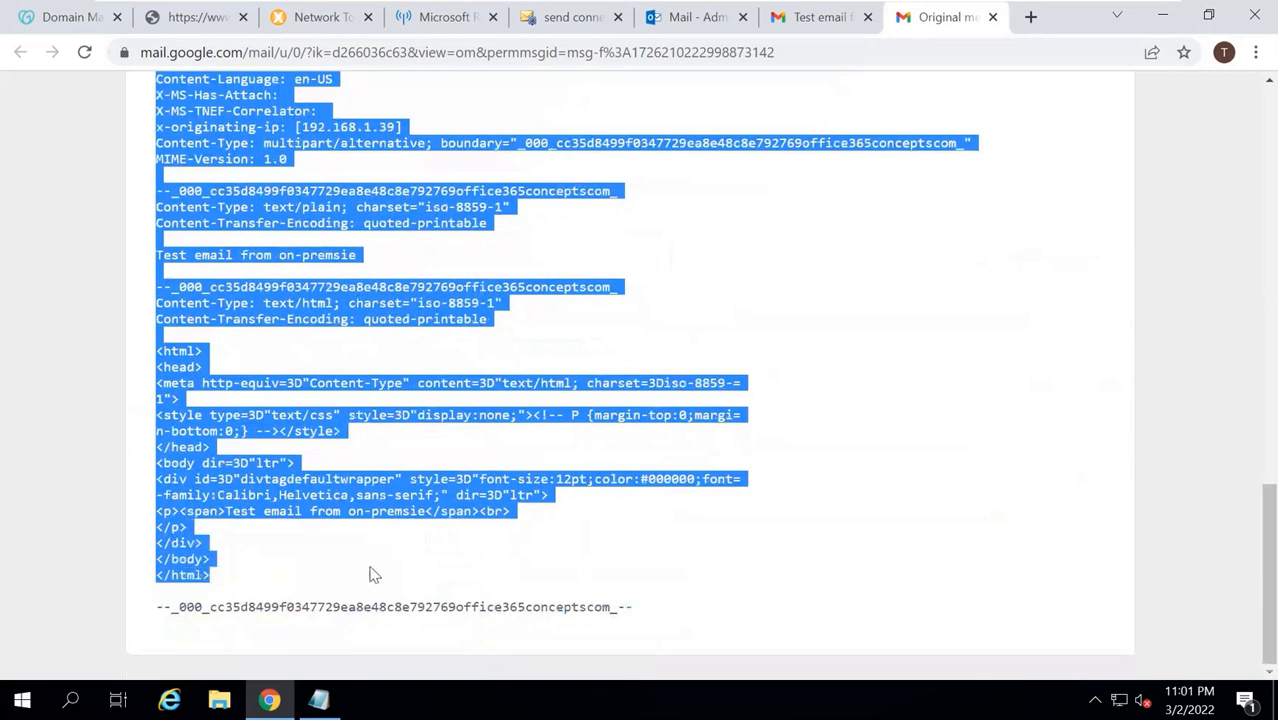
pyautogui.click(430, 18)
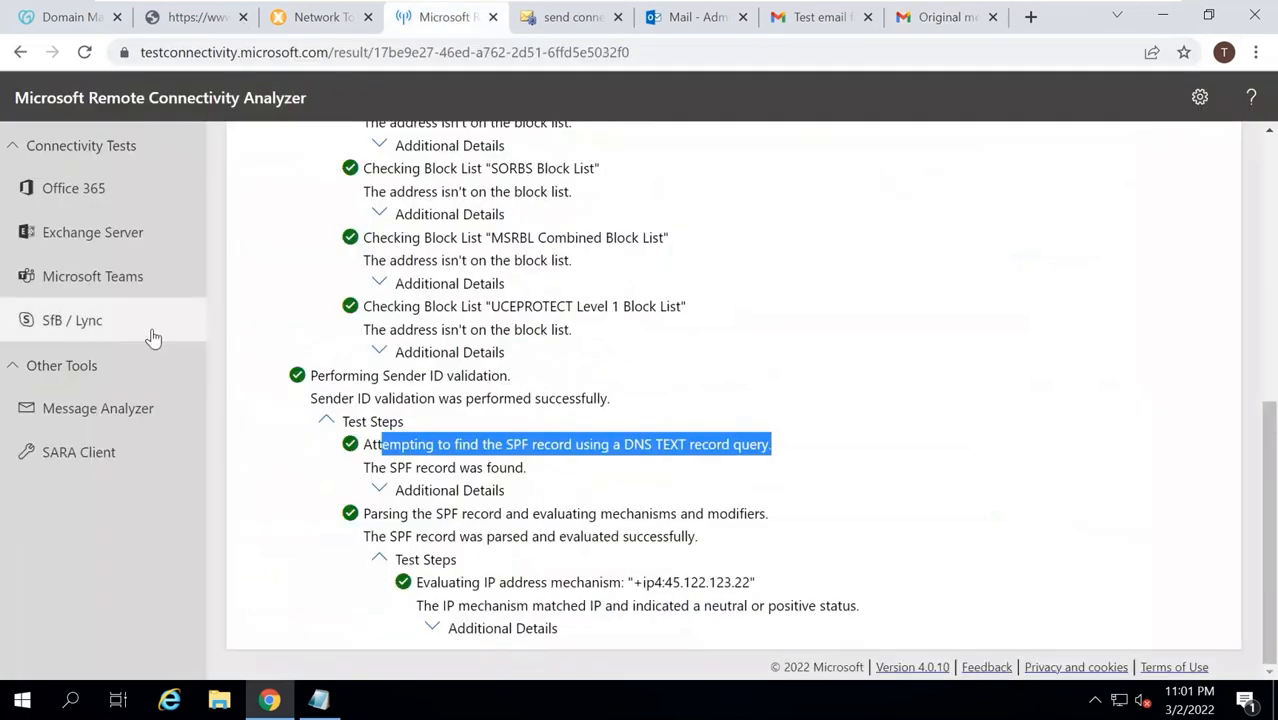
# Paste the copied headers into Message Header Analyzer and analyze them.
pyautogui.click(100, 412)
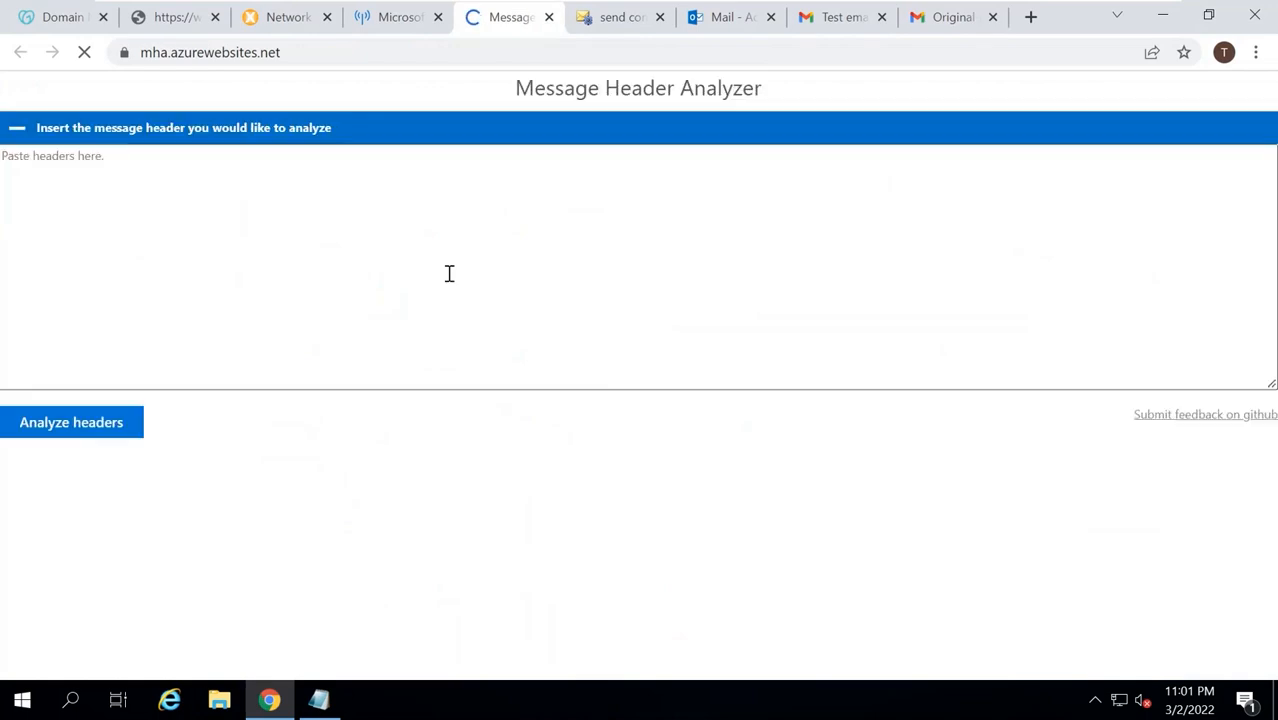
pyautogui.hotkey('ctrl', 'v')
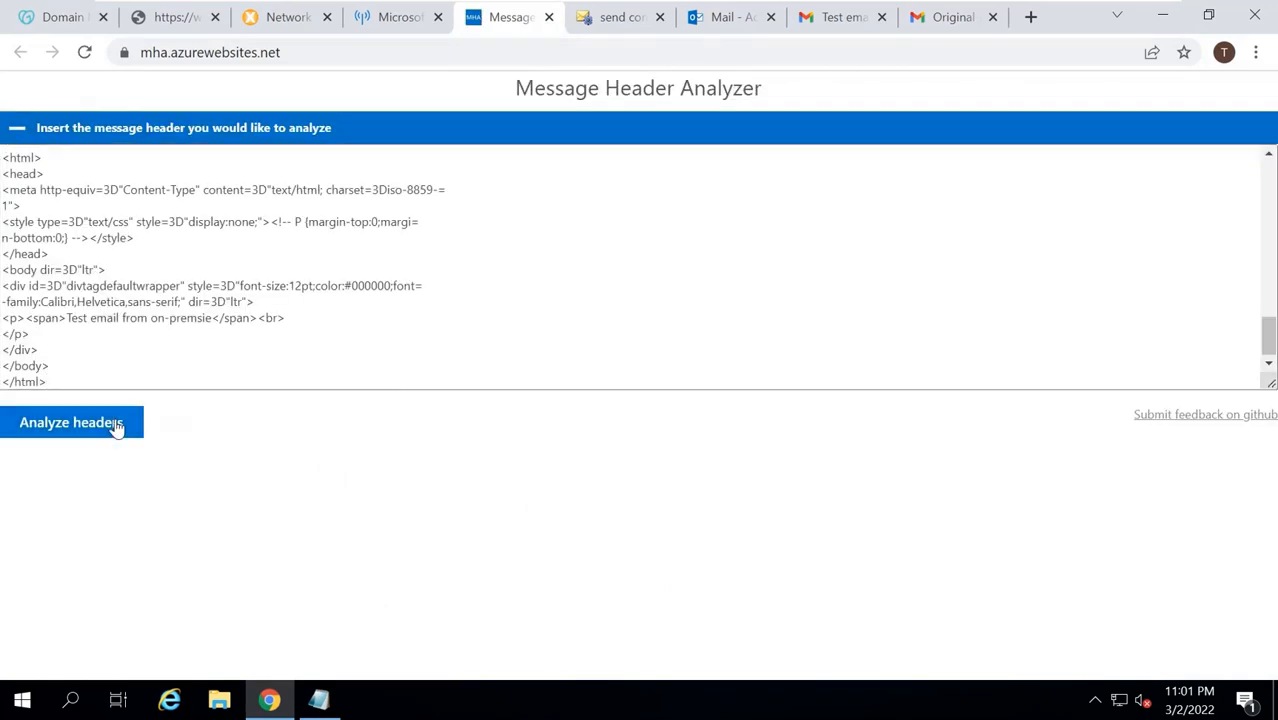
pyautogui.click(121, 418)
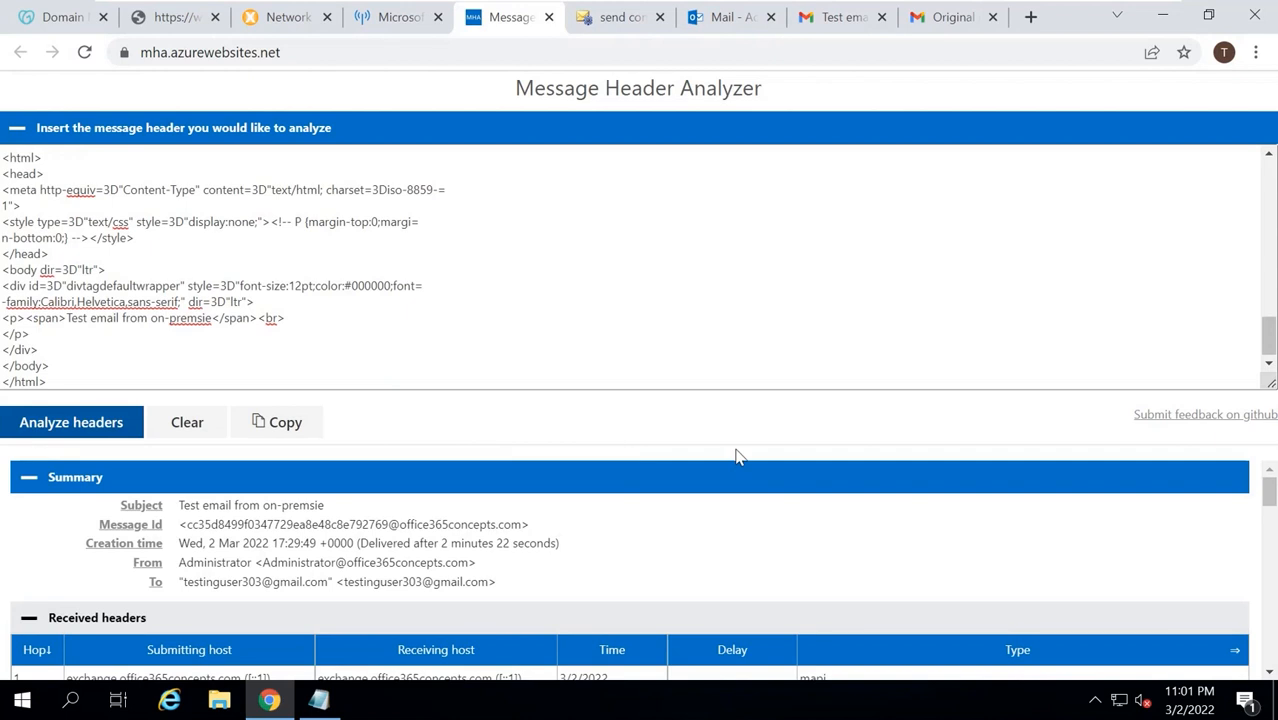
pyautogui.scroll(-1, 736, 452)
pyautogui.scroll(-1, 731, 519)
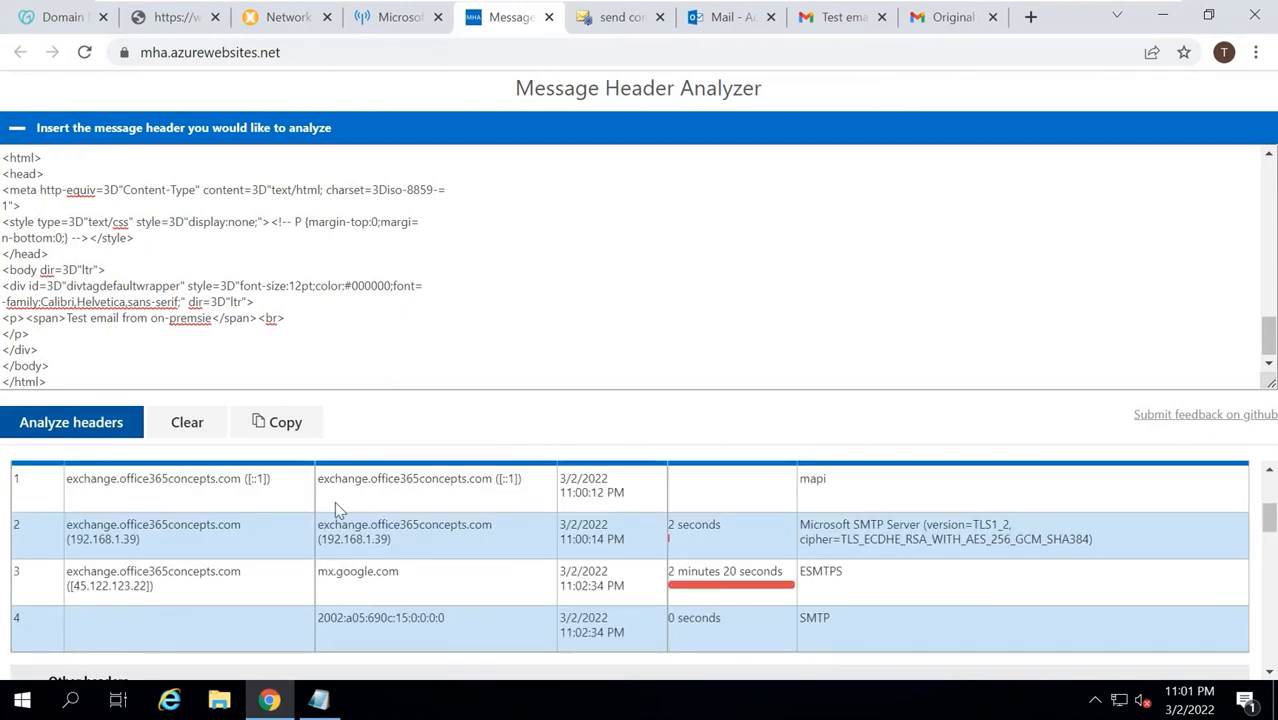
# Trace the received hops: internal 192.168.1.39, public 45.122.123.22, then mx.google.com.
pyautogui.moveTo(68, 480); pyautogui.dragTo(243, 480)
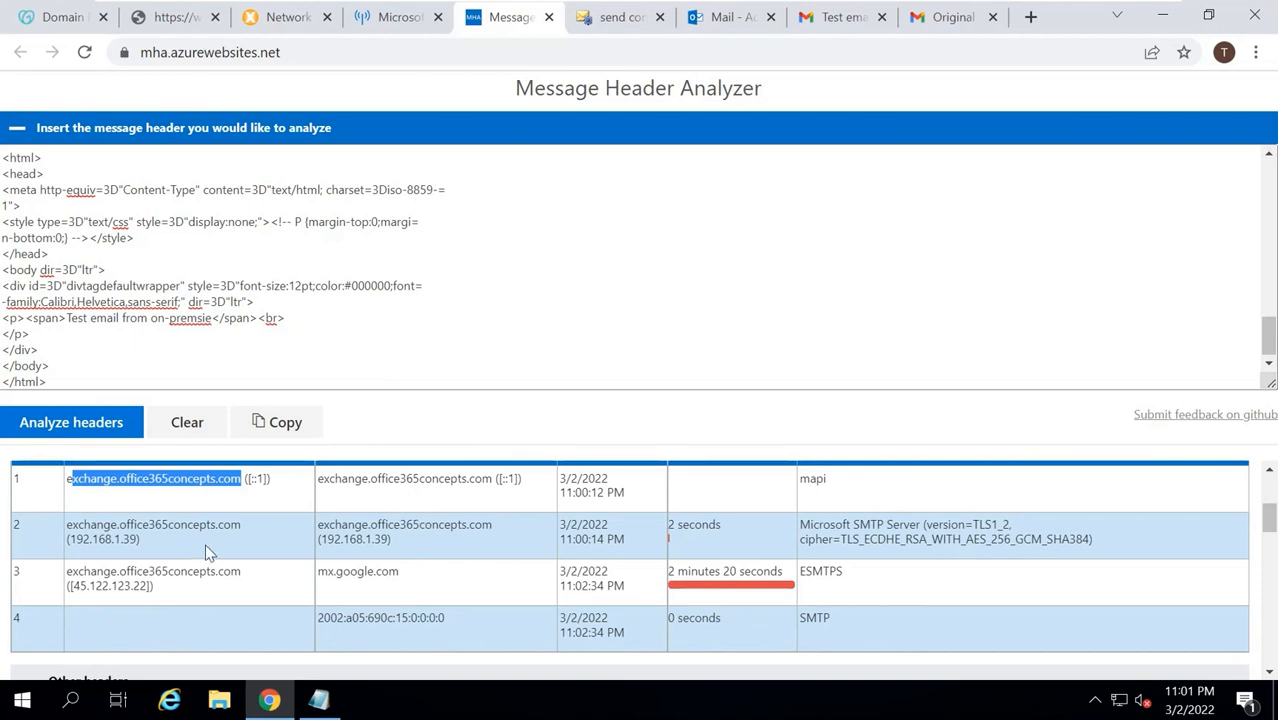
pyautogui.tripleClick(138, 545)
pyautogui.moveTo(316, 540); pyautogui.dragTo(424, 540)
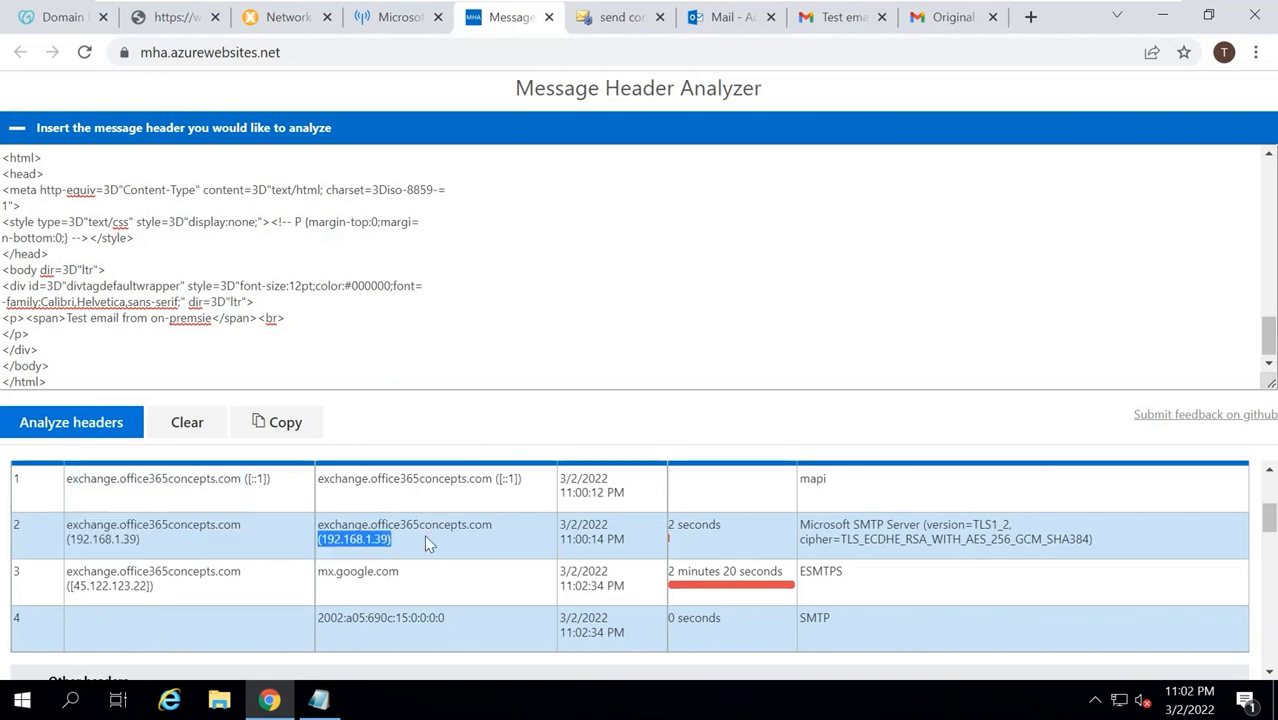
pyautogui.click(426, 541)
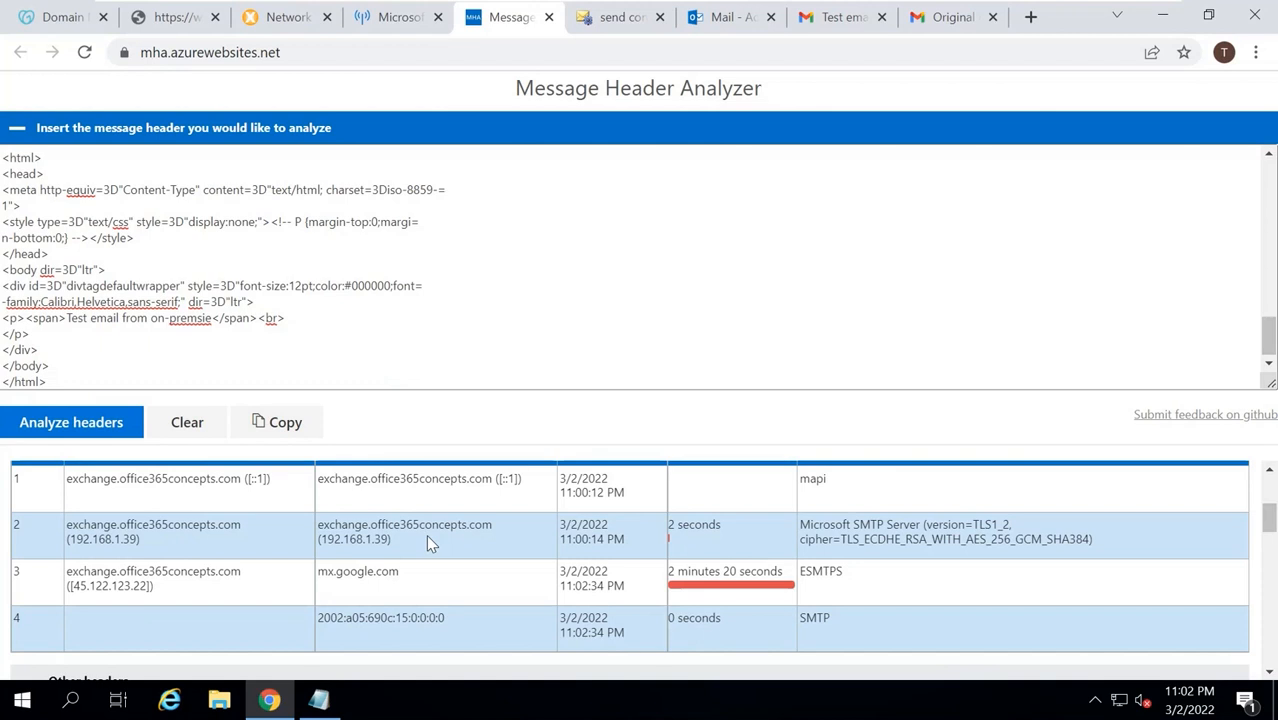
pyautogui.moveTo(68, 582); pyautogui.dragTo(152, 588)
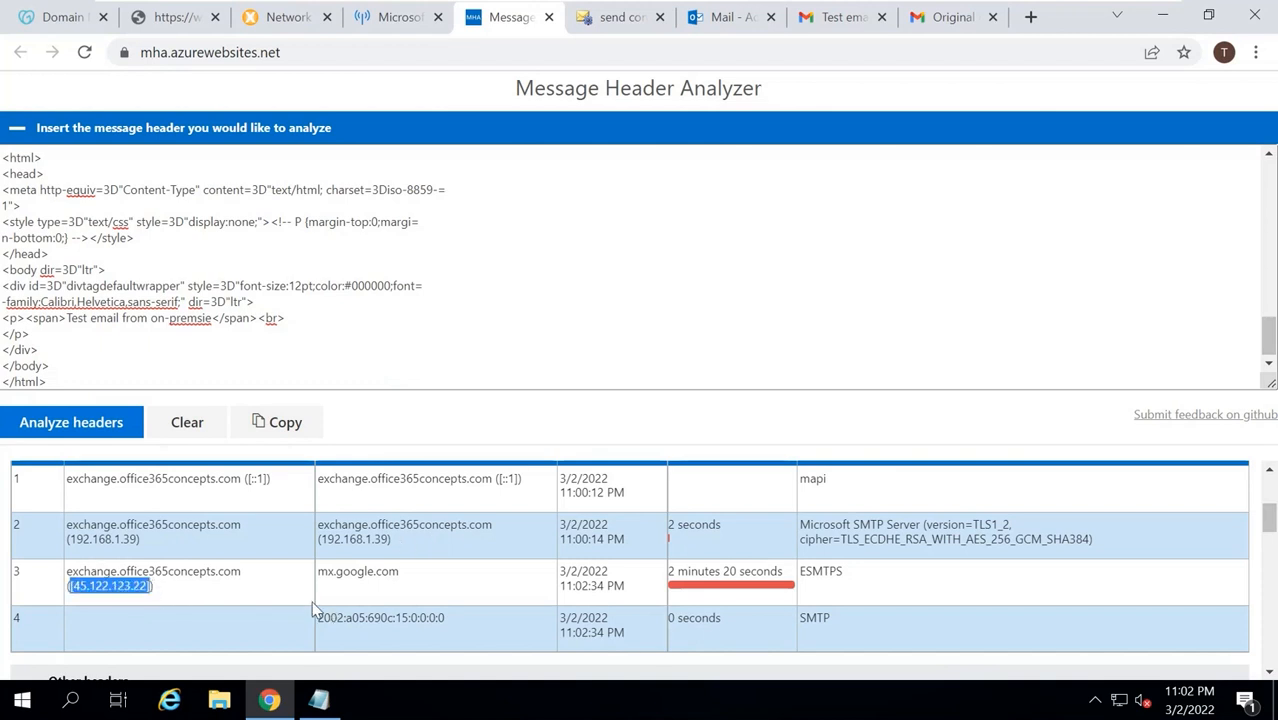
pyautogui.click(347, 575)
pyautogui.doubleClick(347, 575)
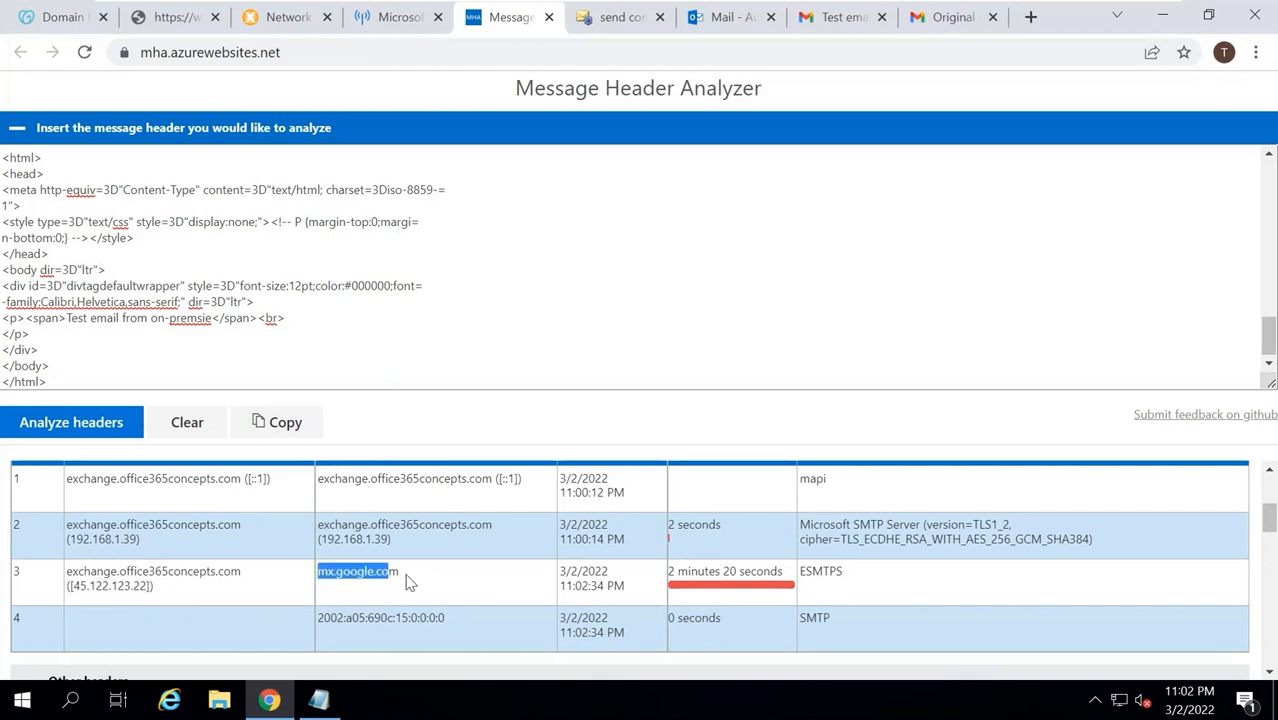